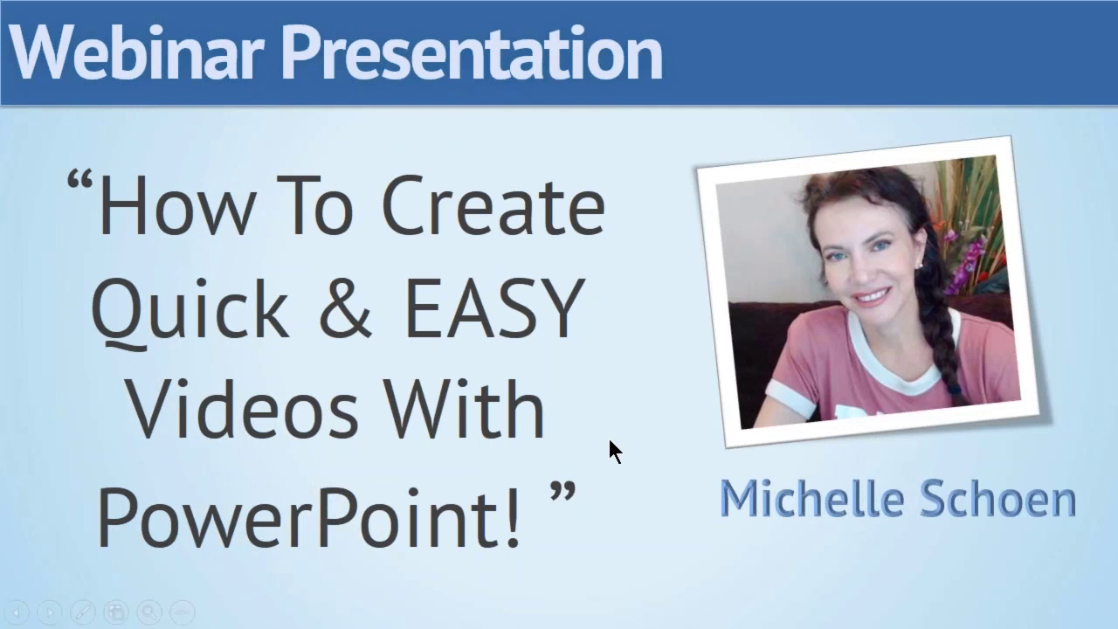
Advance to the Easy Online Videos With PowerPoint agenda slide and reveal all five bullets through Q&A.
left_click(609, 439)
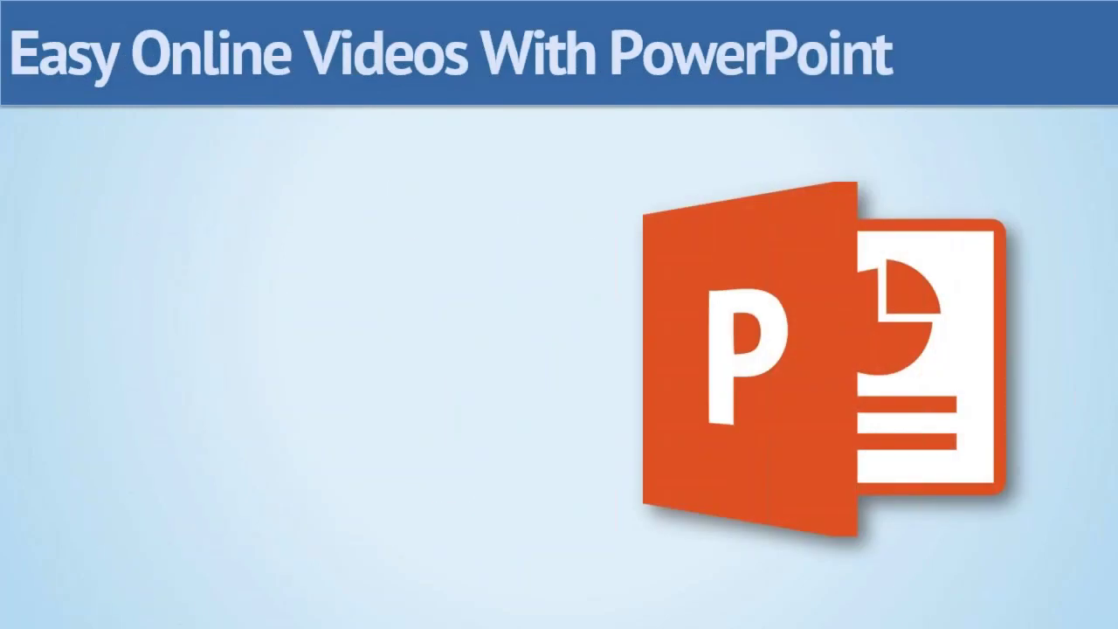
key("space")
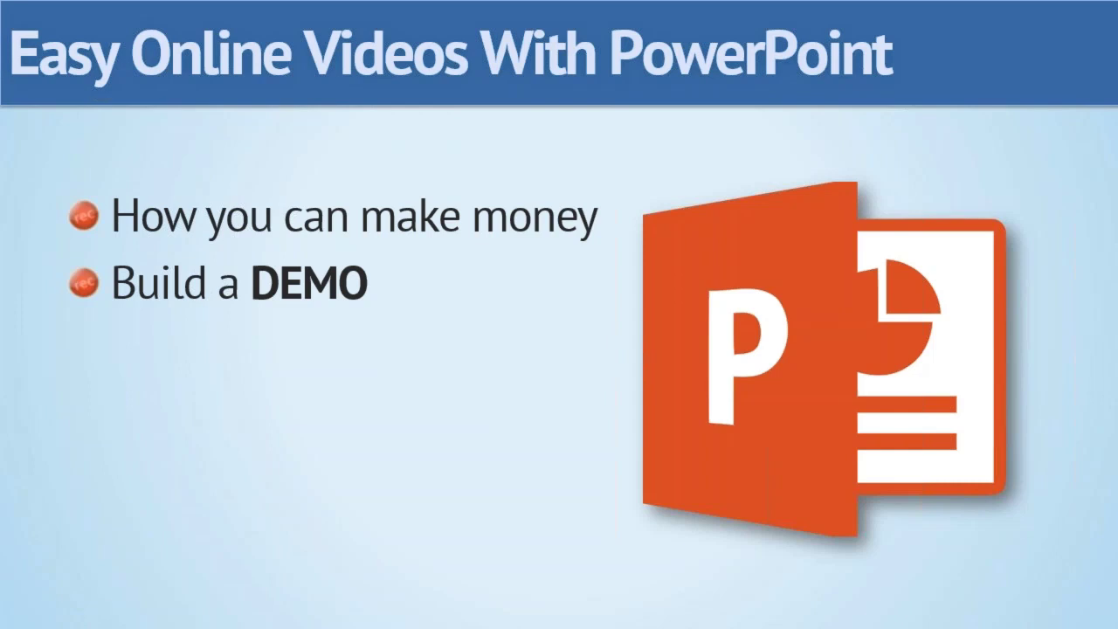
left_click(540, 450)
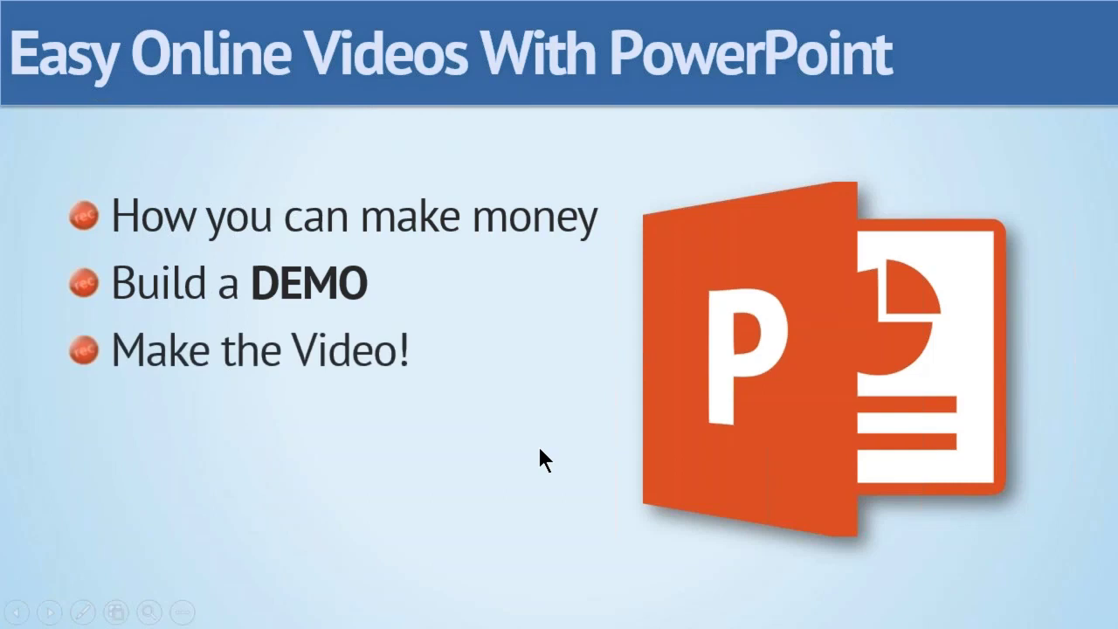
left_click(540, 449)
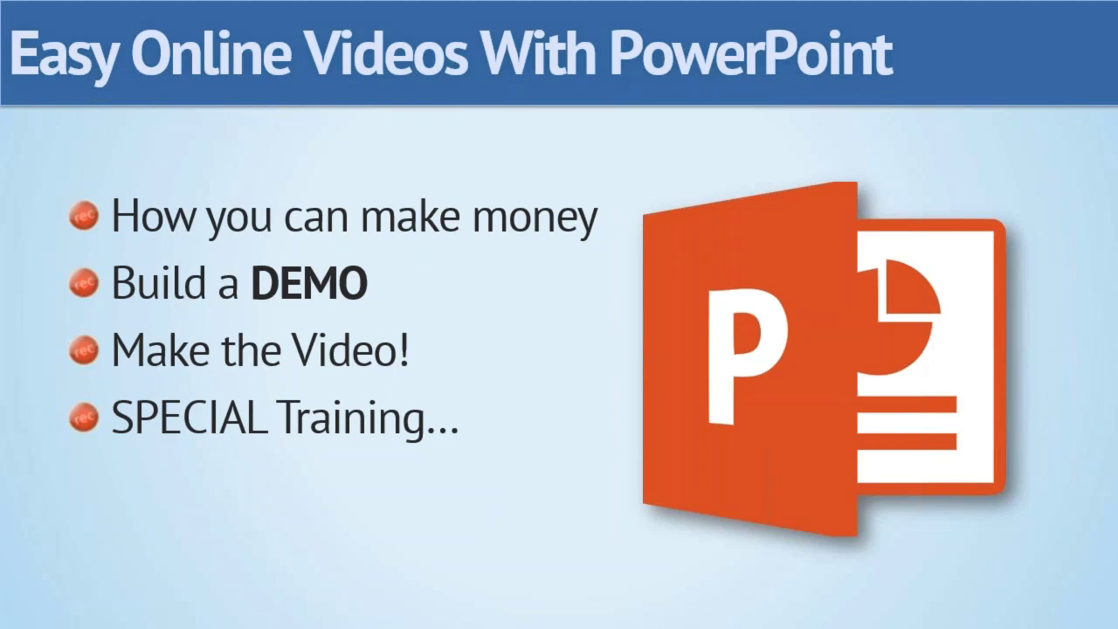
key("Right")
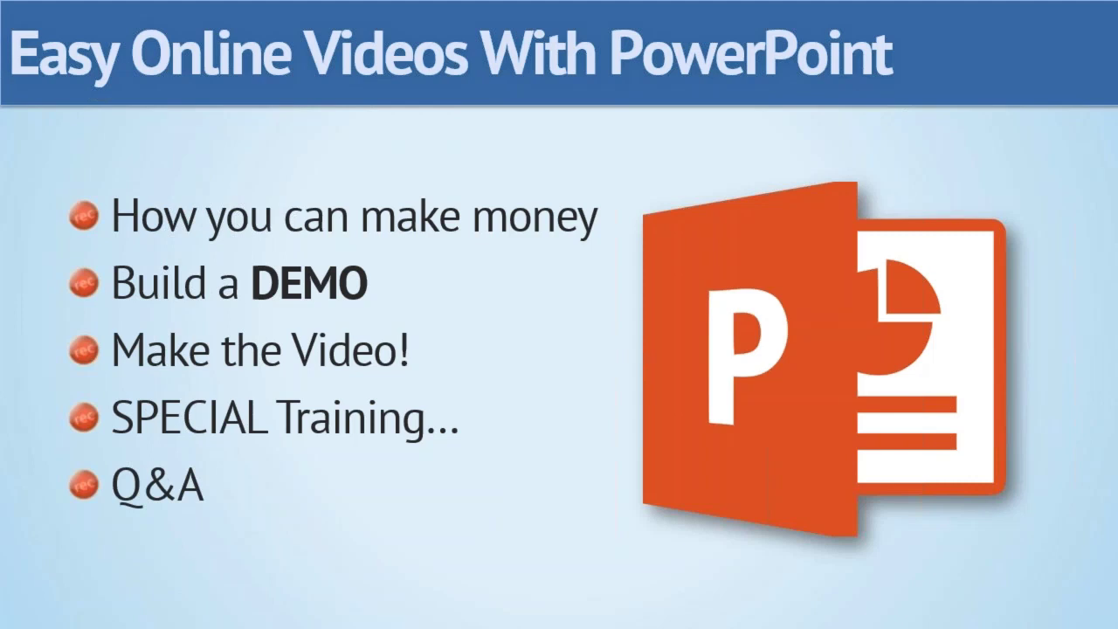
Present past the Virtual Assistant and Trainer slide to ScreencastVideoServices.com, then exit the slideshow.
key("Right")
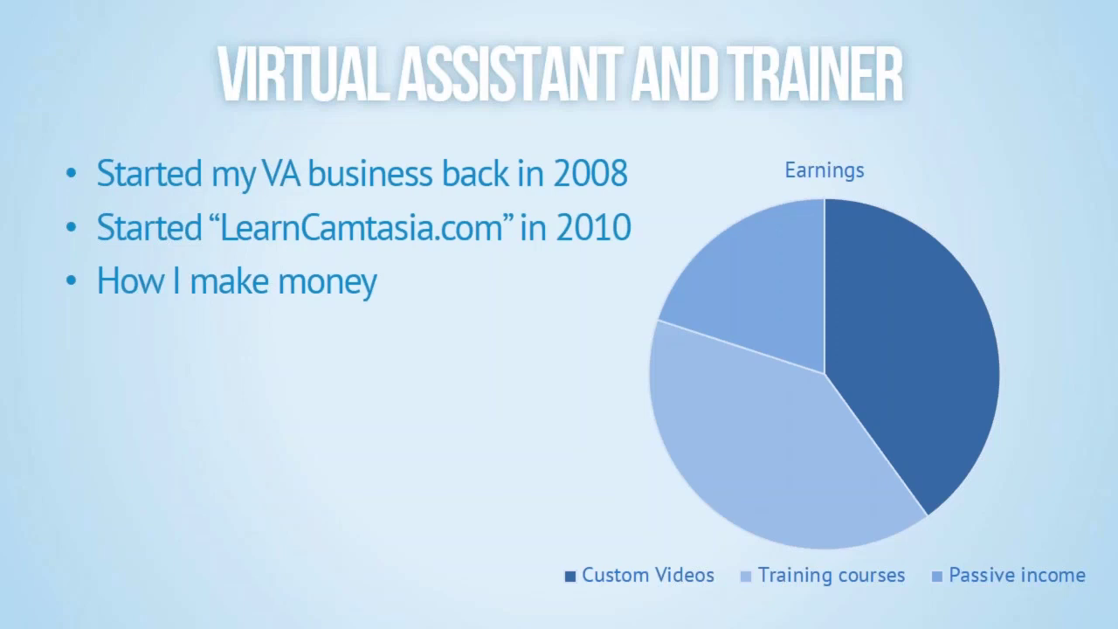
left_click(650, 522)
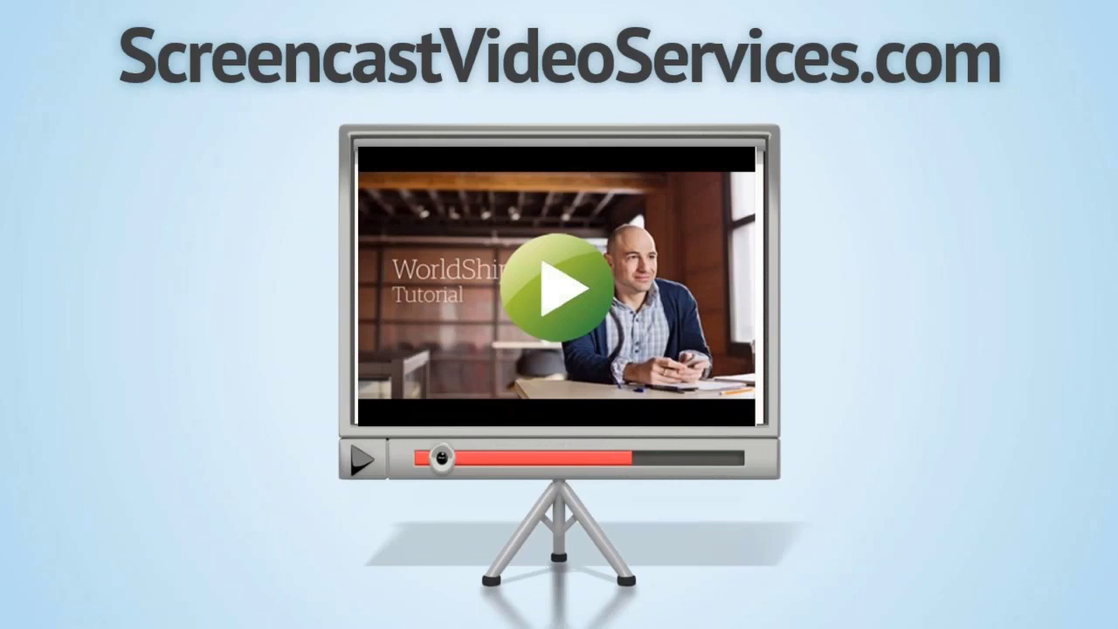
key("Escape")
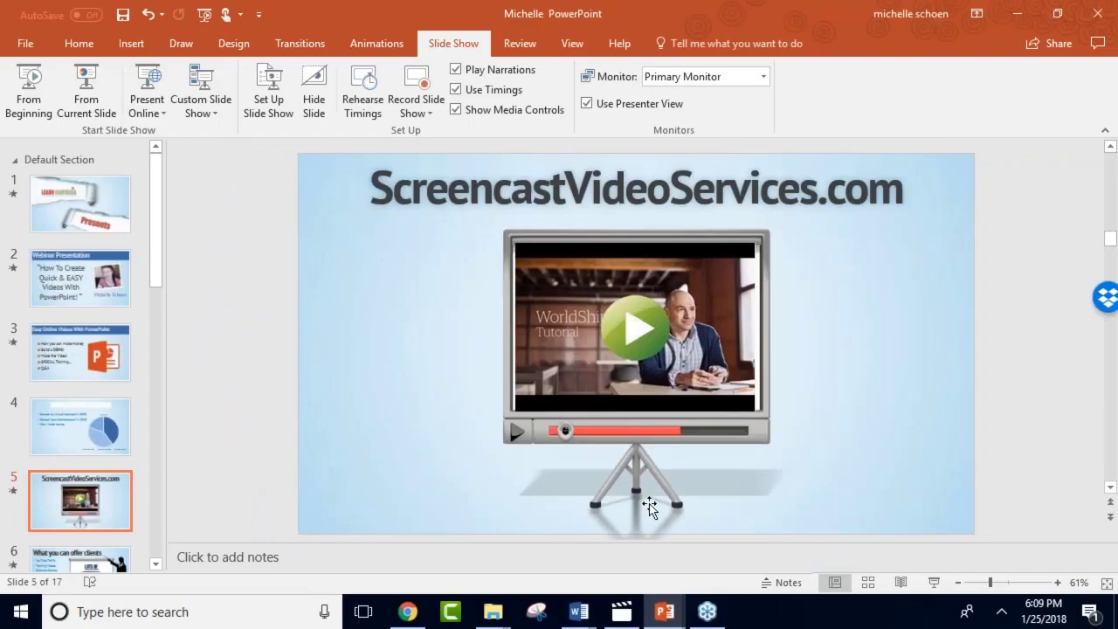
Minimize PowerPoint and browse the Portfolio page's client video examples, scrolling down and back up.
left_click(1017, 17)
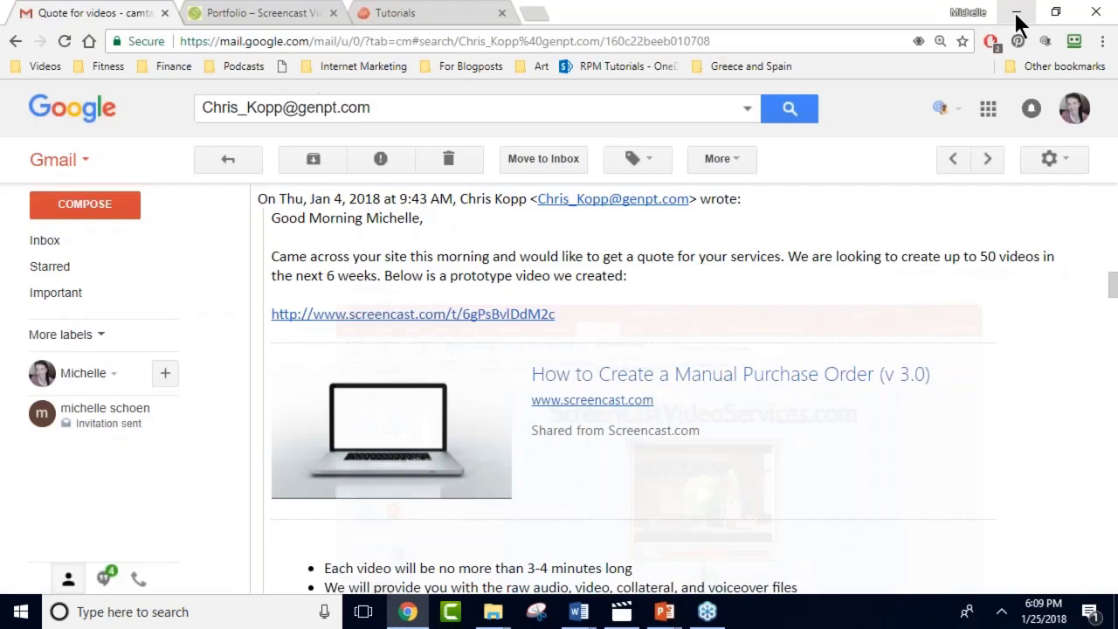
left_click(251, 14)
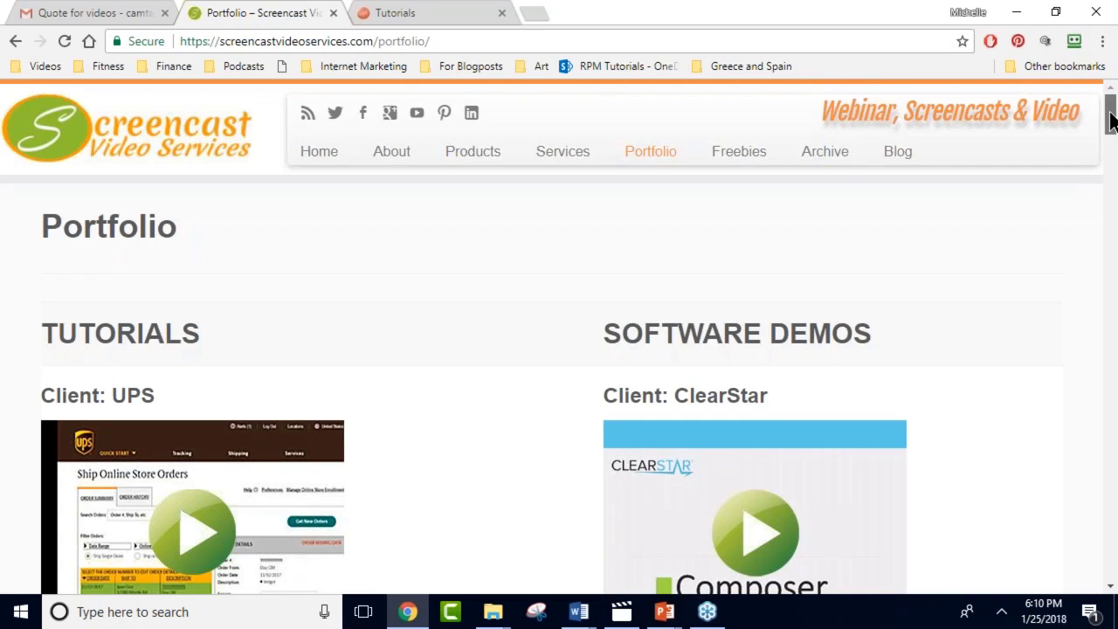
left_click_drag(1109, 120, 1090, 346)
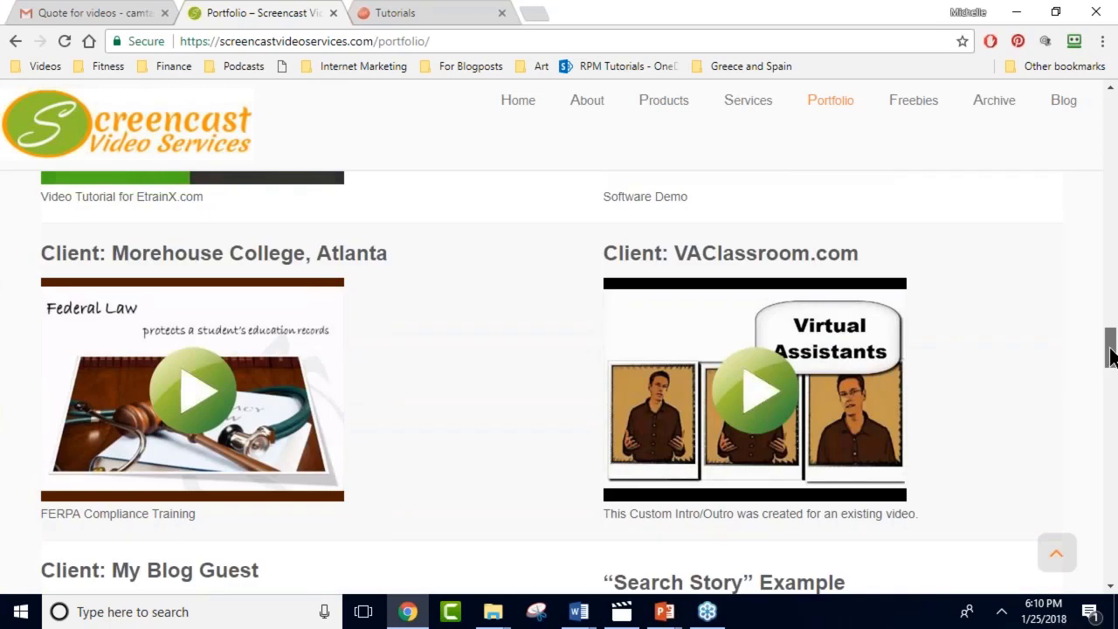
left_click_drag(1112, 354, 1112, 112)
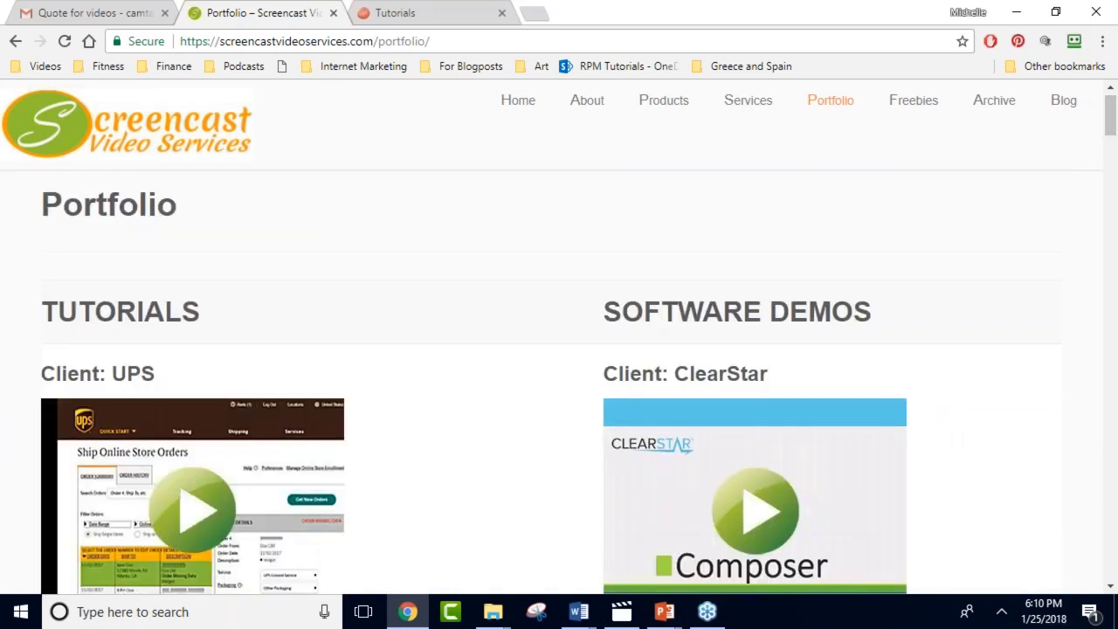
Open the Services page and scroll to the Full Multi-Lesson Video Training Courses pricing.
left_click(744, 106)
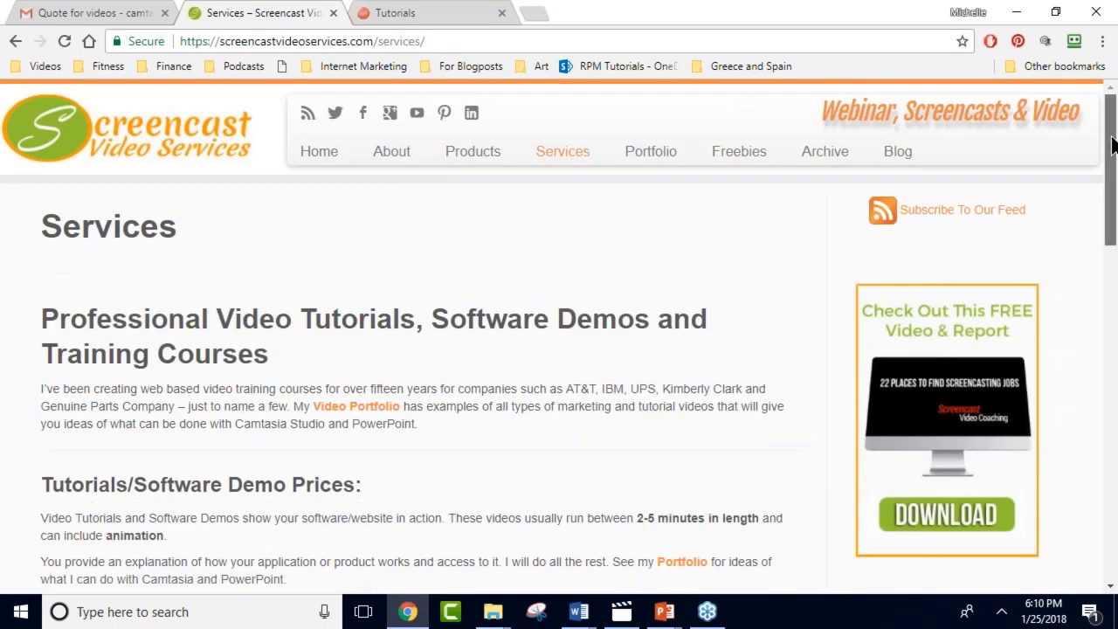
scroll(1113, 145, "down", 1)
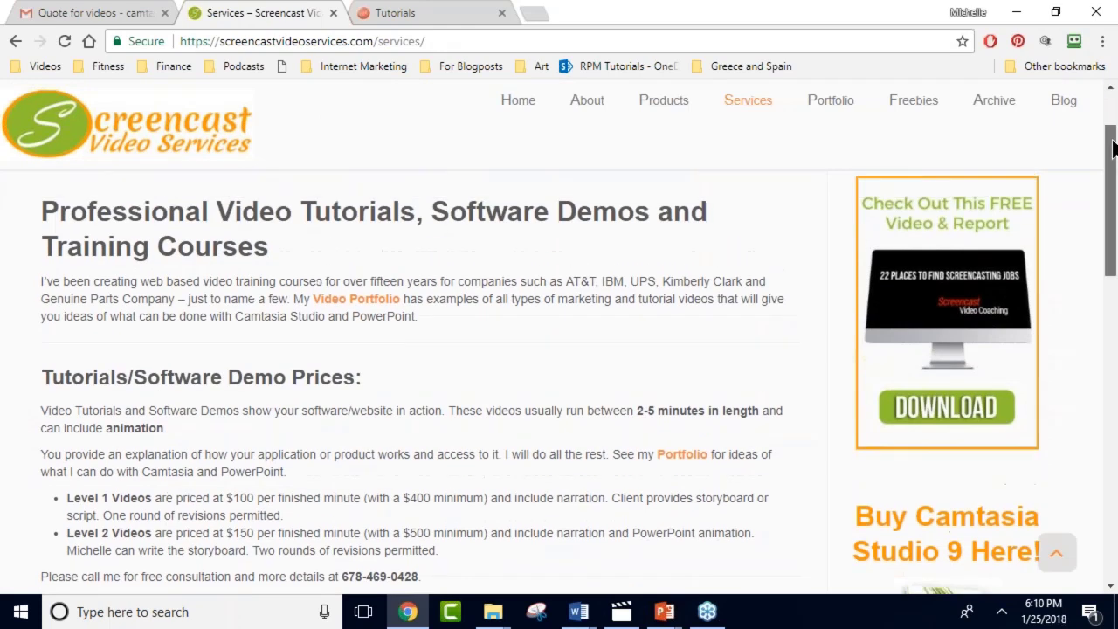
left_click_drag(1112, 149, 1104, 222)
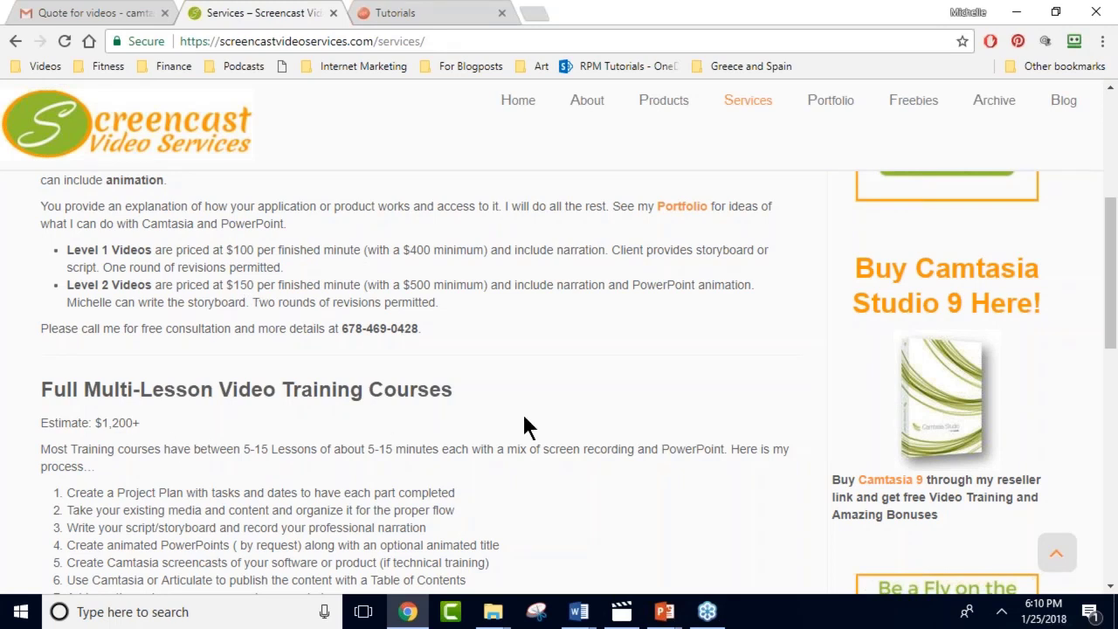
left_click_drag(1111, 233, 1111, 274)
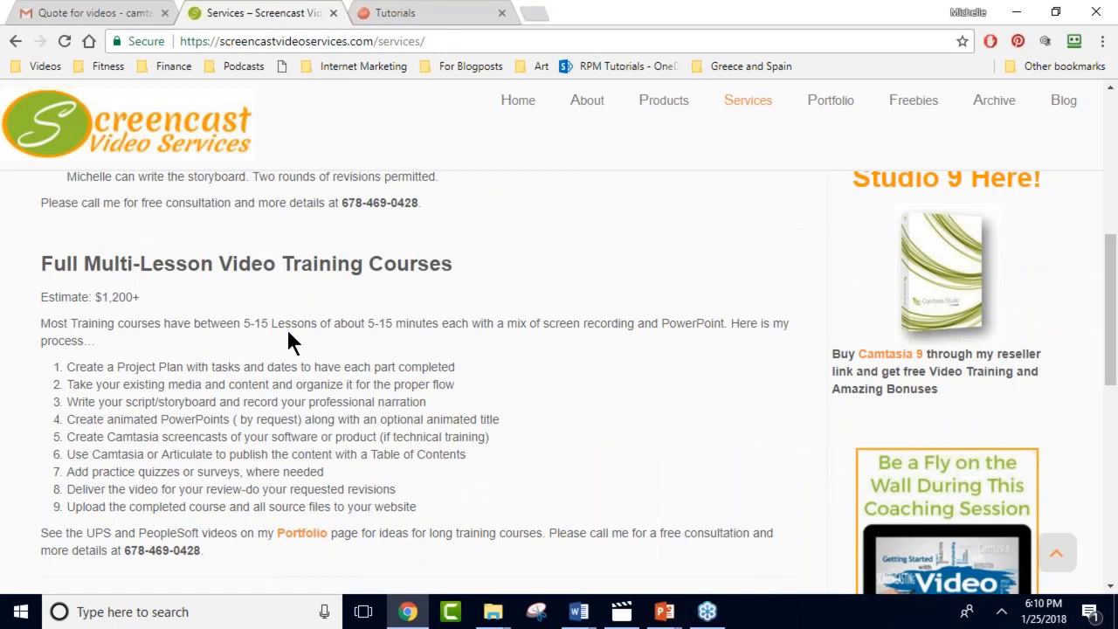
Return to the 'Quote for videos' email and scroll to its list of project requirements.
left_click(119, 17)
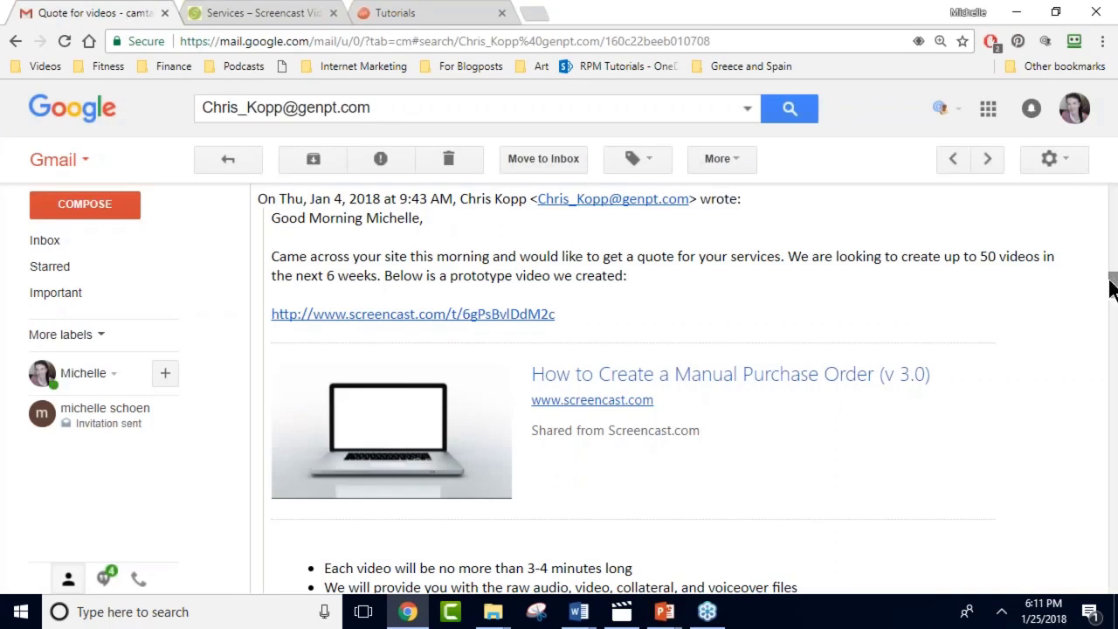
left_click_drag(1114, 289, 1114, 282)
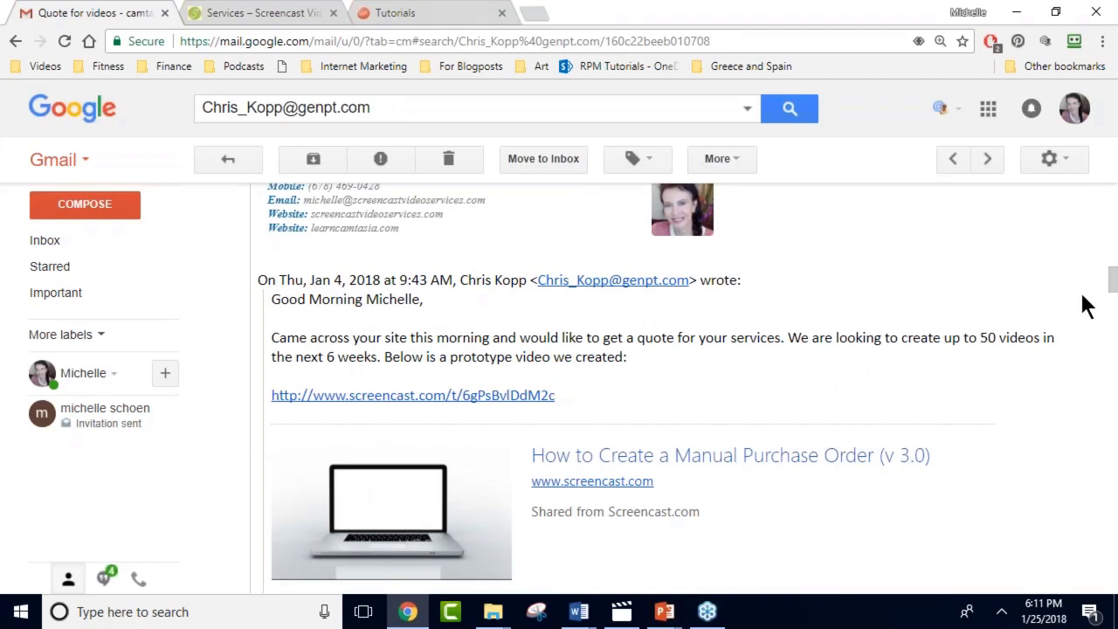
left_click_drag(1113, 281, 1112, 301)
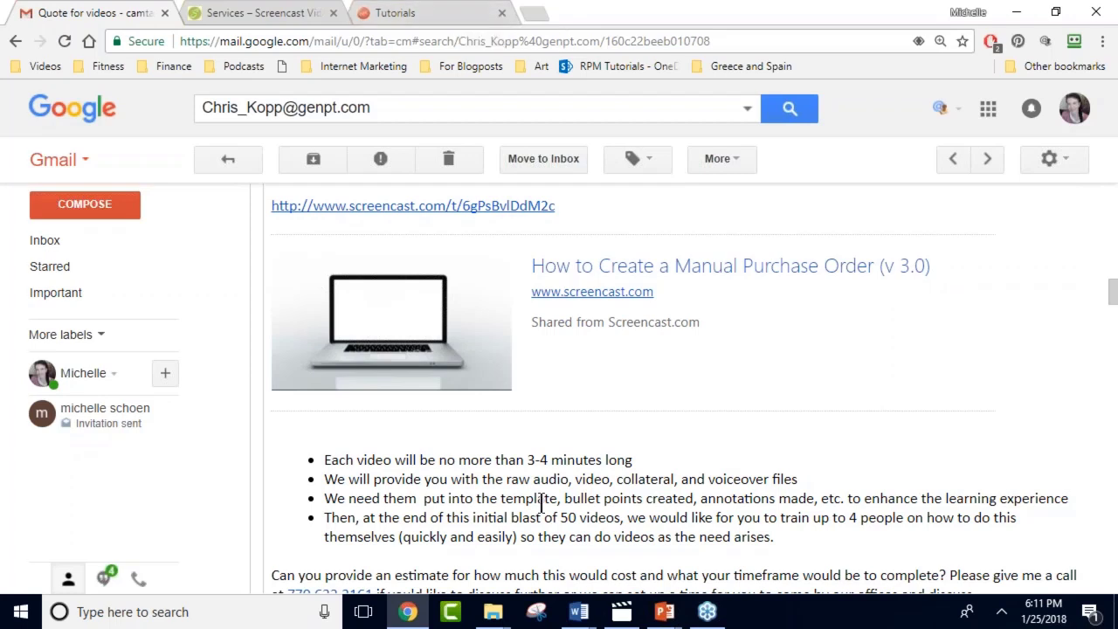
left_click(671, 611)
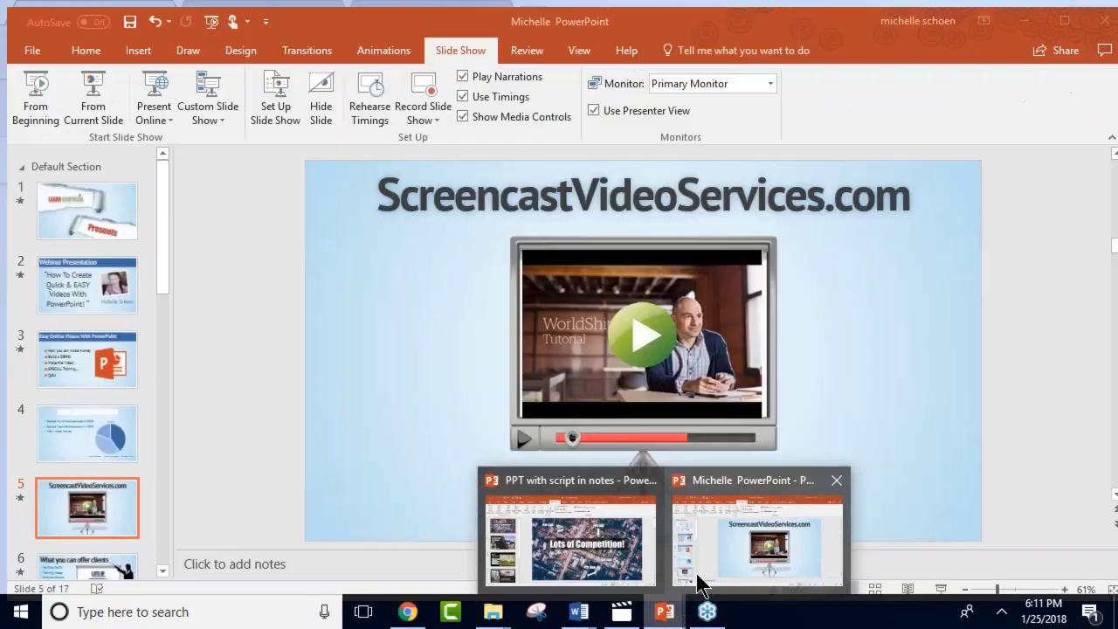
Switch to the PowerPoint window and start the slide show from slide 5, ScreencastVideoServices.com.
left_click(756, 533)
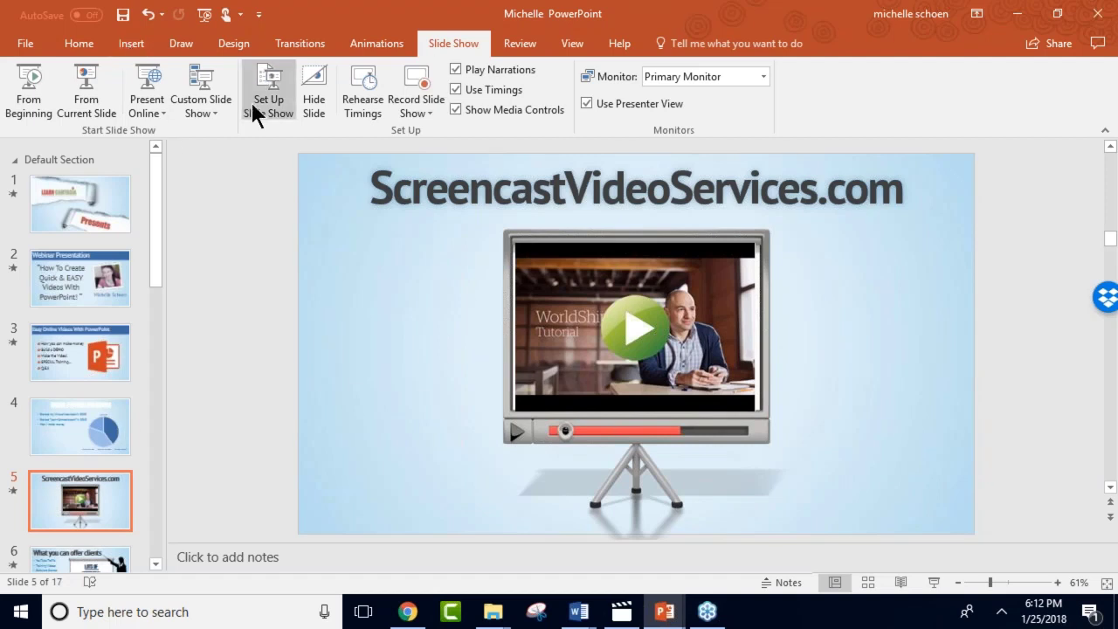
left_click(105, 100)
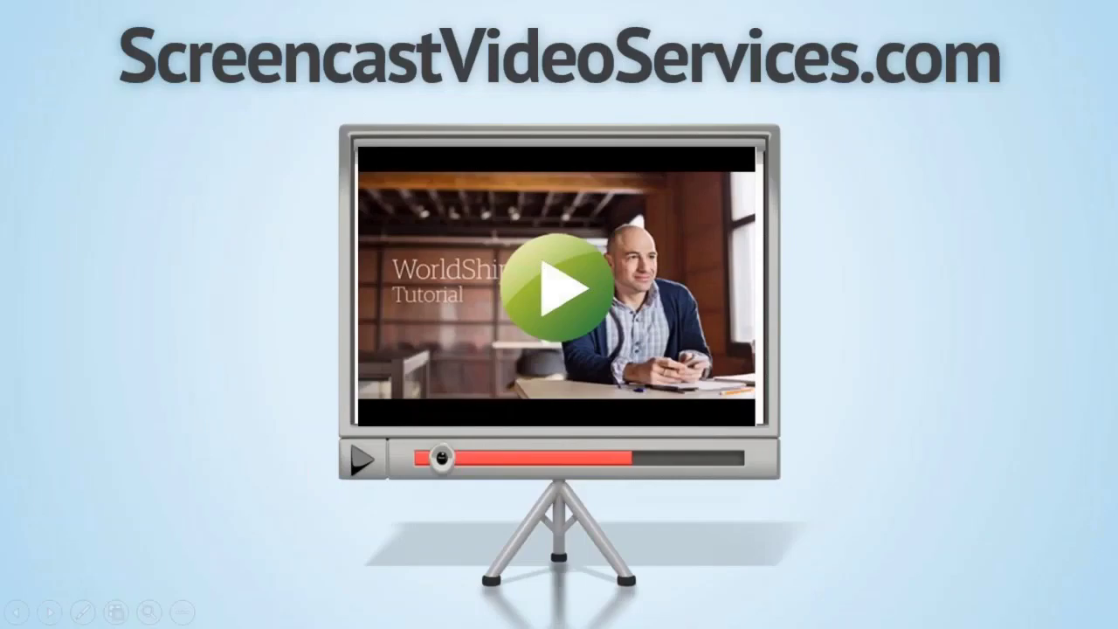
Advance to the 'What you can offer clients' slide, showing bullets through Tutorials.
key("Right")
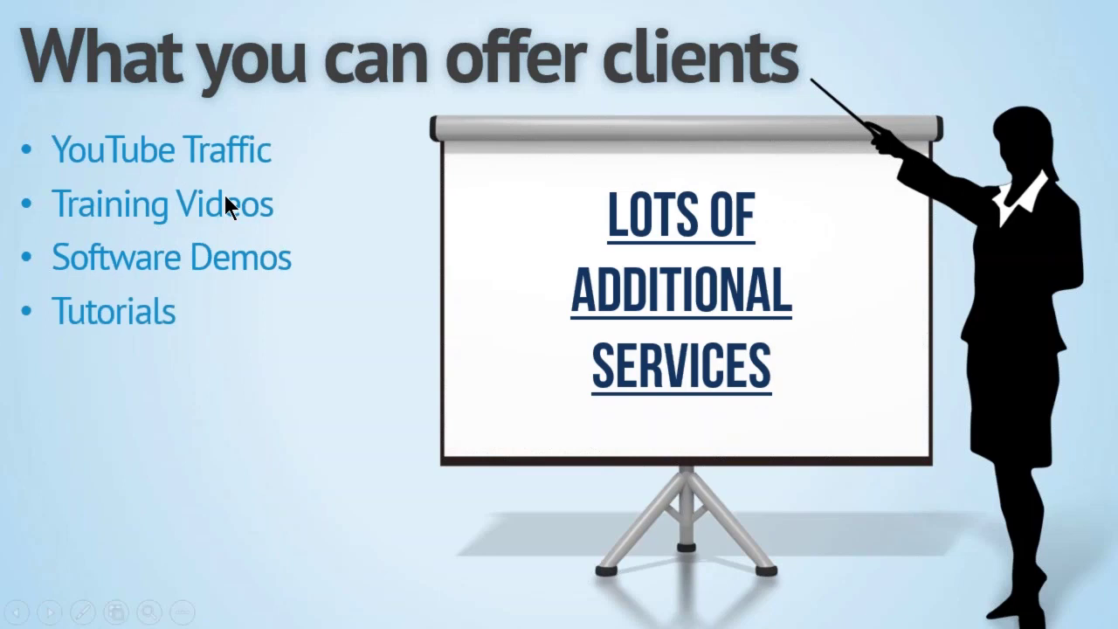
Reveal the Webinar Presentations, authority building videos and Much more! bullets, then advance to 'PowerPoint for VIDEO?'.
left_click(296, 193)
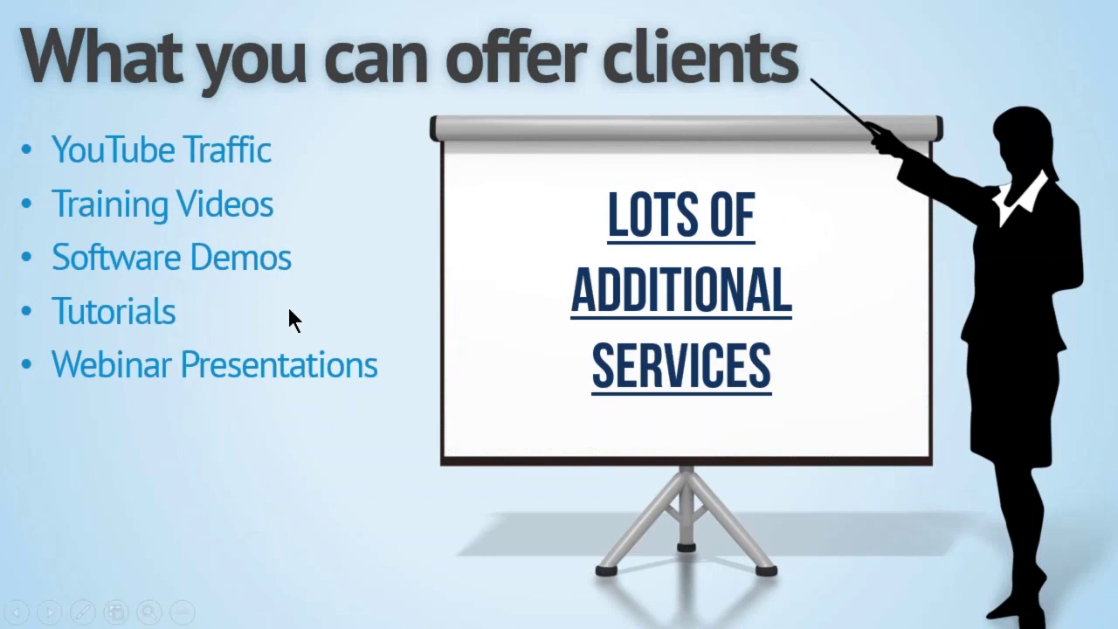
key("Right")
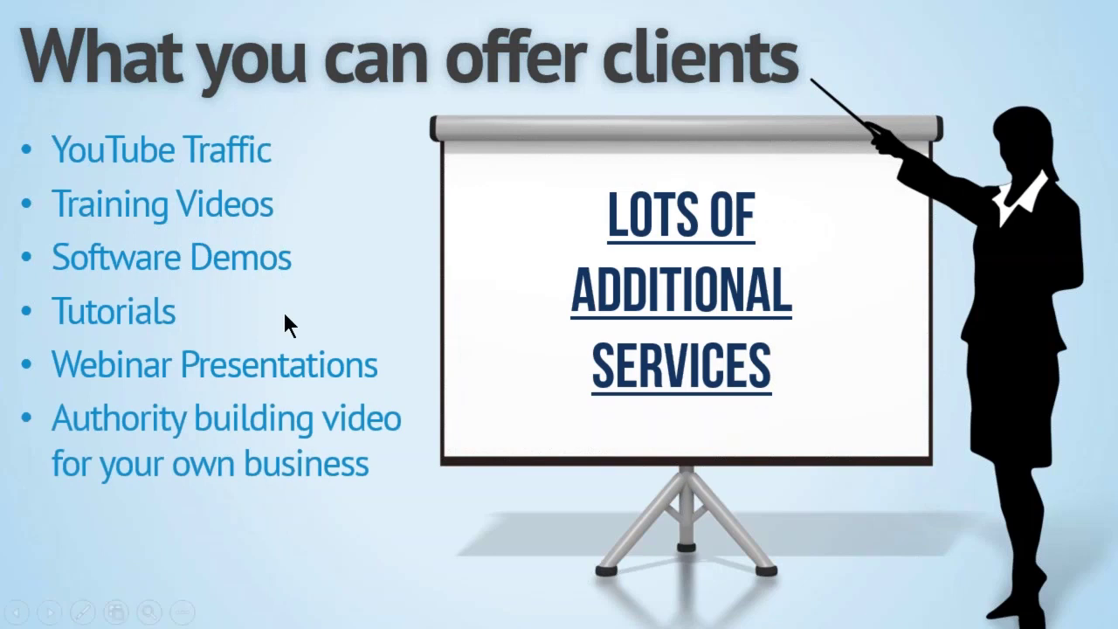
key("Right")
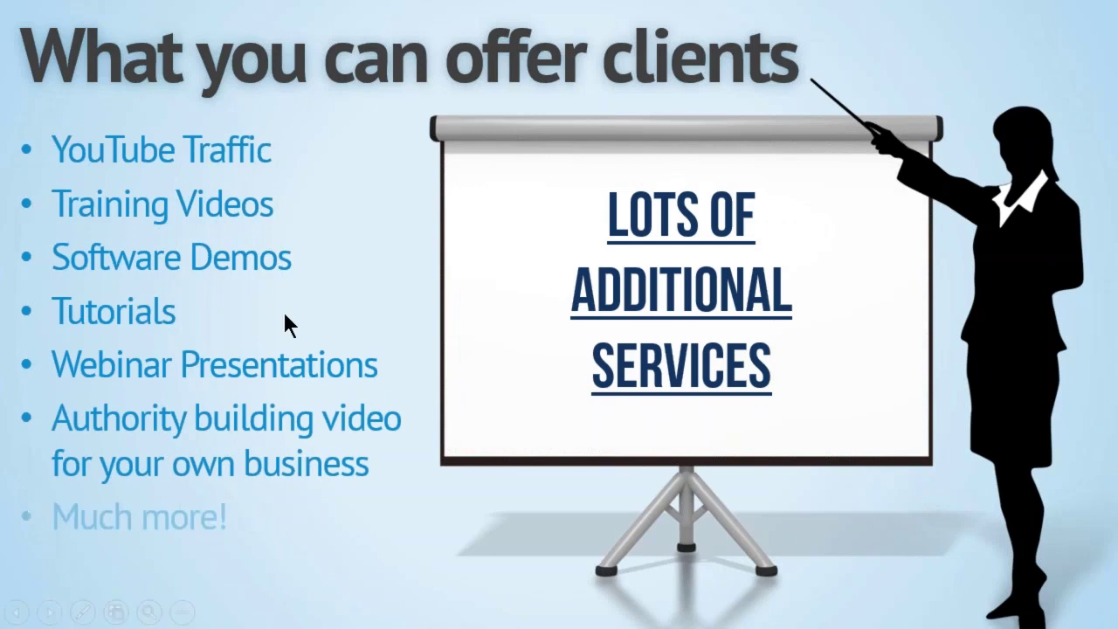
key("Right")
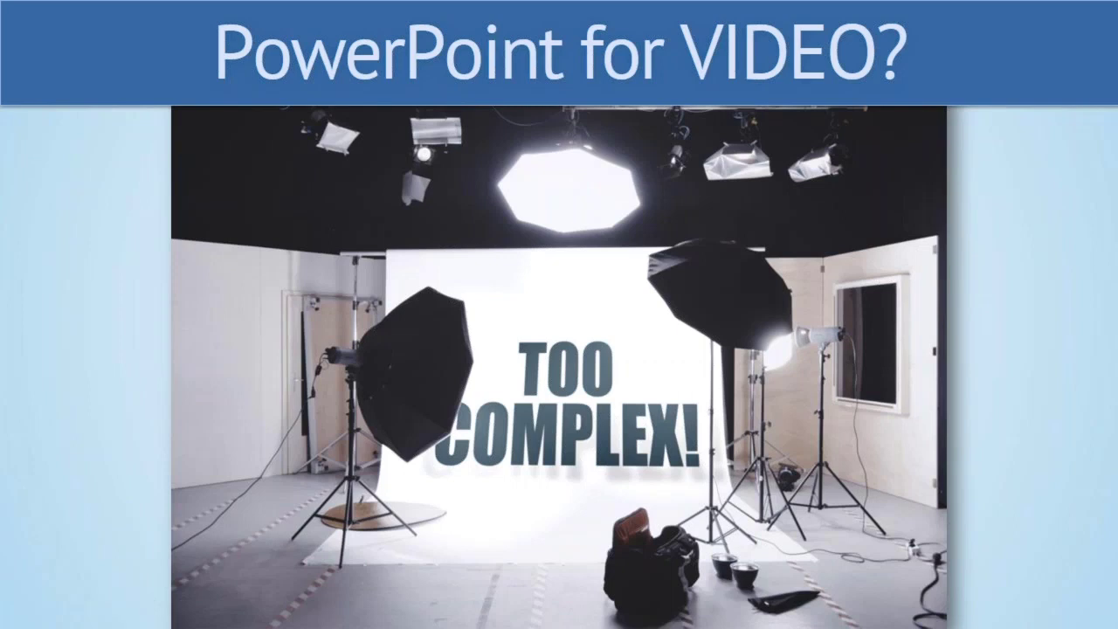
Move on to the 'Who has used PowerPoint?' slide listing Videos, Presentations and Other.
key("Right")
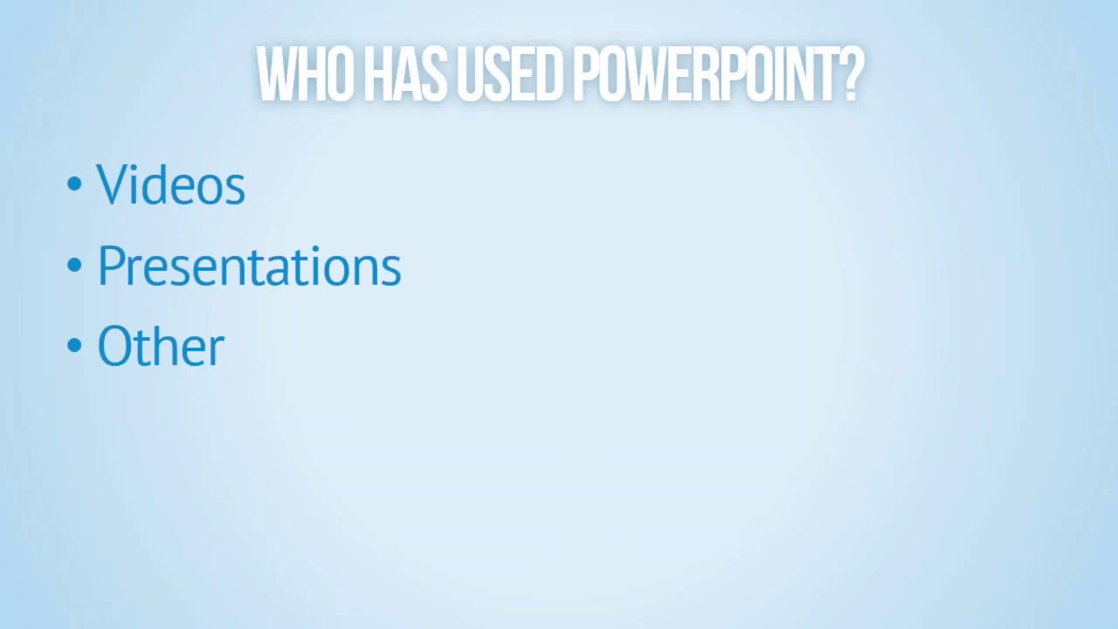
Advance to the next 'PowerPoint for VIDEO?' slide showing the Export 'Create a Video' option.
key("Right")
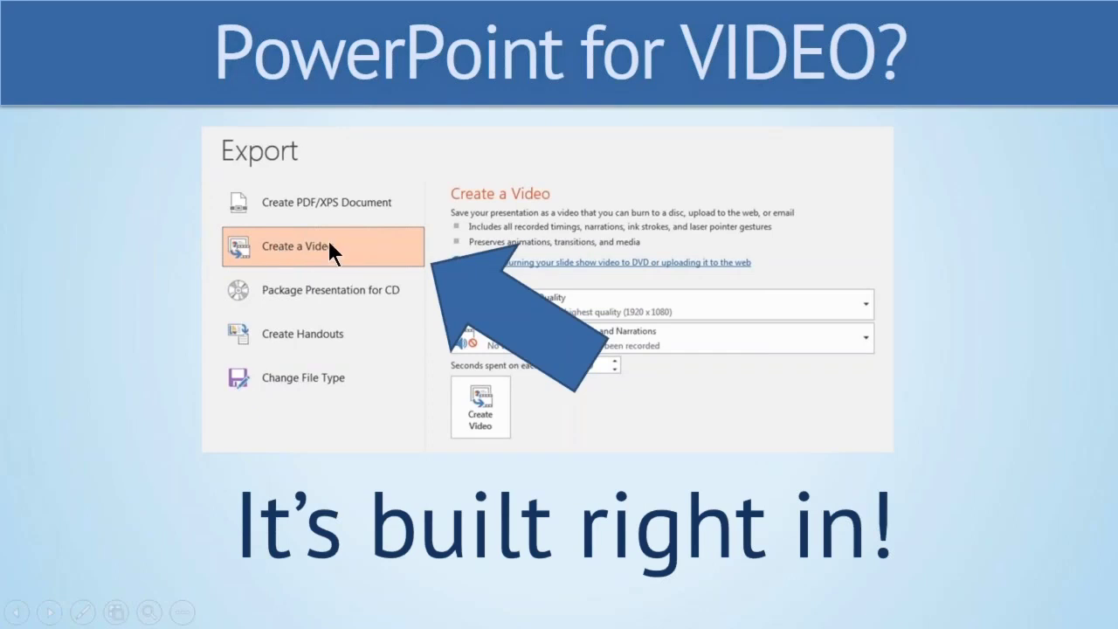
Advance to the Getting Started! slide, end the slide show, and minimize PowerPoint.
left_click(477, 407)
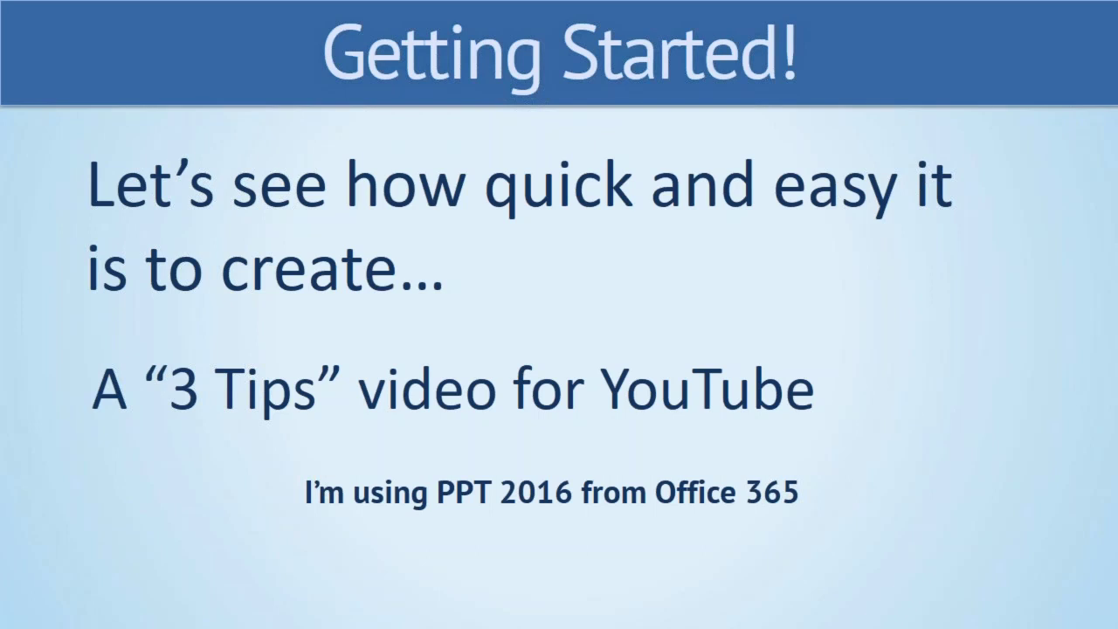
key("Escape")
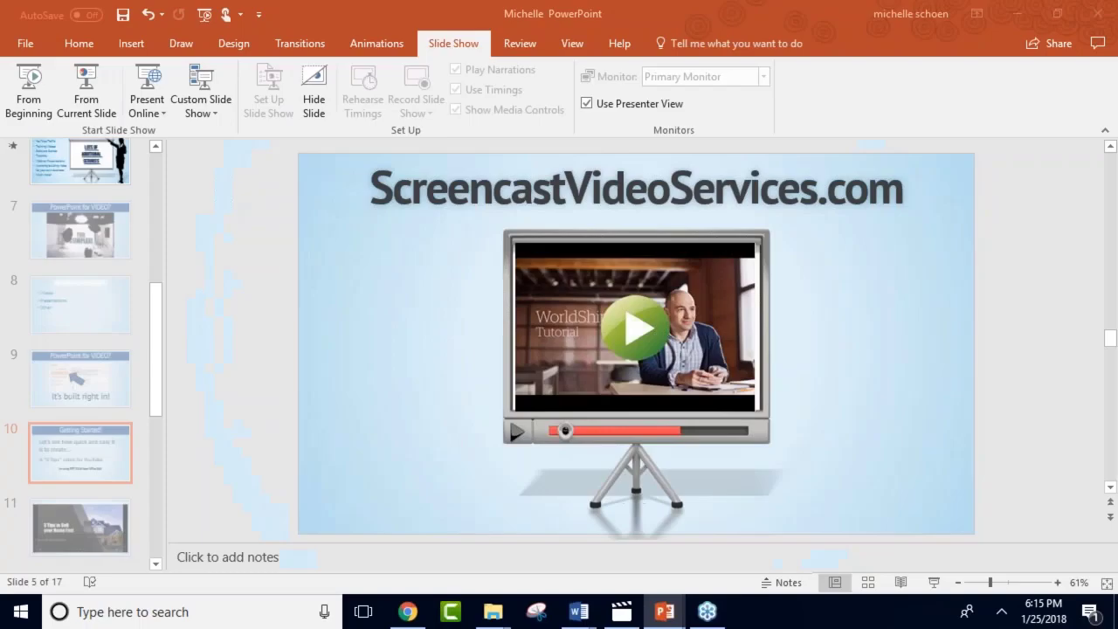
left_click(1014, 13)
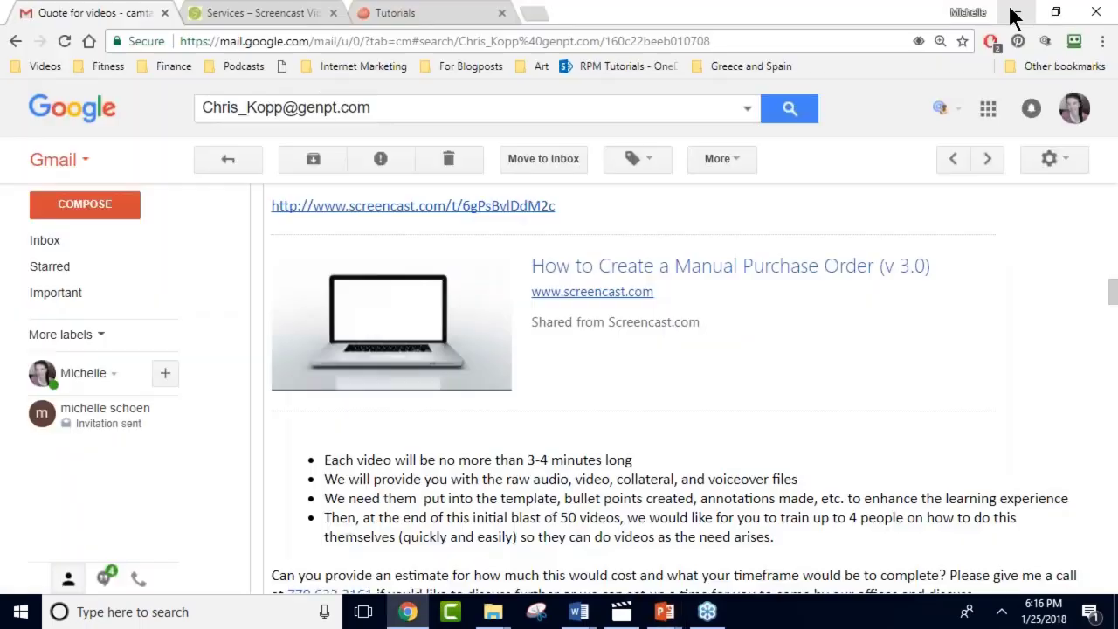
In a new tab, Google 'office 365 login' and open the Office 365 Login page.
left_click(539, 16)
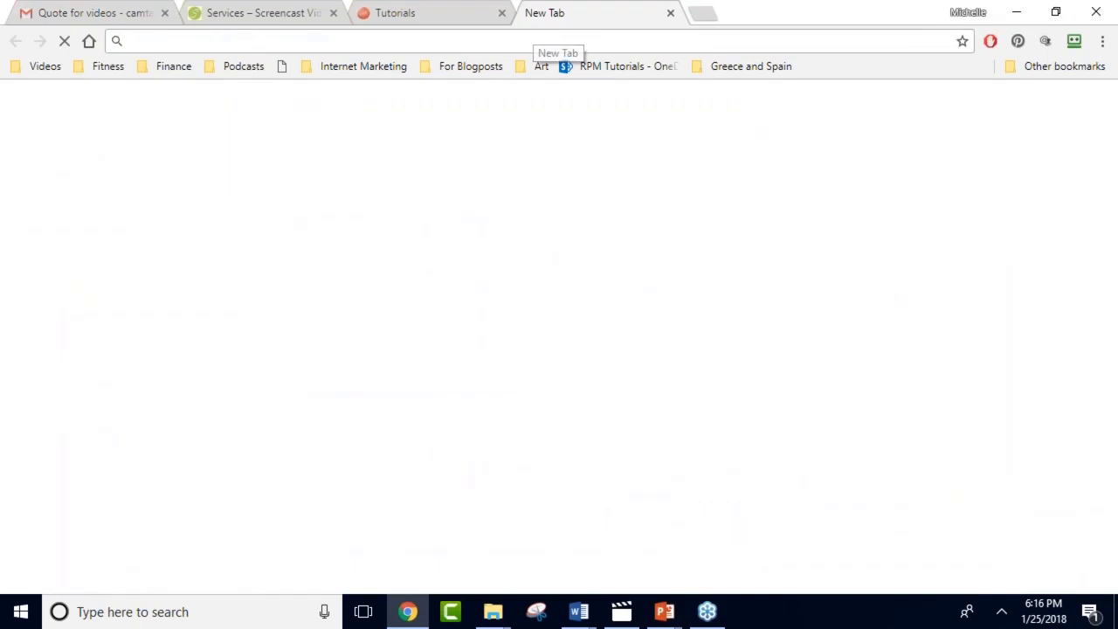
type("office 2")
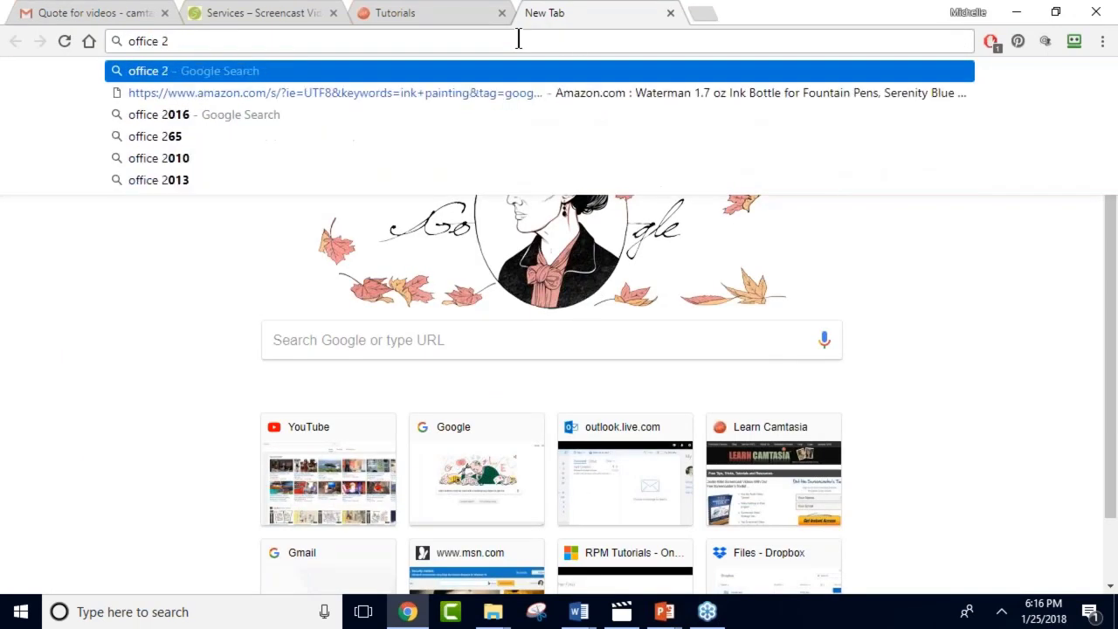
type("65")
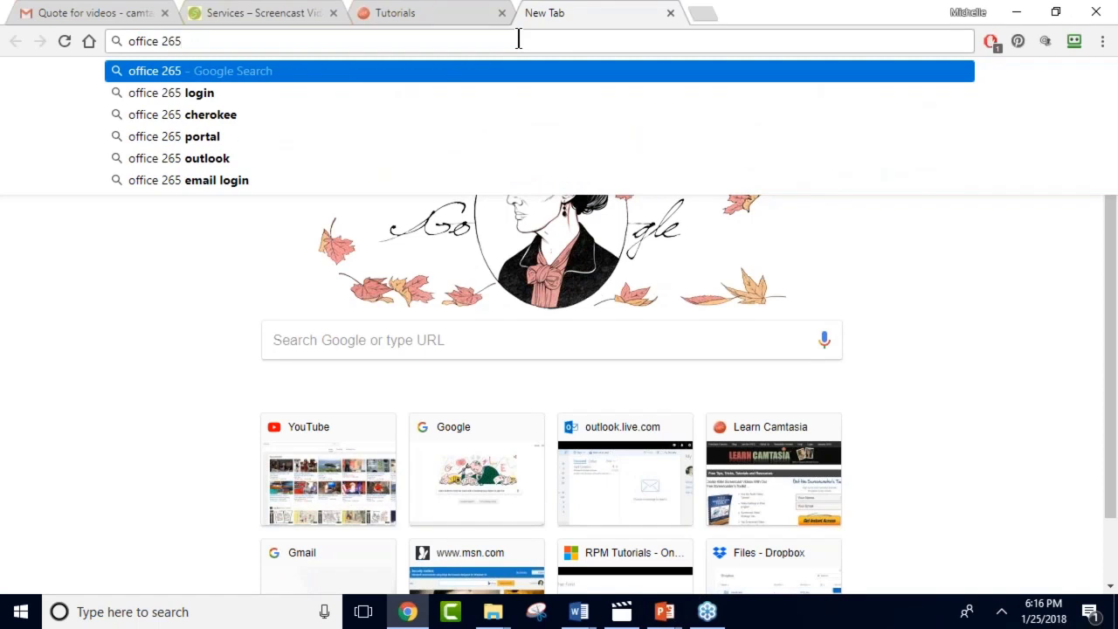
key("BackSpace")
key("BackSpace")
key("BackSpace")
type("365")
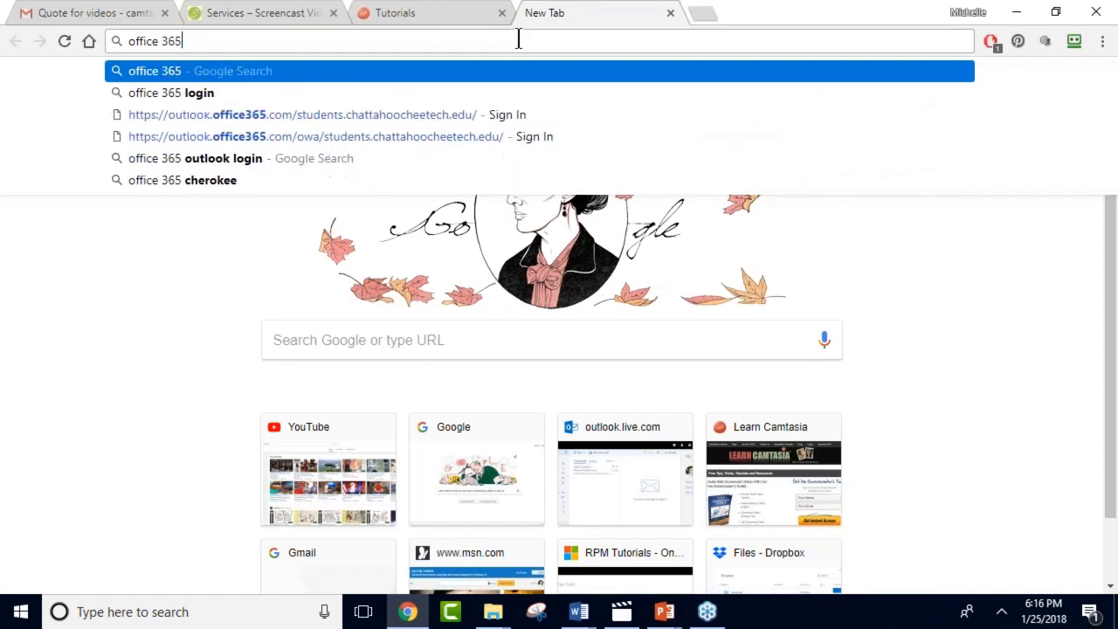
left_click(328, 87)
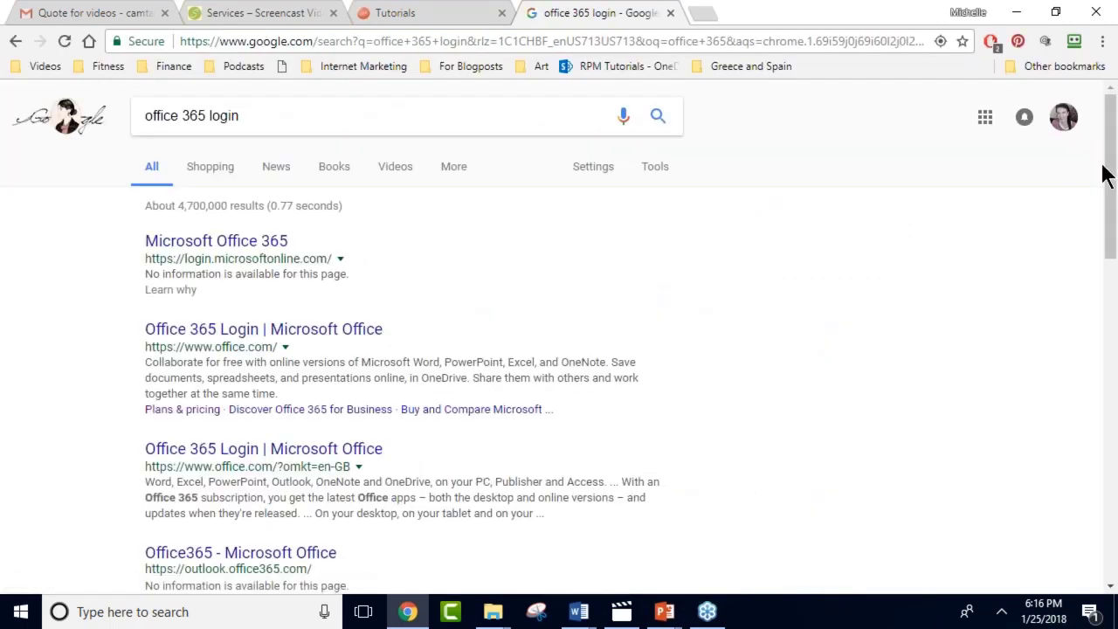
left_click_drag(1110, 175, 1110, 194)
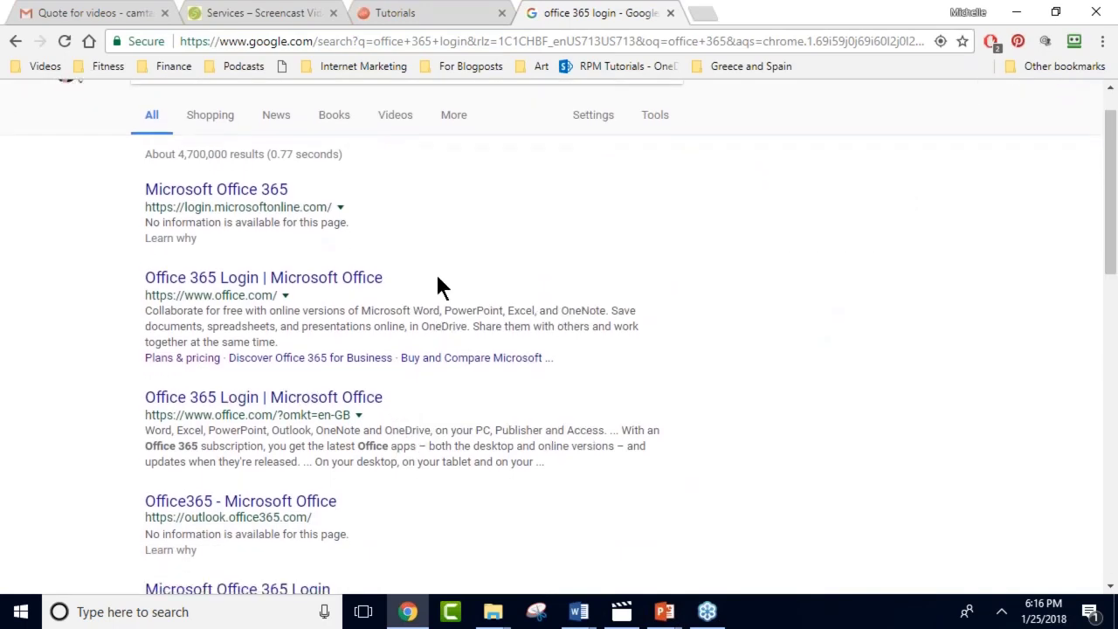
left_click(356, 277)
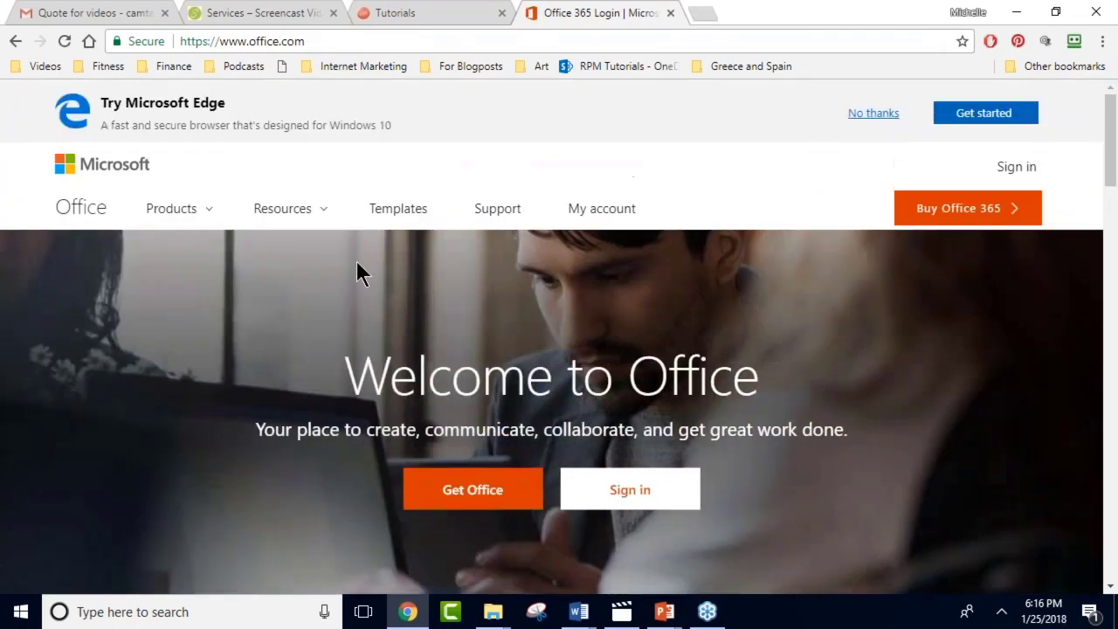
Browse the Office plans comparison: Home $99.99/year, Personal $69.99/year, Home & Student $149.99.
left_click(192, 216)
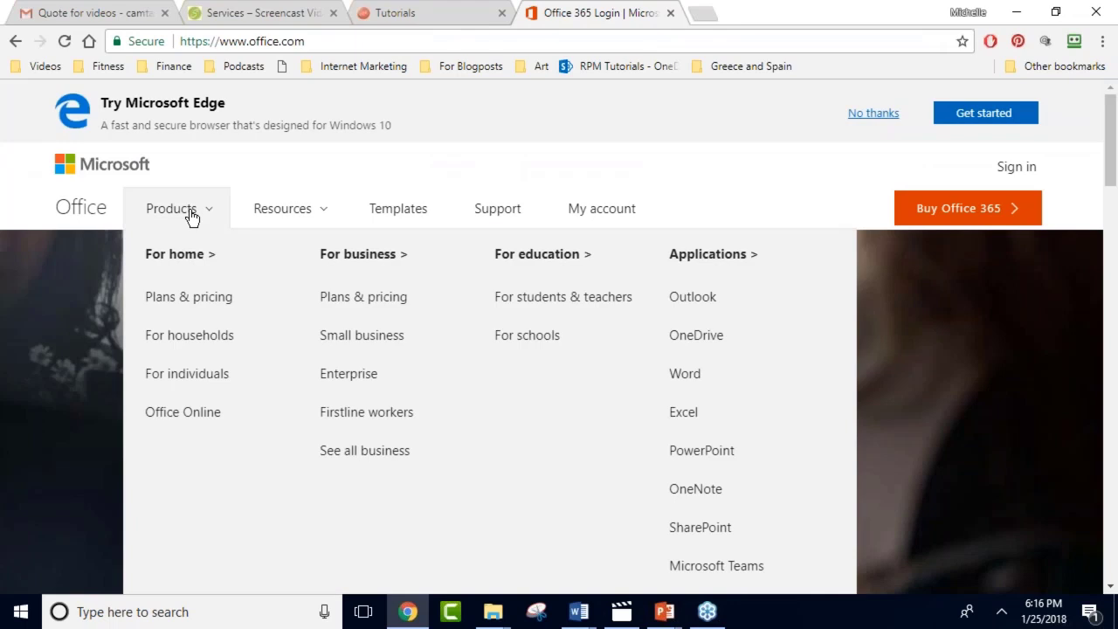
left_click(181, 301)
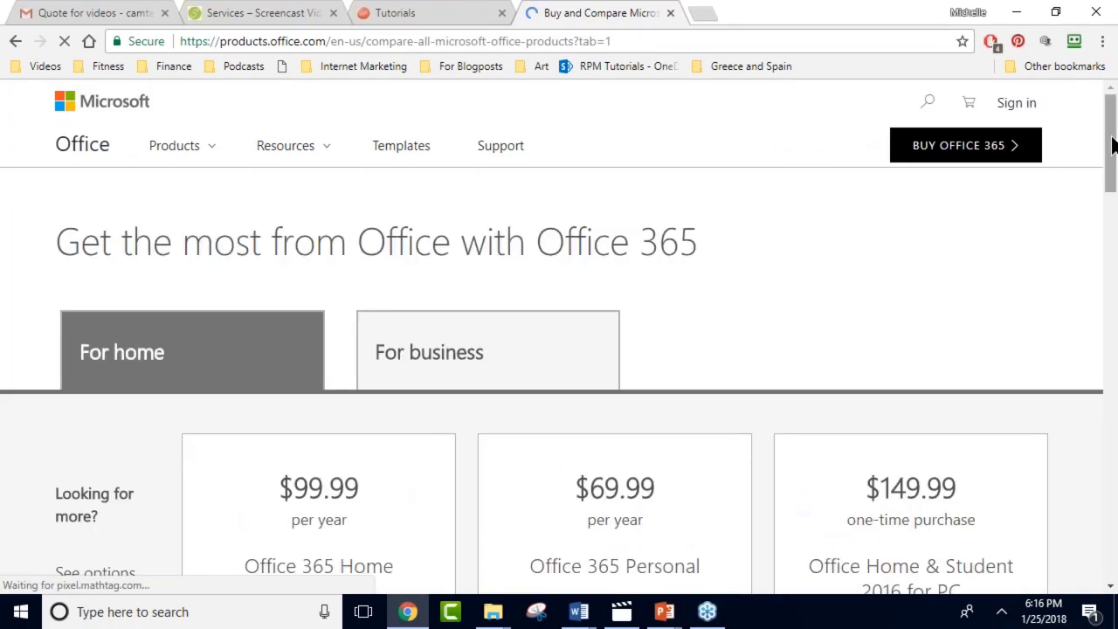
scroll(1113, 158, "down", 1)
scroll(1113, 157, "down", 2)
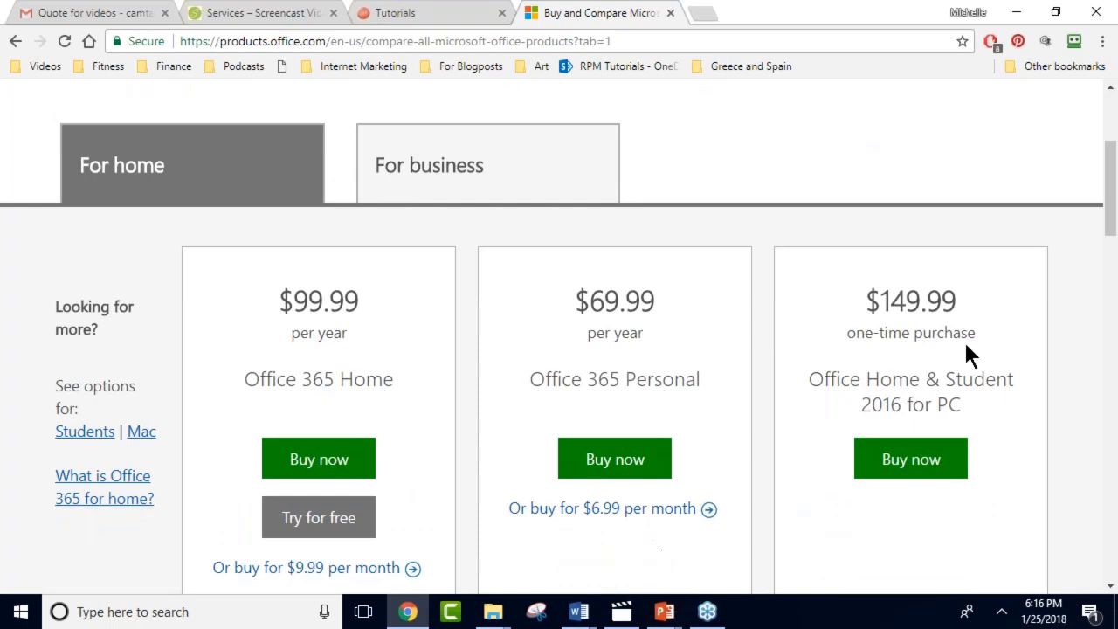
left_click(1112, 221)
mouse_move(1112, 221)
left_mouse_down()
mouse_move(1113, 245)
mouse_move(1112, 218)
left_mouse_up()
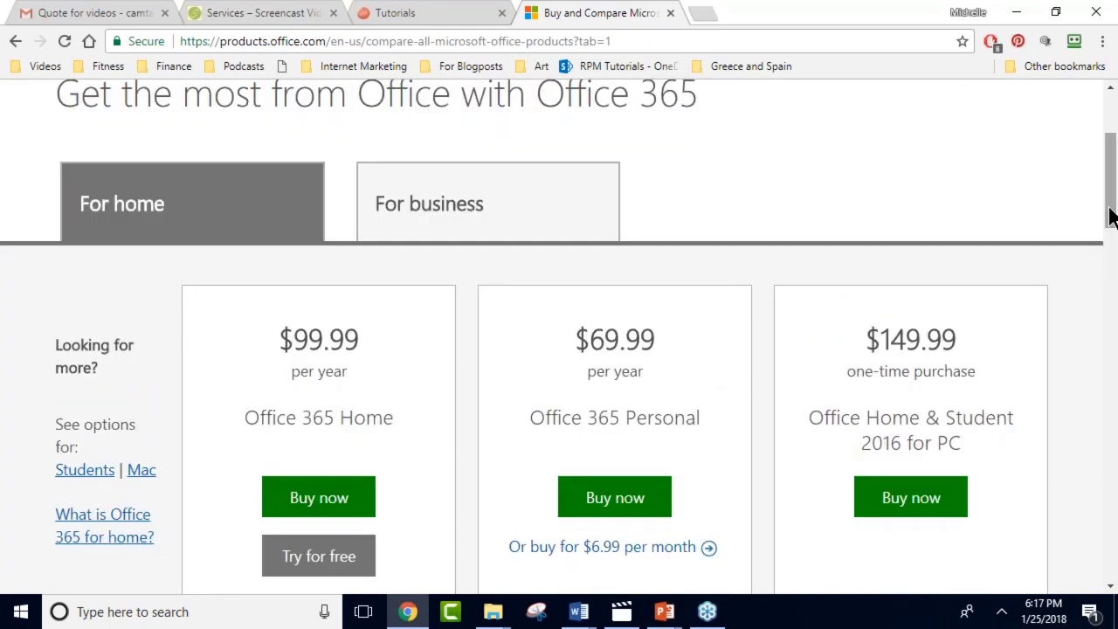
left_click(664, 611)
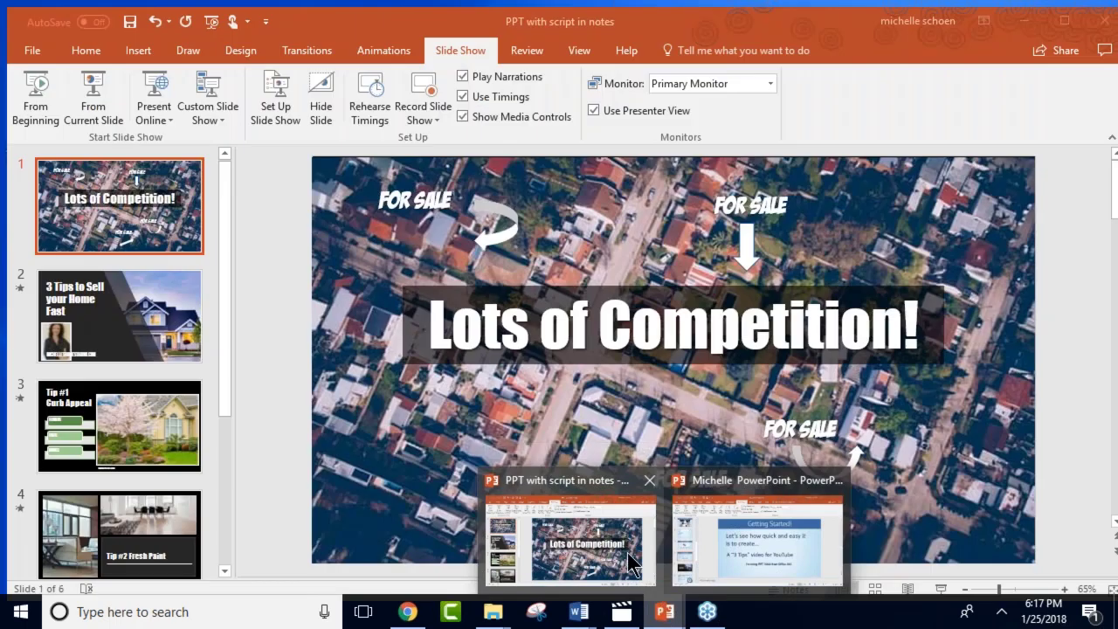
Switch PowerPoint to the other presentation, on its Getting Started! slide (slide 10 of 17).
left_click(628, 552)
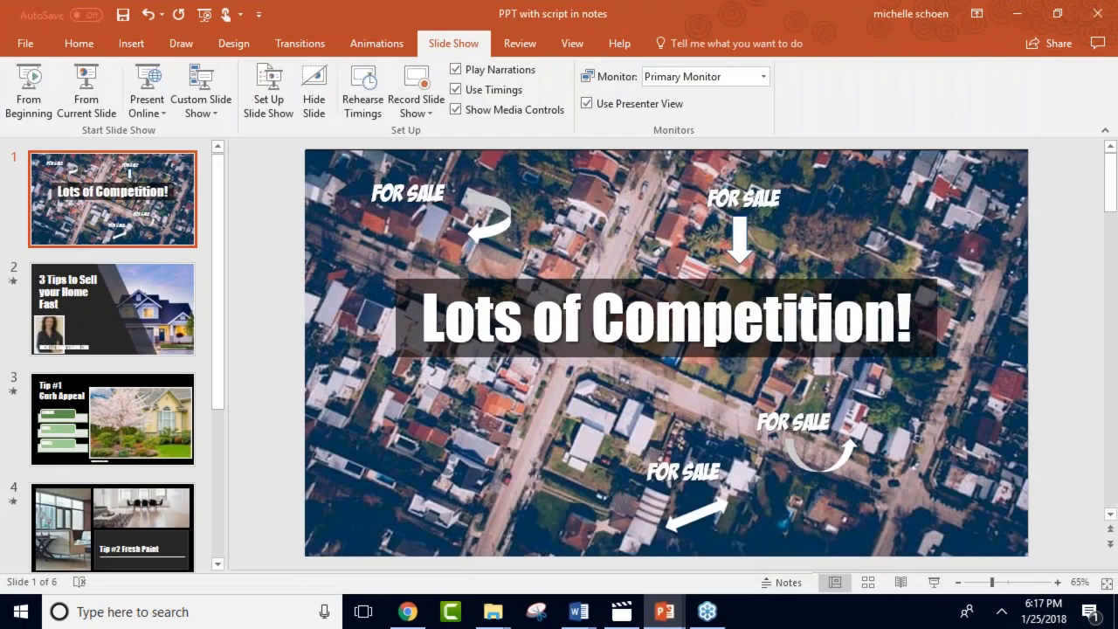
left_click(661, 617)
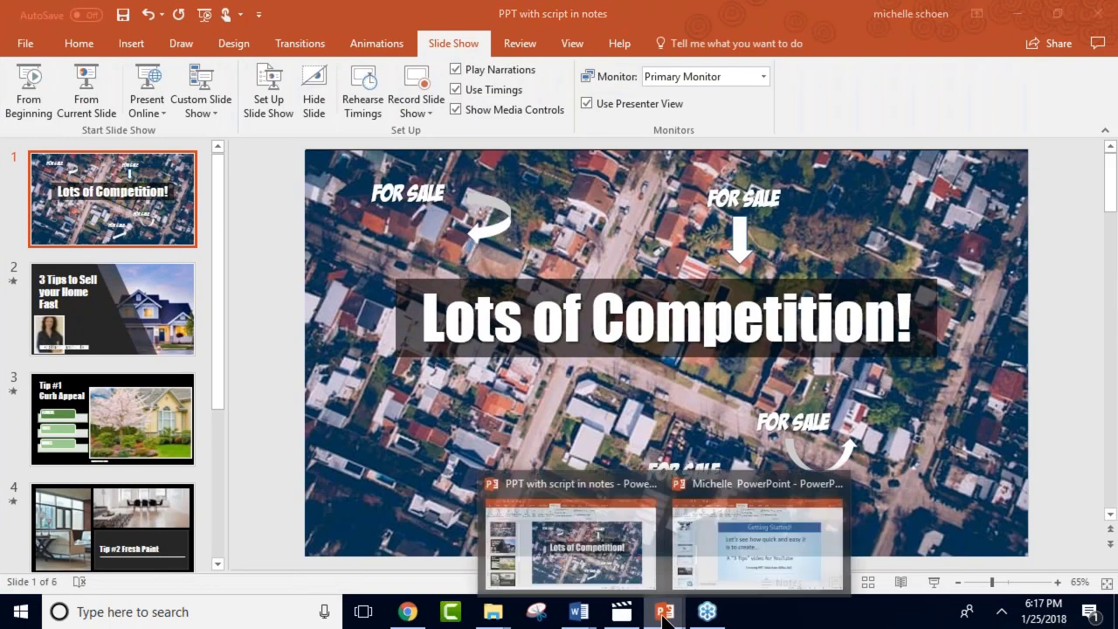
left_click(716, 582)
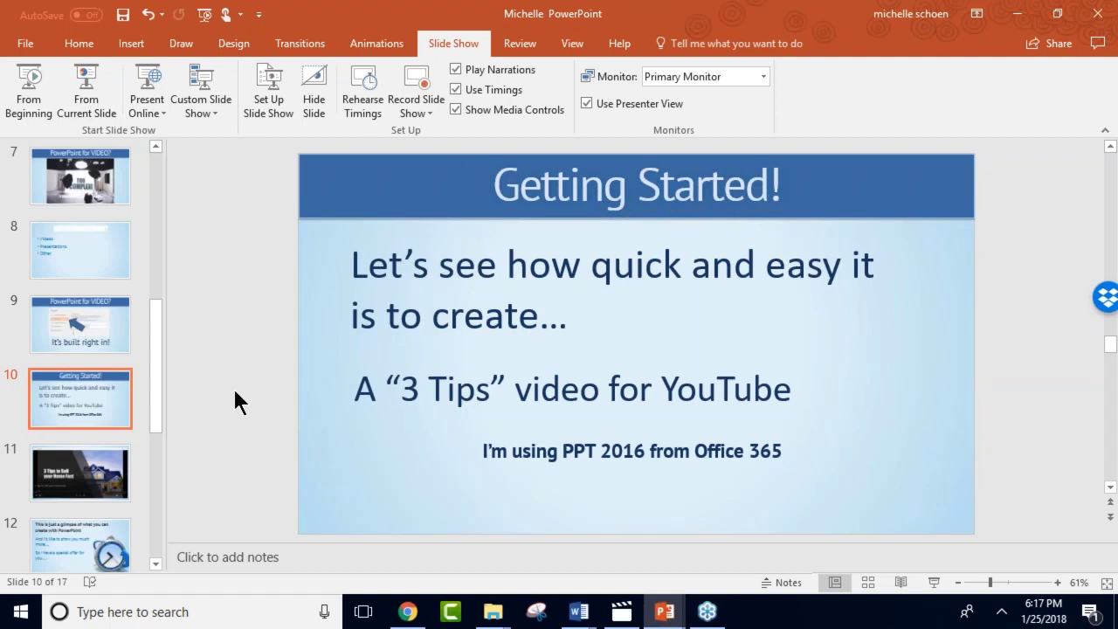
Select slide 11 with the embedded '3 Tips to Sell your Home Fast' video, then focus GoToWebinar.
left_click(87, 491)
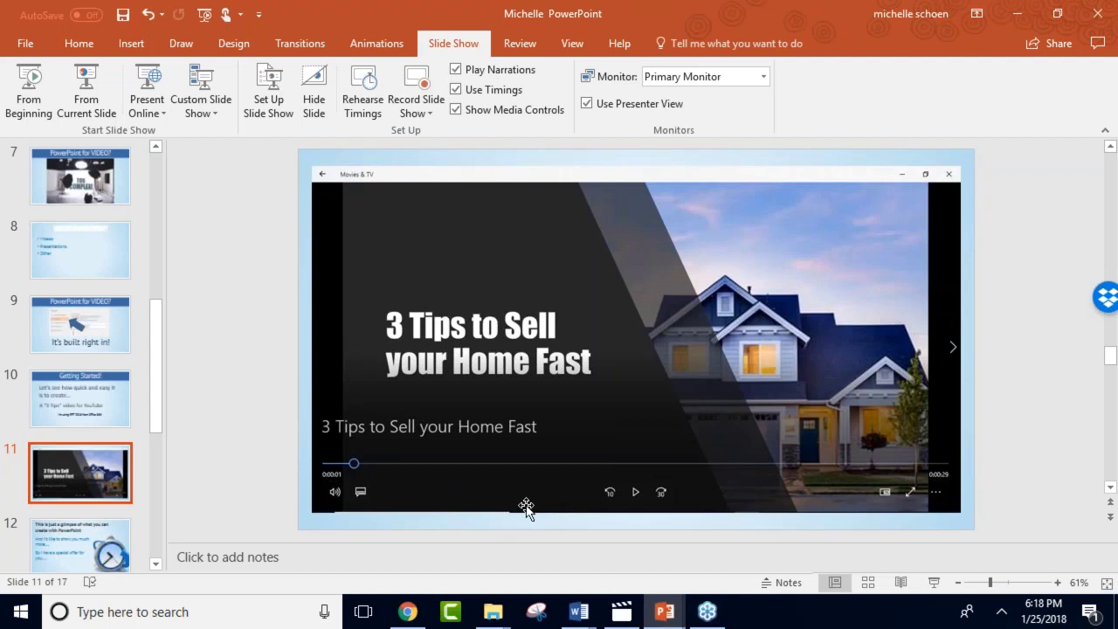
mouse_move(708, 613)
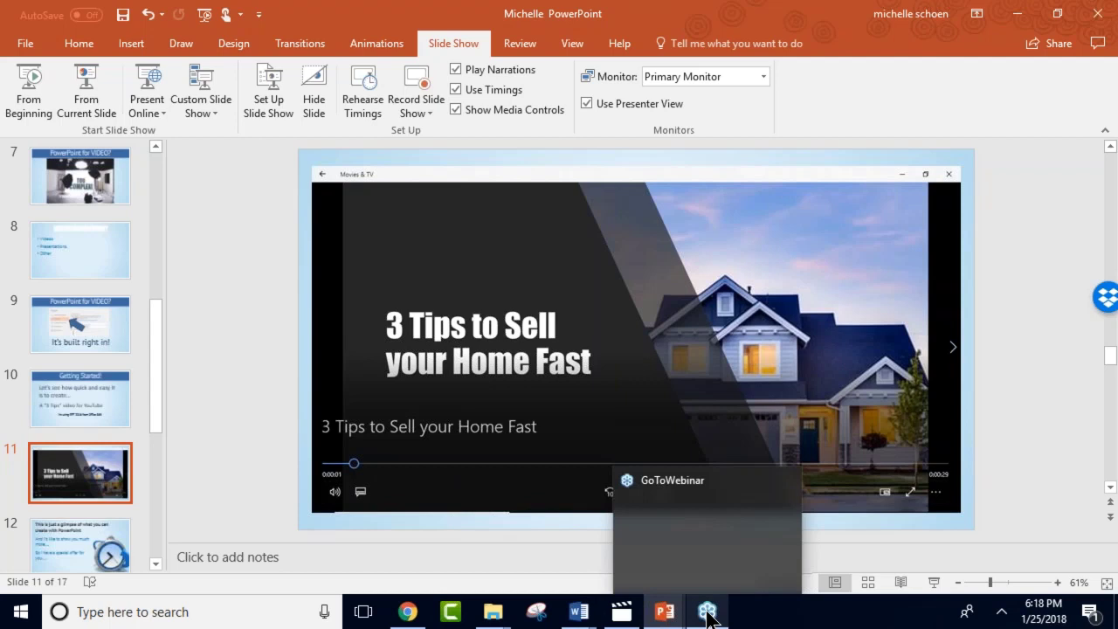
left_click(708, 614)
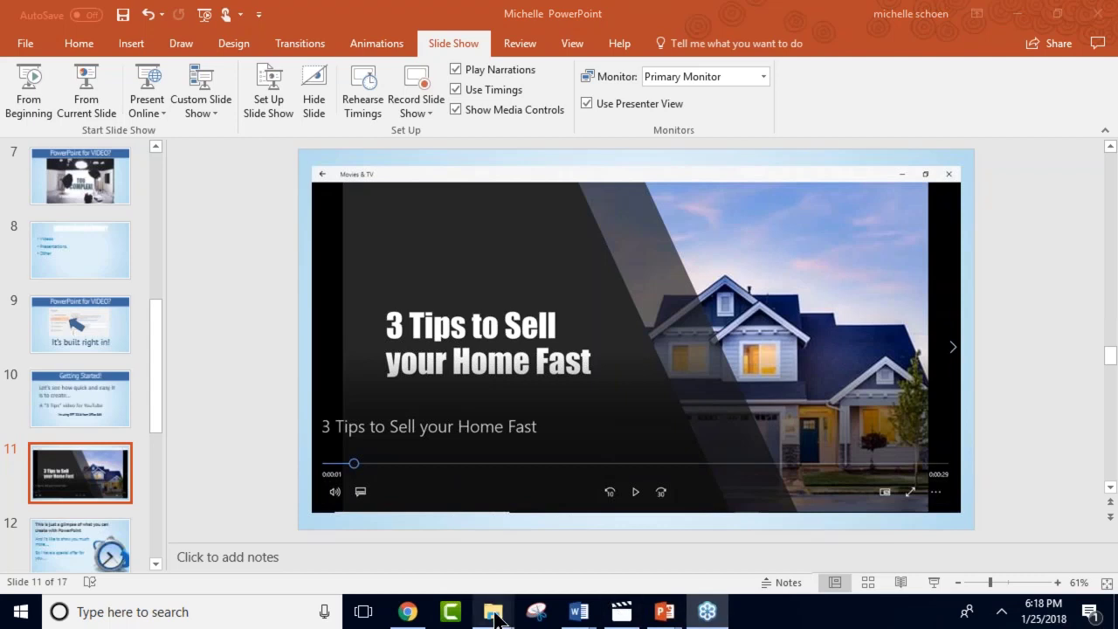
Open the Demo folder and play the Demo-Final mp4 video.
mouse_move(495, 616)
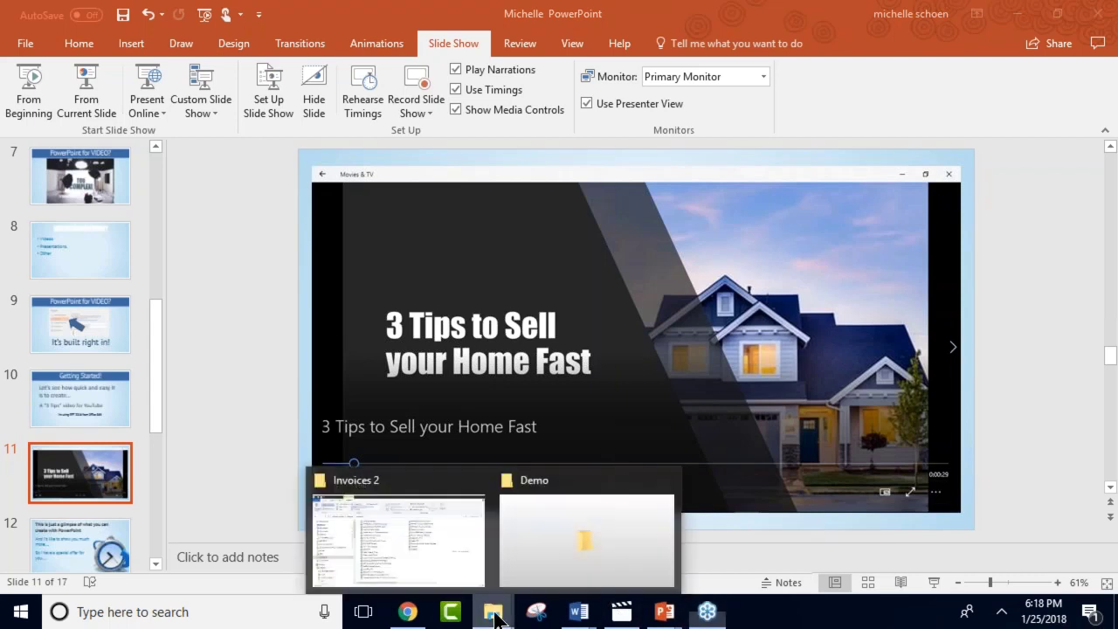
left_click(529, 560)
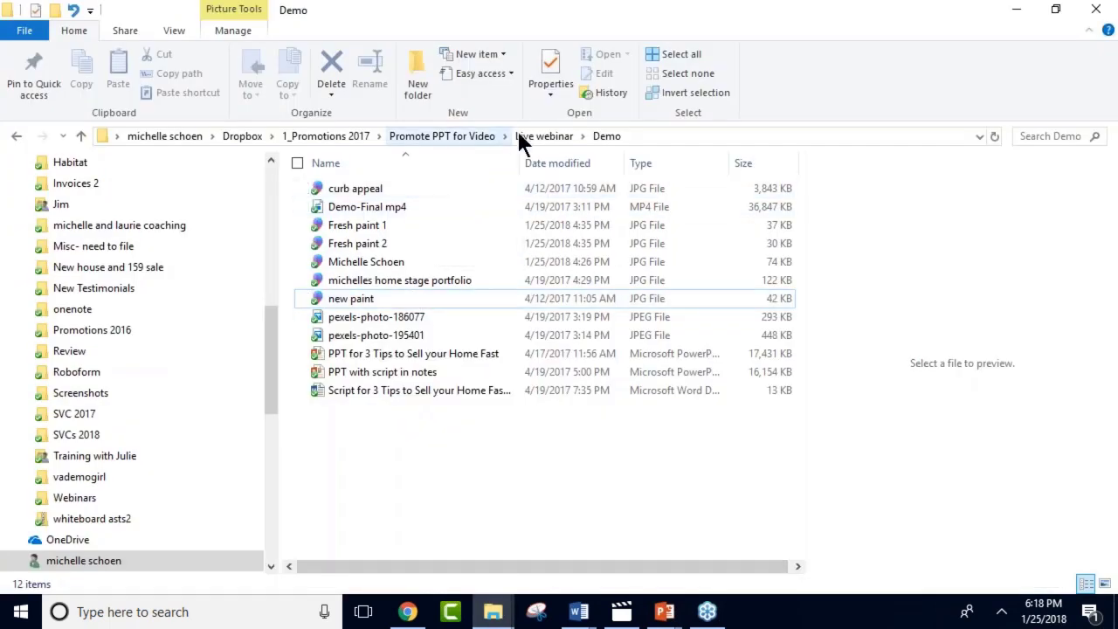
left_click(377, 212)
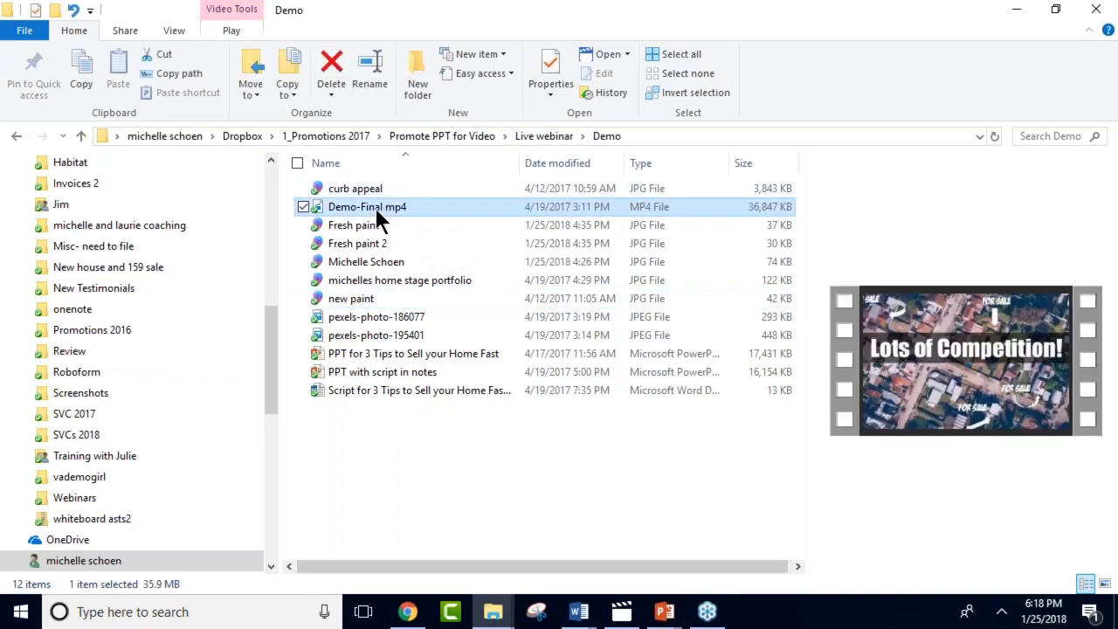
double_click(374, 207)
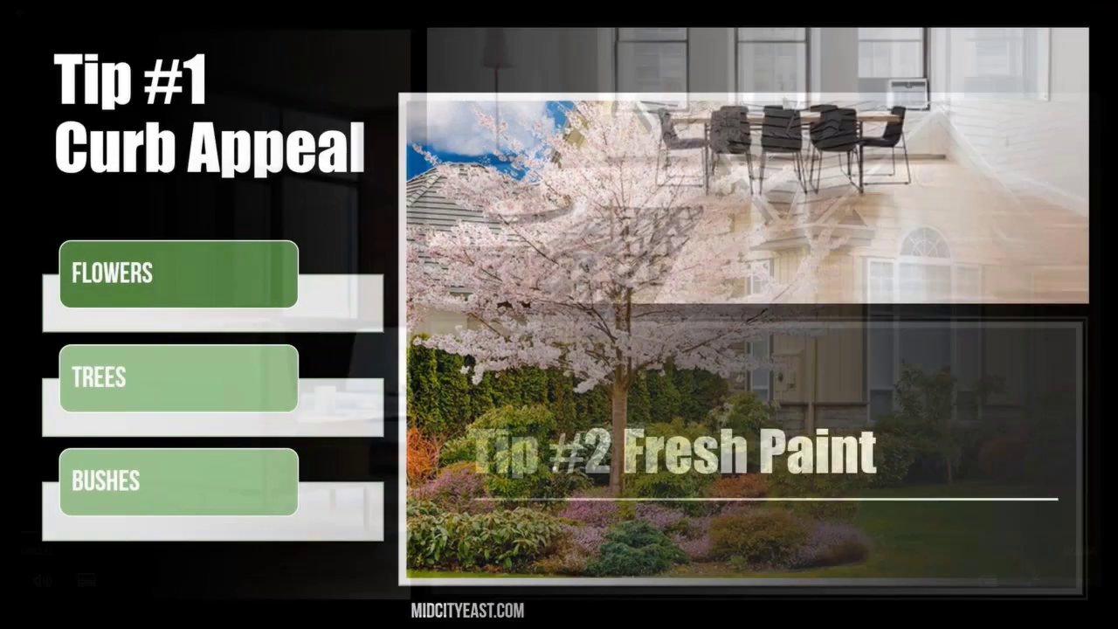
Skip the Demo-Final video past 'Tip #3 Stage it' to the 'Hope you Enjoyed These 3 Tips' screen.
mouse_move(925, 429)
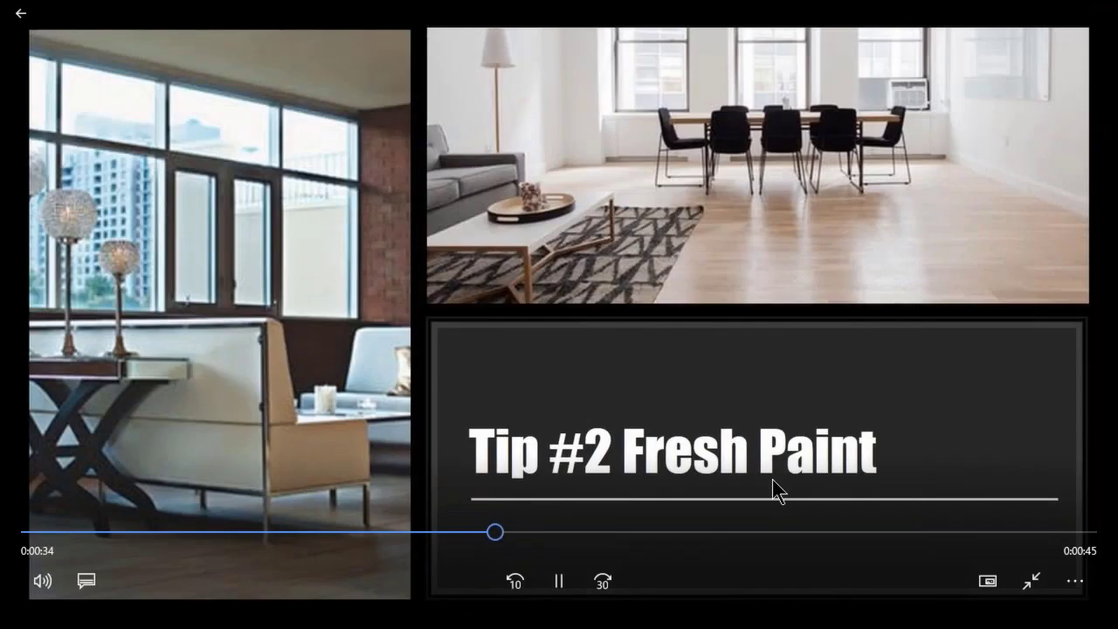
left_click(565, 531)
left_click(594, 532)
left_click(621, 532)
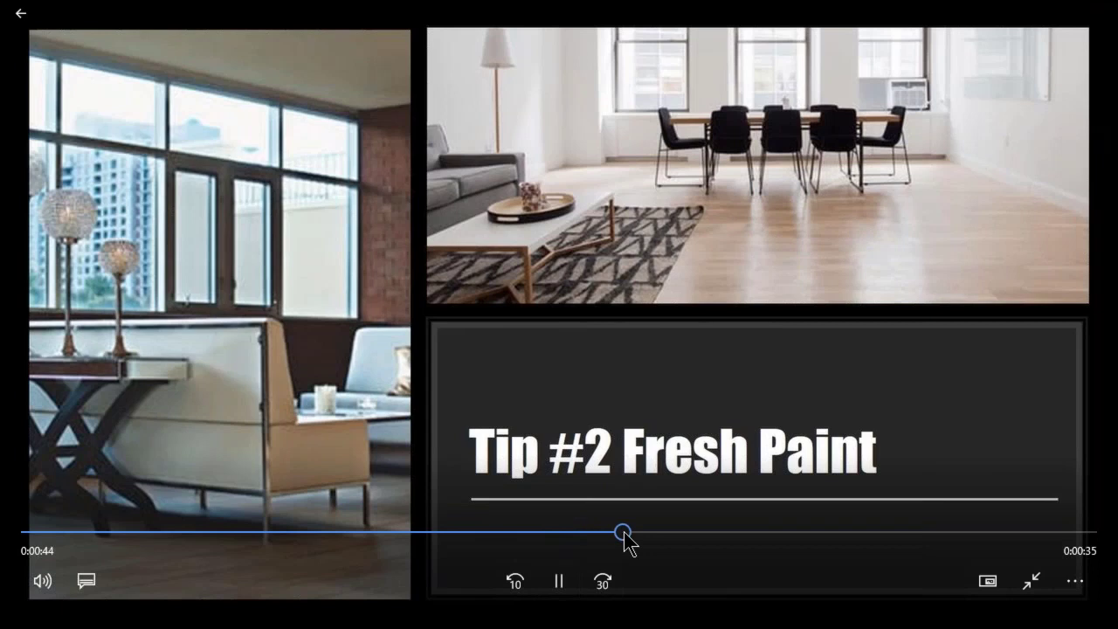
left_click(666, 531)
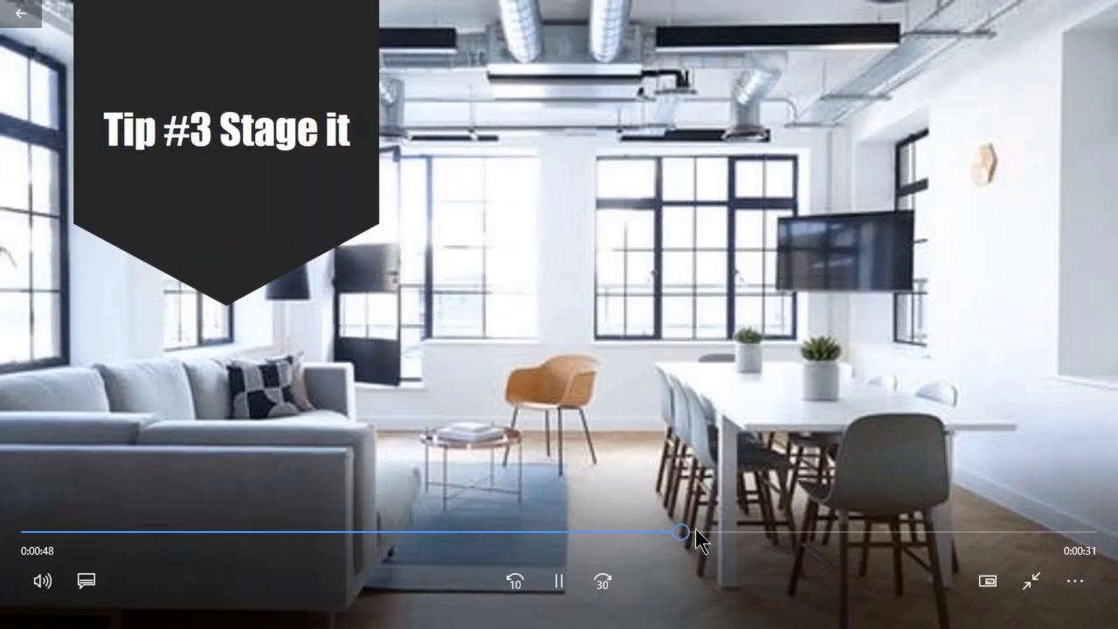
left_click(729, 531)
left_click(758, 532)
left_click(795, 532)
left_click(831, 532)
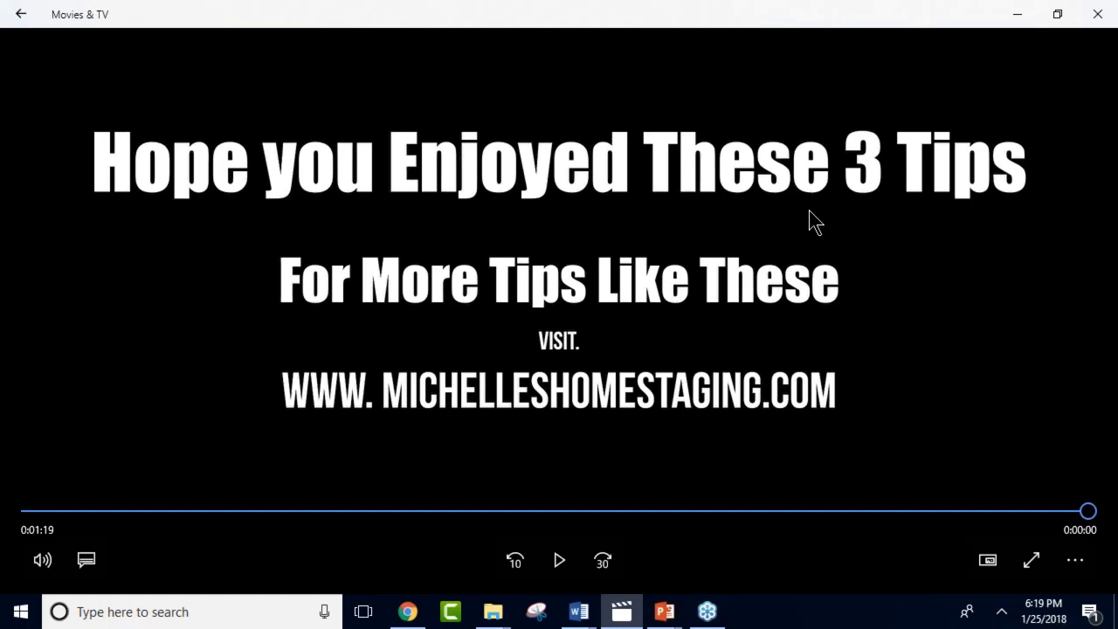
Minimize the video player and bring up 'PPT with script in notes' on its Lots of Competition! slide.
left_click(1015, 21)
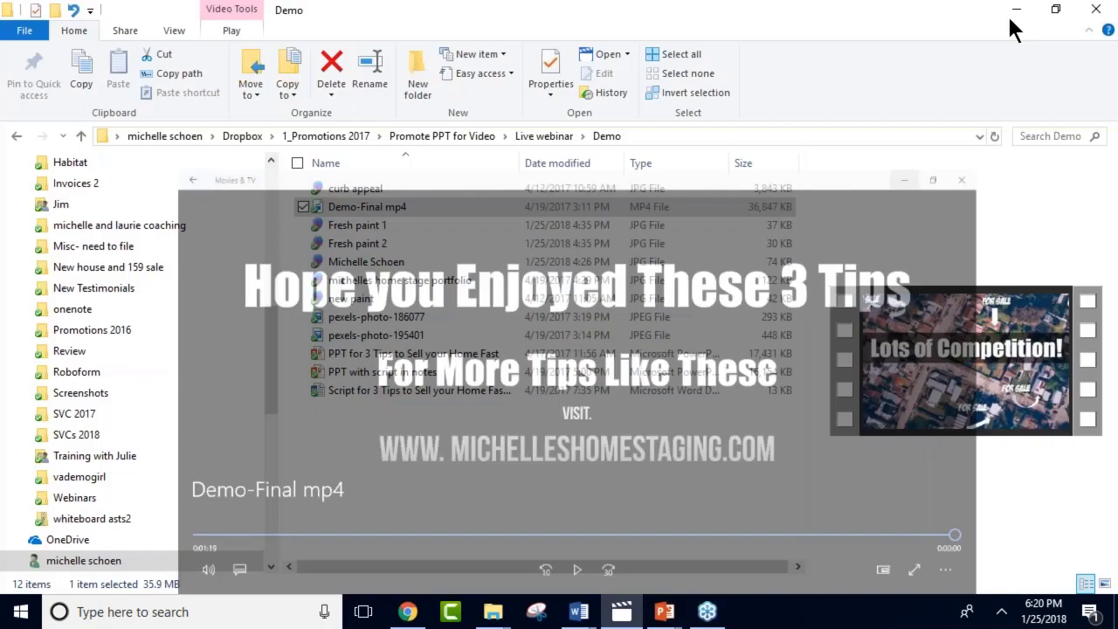
mouse_move(669, 613)
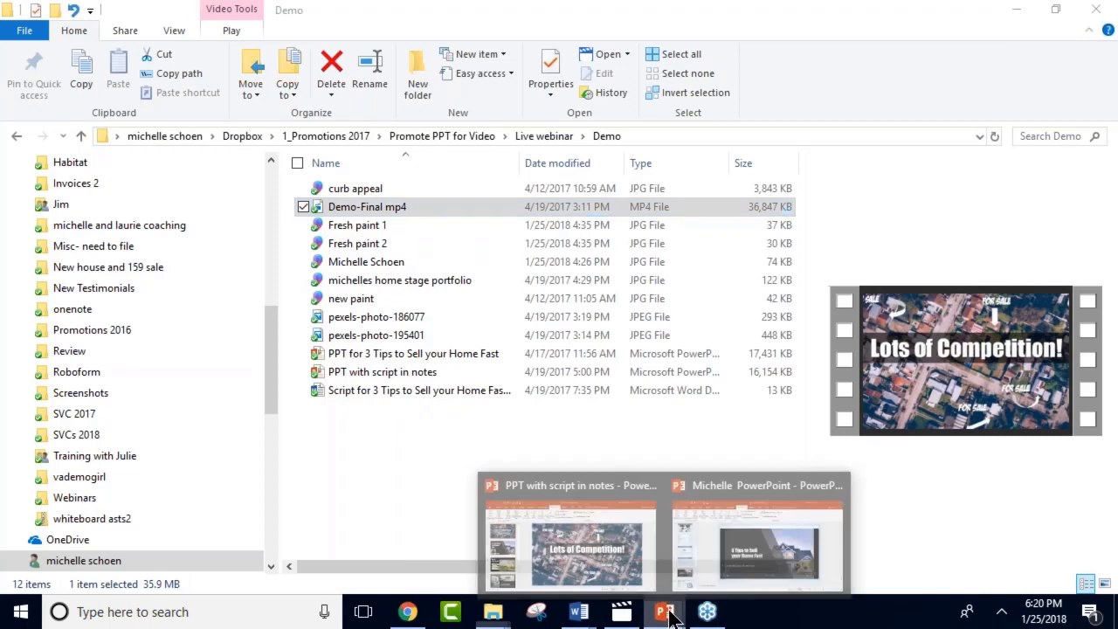
mouse_move(702, 589)
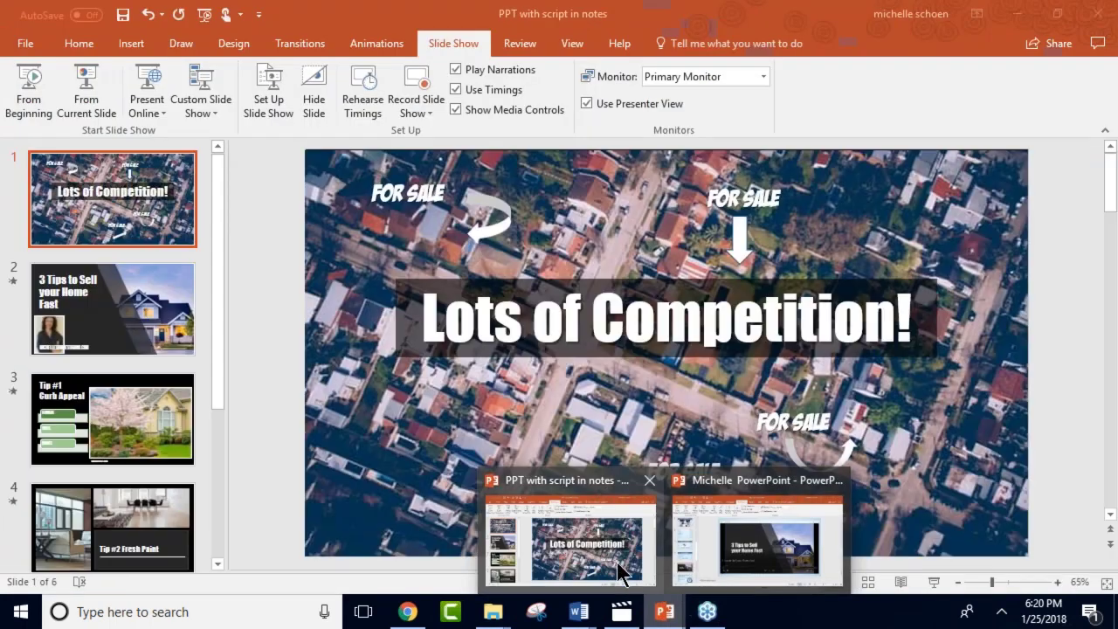
left_click(617, 562)
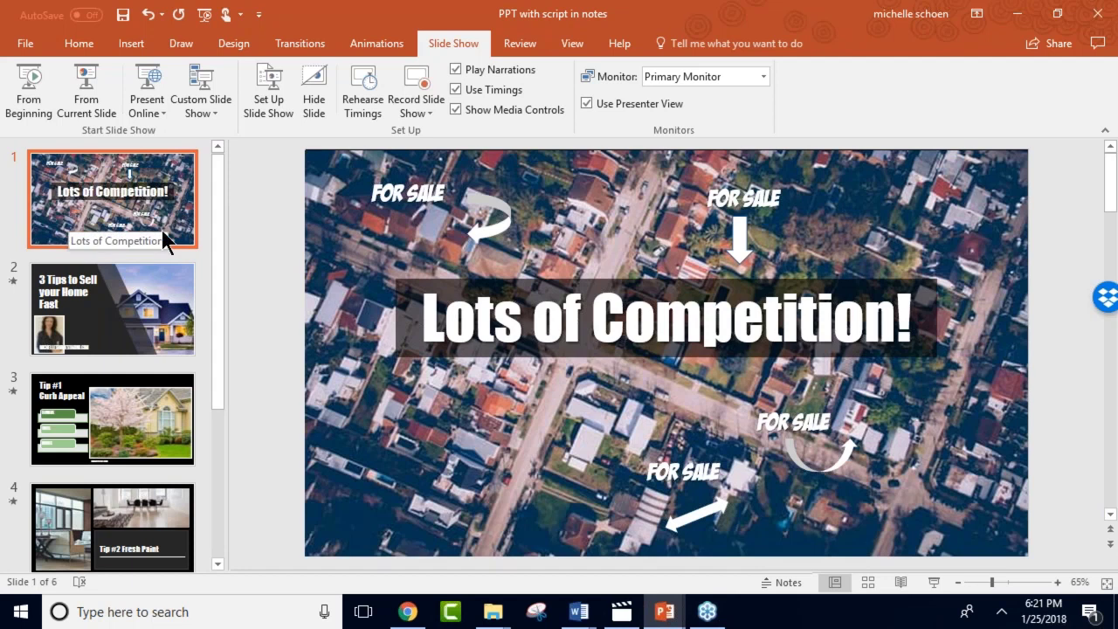
Insert a new slide right after slide 1 in the thumbnail pane.
left_click(159, 253)
right_click(159, 254)
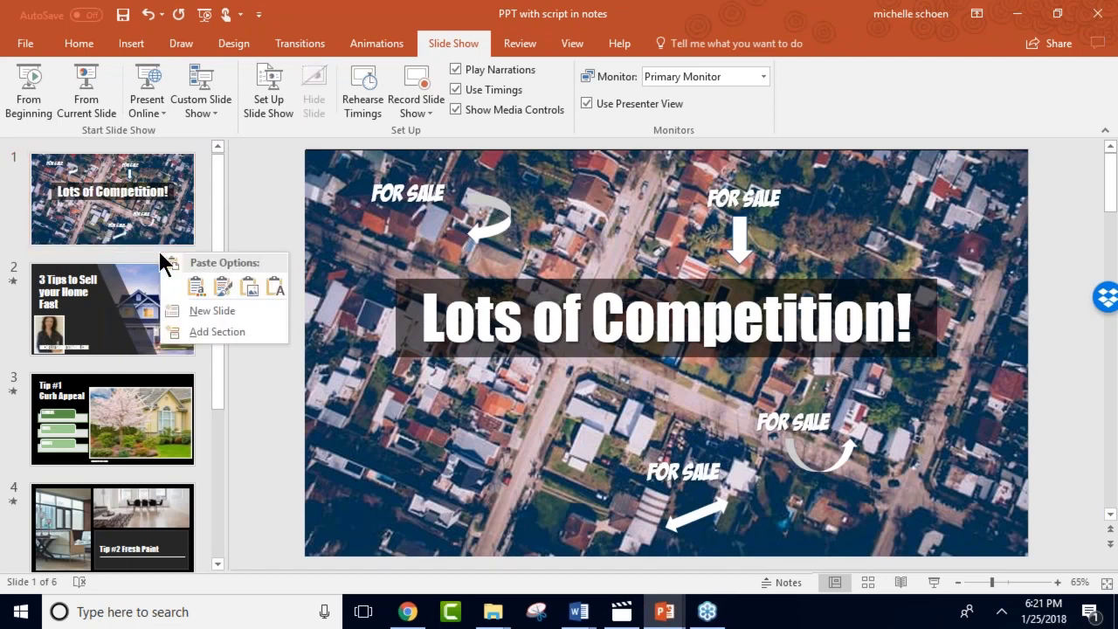
left_click(195, 307)
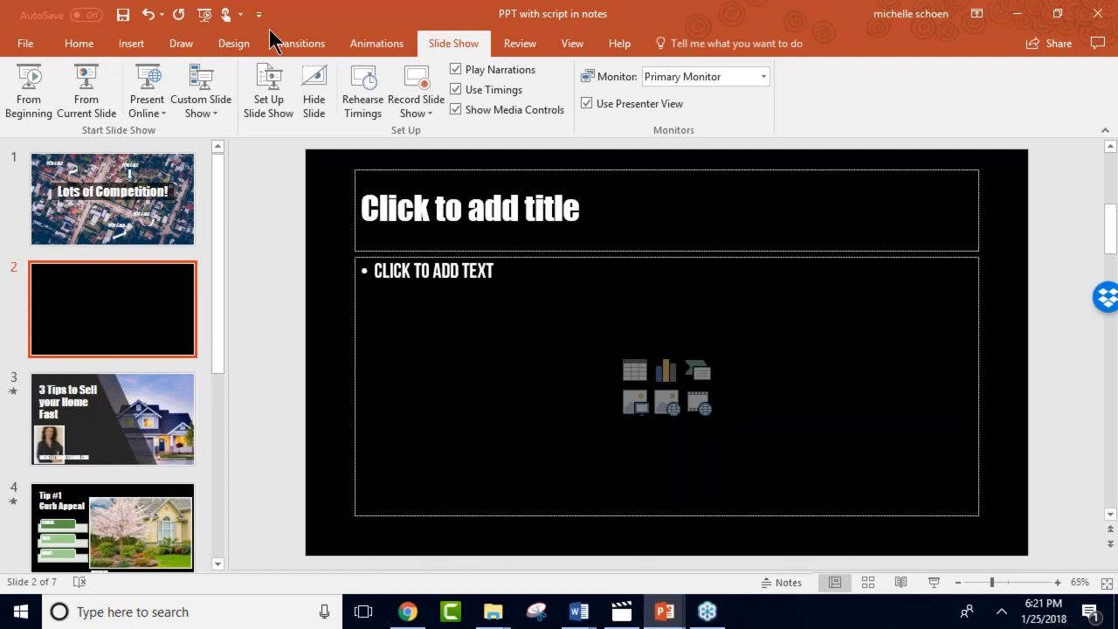
Check the new slide's Format Background settings, then return to the Lots of Competition! slide.
left_click(245, 41)
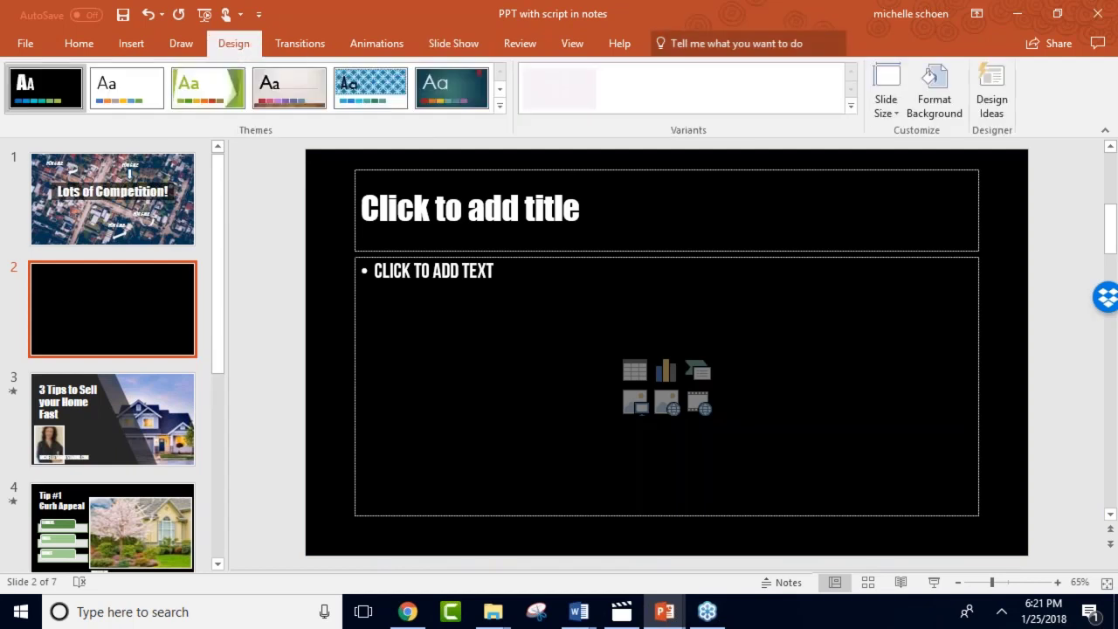
left_click(936, 98)
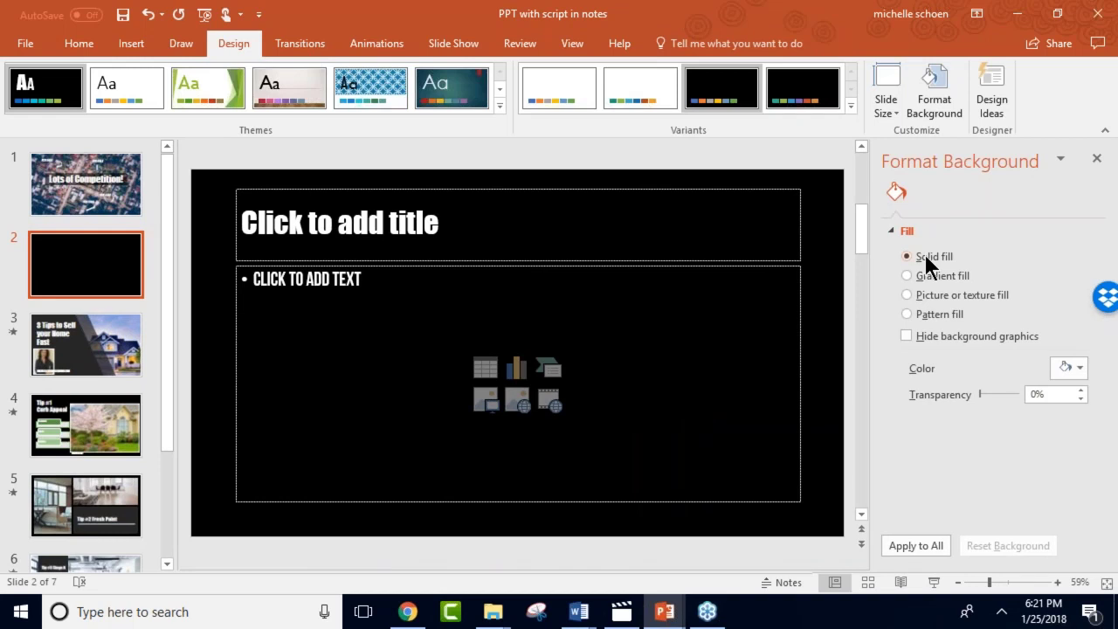
left_click(1096, 160)
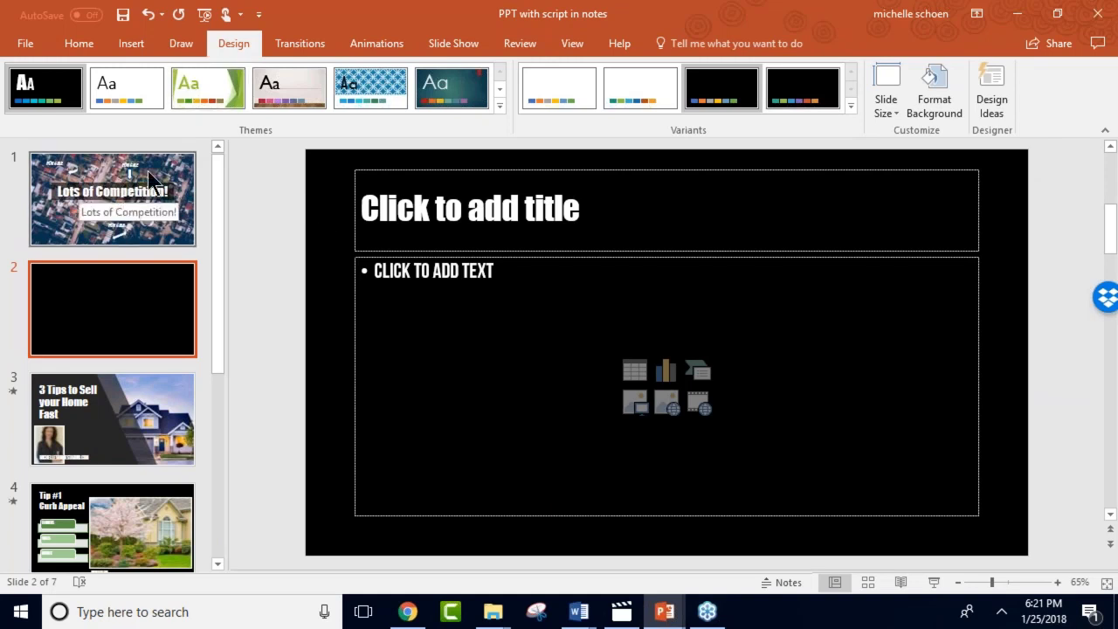
left_click(181, 187)
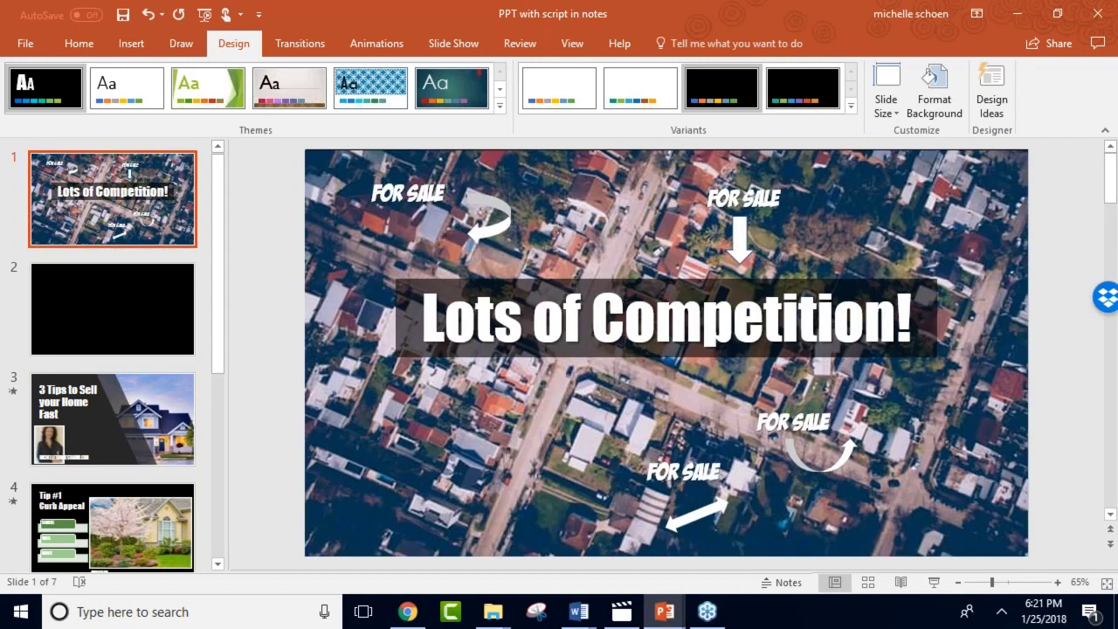
Open the 'Script for 3 Tips' Word document, scroll through it, then minimize it.
left_click(577, 618)
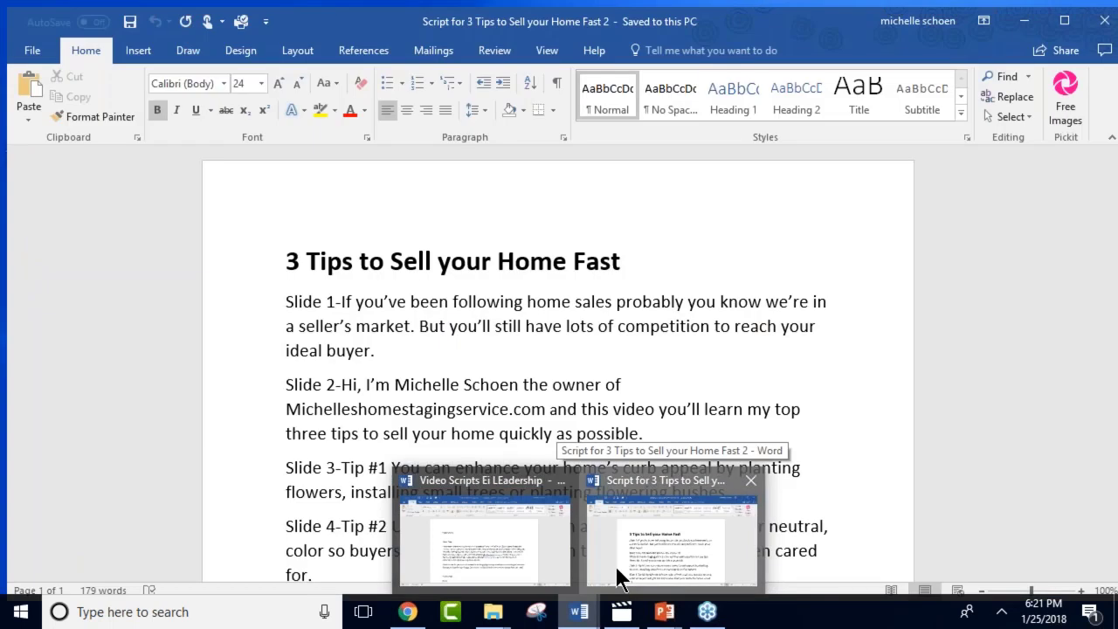
left_click(615, 566)
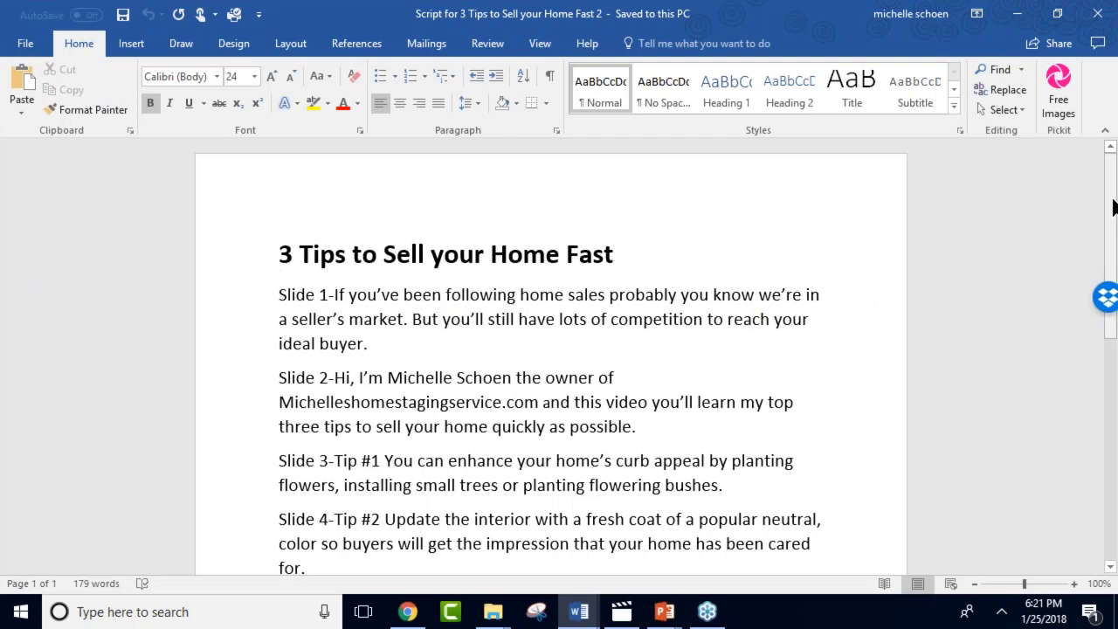
left_click_drag(1114, 205, 607, 209)
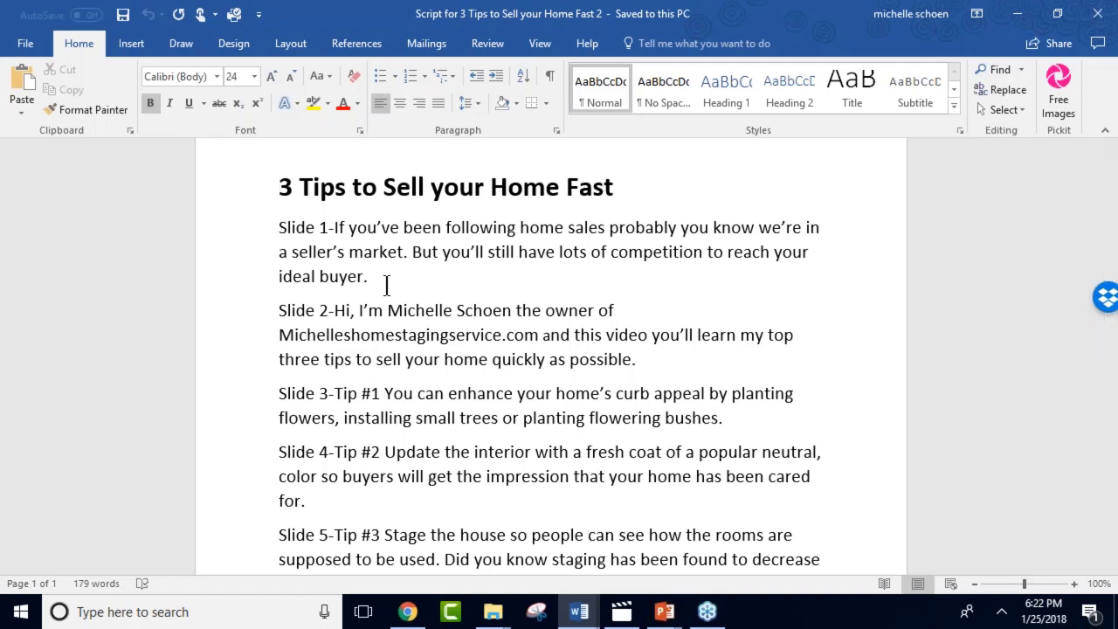
left_click(1011, 15)
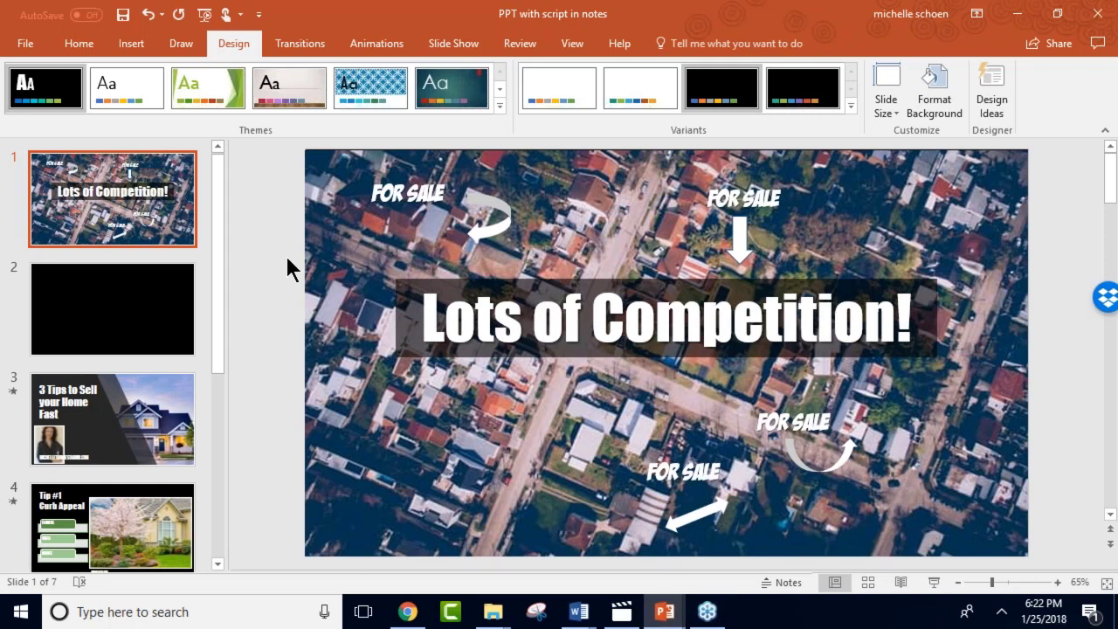
Switch the ribbon to the Insert commands for adding pictures and media.
left_click(133, 46)
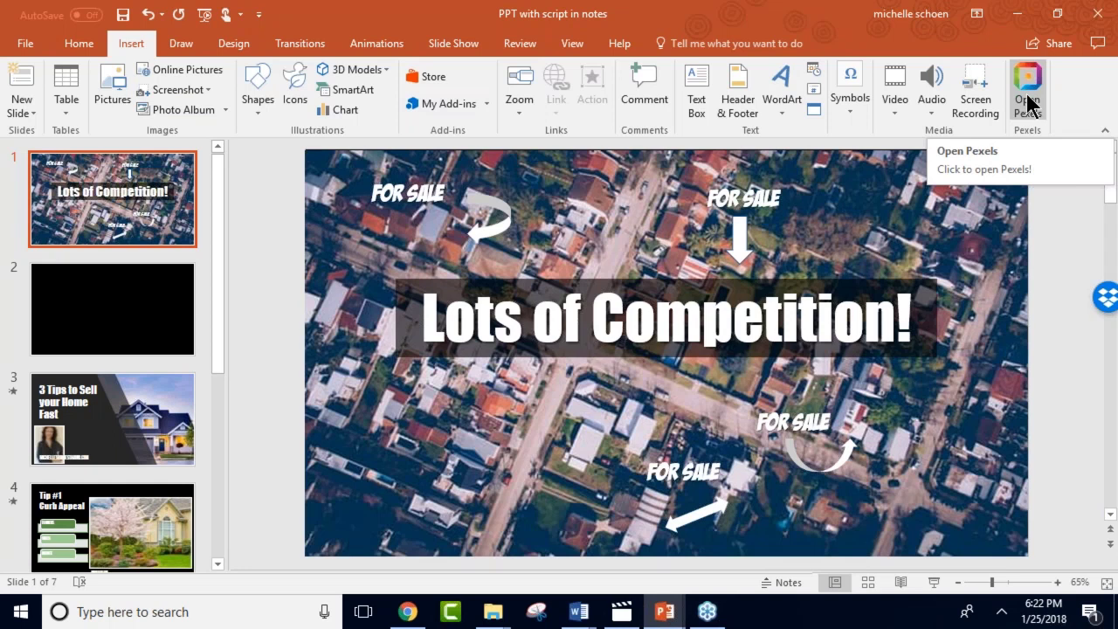
Search the Pexels stock photo pane for 'houses', undoing the accidental photo swap on slide 1.
left_click(1029, 101)
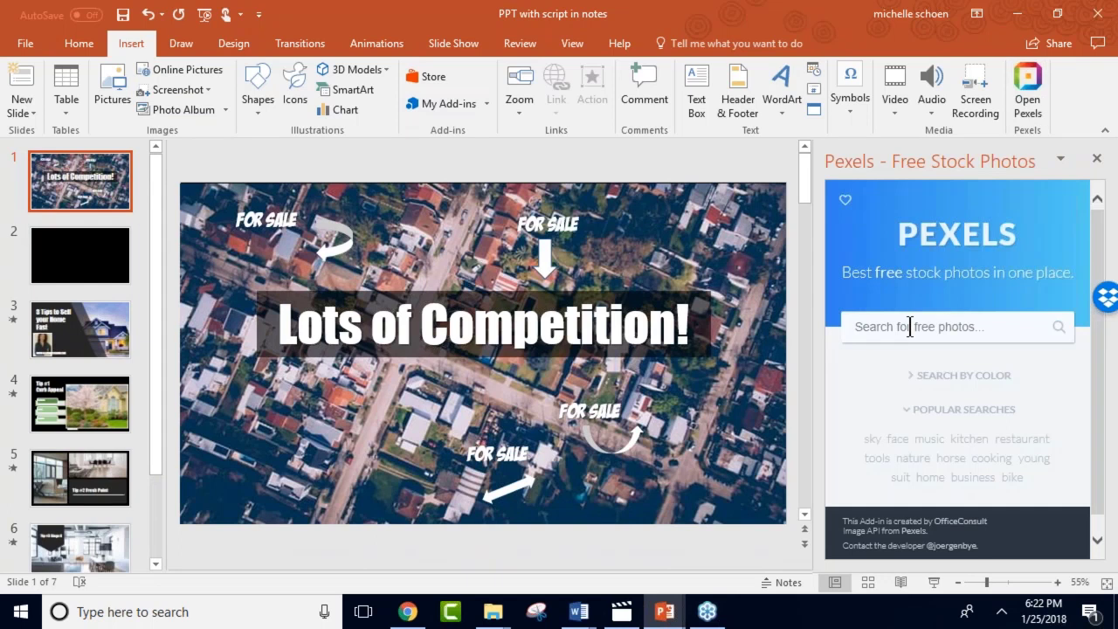
left_click(910, 327)
type("houses")
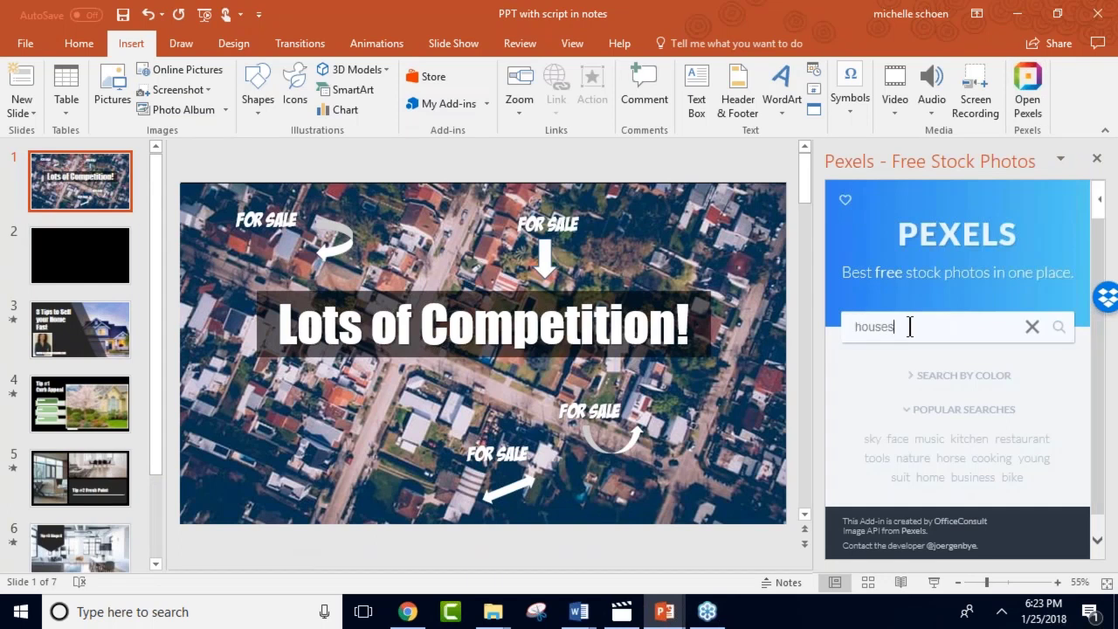
key("Return")
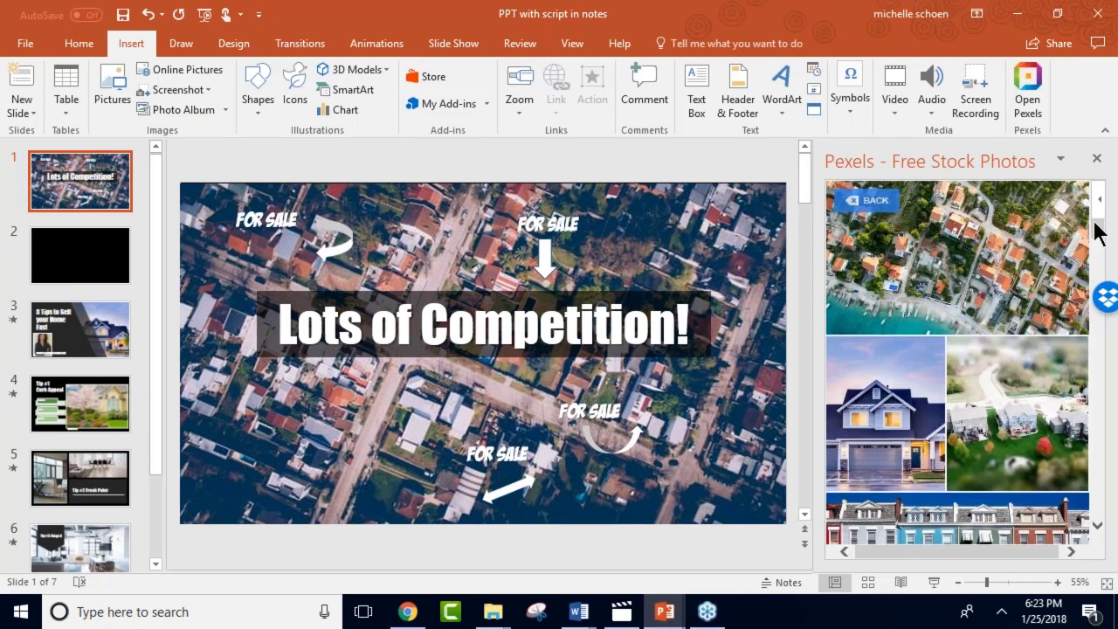
left_click(953, 254)
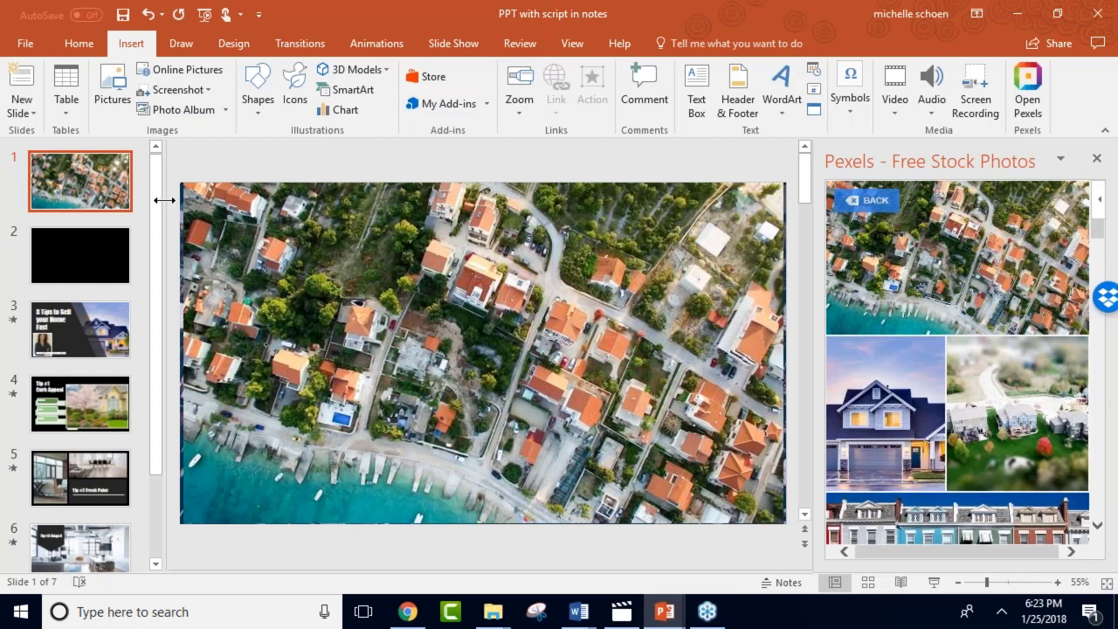
left_click(148, 15)
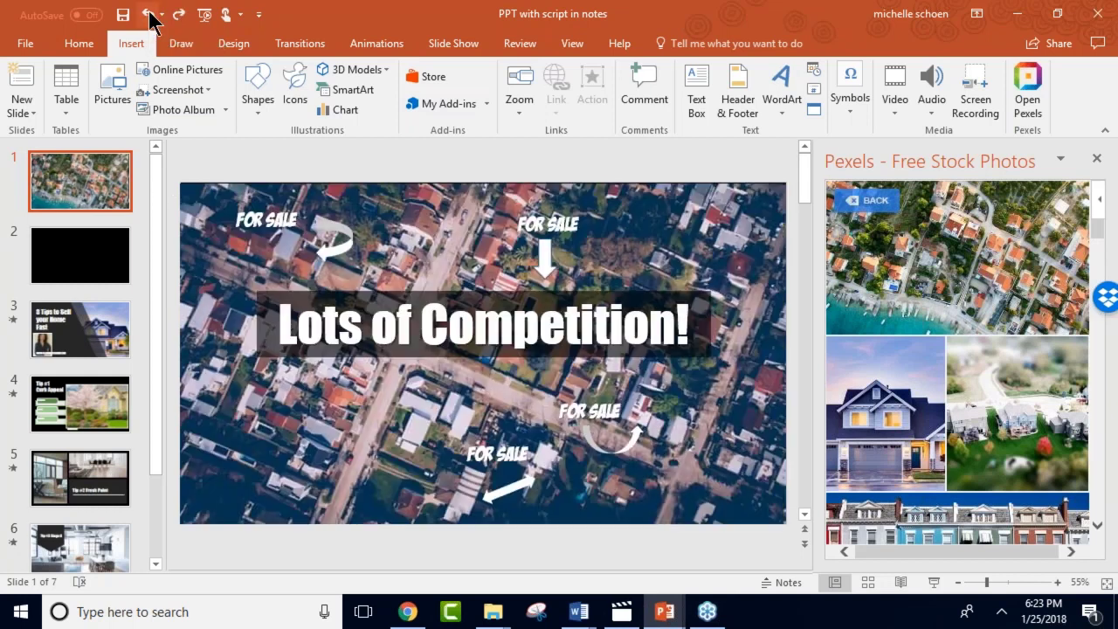
Place the aerial coastal houses photo on slide 2 and apply the bottom-title-band Design Ideas layout.
left_click(73, 248)
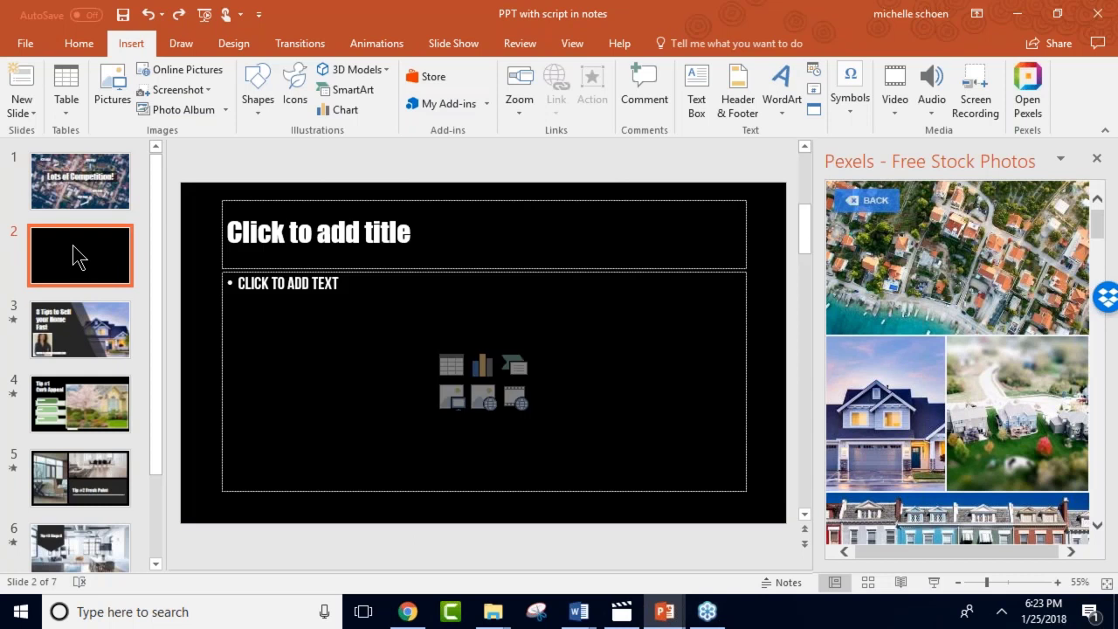
left_click(940, 251)
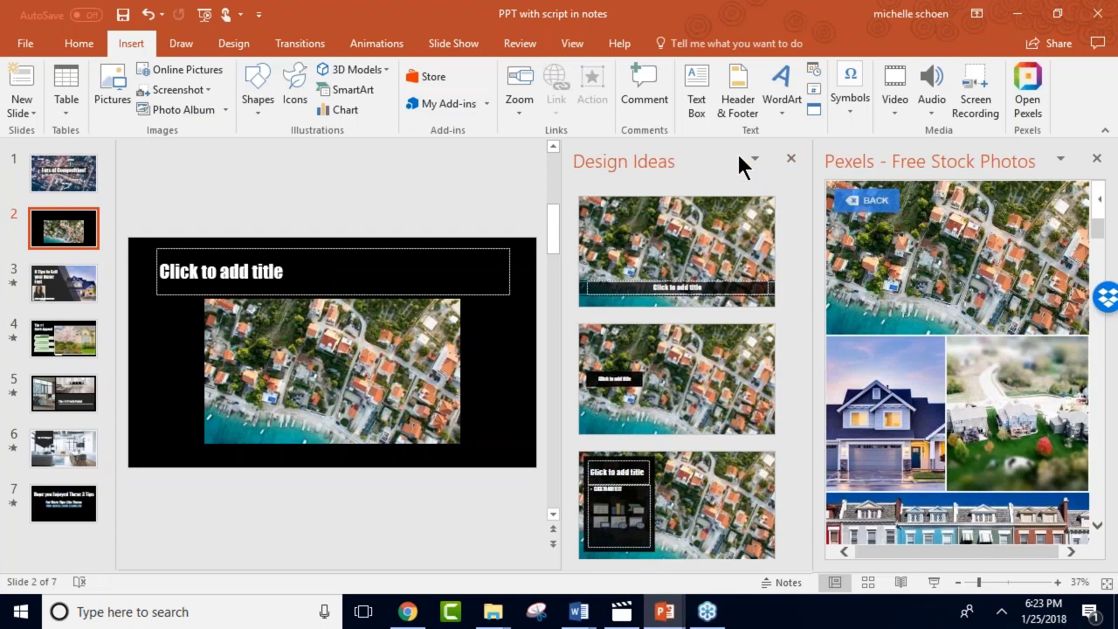
left_click(1098, 160)
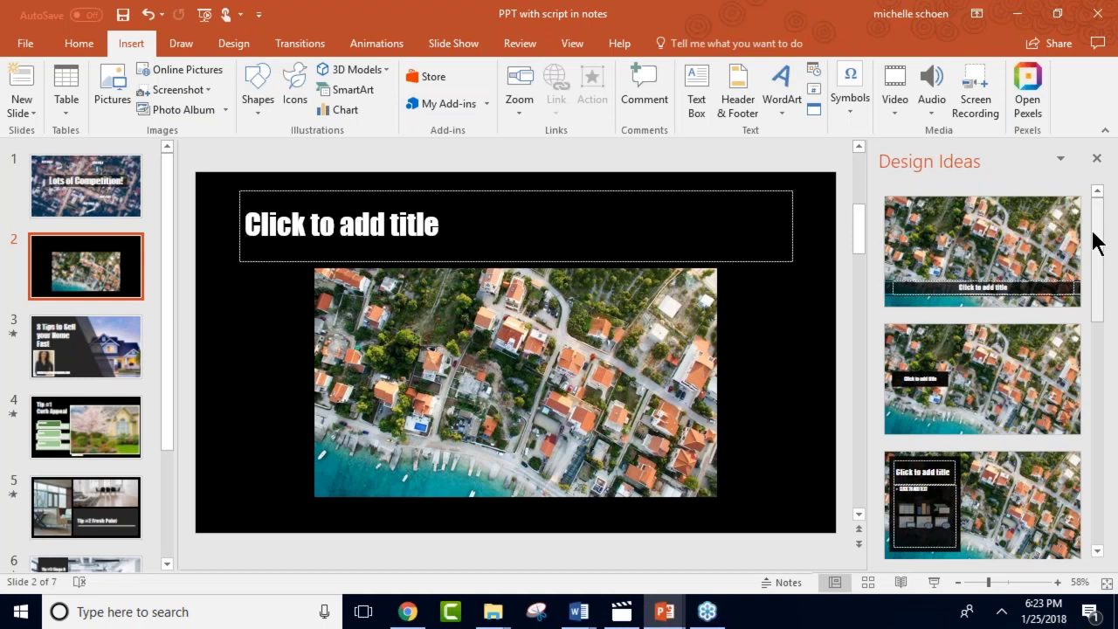
mouse_move(1093, 232)
left_mouse_down()
mouse_move(1100, 465)
mouse_move(1103, 235)
left_mouse_up()
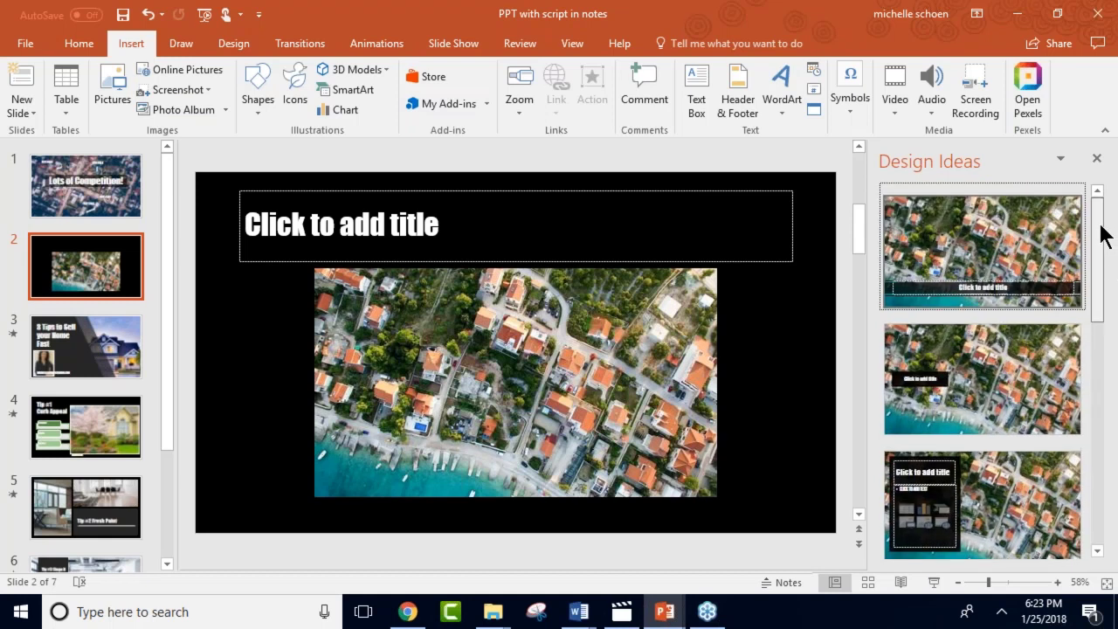
left_click(1027, 246)
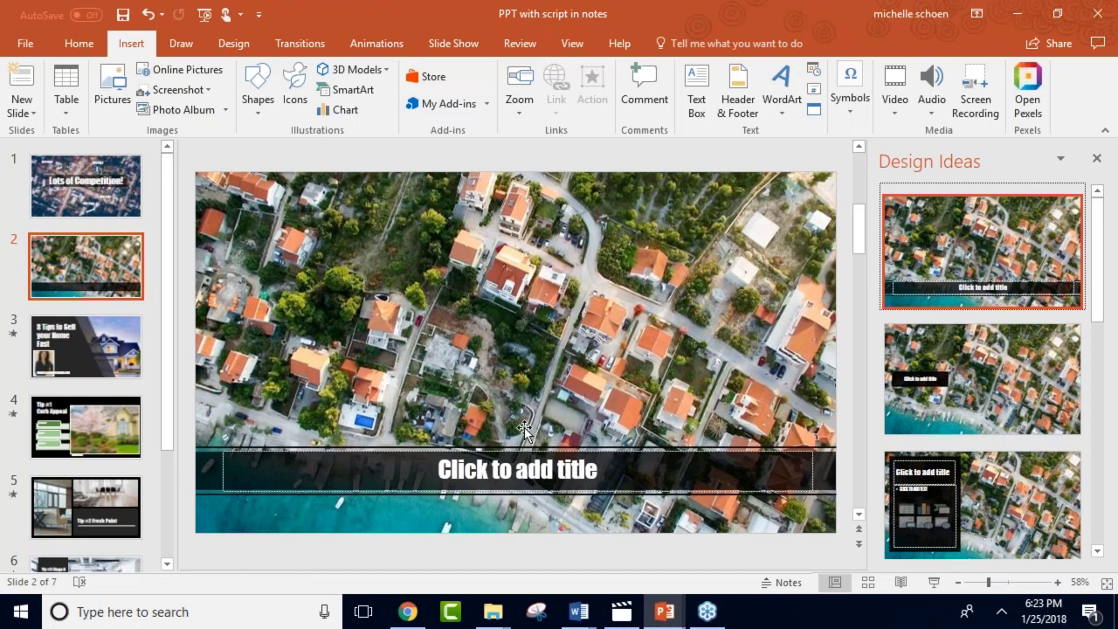
Type 'Lots of Competition' into slide 2's title banner, fixing the capital C.
left_click(516, 482)
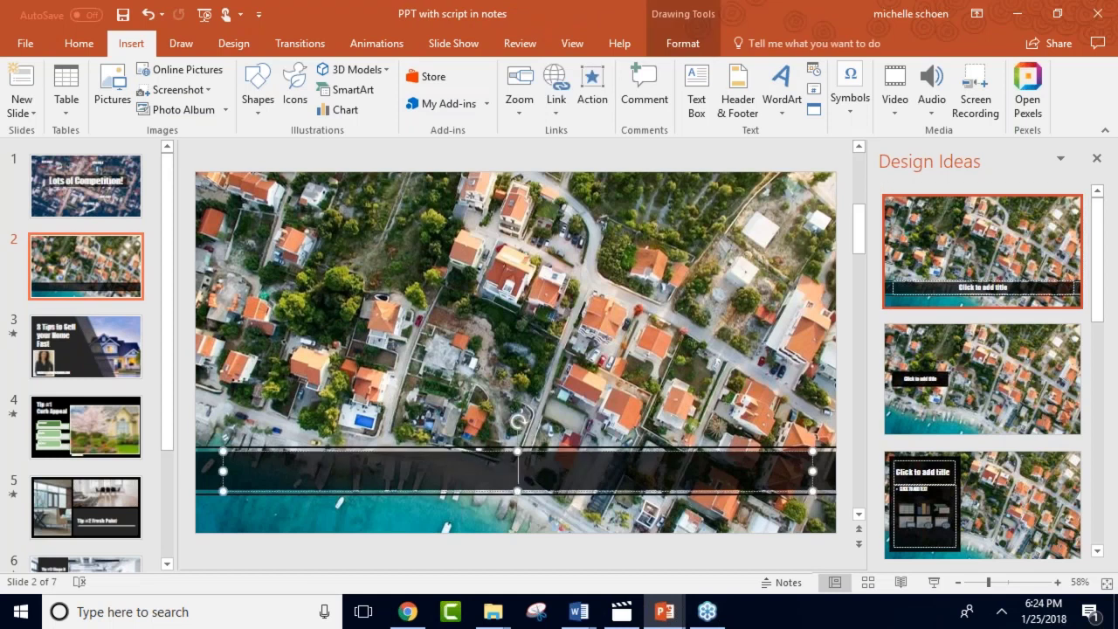
type("Lots of co")
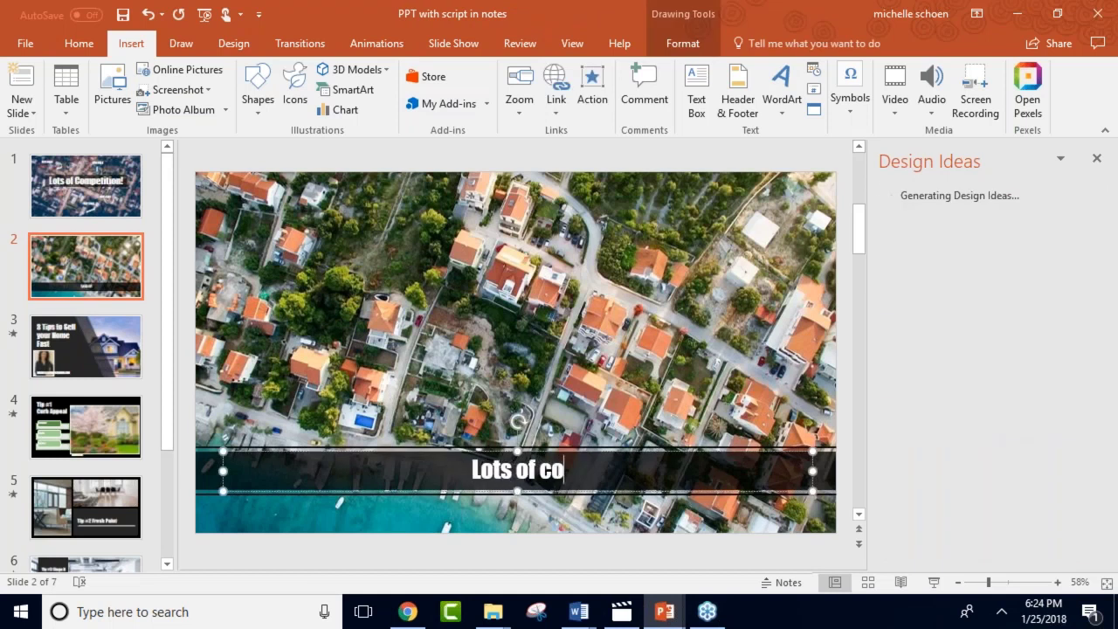
type("mpetition")
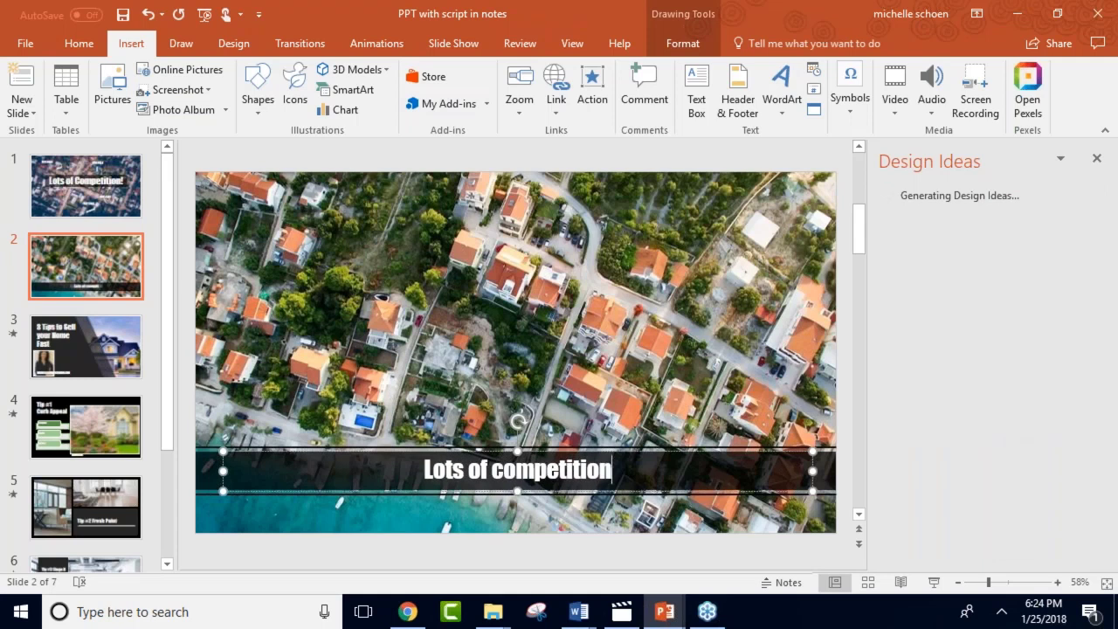
left_click(505, 472)
key("BackSpace")
type("C")
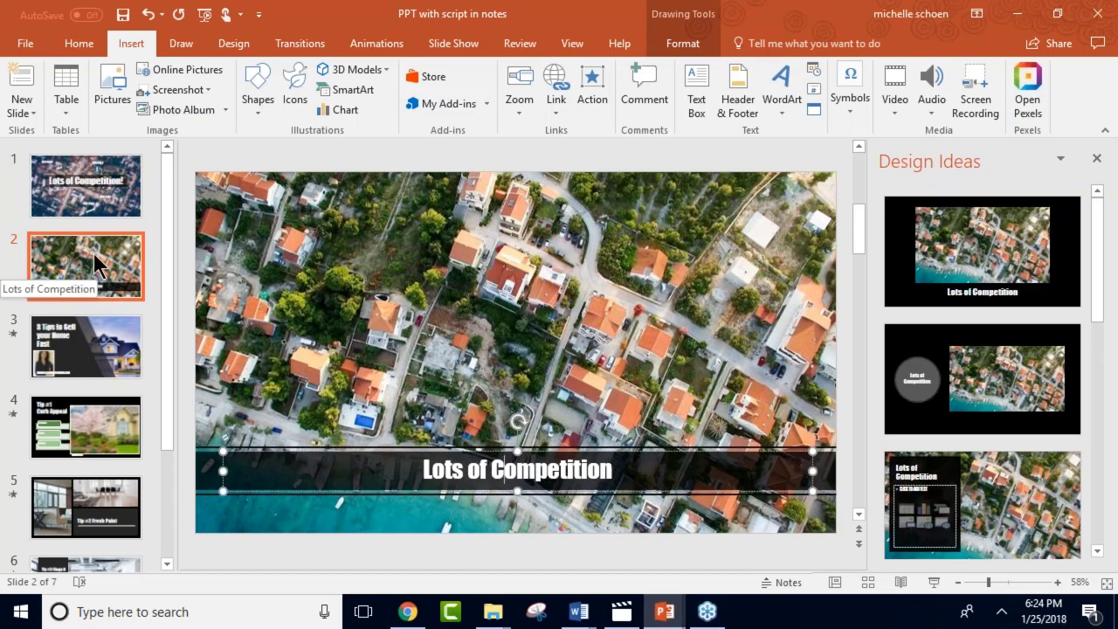
Apply the 3.4-second Reveal transition to both slide 1 and slide 2.
left_click(308, 45)
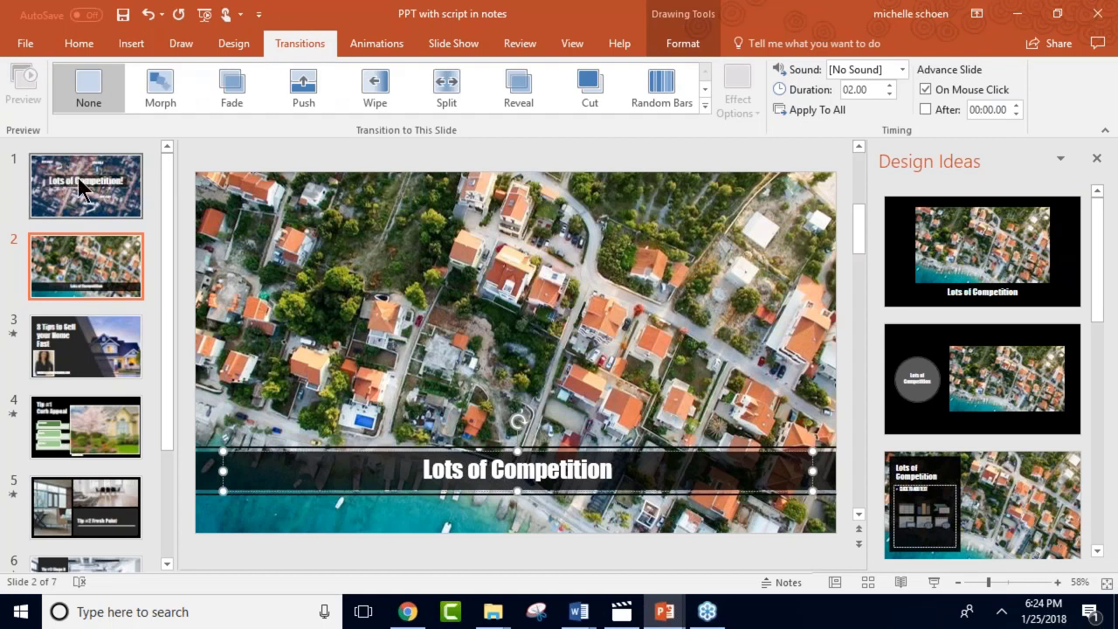
left_click(47, 198)
left_click(513, 93)
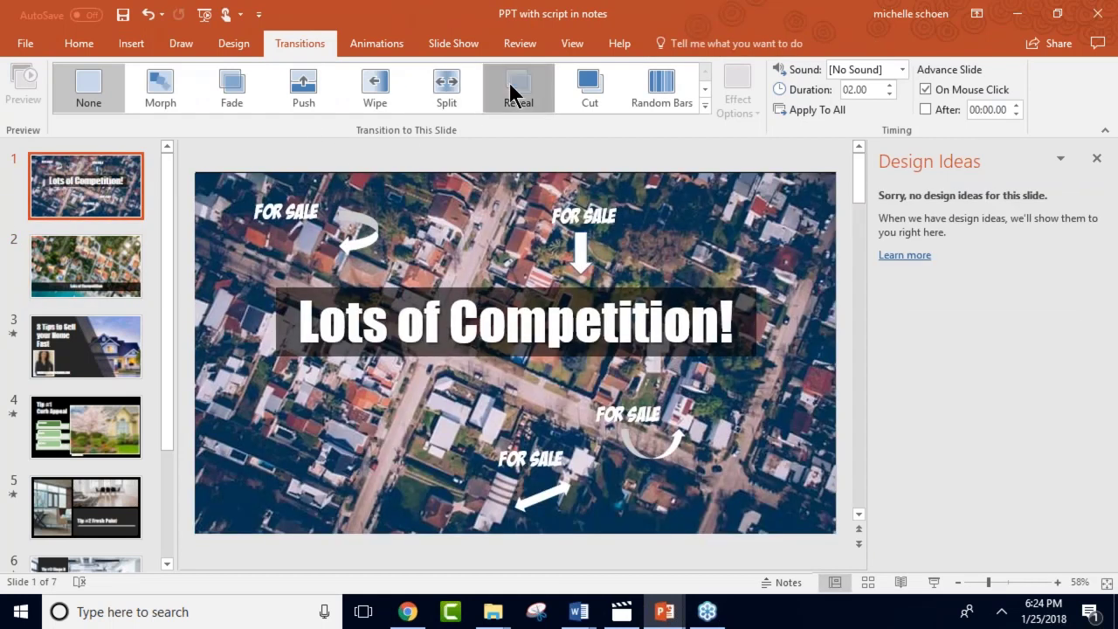
left_click(90, 252)
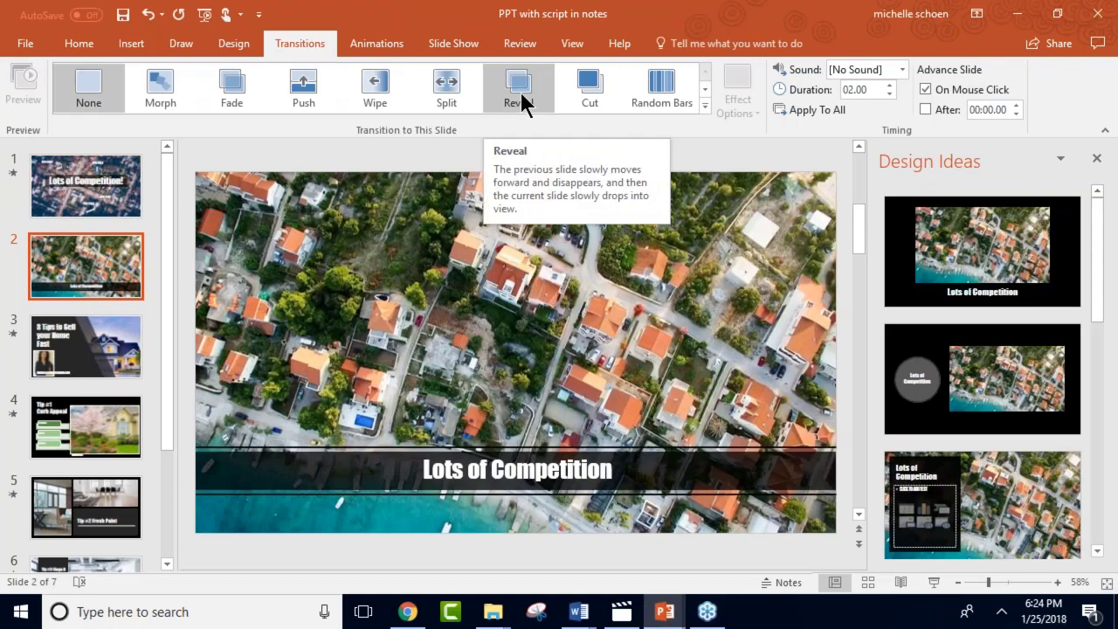
left_click(520, 92)
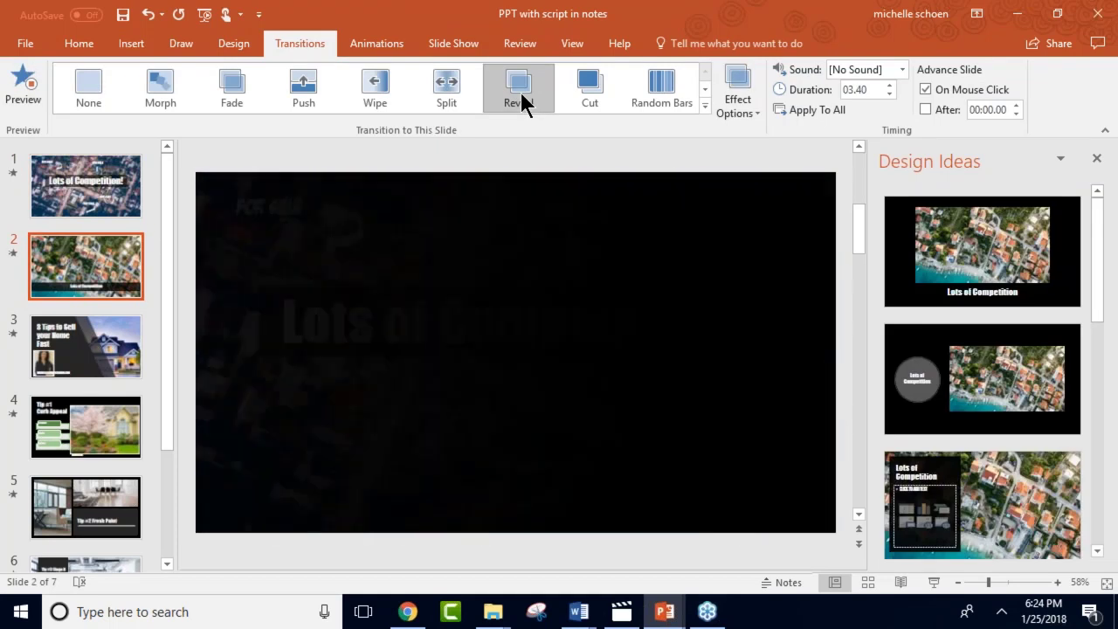
left_click(122, 174)
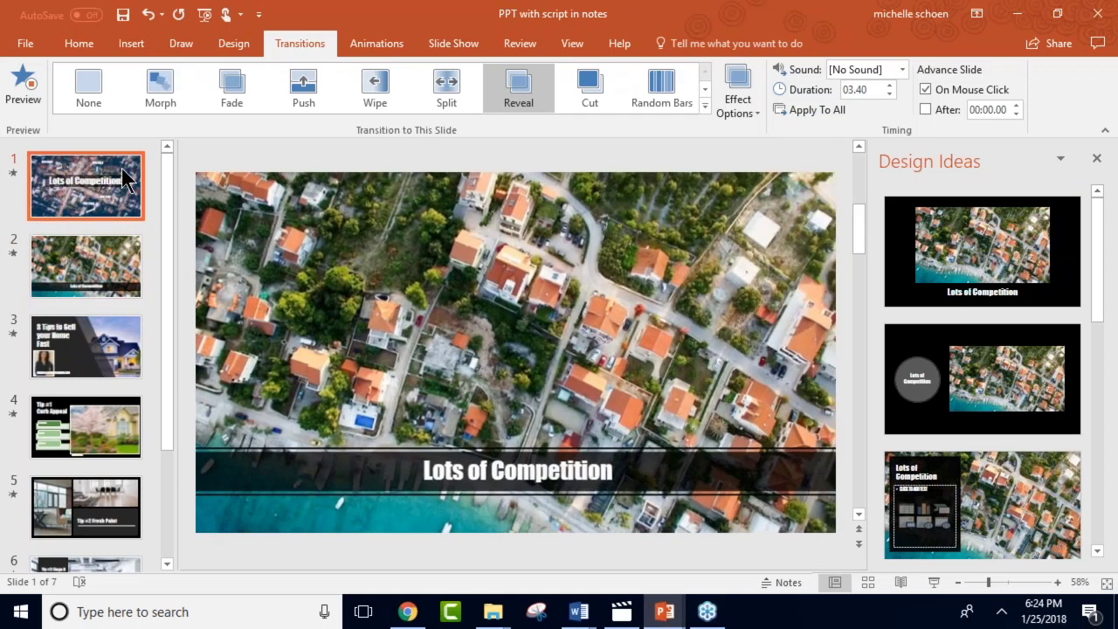
left_click(452, 42)
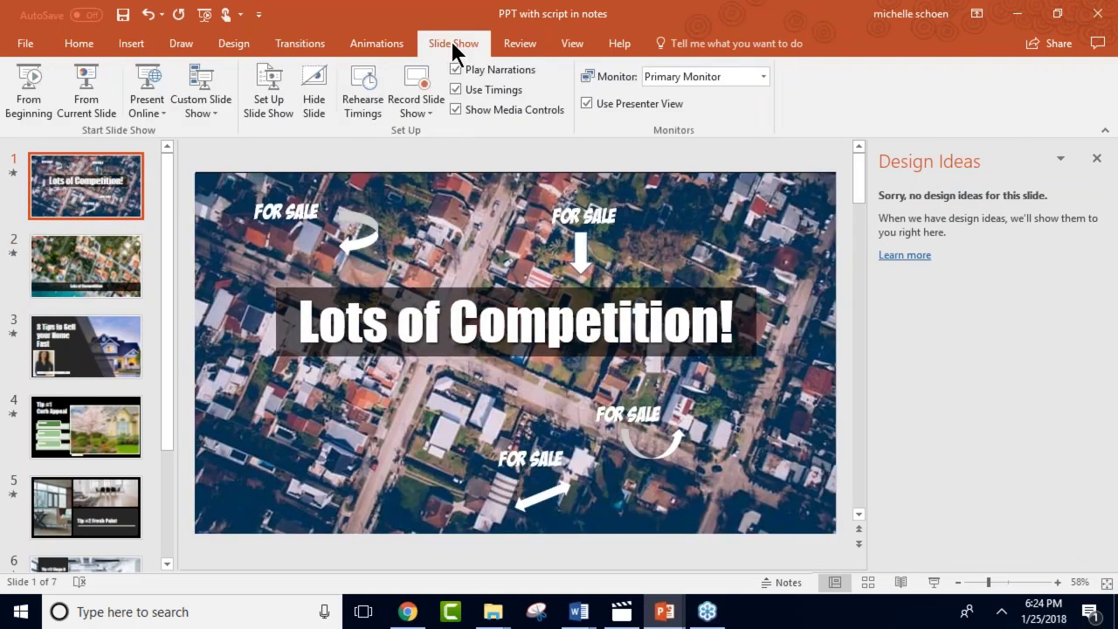
left_click(35, 86)
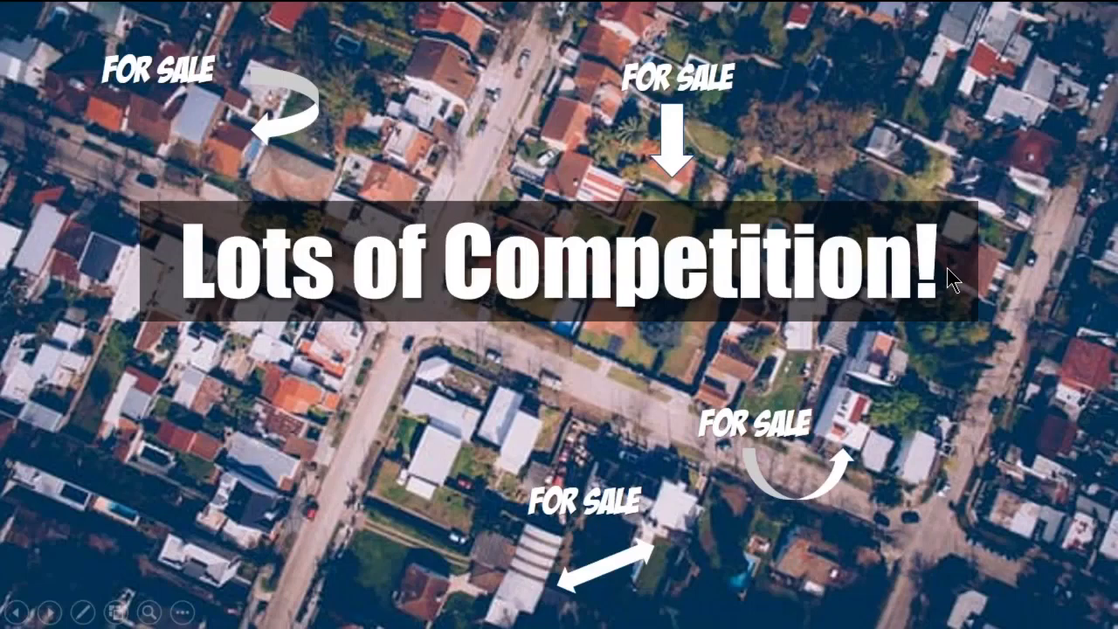
left_click(948, 269)
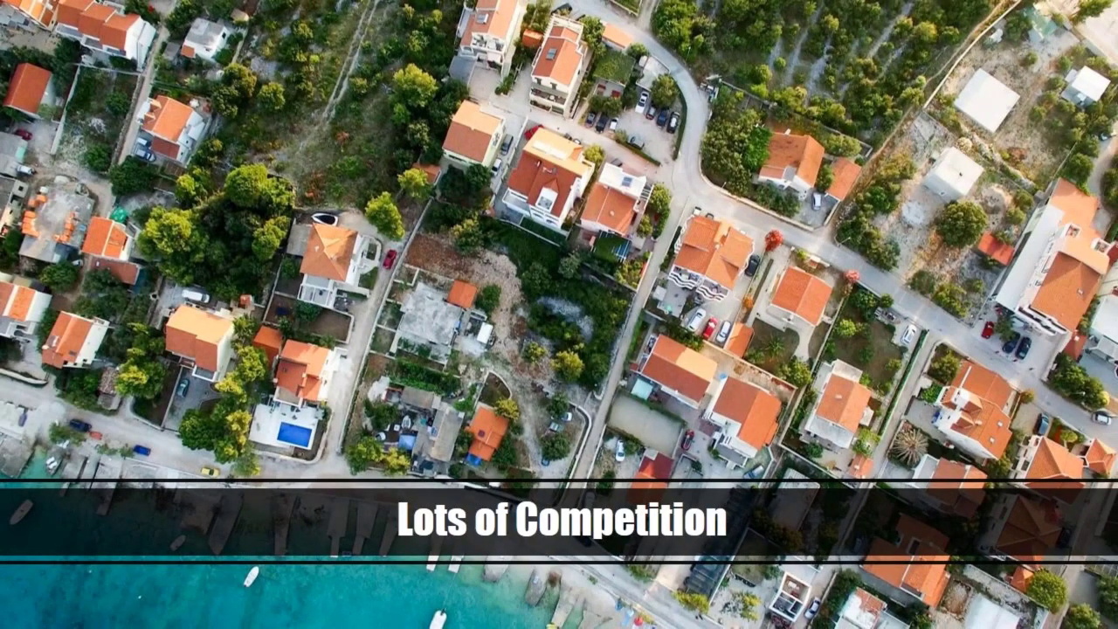
key("Right")
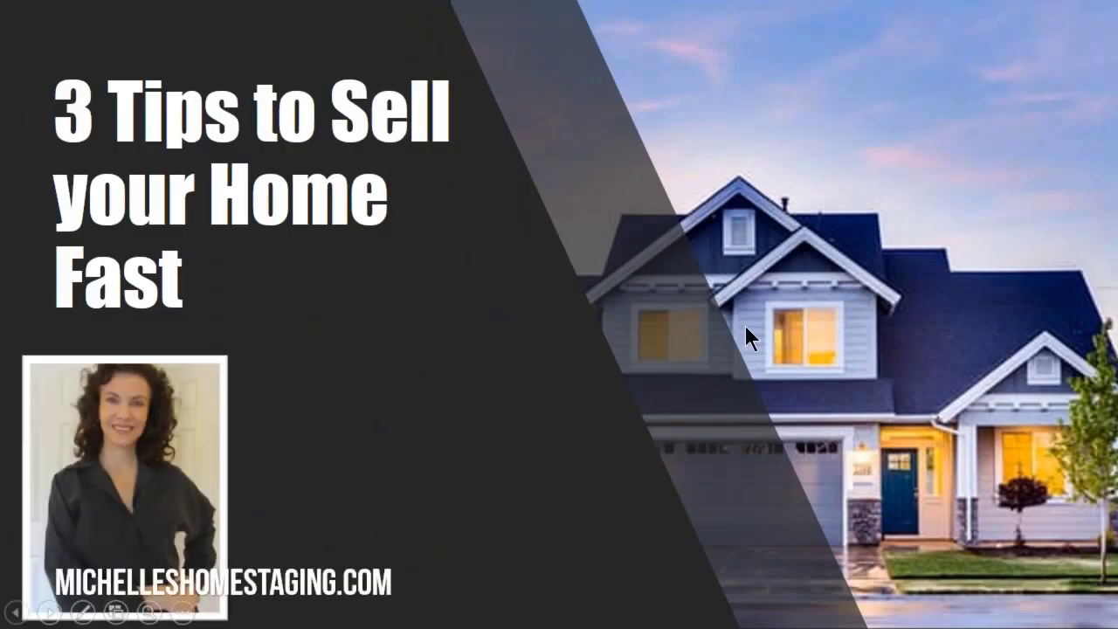
key("Right")
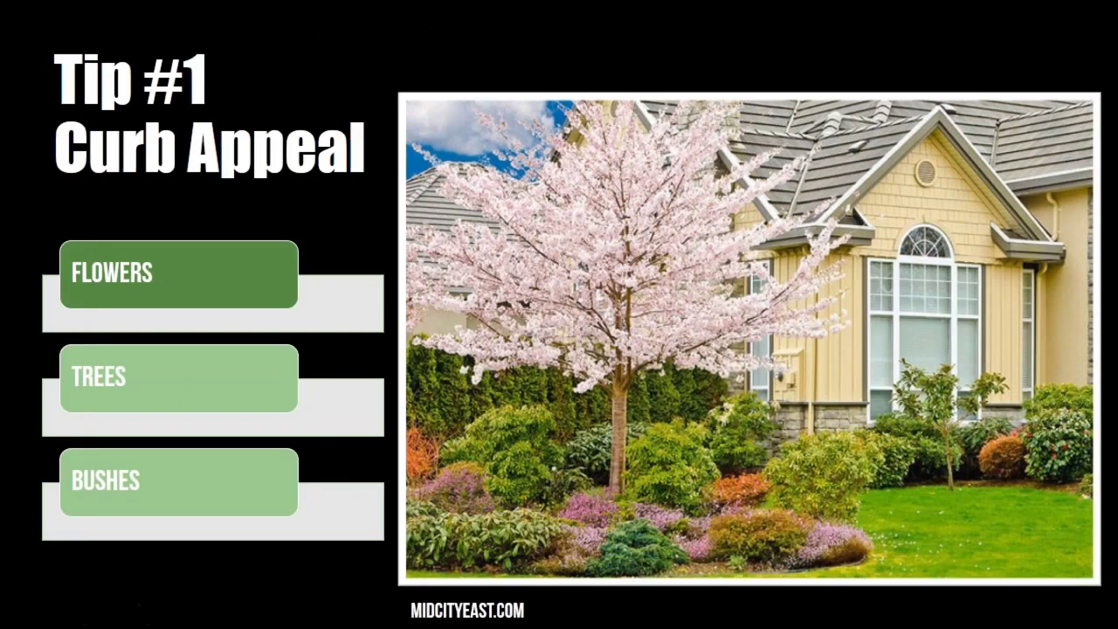
key("Right")
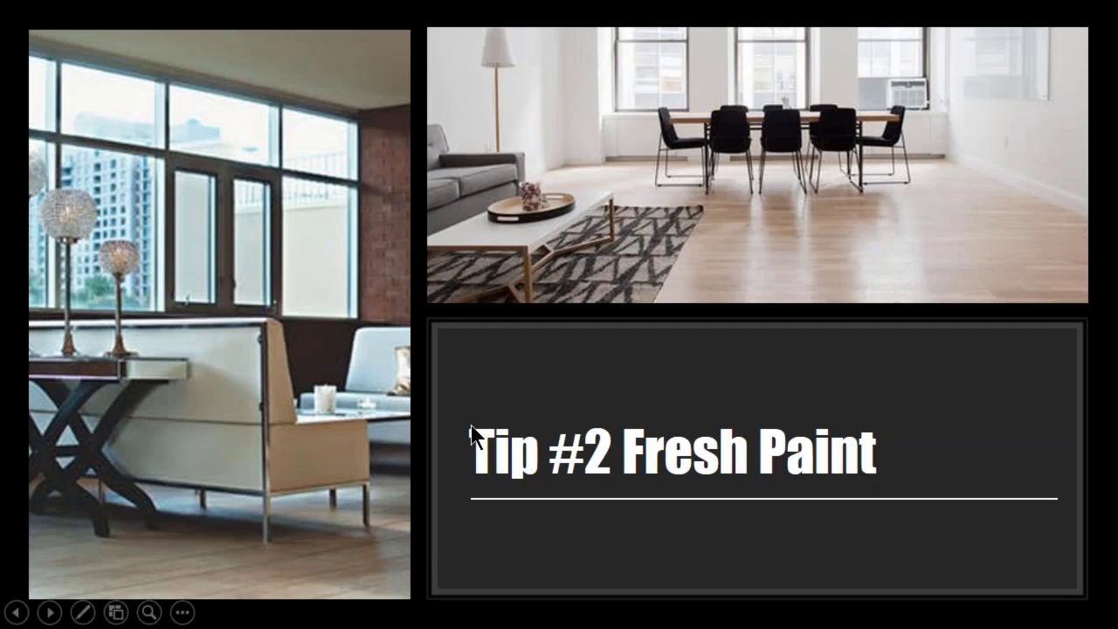
key("Right")
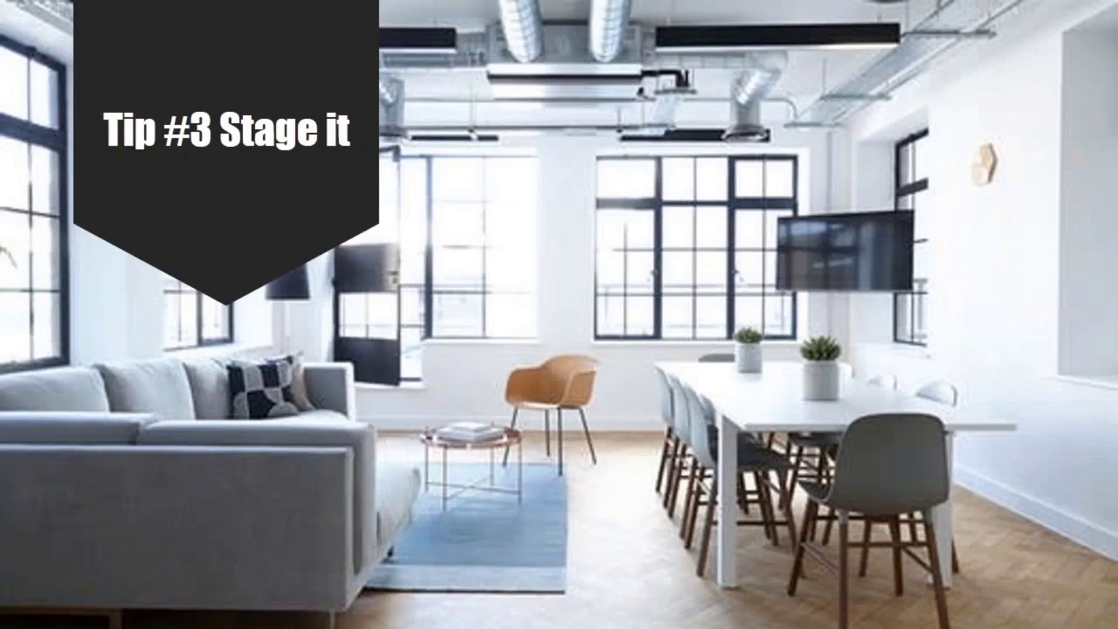
key("Right")
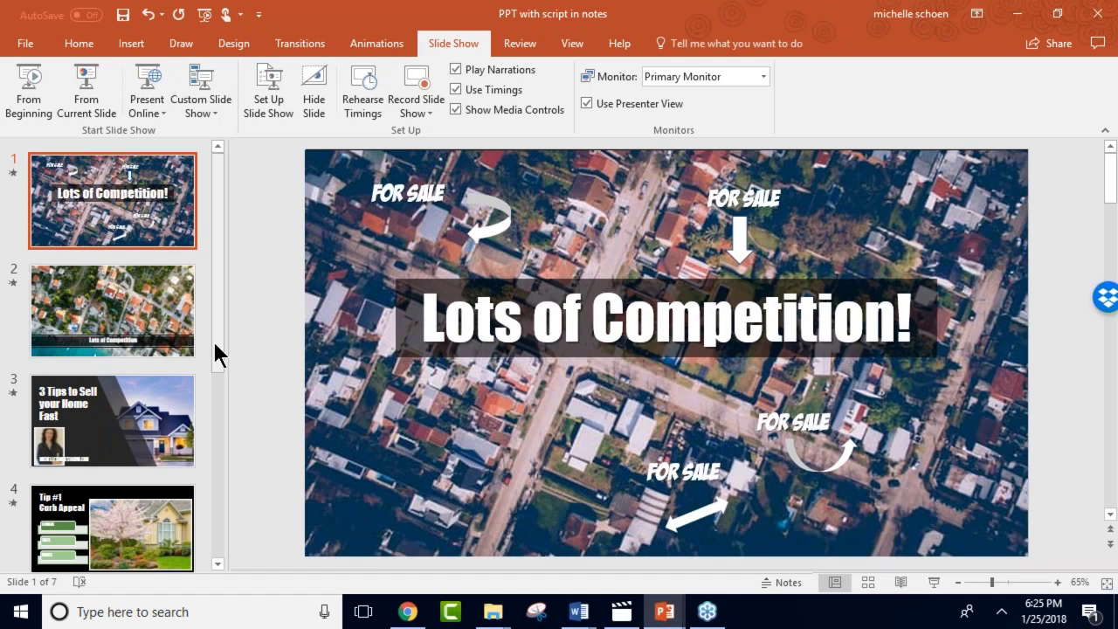
Return to slide 2 'Lots of Competition' with the Design themes and variants displayed.
left_click_drag(215, 344, 205, 382)
left_click(176, 391)
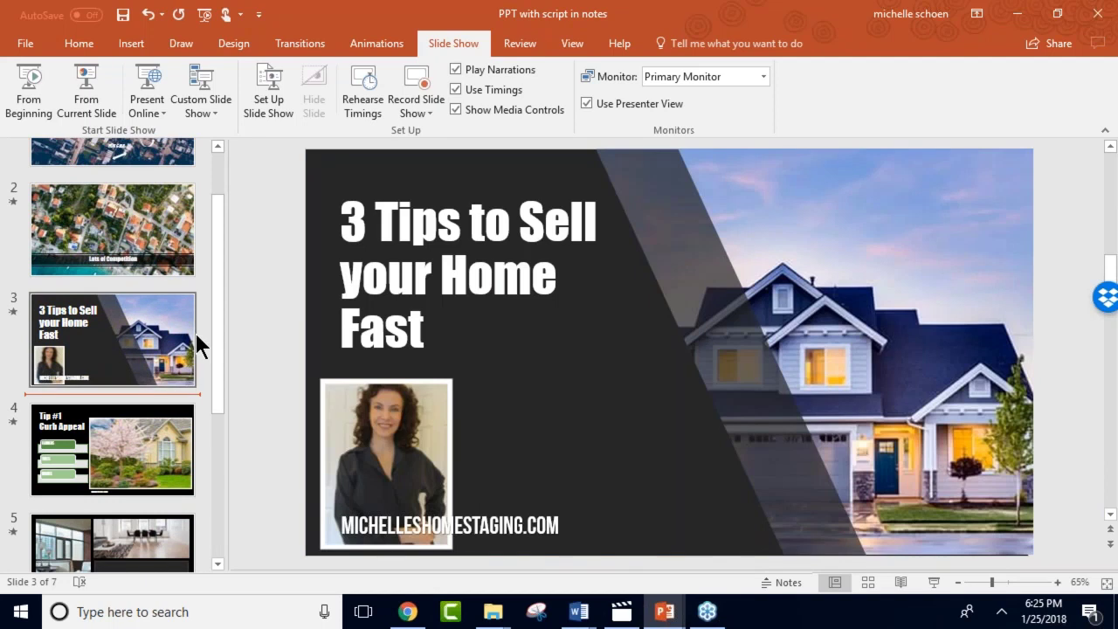
left_click_drag(215, 281, 217, 213)
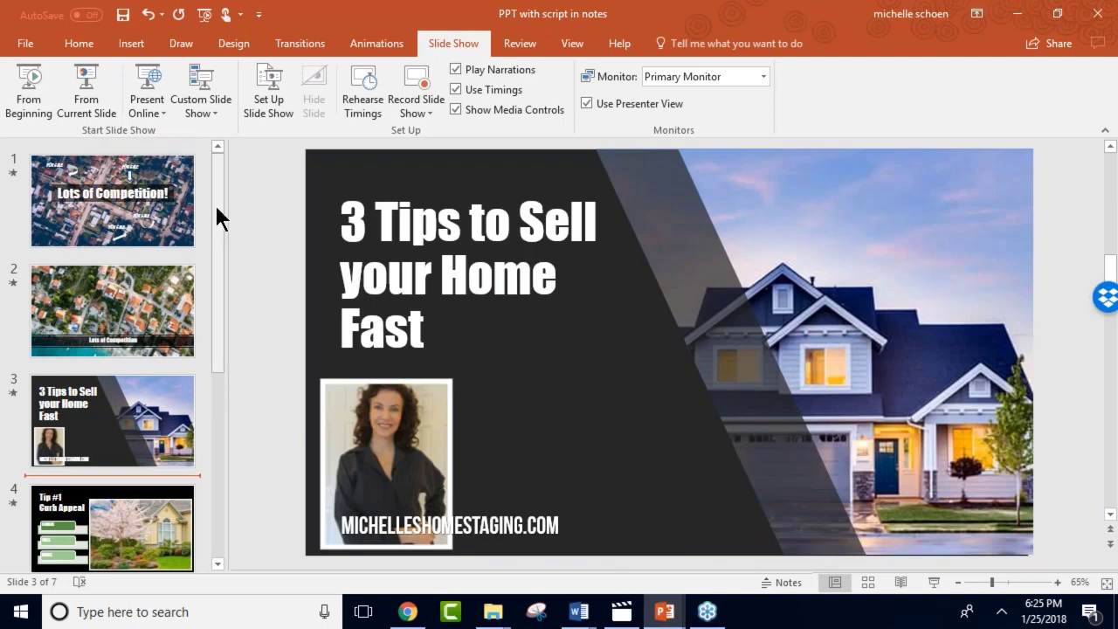
left_click(168, 312)
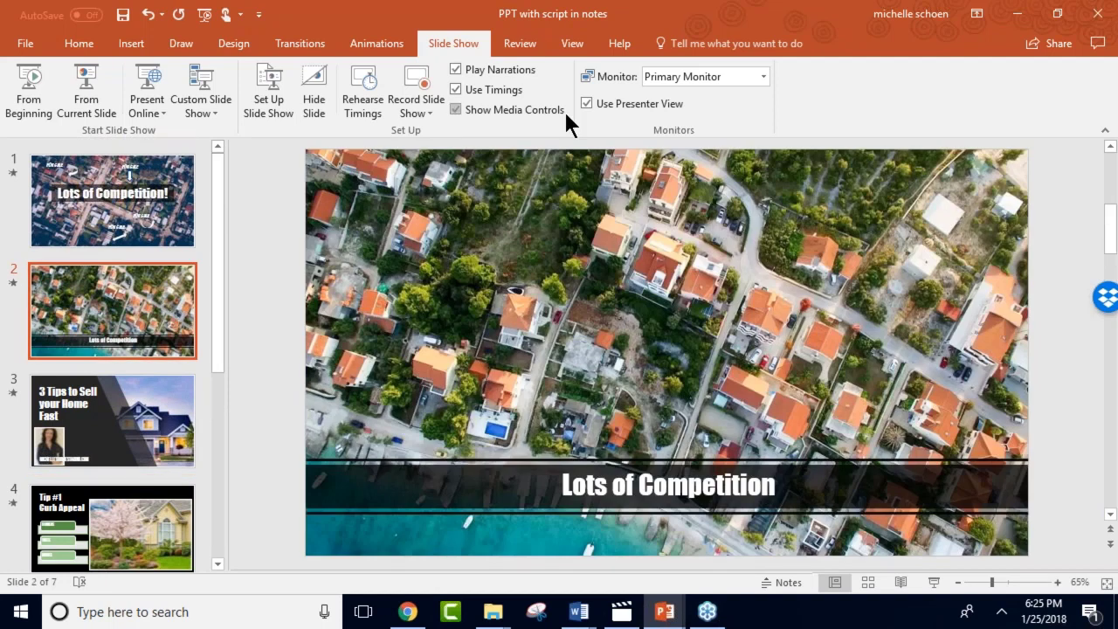
left_click(229, 45)
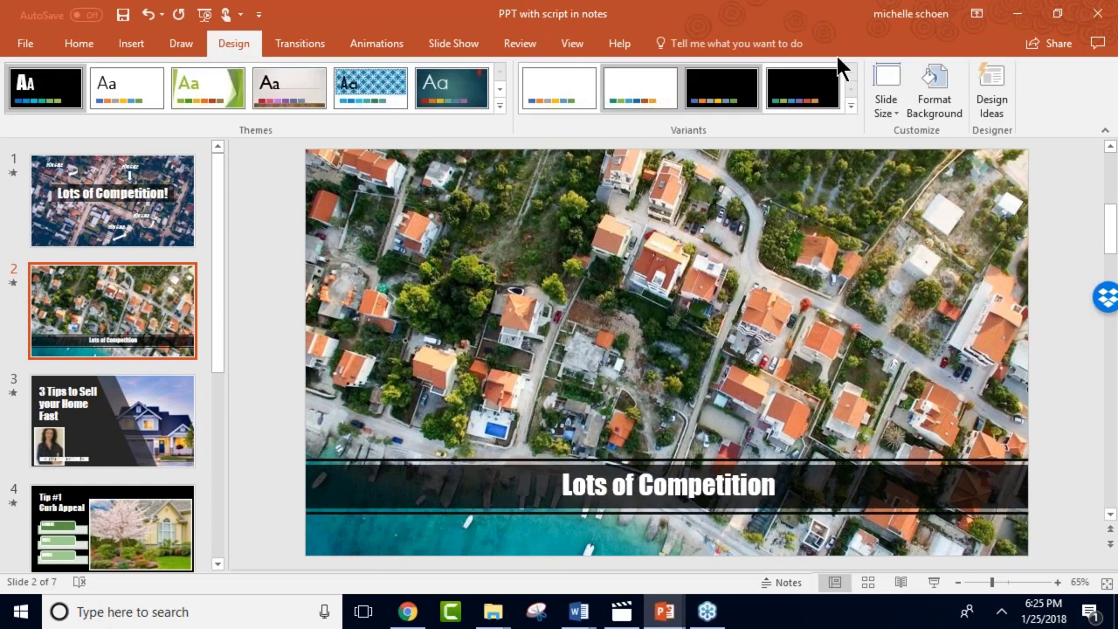
Open Design Ideas for slide 2 and browse through its layout suggestions.
left_click(988, 92)
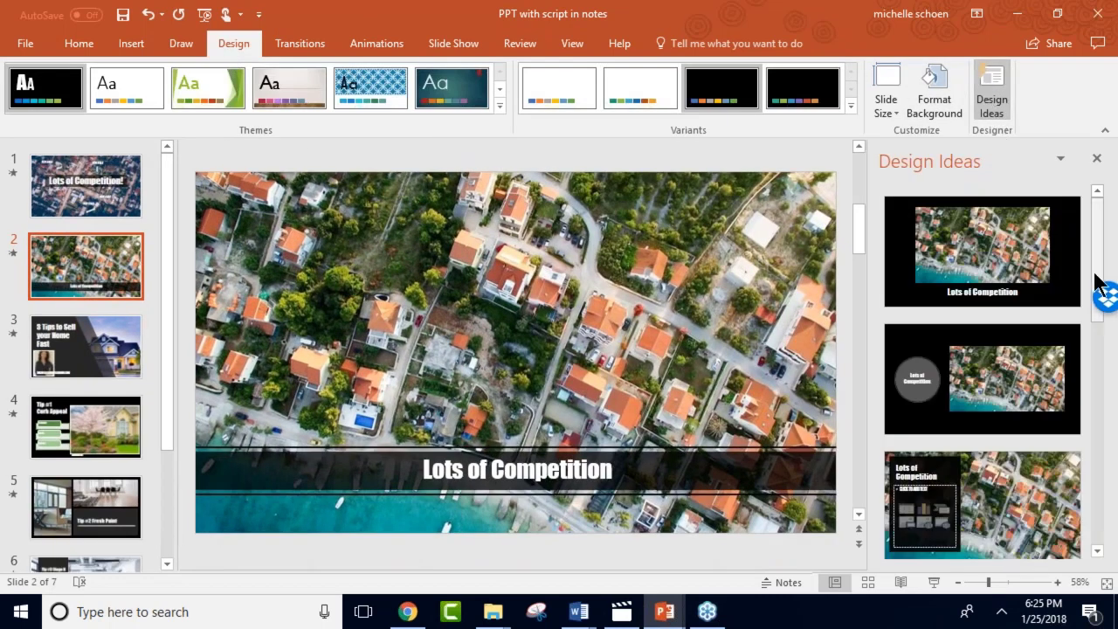
left_click_drag(1096, 279, 1105, 224)
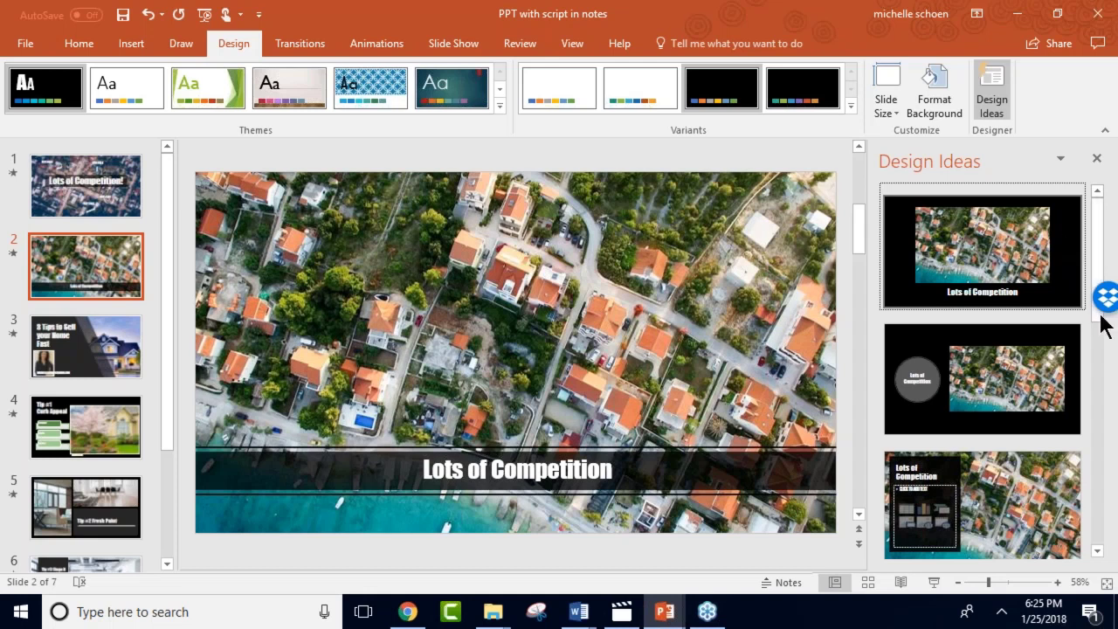
left_click_drag(1098, 277, 1097, 194)
left_click(131, 194)
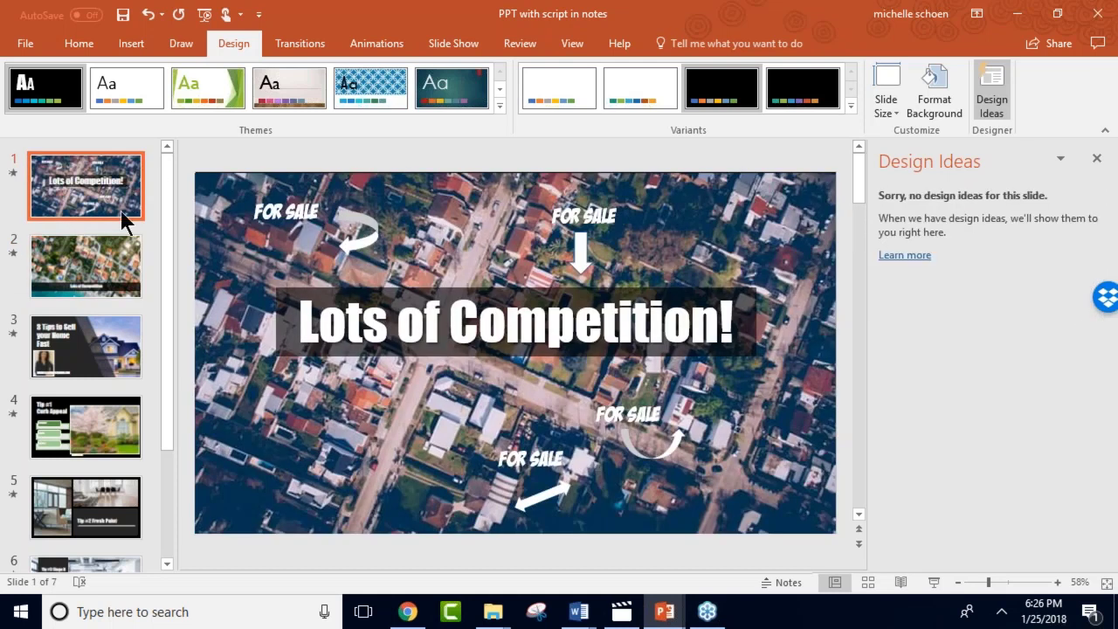
left_click(109, 278)
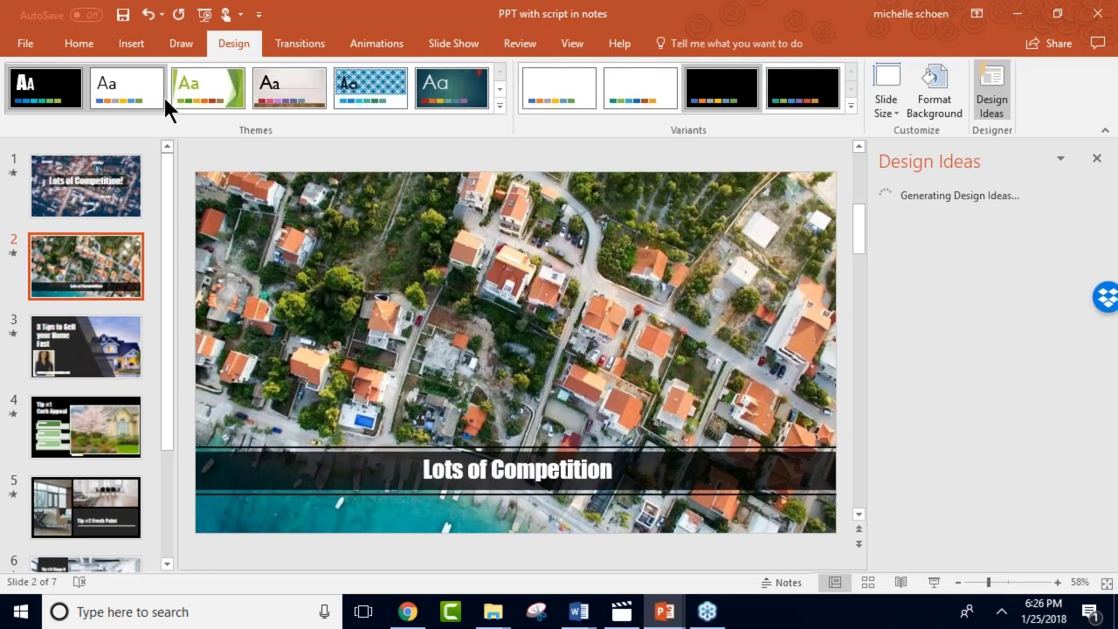
Draw a U-turn block arrow on the lower left of slide 2.
left_click(131, 45)
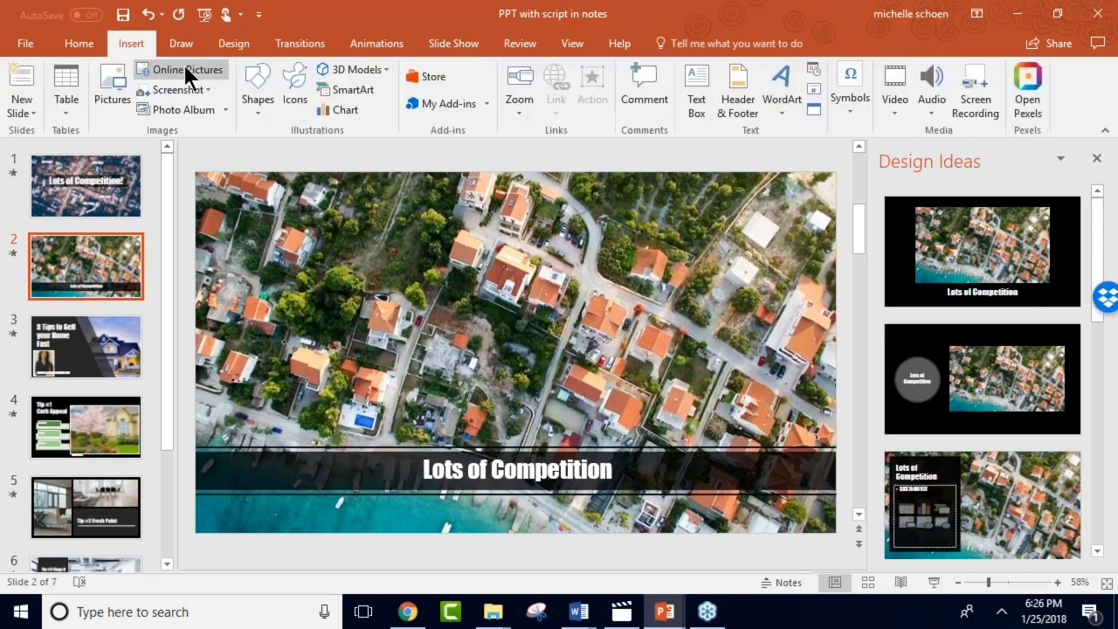
left_click(248, 95)
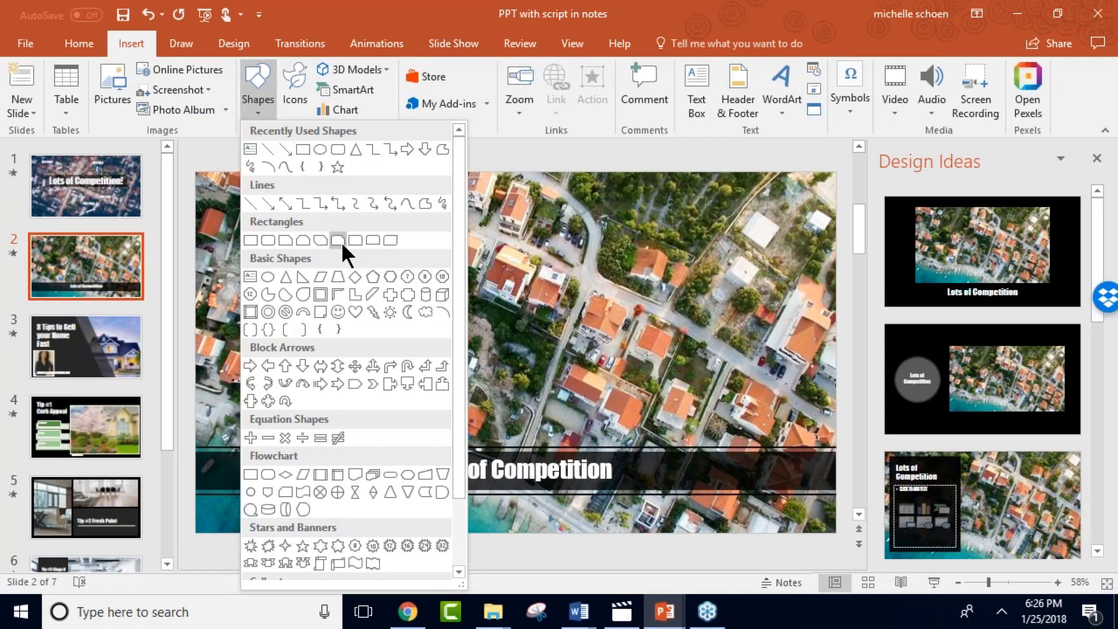
left_click(403, 365)
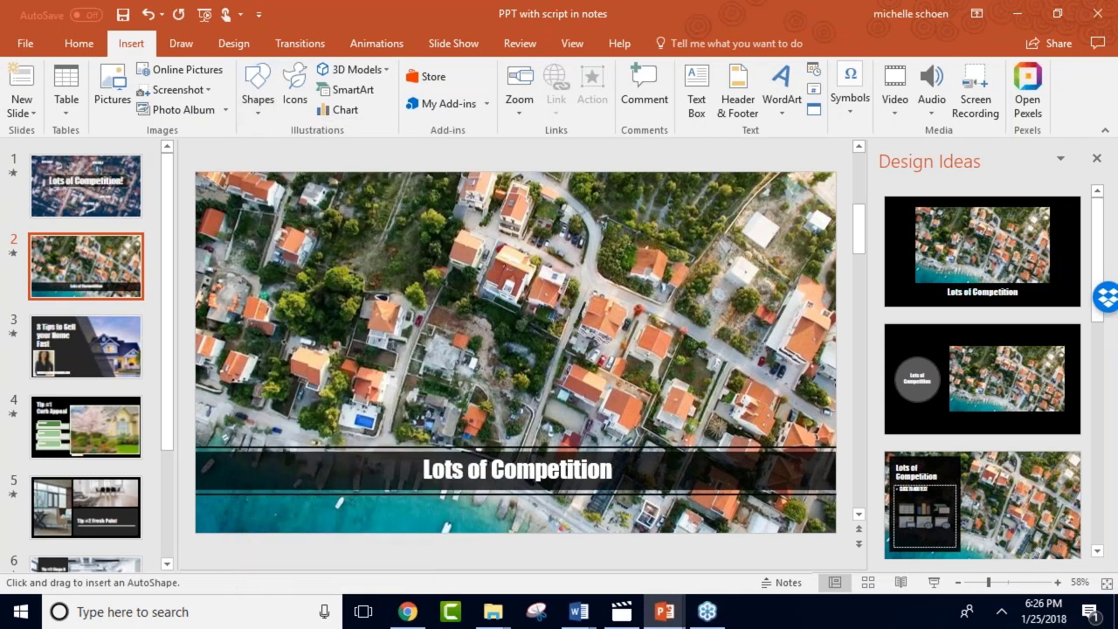
left_click_drag(320, 343, 469, 225)
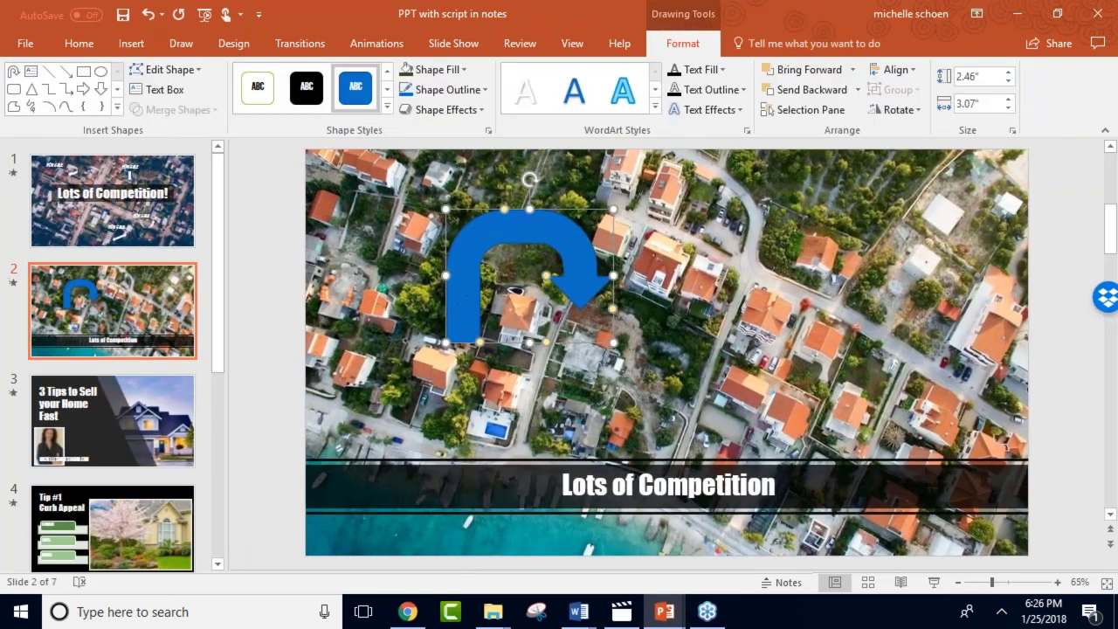
Colour the U-turn arrow white, both its fill and its outline.
left_click(463, 72)
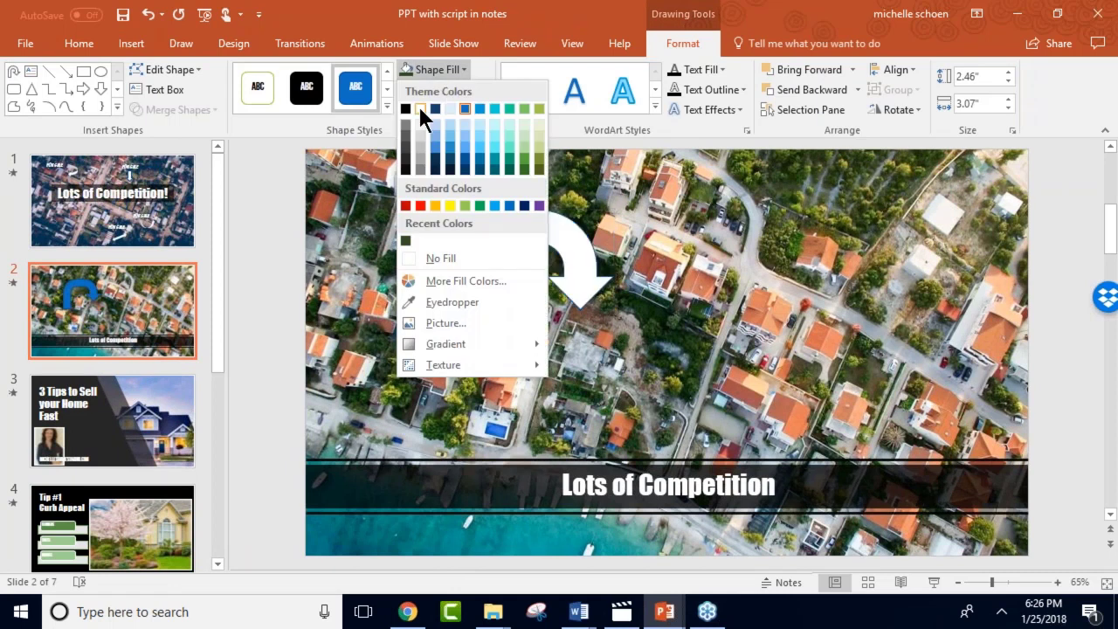
left_click(421, 107)
left_click(446, 89)
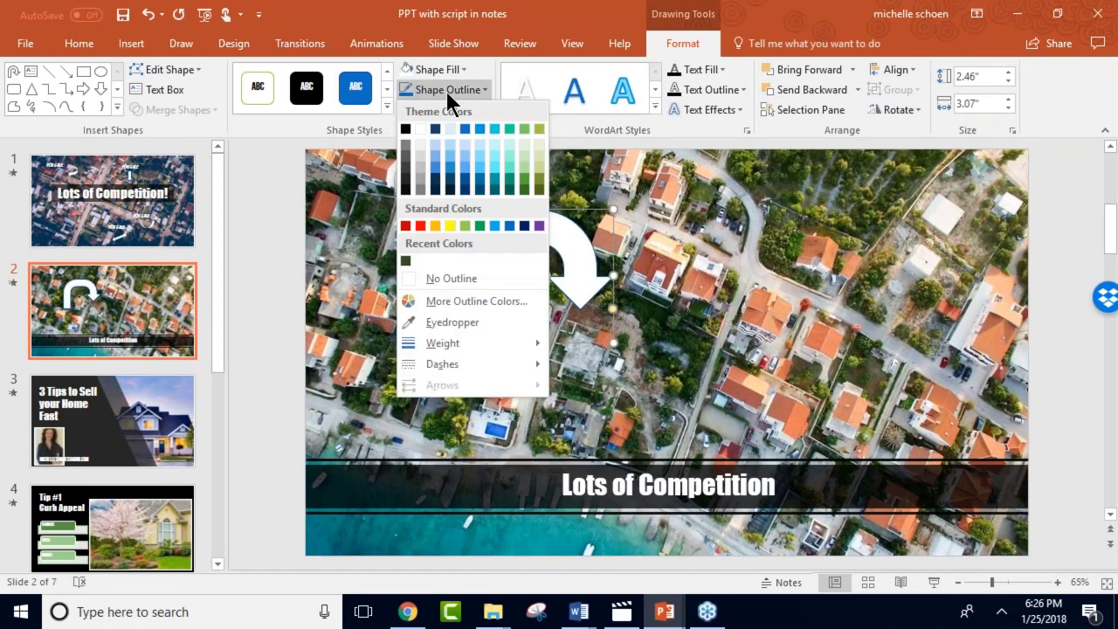
left_click(417, 126)
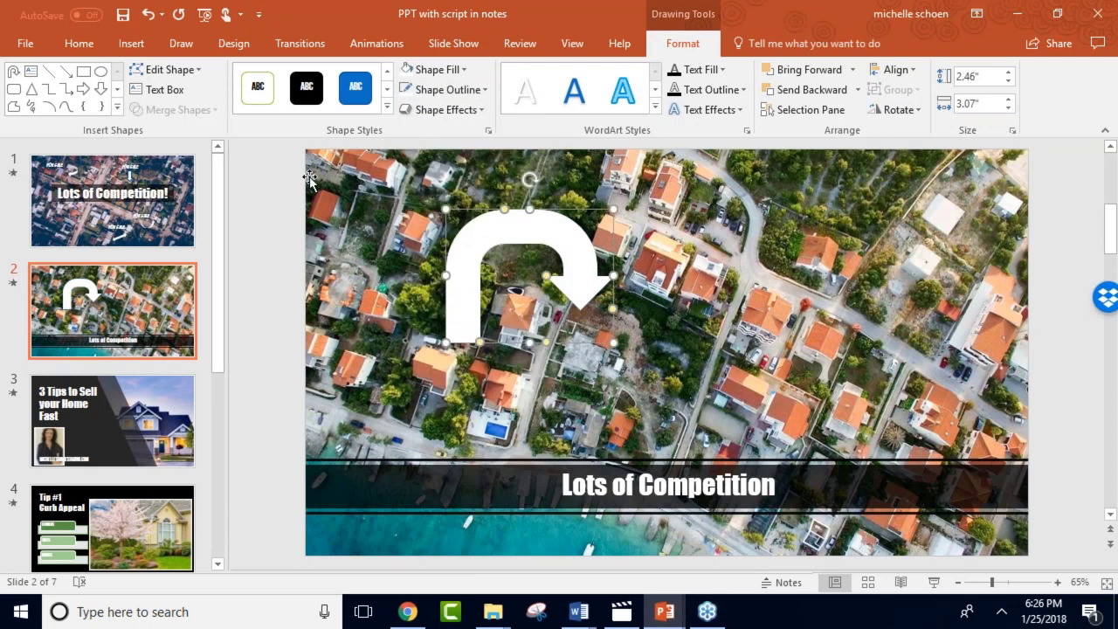
Check slide 1's FOR SALE labels, then add WordArt text 'FOR SALE' on slide 2.
left_click(120, 167)
left_click(420, 194)
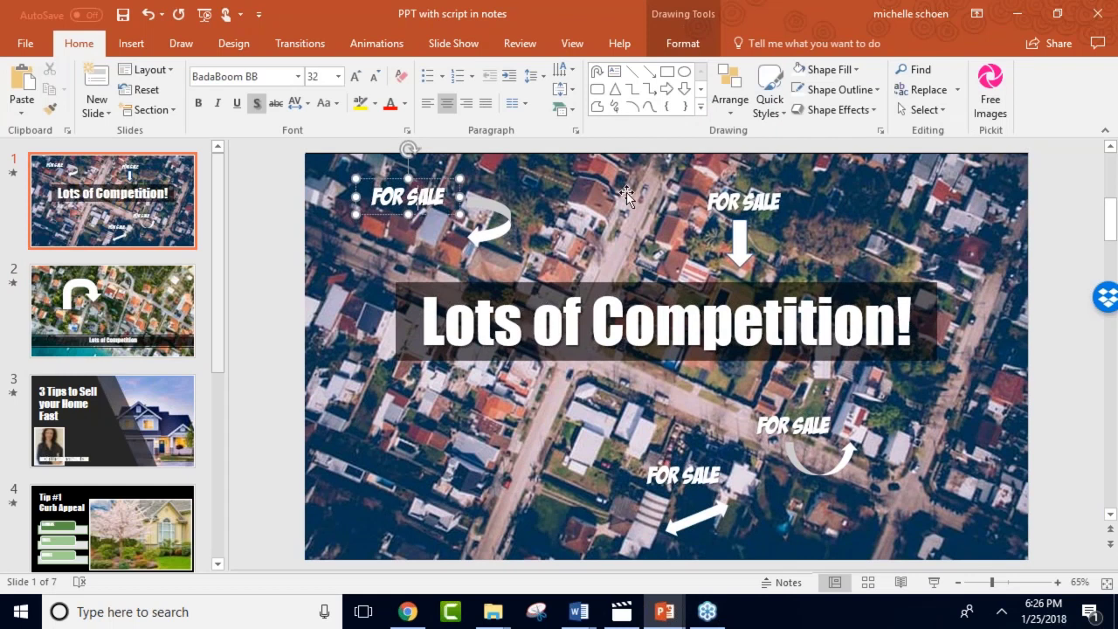
left_click(134, 271)
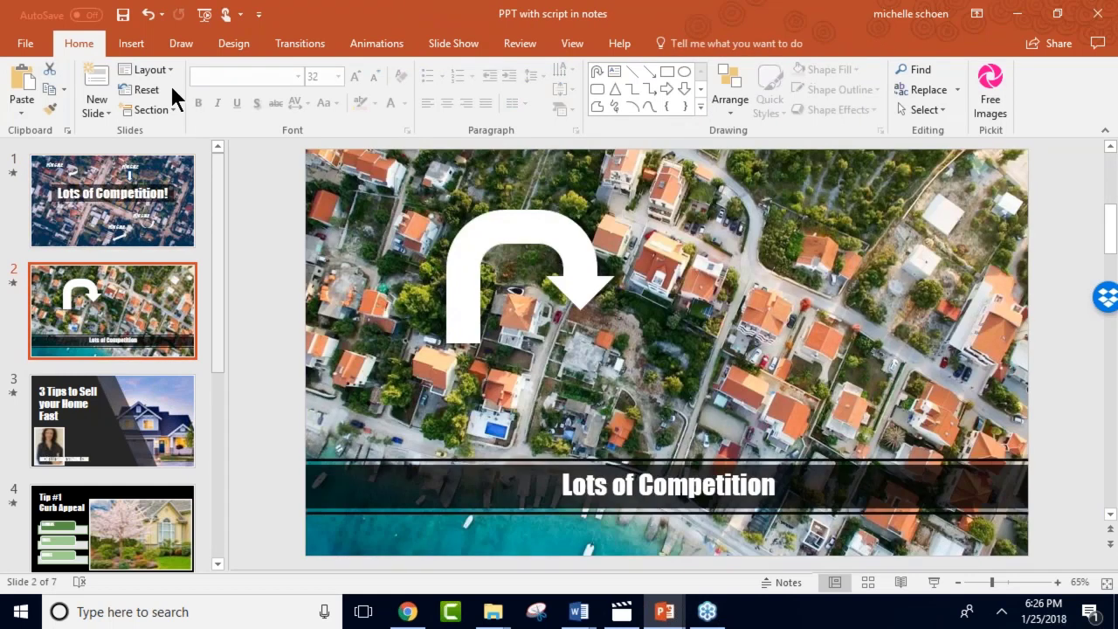
left_click(139, 44)
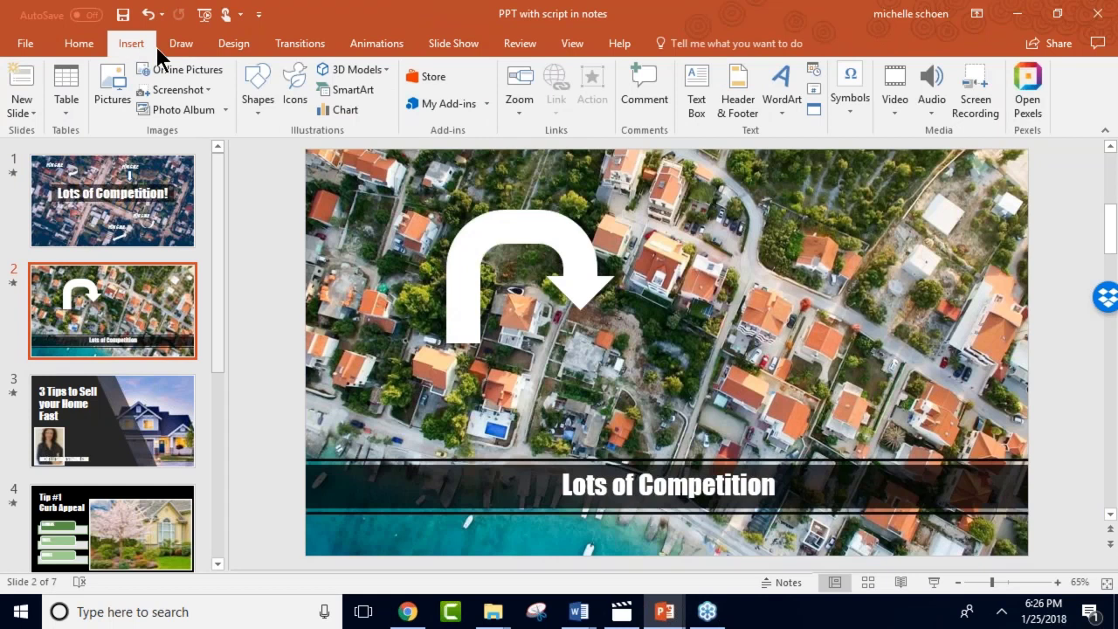
left_click(776, 83)
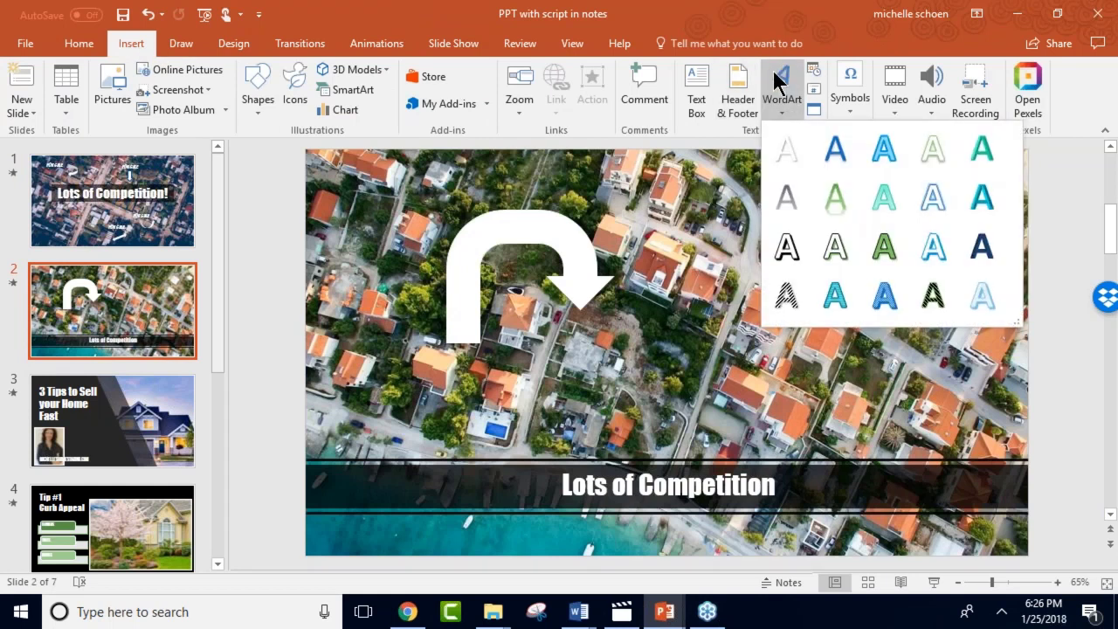
left_click(784, 149)
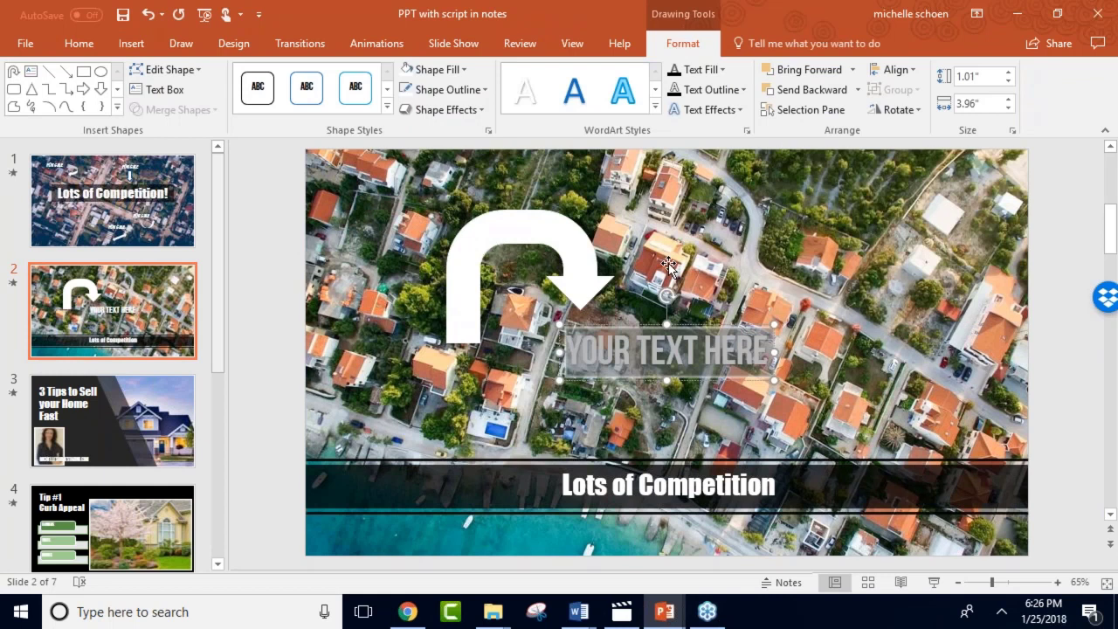
type("FOR SALE")
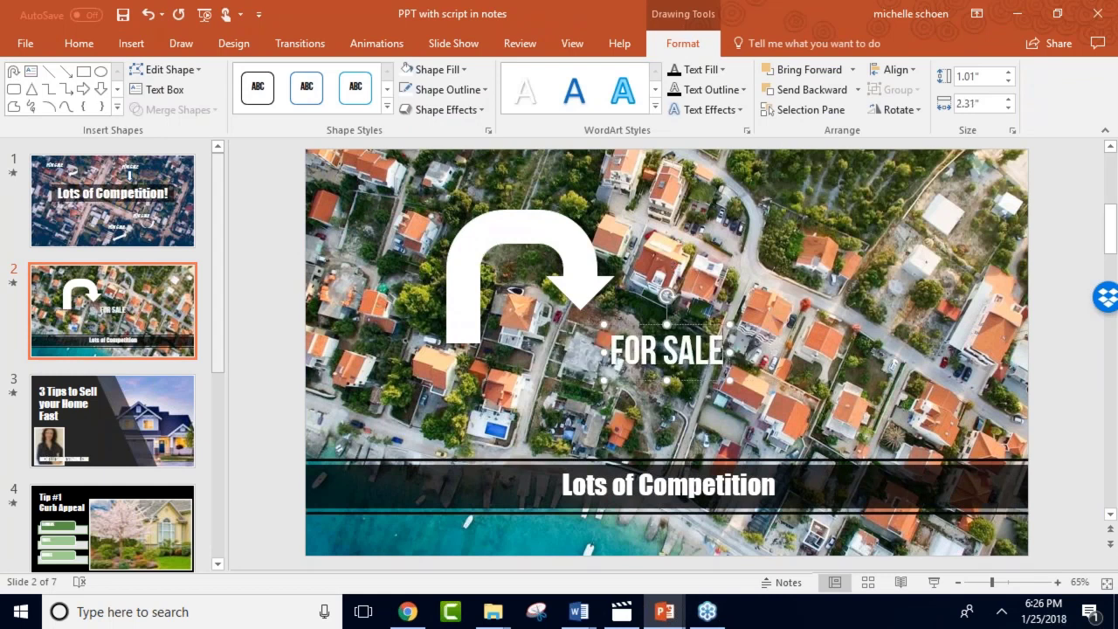
Set the FOR SALE text's font to BadaBoom BB.
left_click_drag(609, 349, 699, 347)
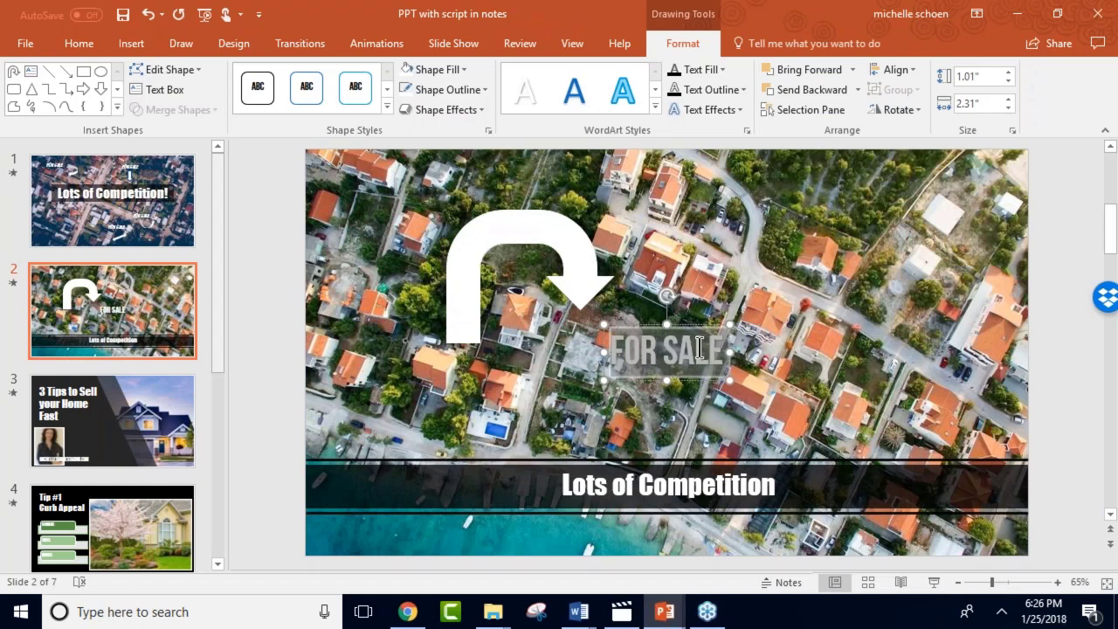
left_click(89, 47)
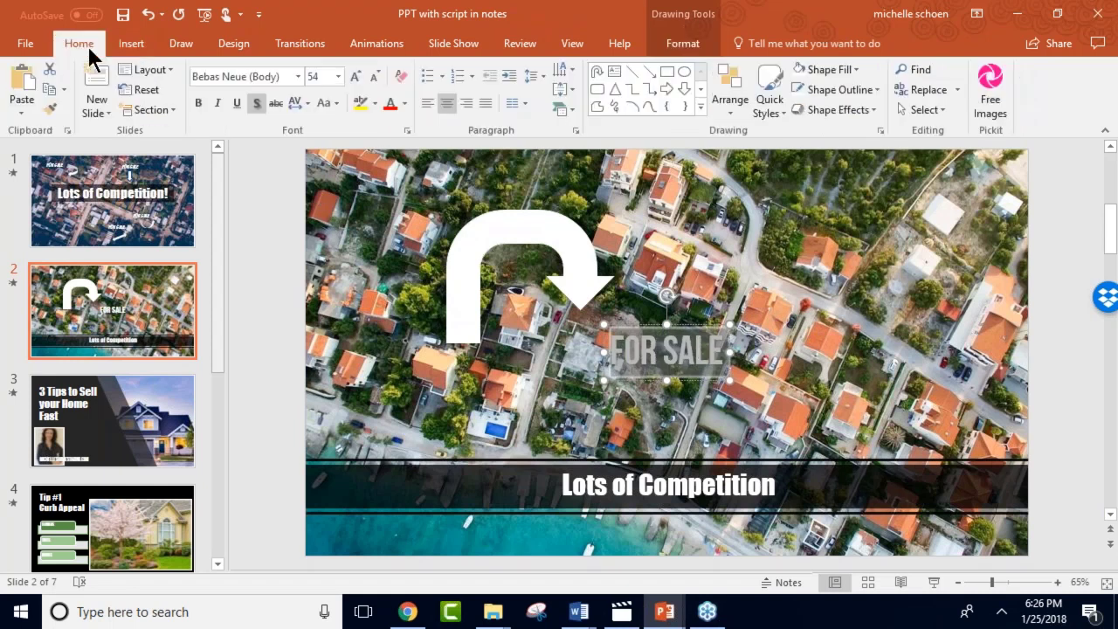
left_click(298, 76)
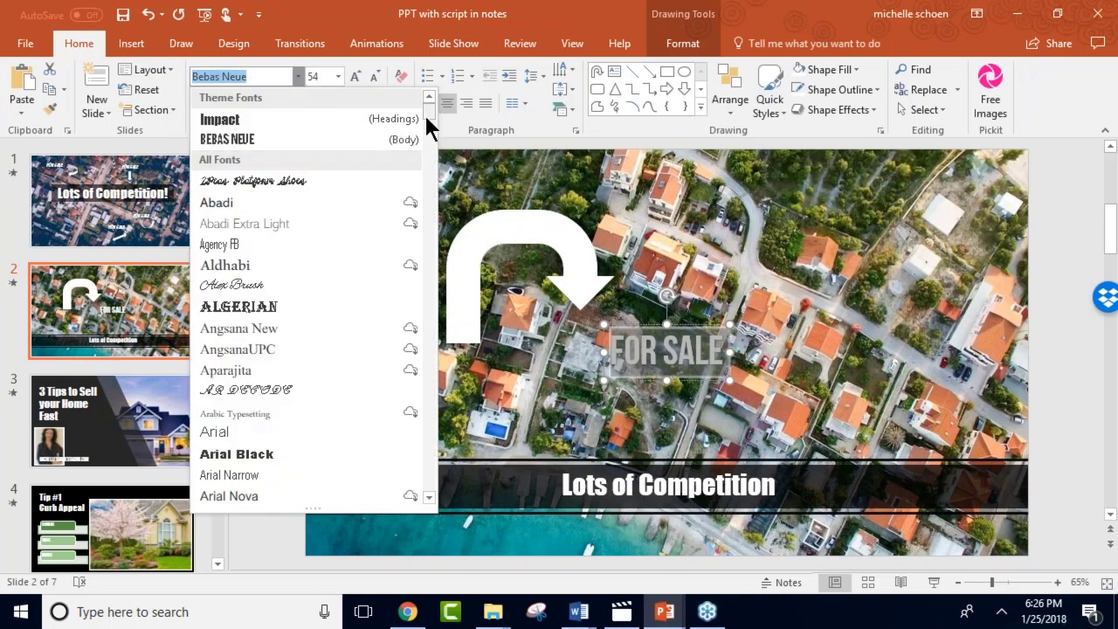
left_click_drag(425, 113, 428, 135)
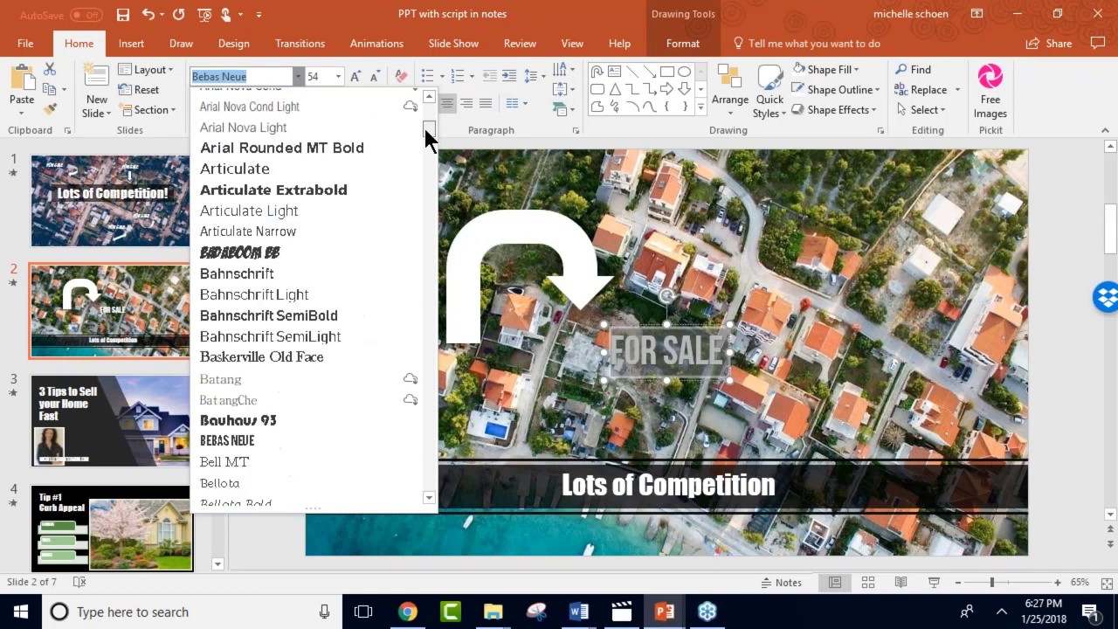
left_click(276, 252)
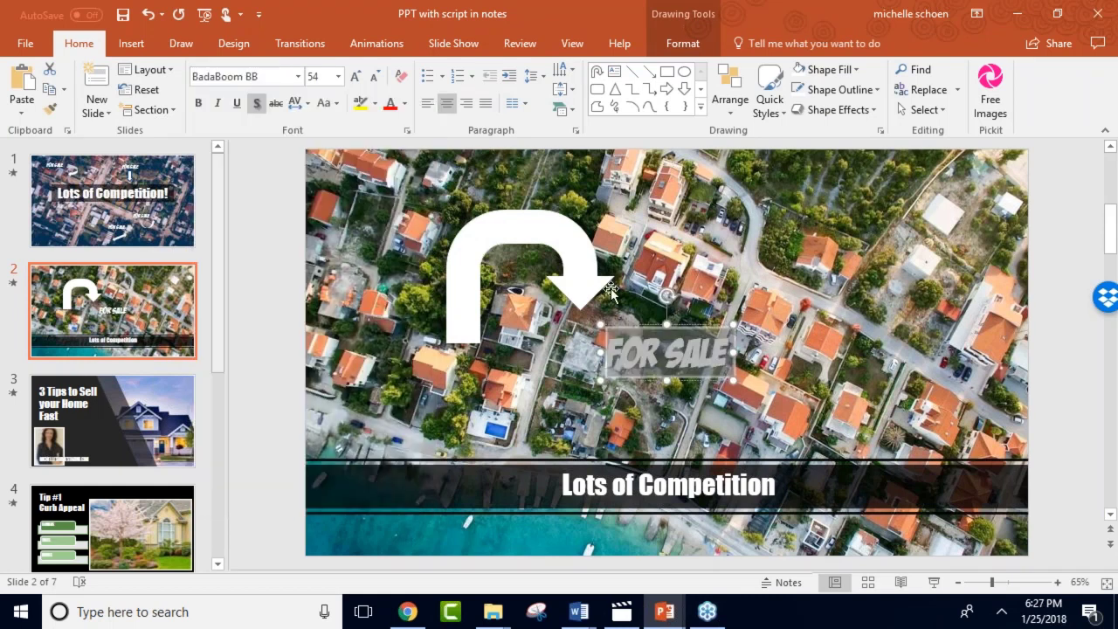
Shrink FOR SALE to 40 pt and move it beside the arrow's tip.
left_click_drag(731, 381, 706, 380)
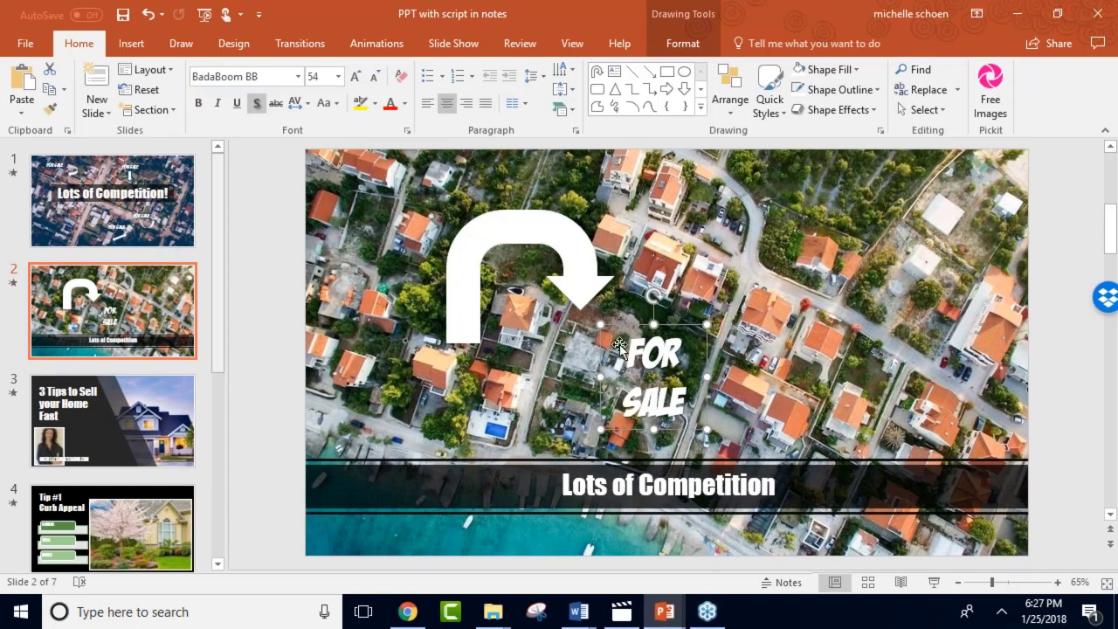
left_click_drag(632, 352, 690, 412)
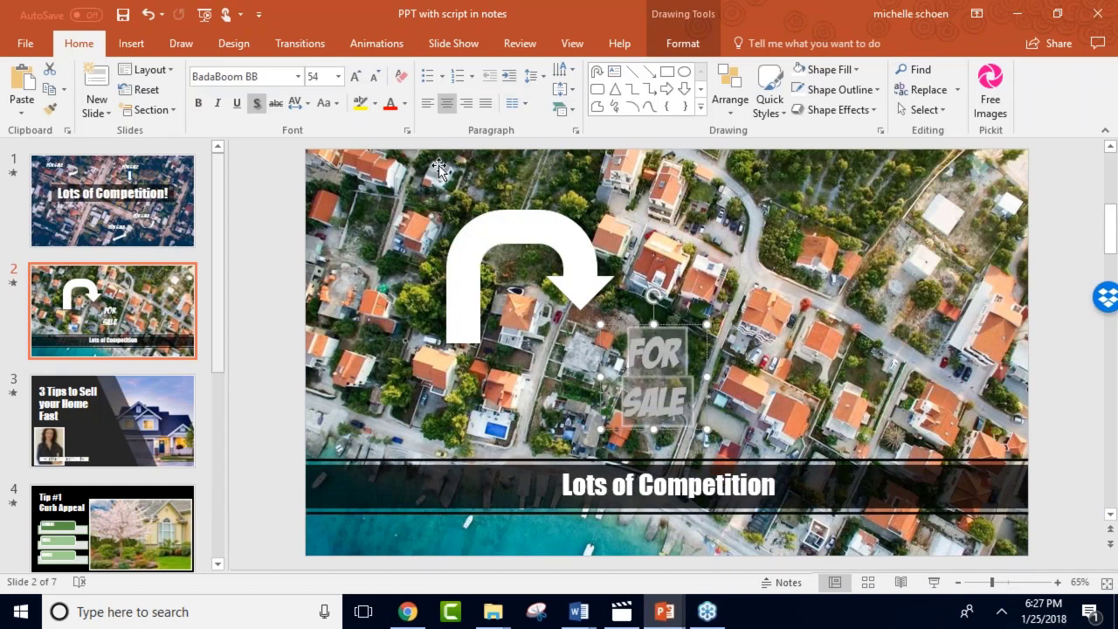
left_click(374, 76)
left_click(374, 76)
left_click(374, 76)
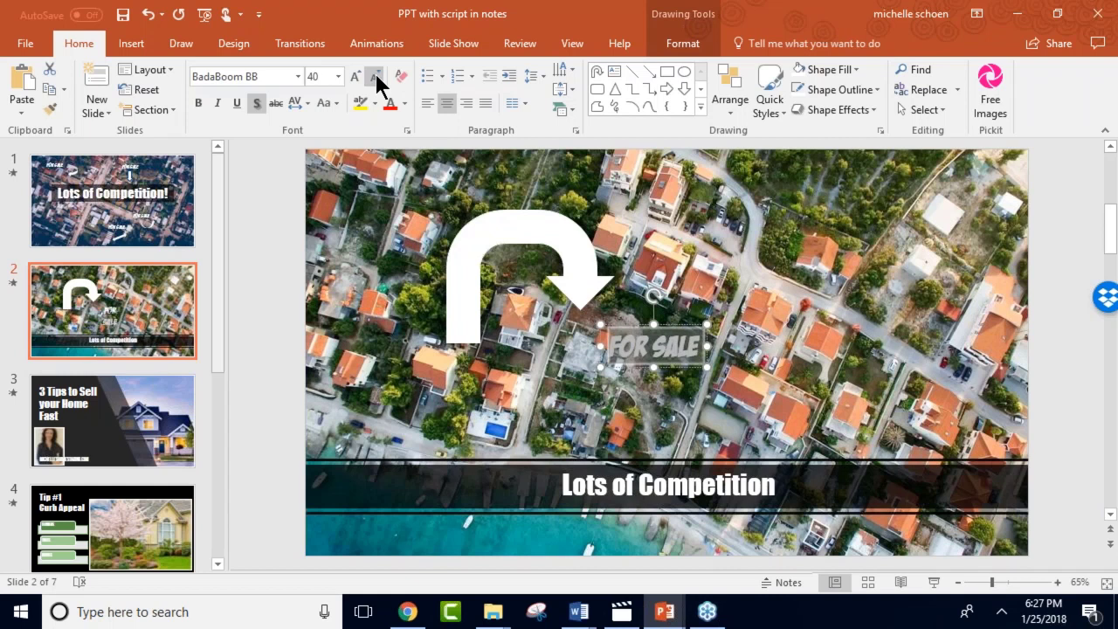
left_click_drag(642, 327, 605, 312)
left_click(112, 200)
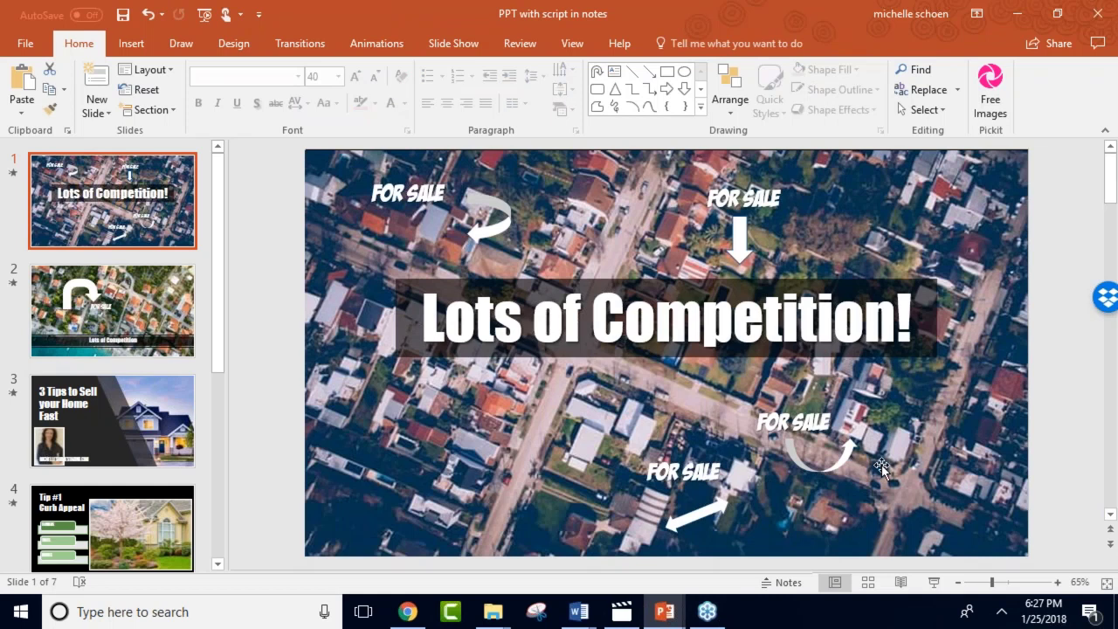
Return to slide 2 to view the white arrow and its FOR SALE label.
left_click(167, 268)
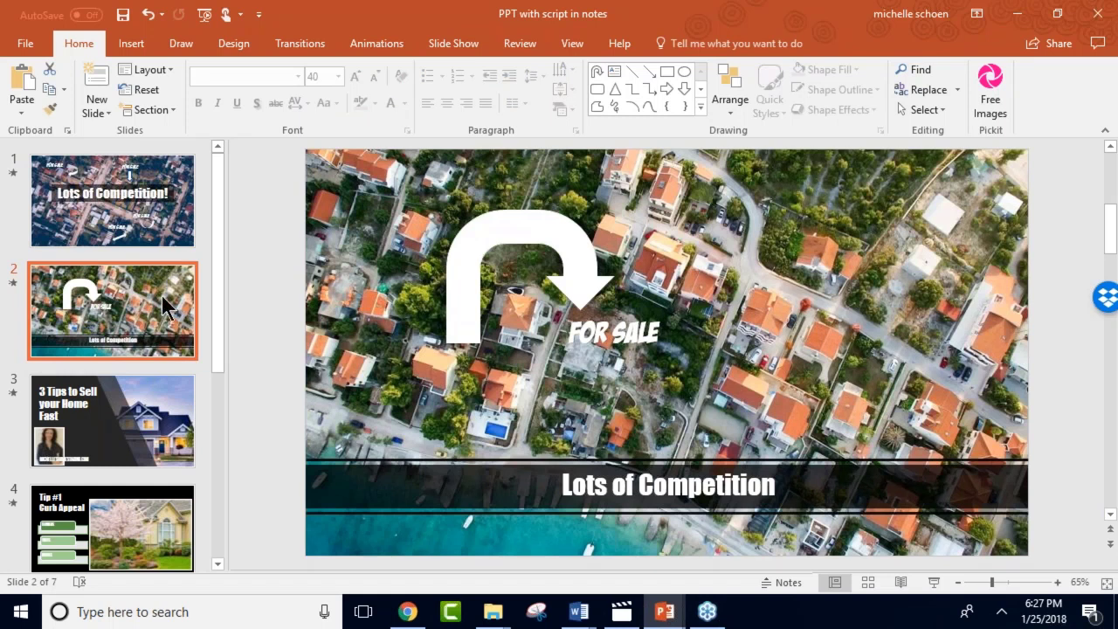
Insert a new black slide 4 after slide 3, then bring up the Online Pictures search.
left_click(171, 431)
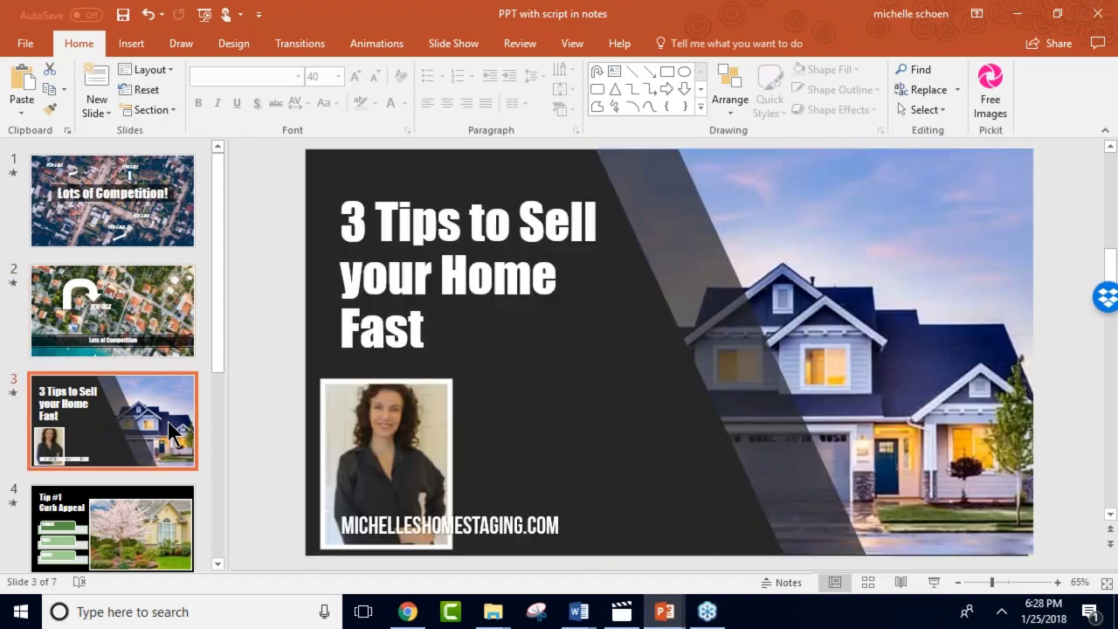
left_click(146, 478)
right_click(145, 476)
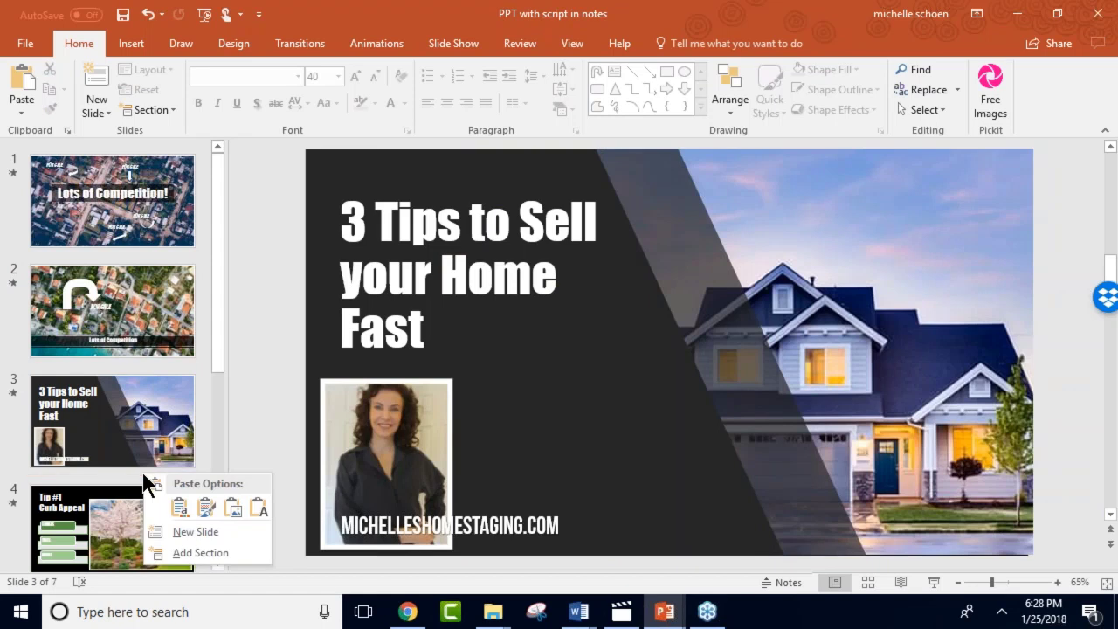
left_click(183, 532)
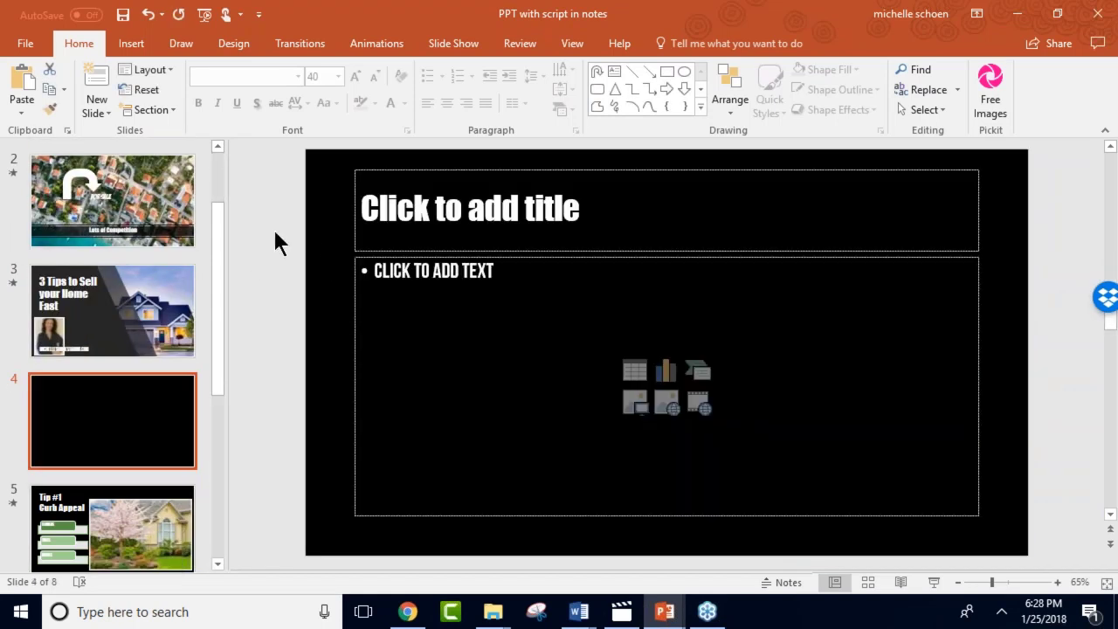
left_click(140, 45)
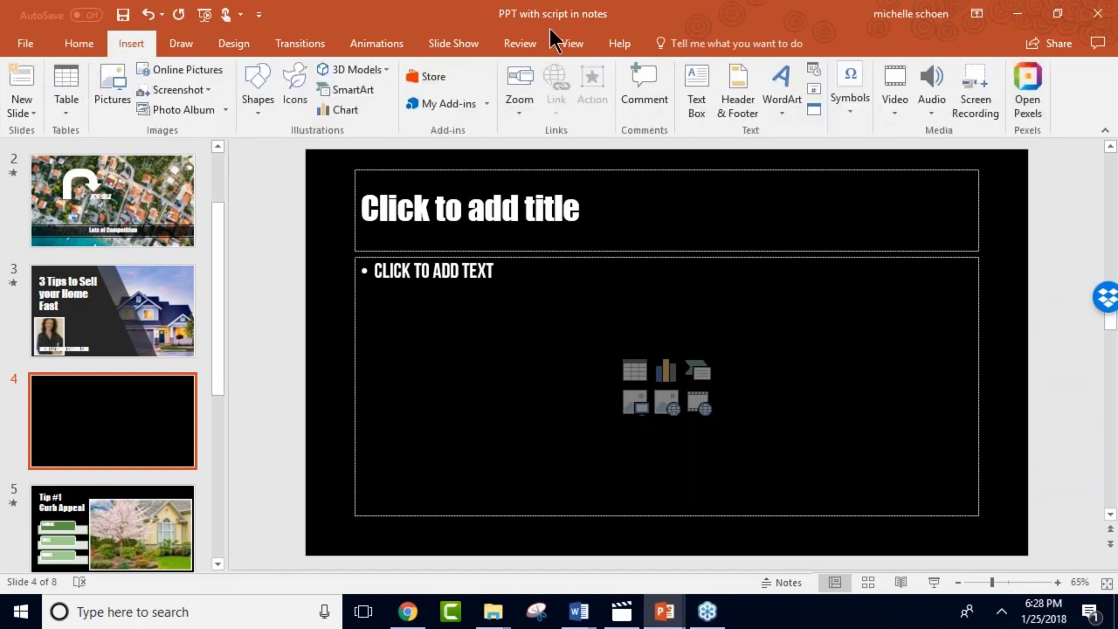
left_click(163, 70)
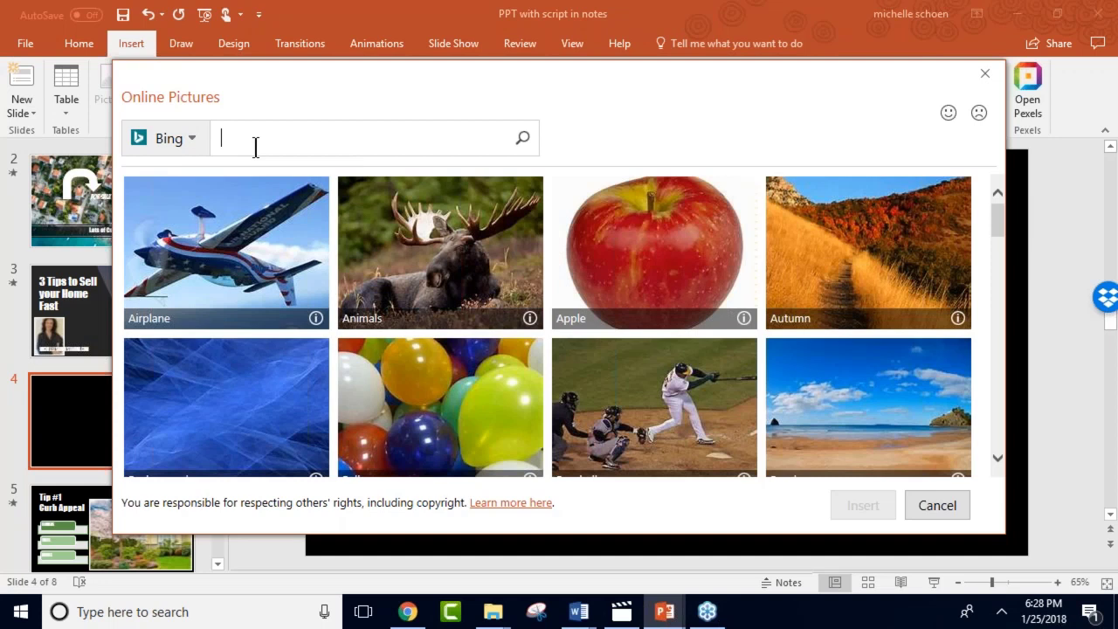
Search Bing for 'house' and insert the first Creative Commons house photo onto slide 4.
type("house")
key("Return")
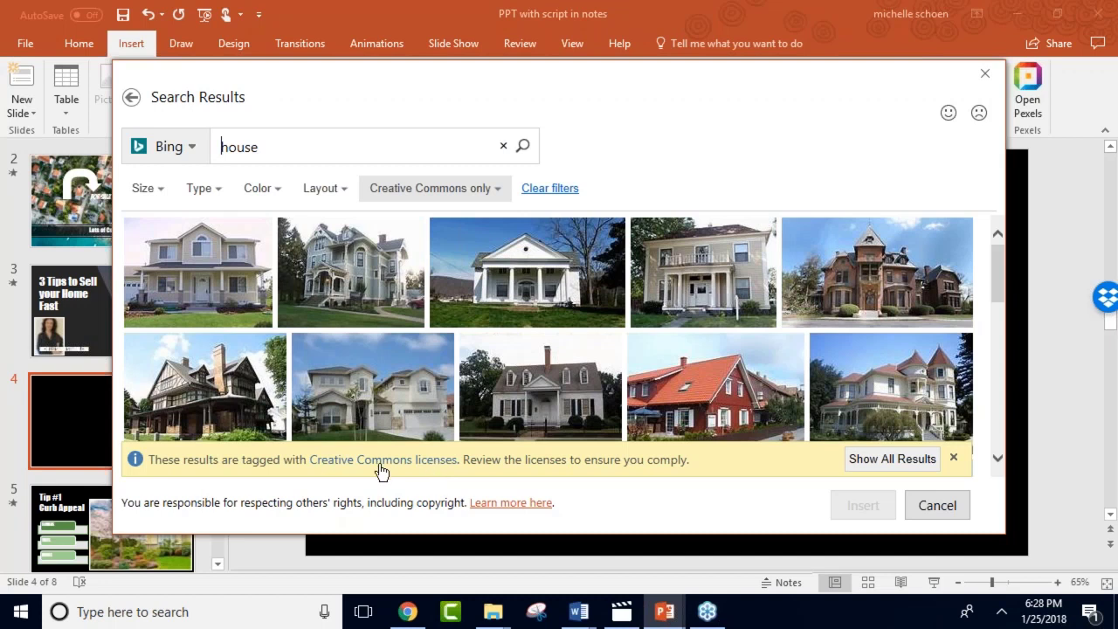
left_click(223, 263)
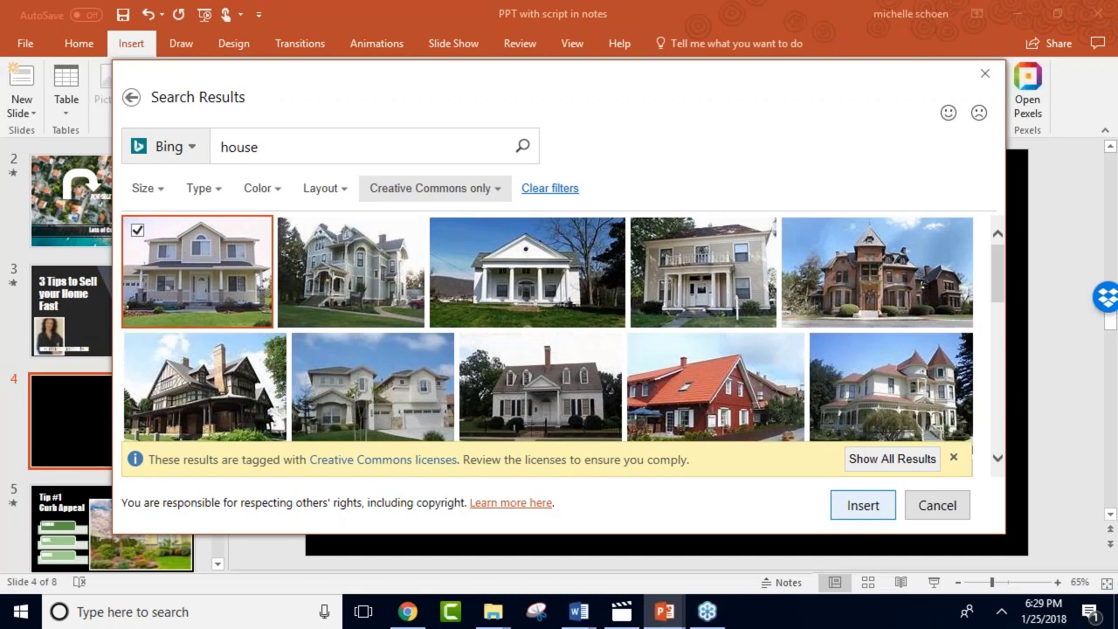
left_click(863, 505)
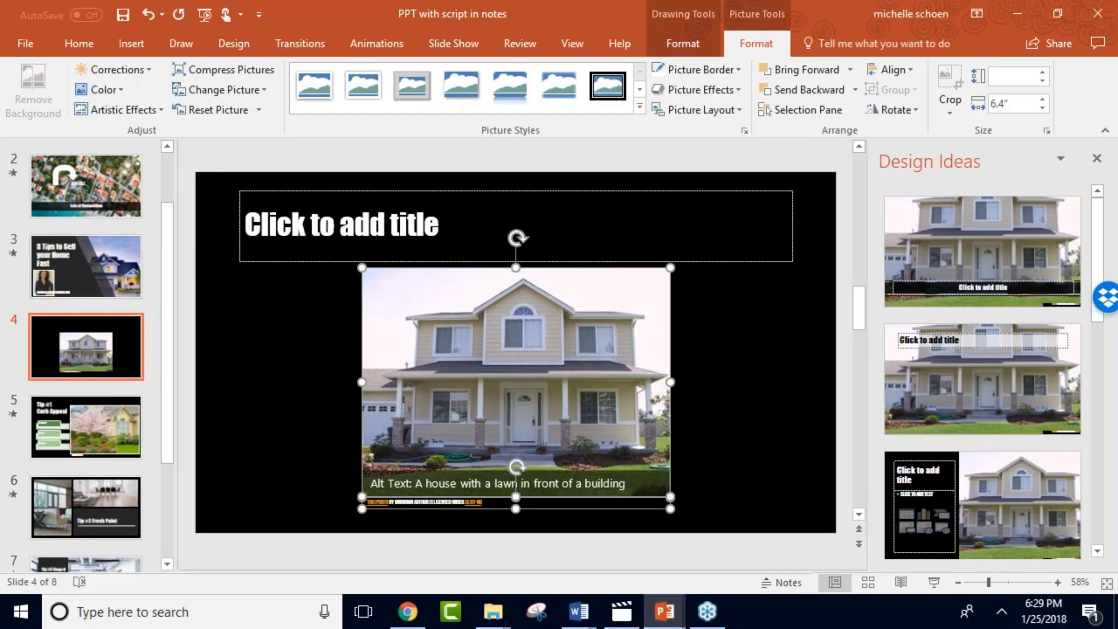
left_click_drag(178, 252, 248, 245)
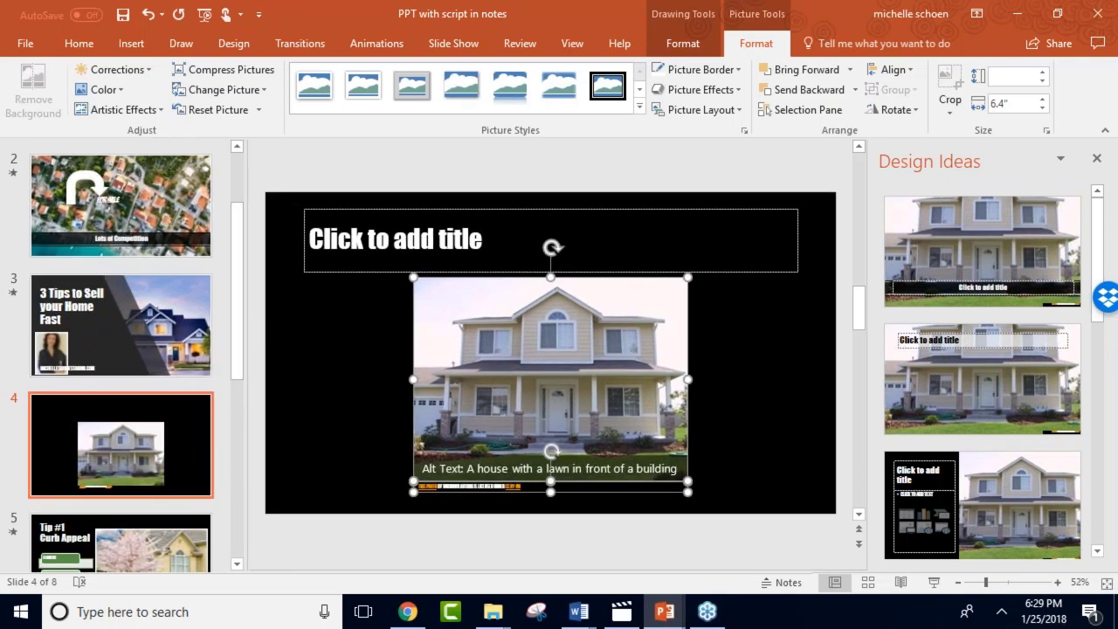
left_click_drag(242, 312, 181, 311)
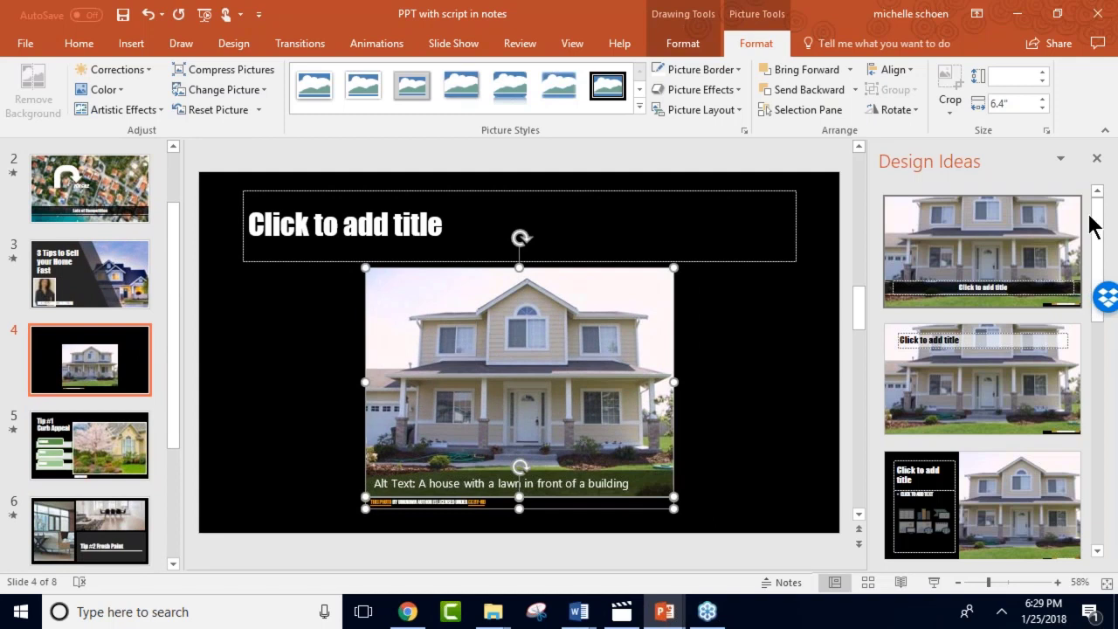
left_click_drag(1092, 225, 1111, 476)
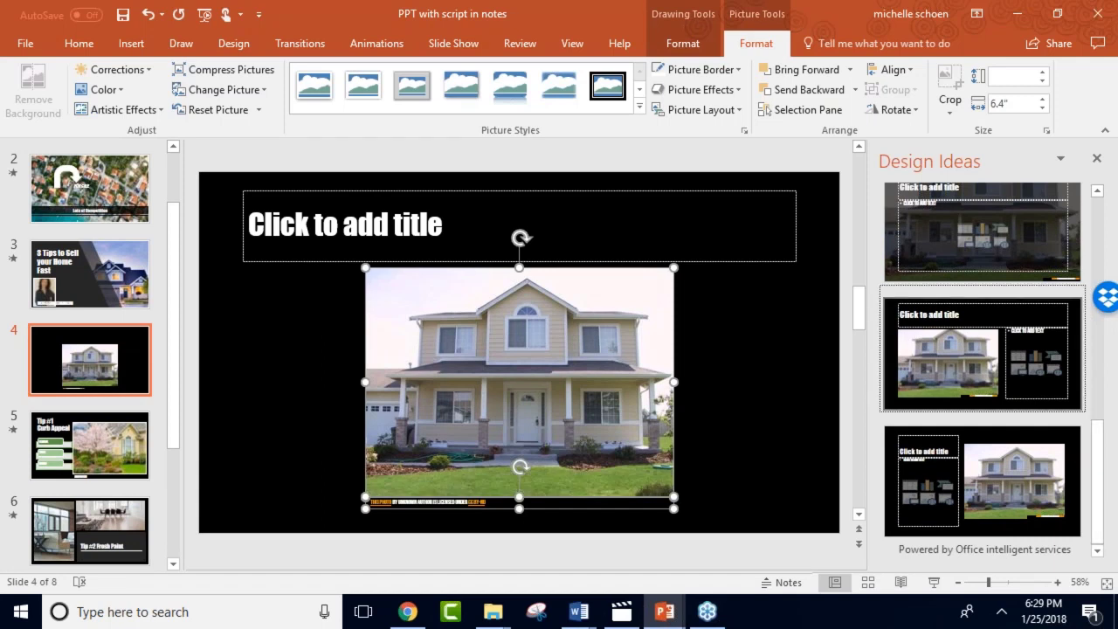
left_click(251, 323)
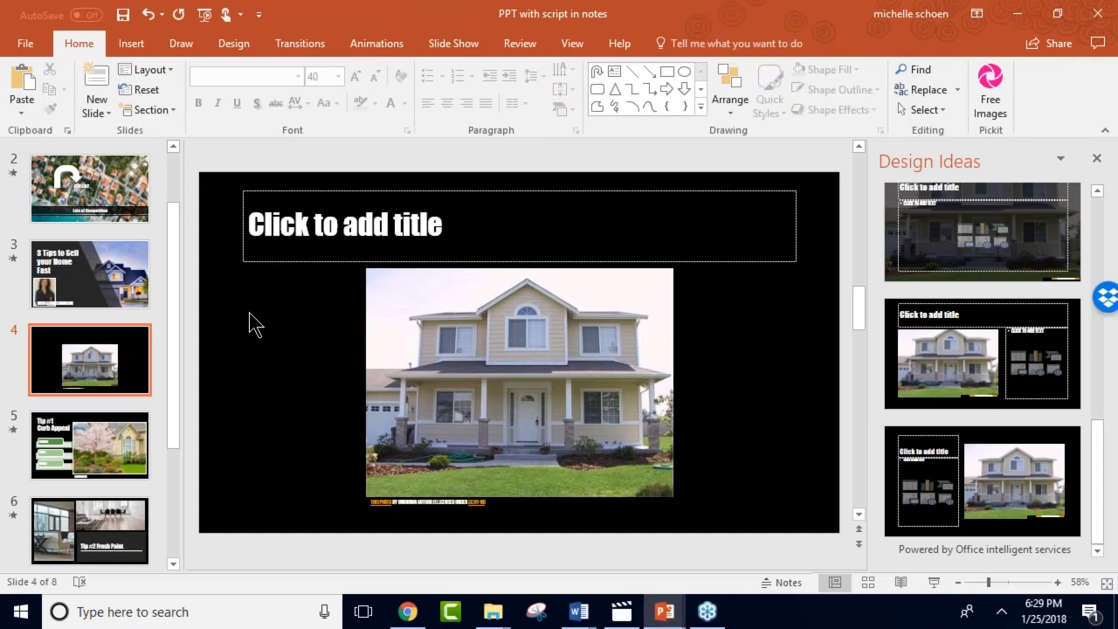
Insert the presenter's portrait photo from the Demo folder onto slide 4.
left_click(131, 44)
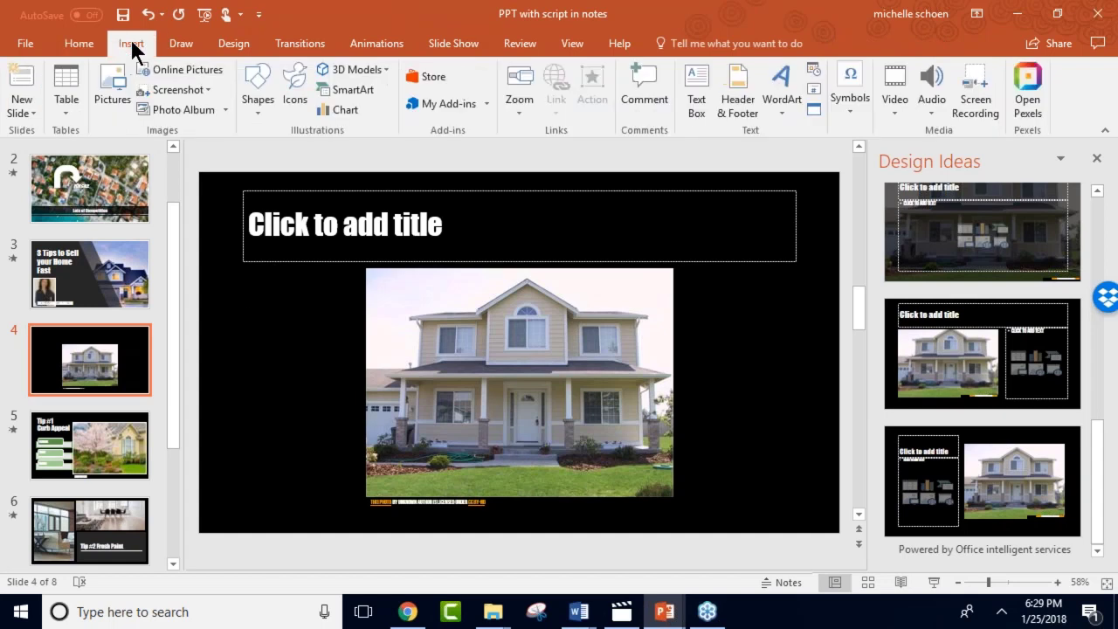
left_click(118, 77)
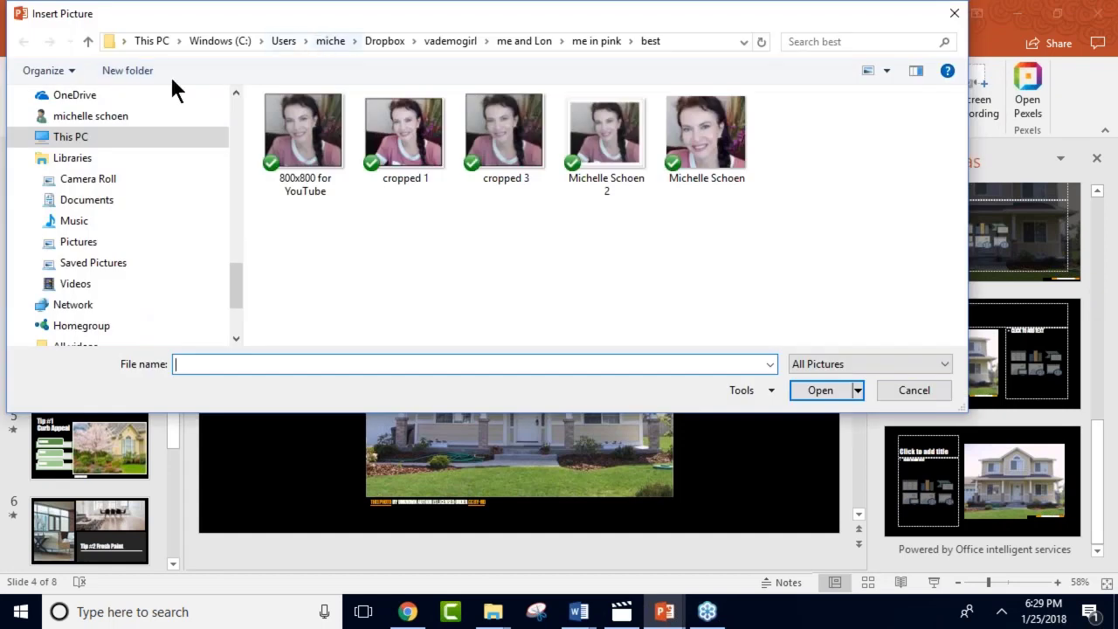
scroll(238, 100, "up", 5)
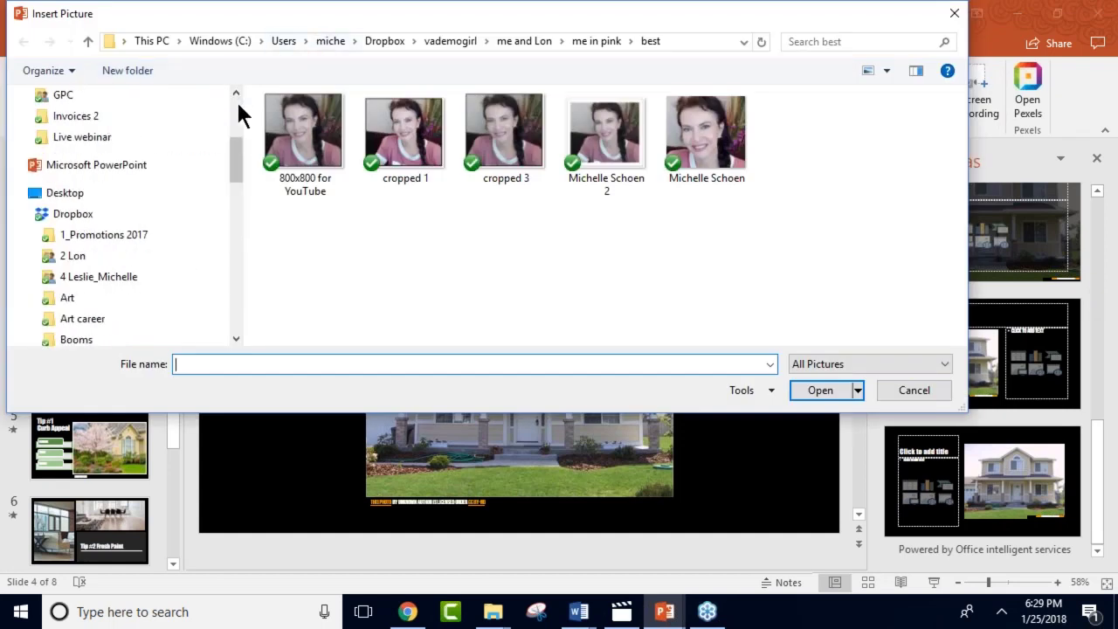
scroll(236, 110, "up", 3)
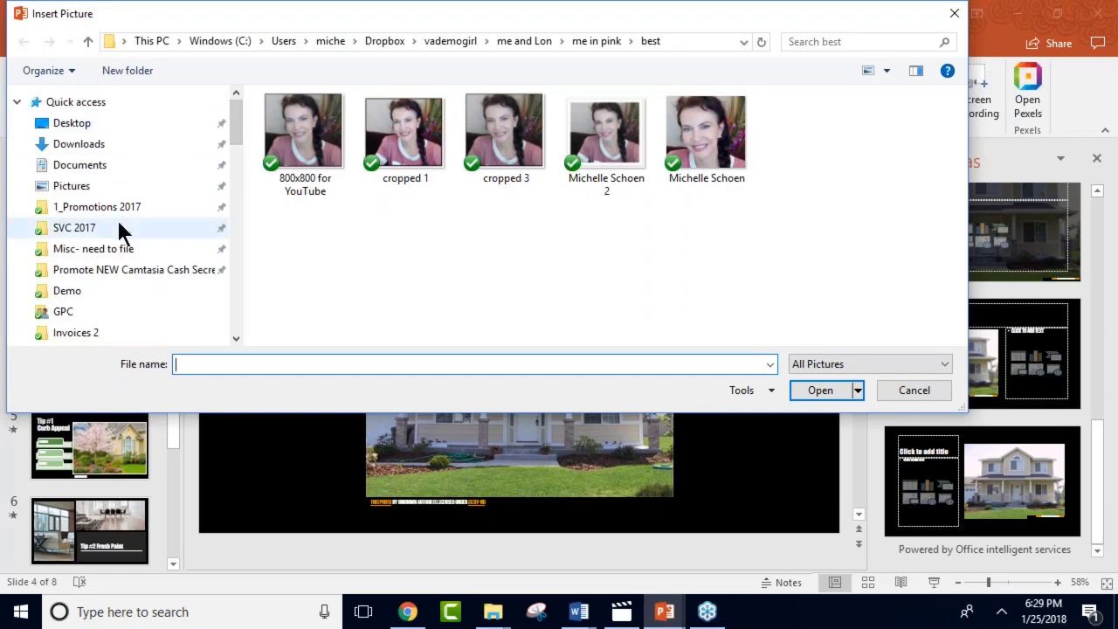
left_click(101, 292)
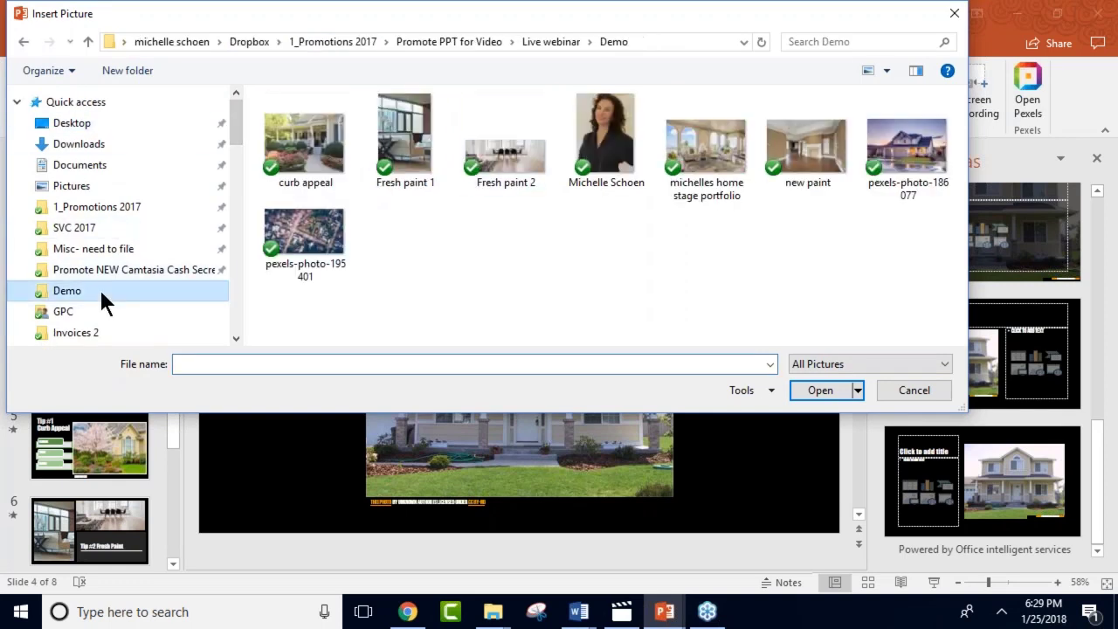
left_click(594, 152)
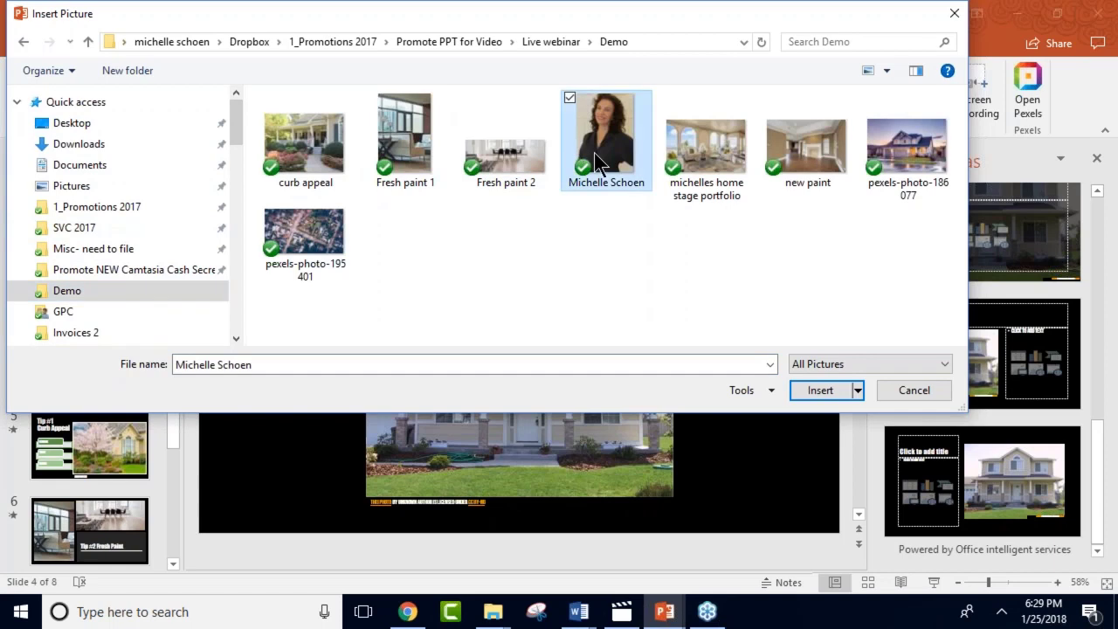
left_click(819, 391)
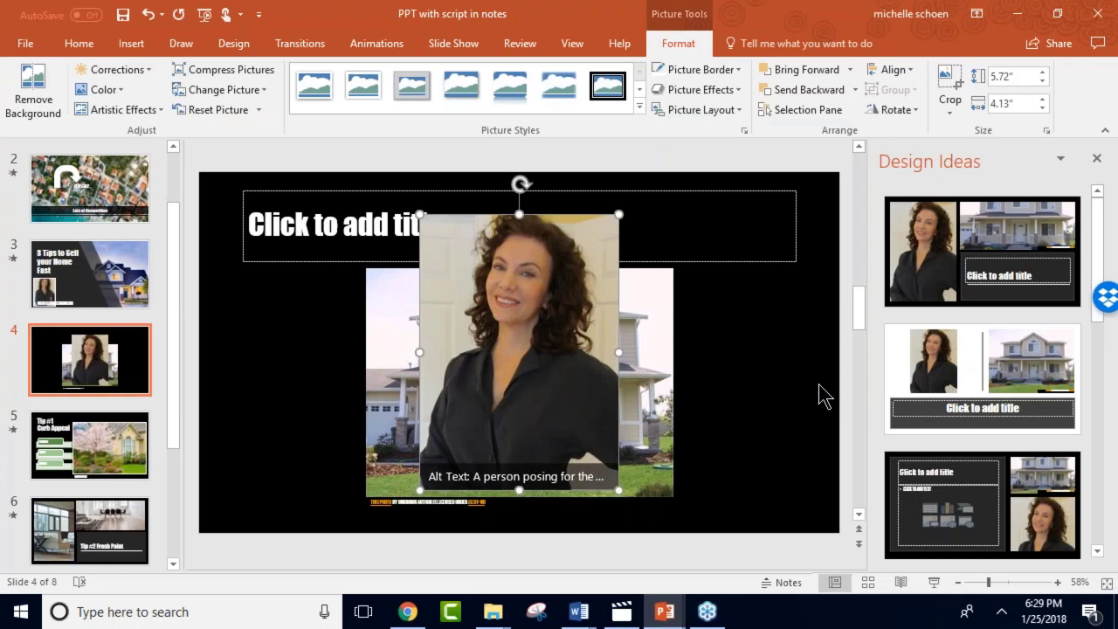
Try the diagonal split Design Idea, then apply the top black grid layout to slide 4.
left_click(1098, 262)
left_click_drag(1099, 263, 1089, 395)
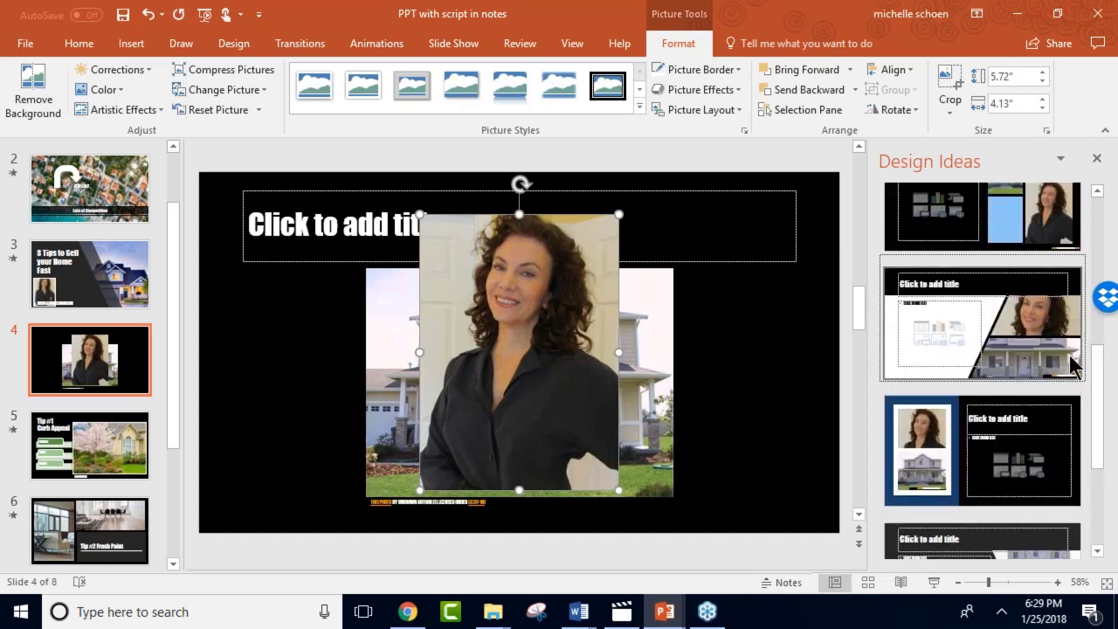
left_click(1046, 360)
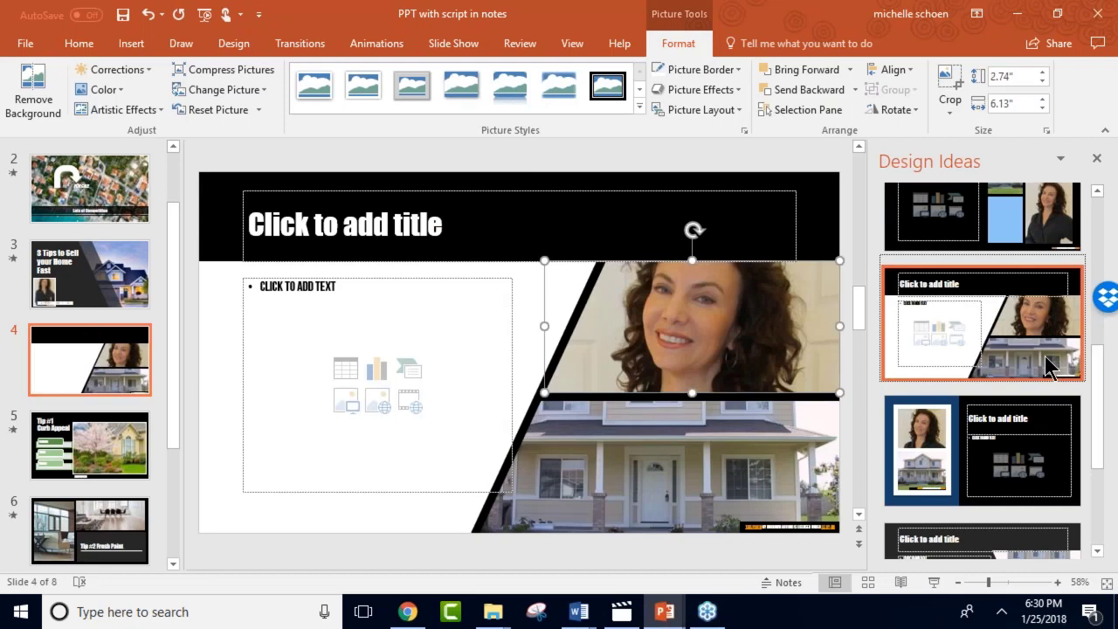
scroll(1053, 305, "up", 1)
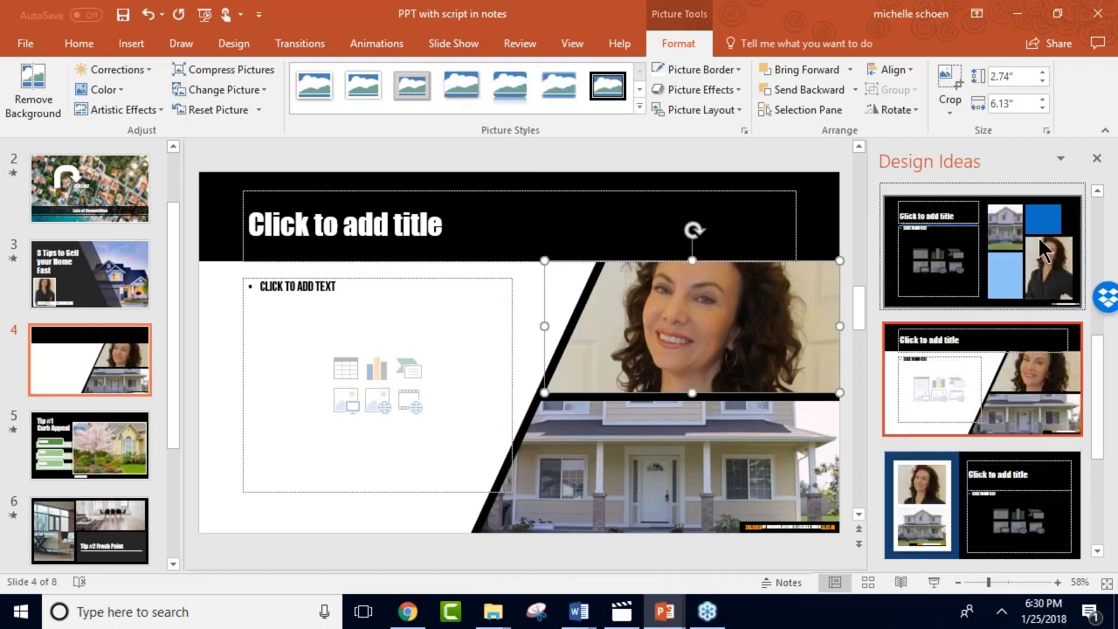
left_click(1046, 248)
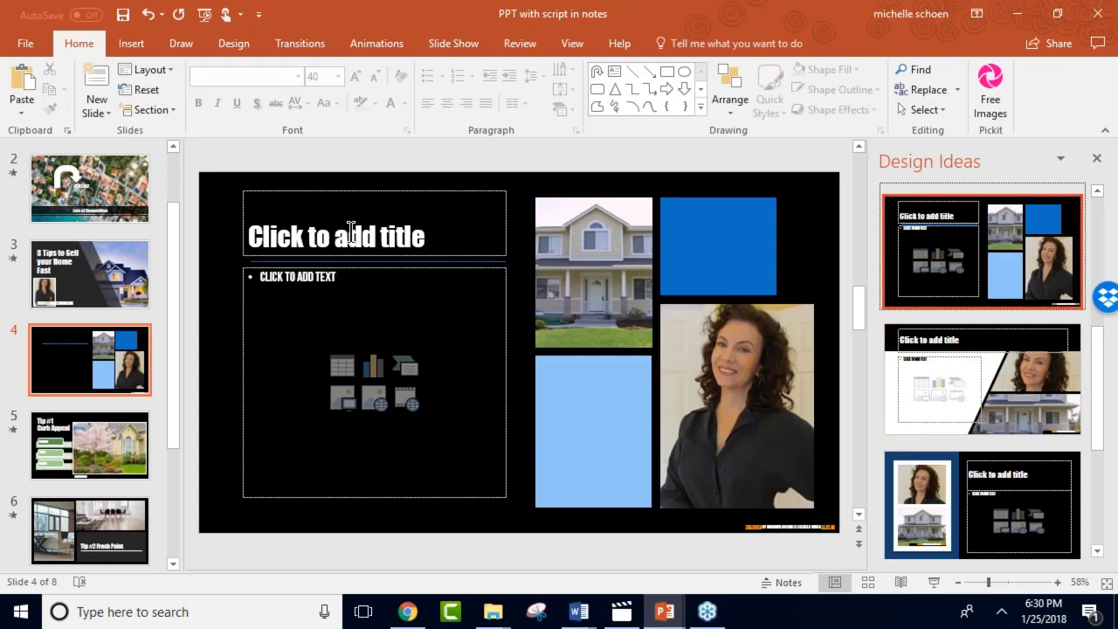
Type the slide 4 title '3 Tips to Sell your Home Fast', checking slide 3's wording.
left_click(350, 231)
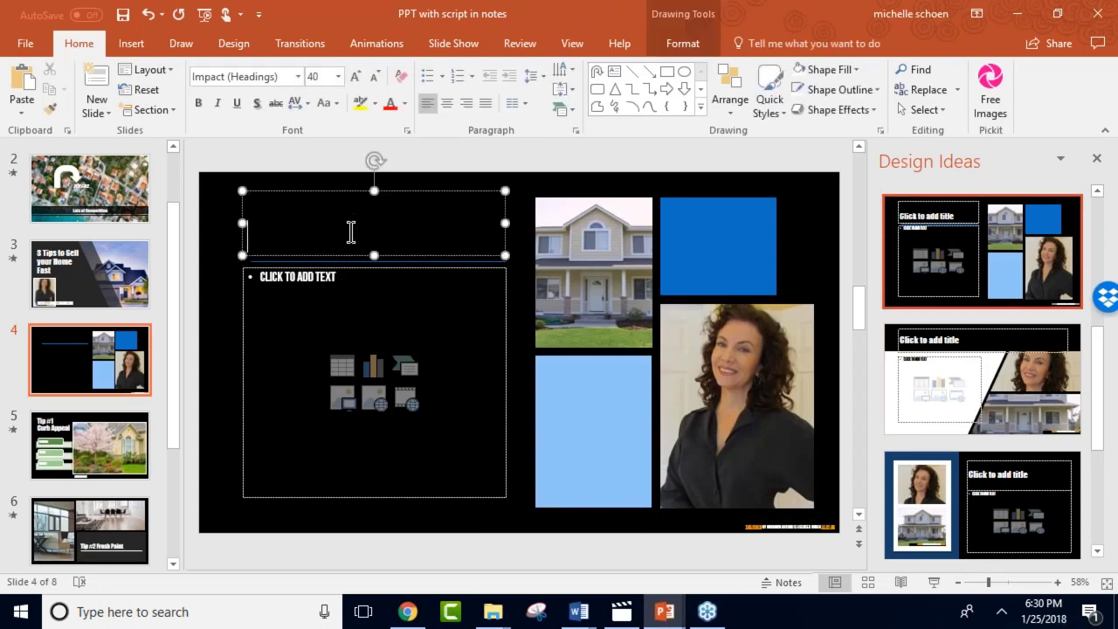
type("3 Tips to ")
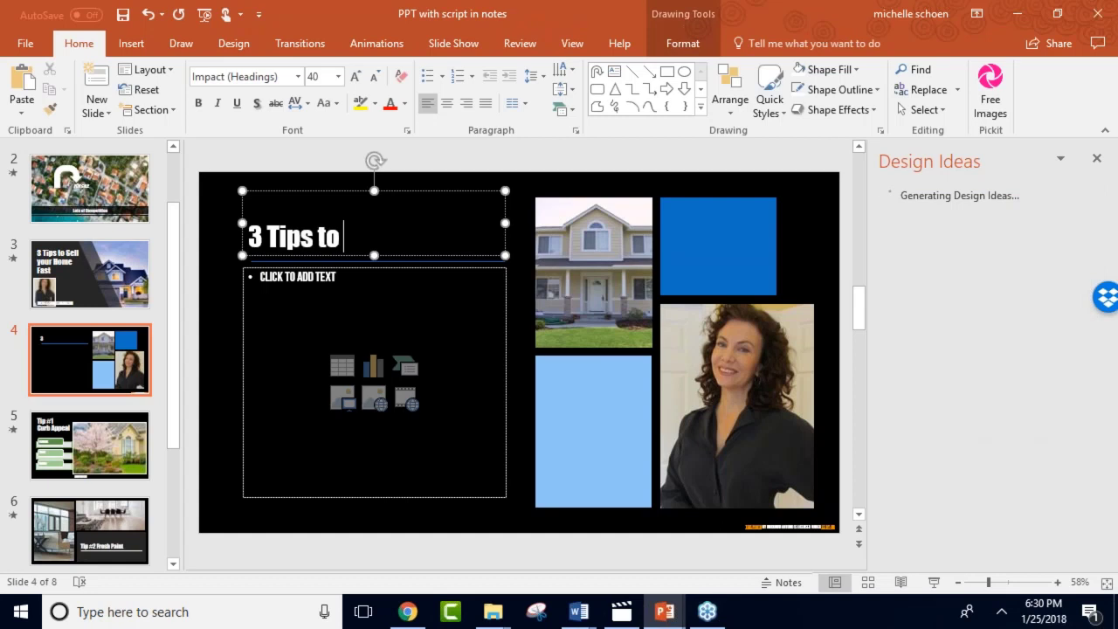
type("Sell your")
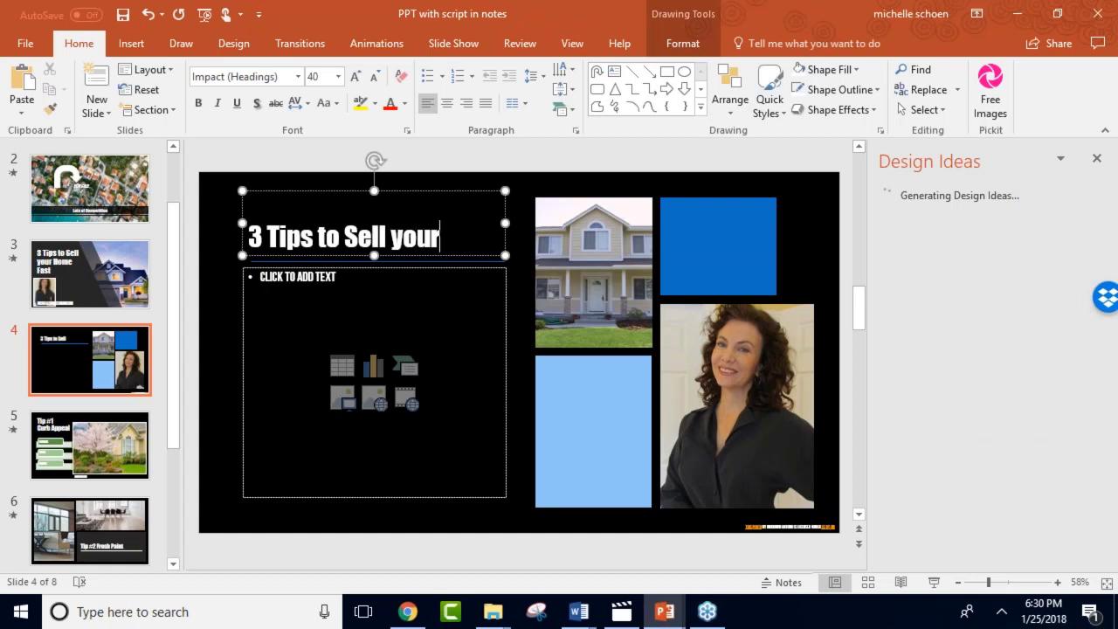
type(" Home")
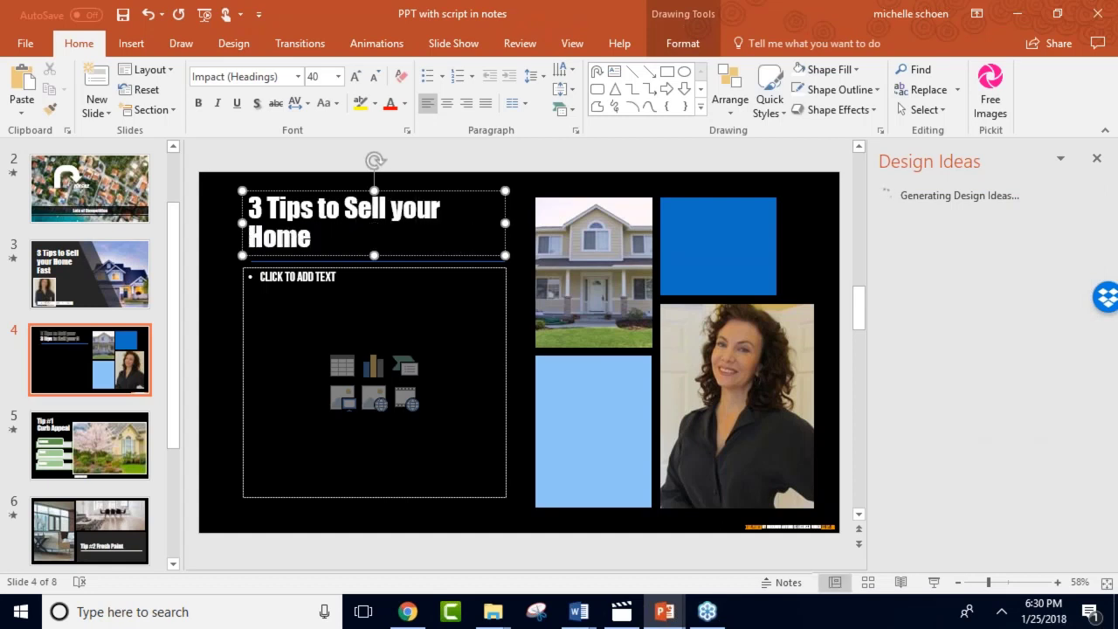
type(" Fast")
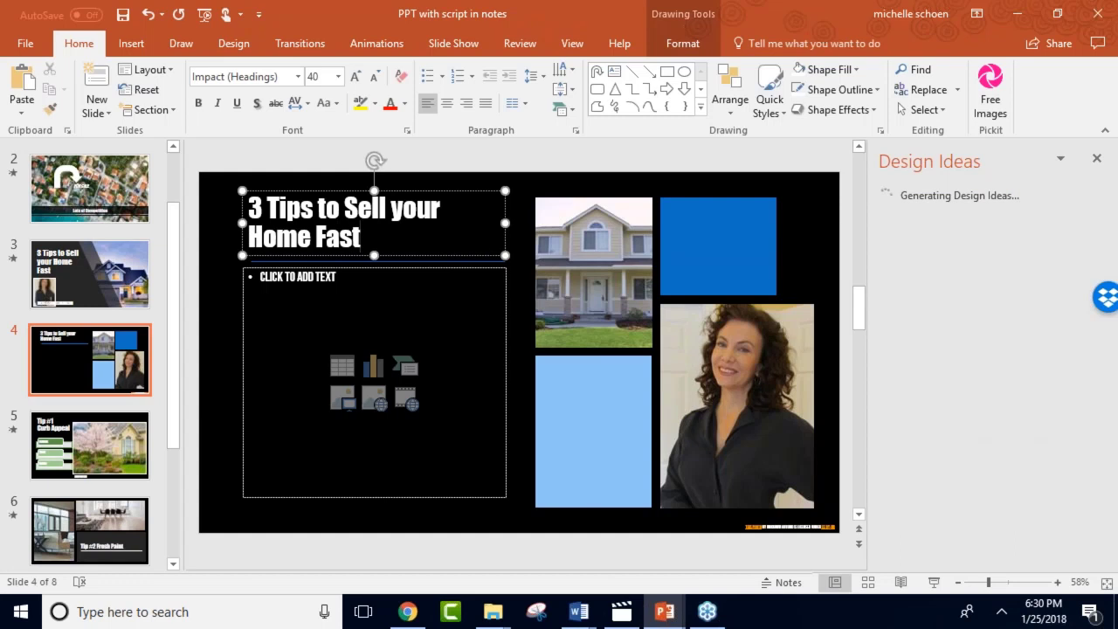
left_click(135, 289)
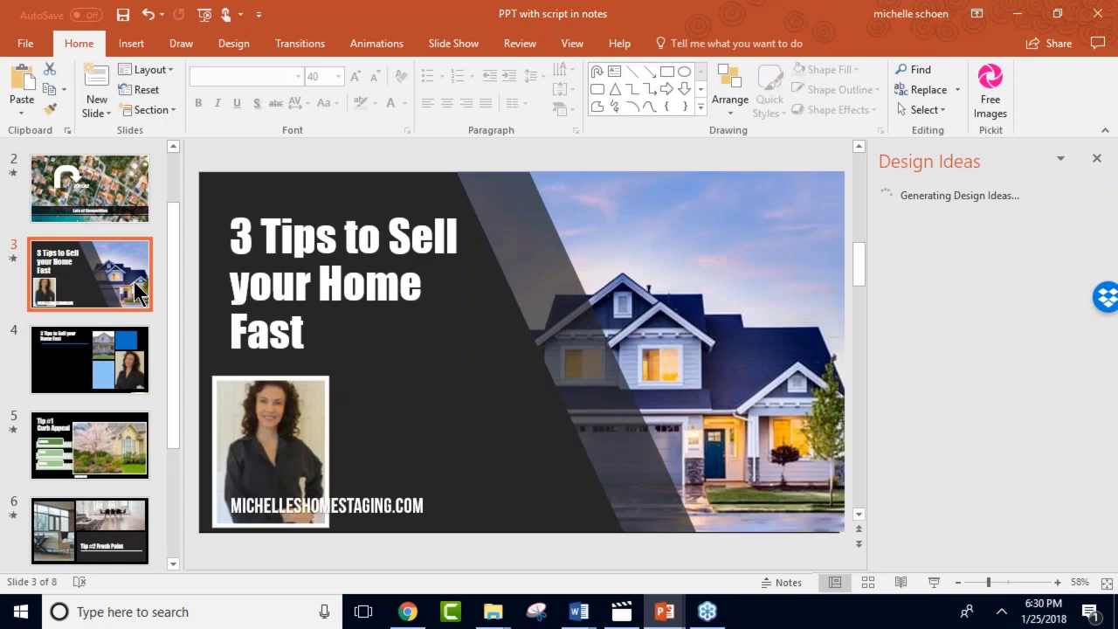
left_click(144, 354)
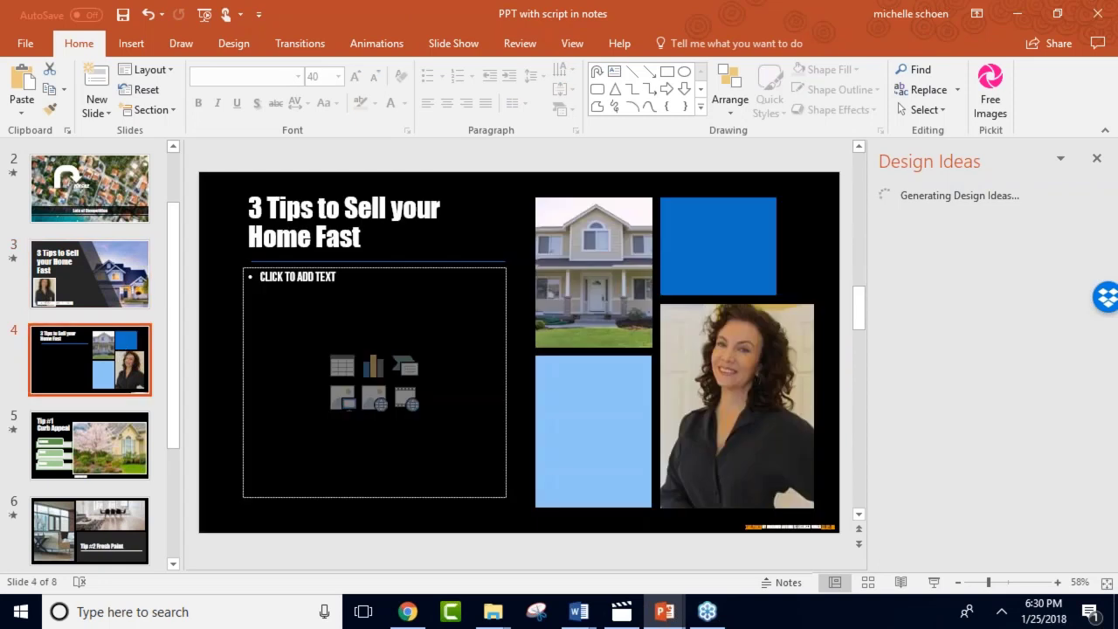
Add the home-staging business name as subtitle, enlarge it to 44 pt and remove its bullet.
left_click(259, 276)
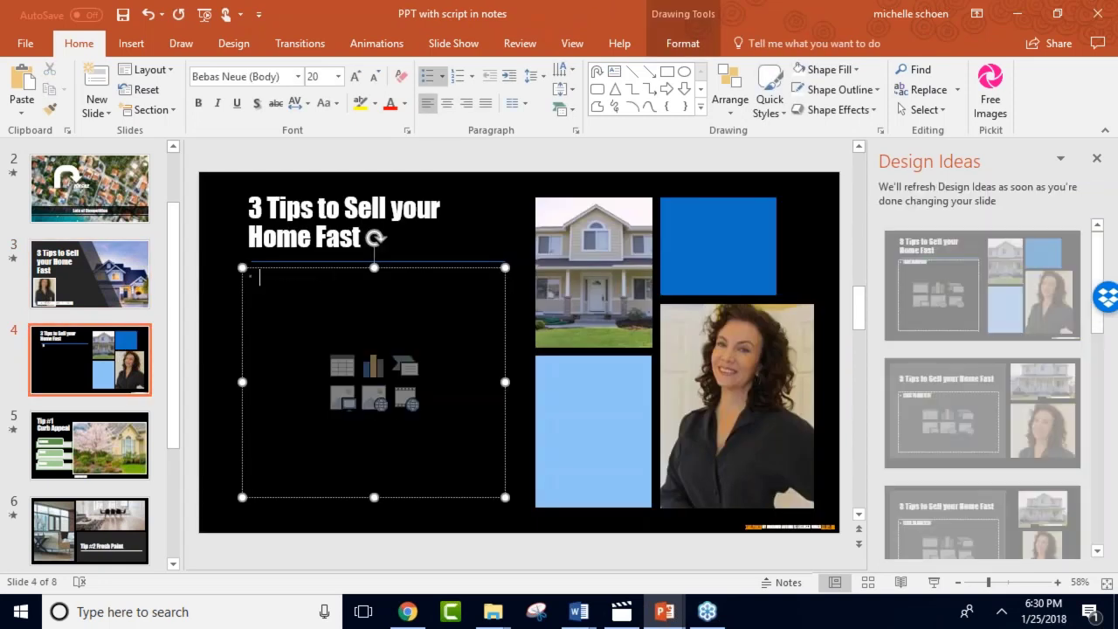
type("MICHELLE'S")
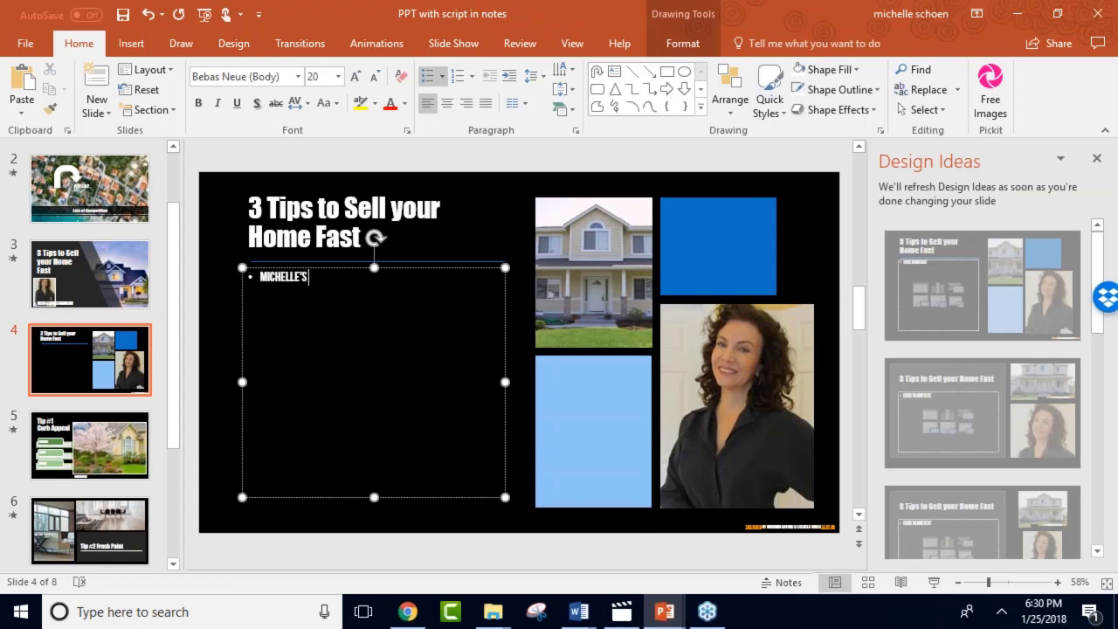
type(" HOME STAGING")
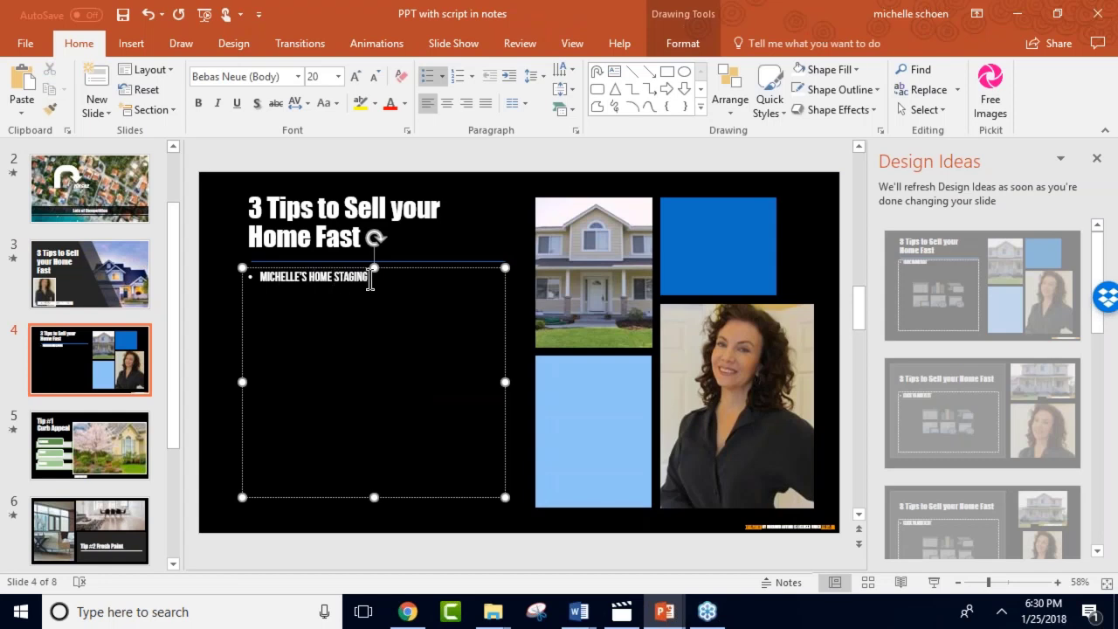
left_click_drag(371, 277, 265, 281)
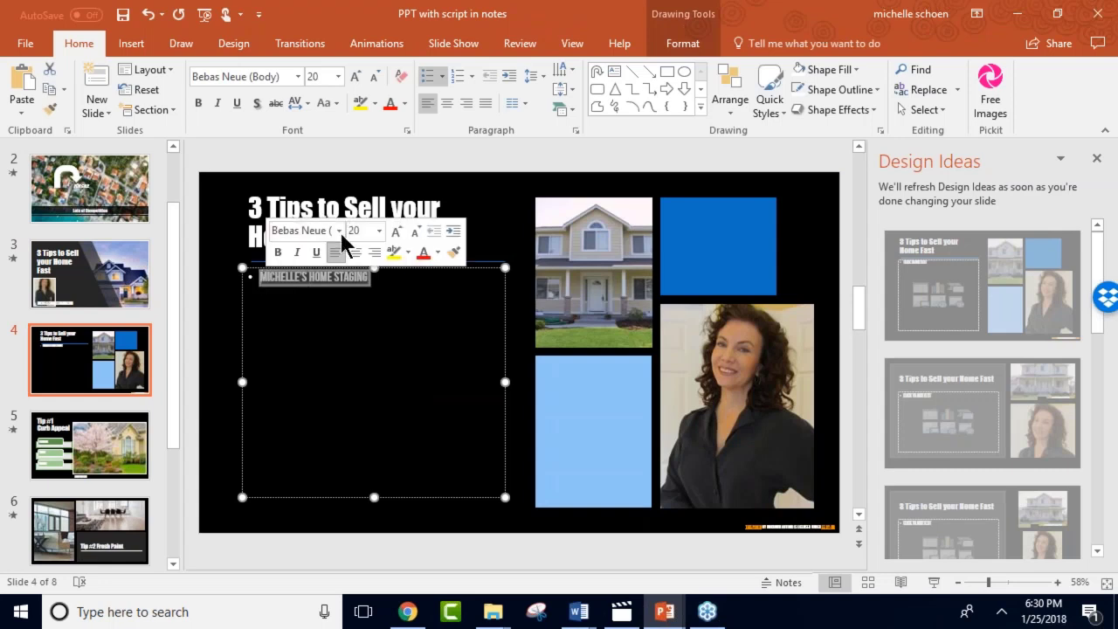
left_click(356, 79)
left_click(355, 78)
left_click(356, 78)
left_click(355, 79)
left_click(356, 78)
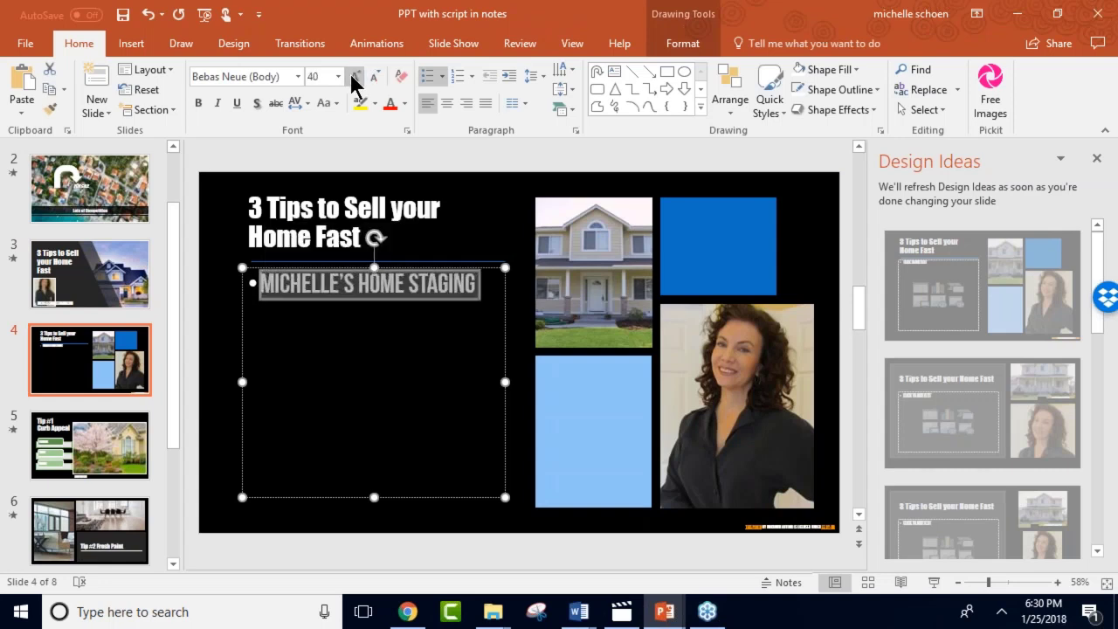
left_click(356, 78)
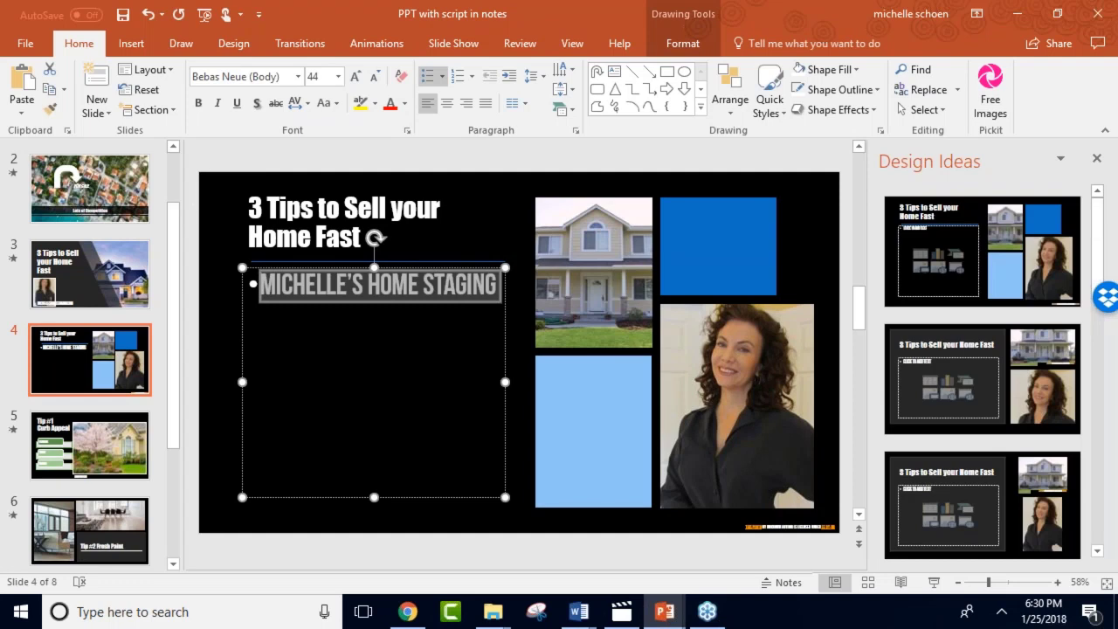
left_click(183, 208)
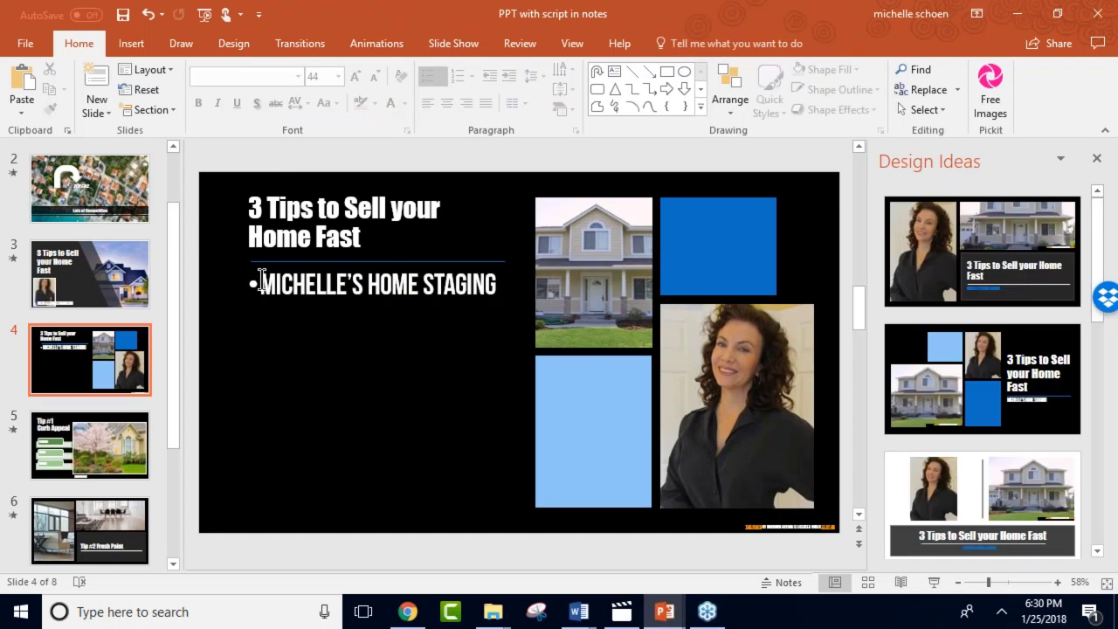
left_click(260, 281)
key("BackSpace")
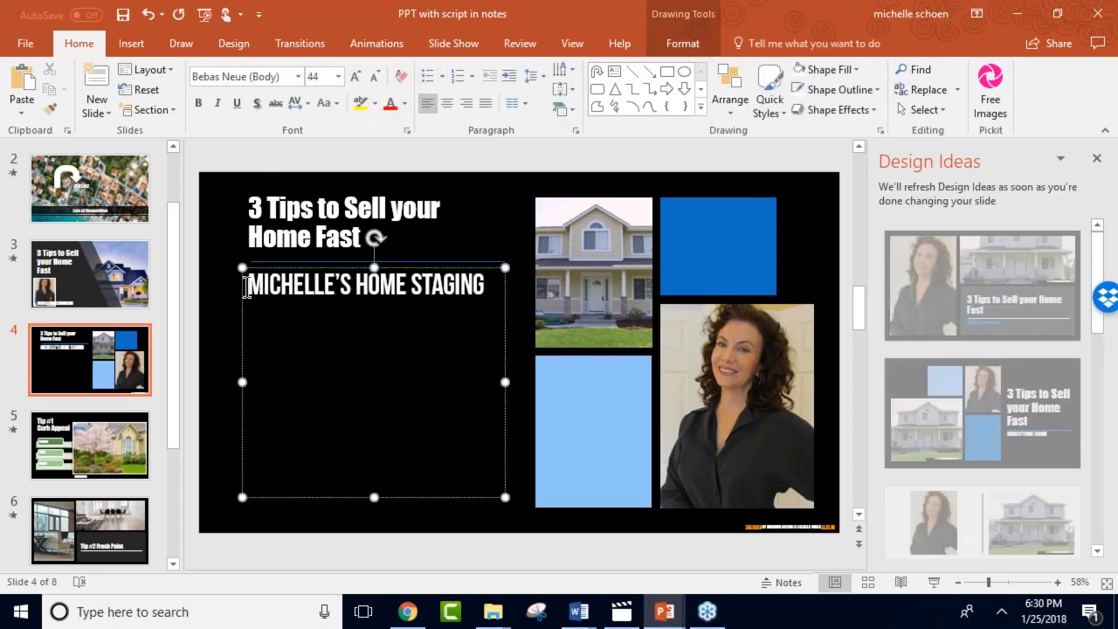
Add a new blank slide 6 right after the Tip #1 Curb Appeal slide.
left_click(144, 431)
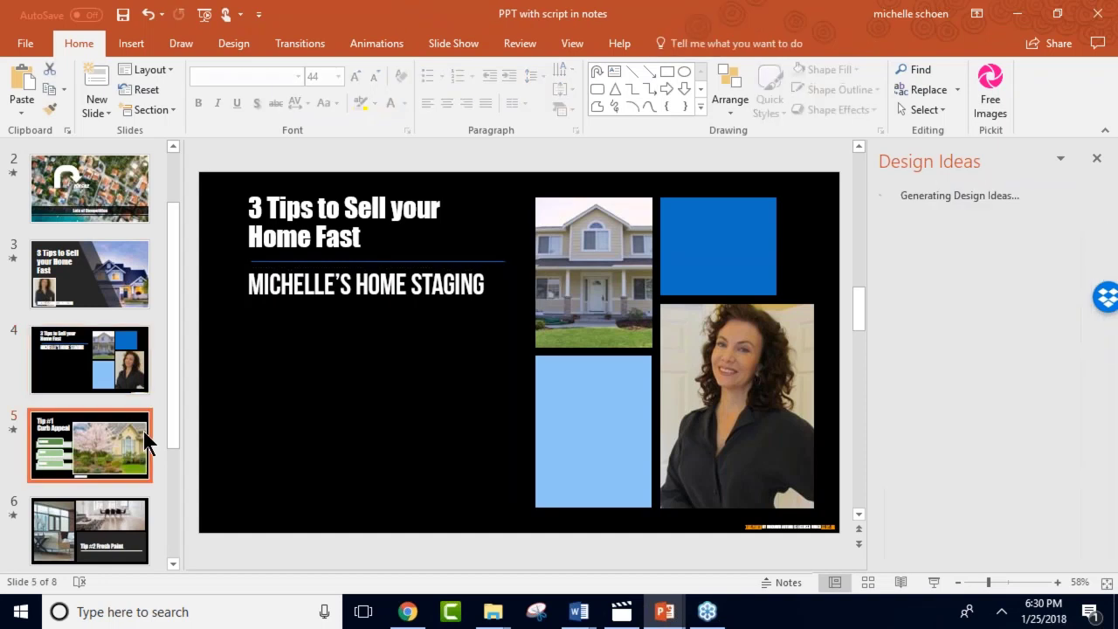
scroll(171, 463, "down", 2)
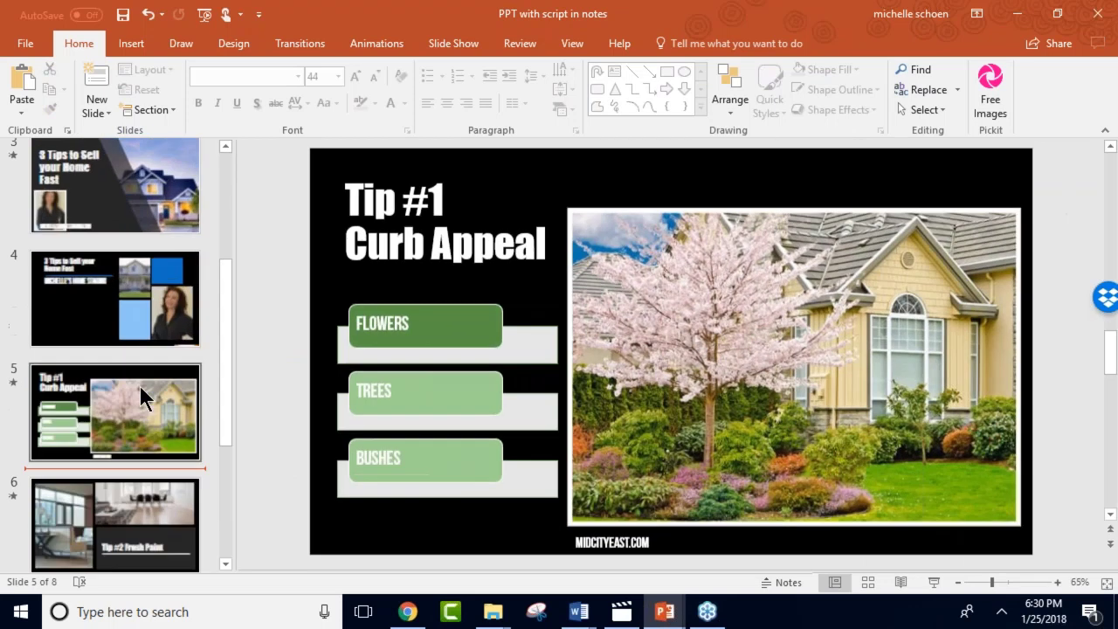
left_click_drag(142, 394, 177, 470)
right_click(177, 470)
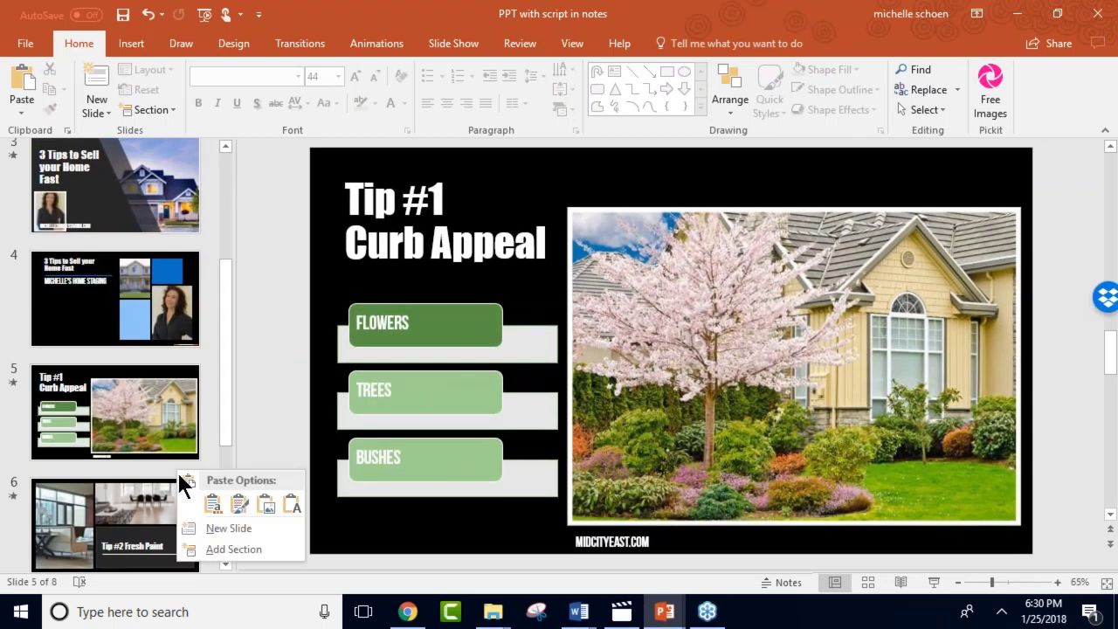
left_click(206, 521)
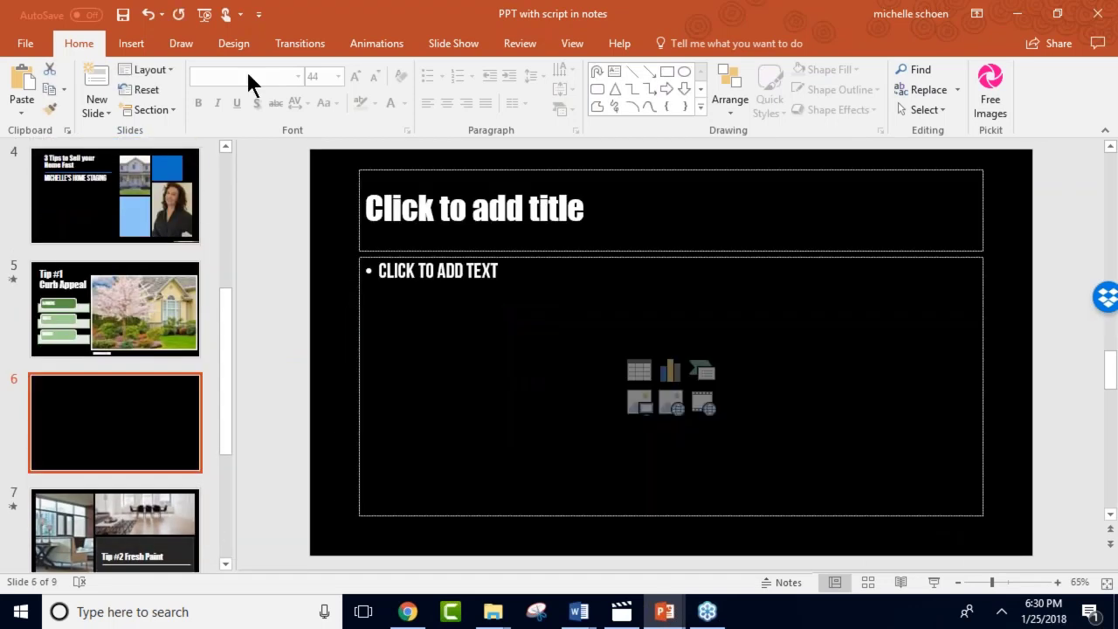
left_click(136, 39)
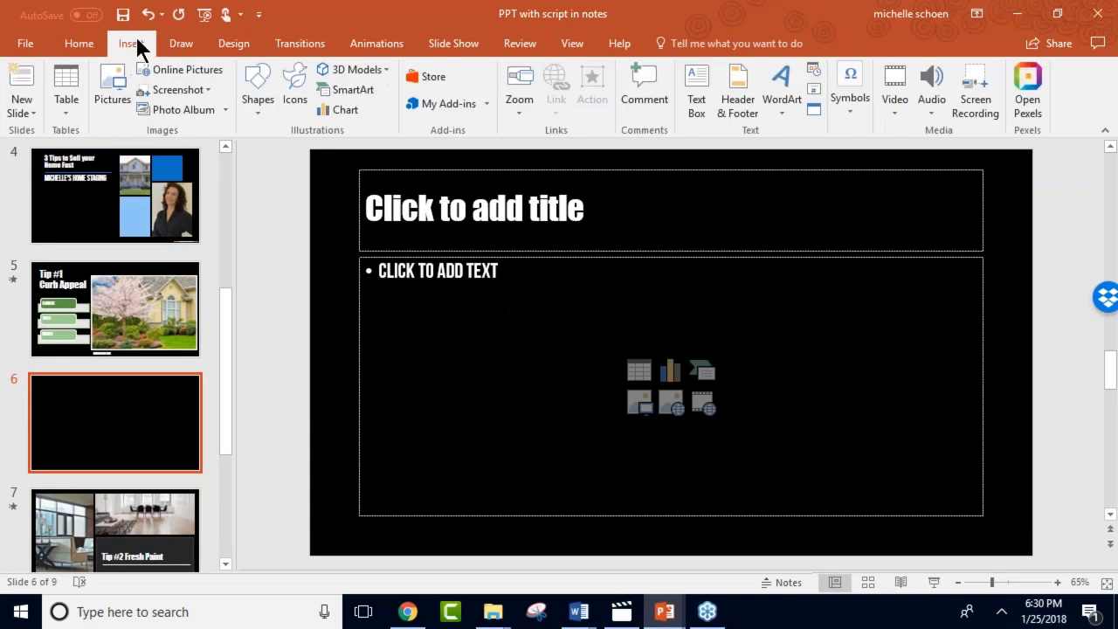
Search the Pexels stock photo panel for 'curb appeal', then go back and start a new search.
left_click(1029, 96)
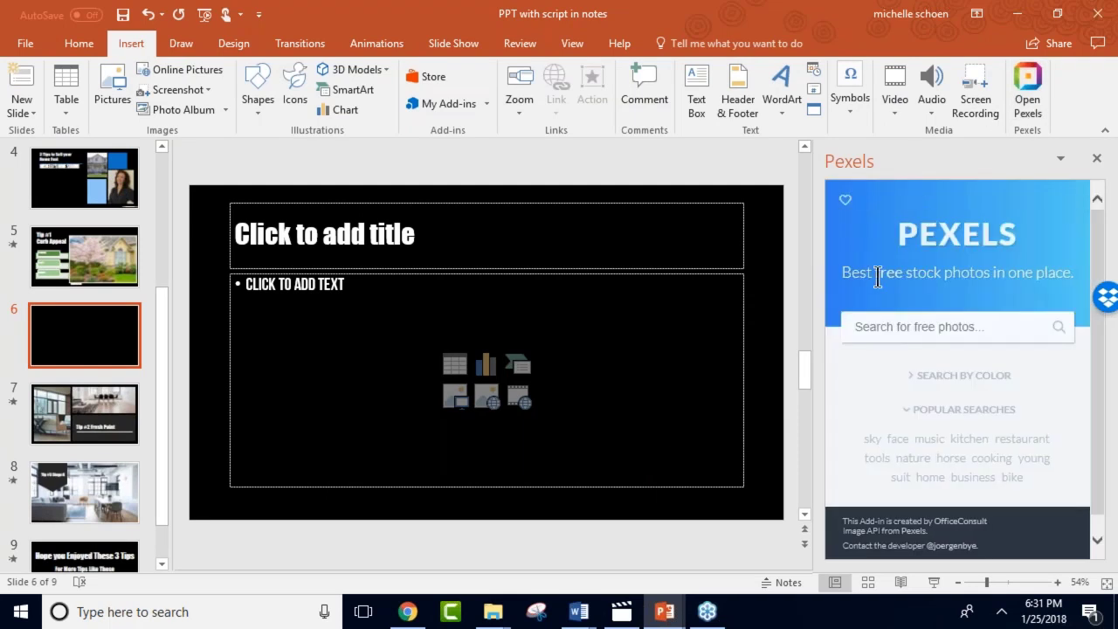
left_click(872, 326)
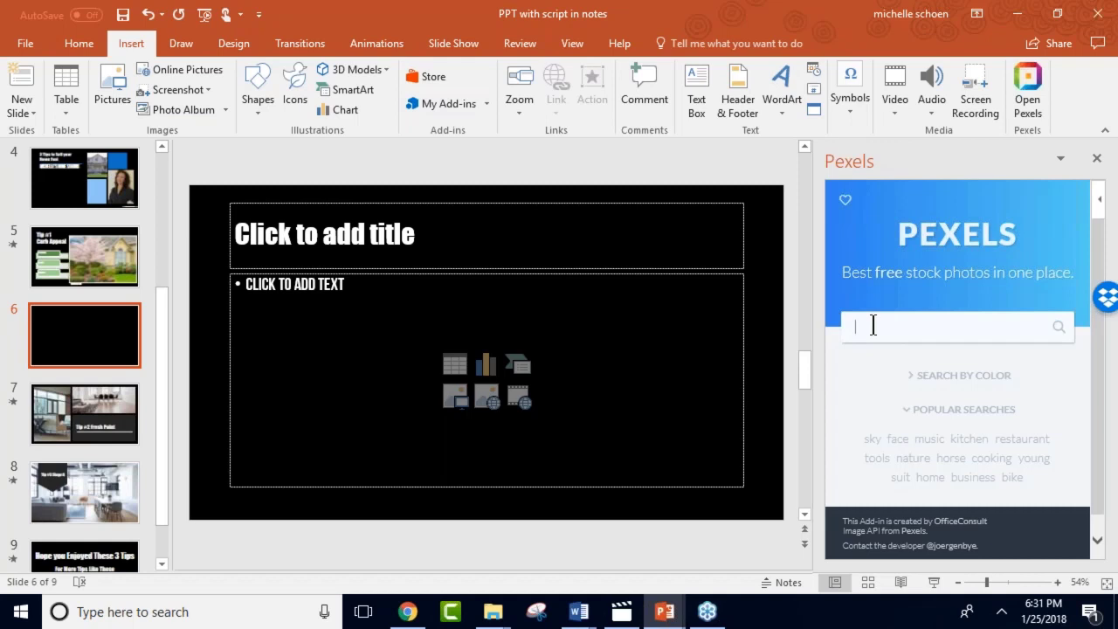
type("curb appeal")
key("Return")
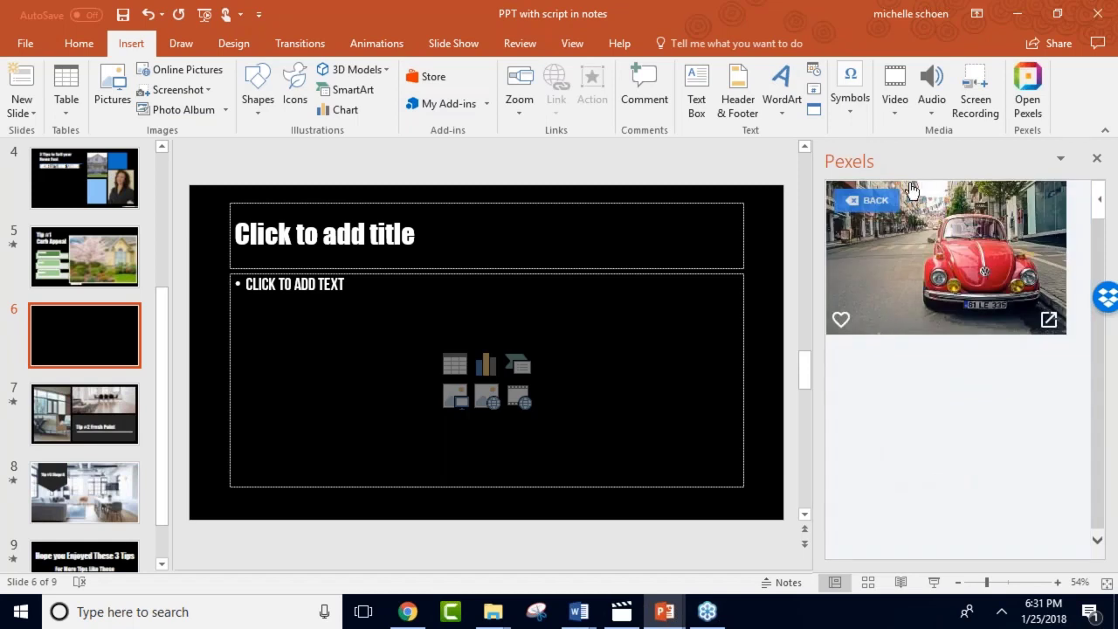
left_click(869, 201)
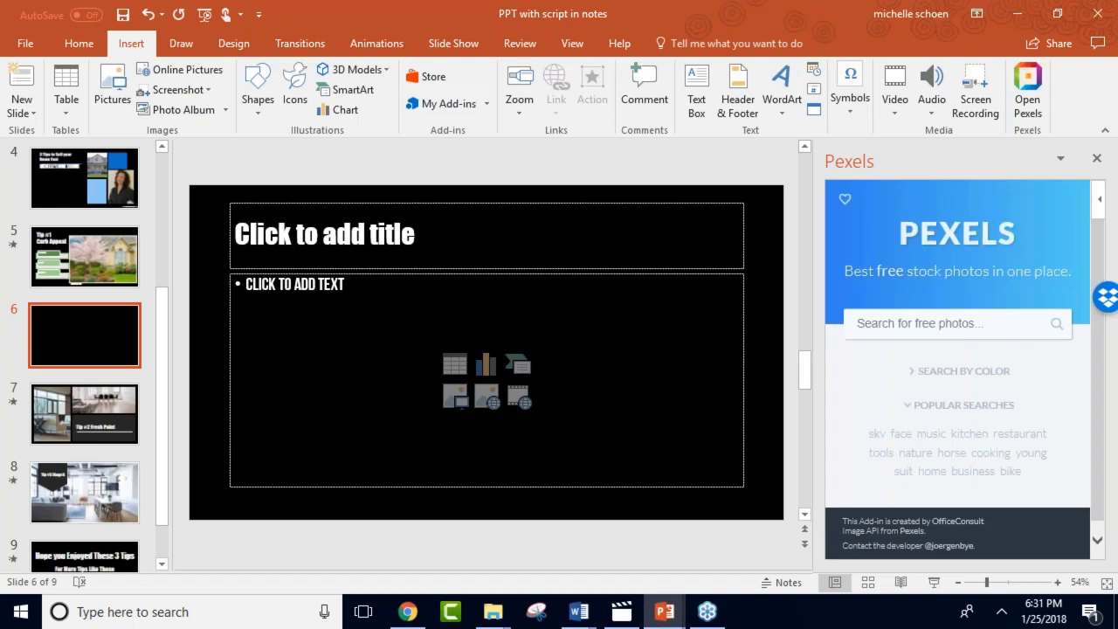
left_click(898, 321)
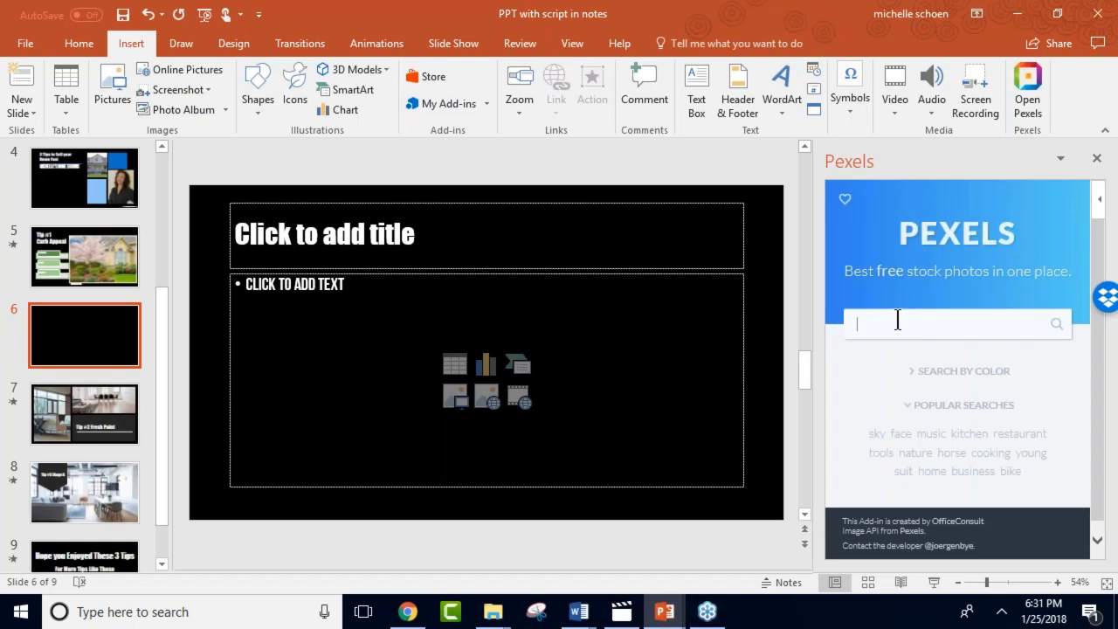
type("curb appeal")
Search Online Pictures on Bing for 'curb appeal'.
key("Return")
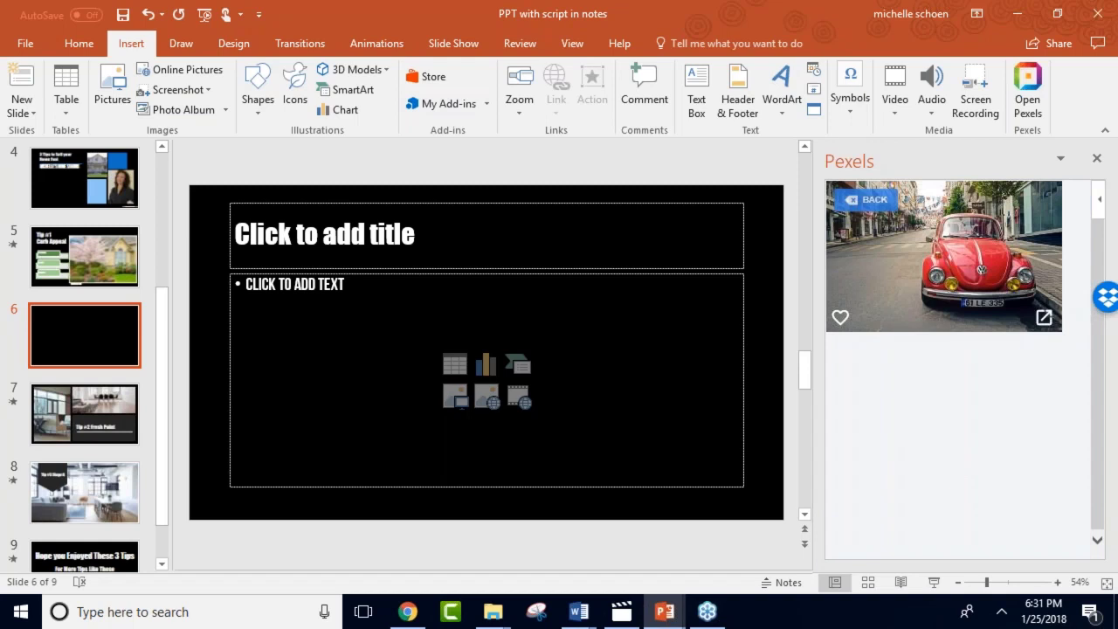
left_click(186, 73)
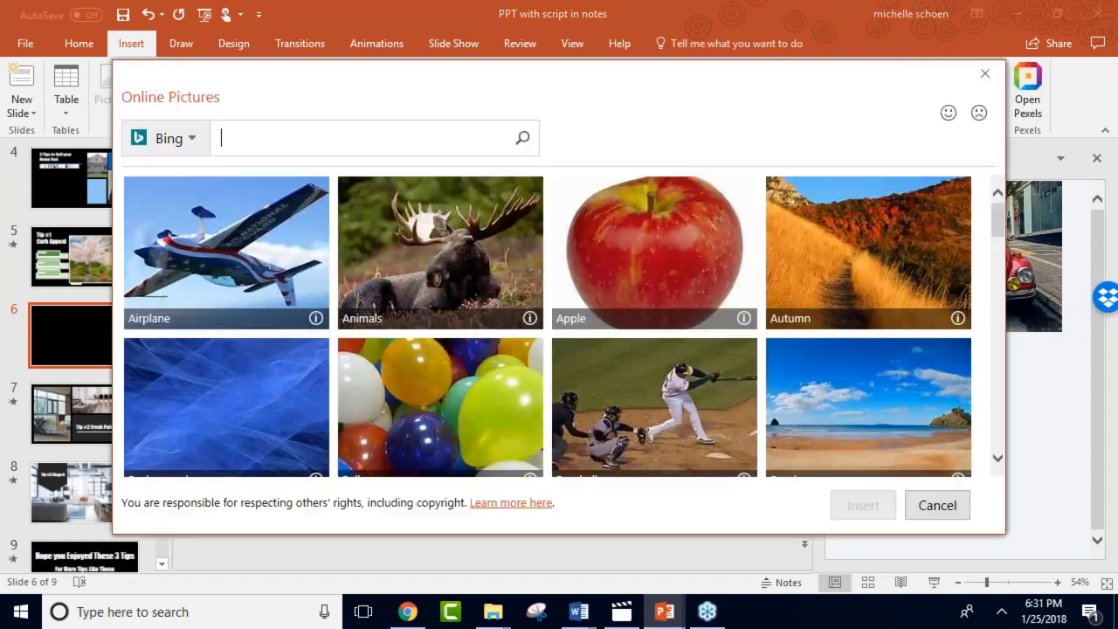
left_click(241, 154)
type("curb appeal")
key("Return")
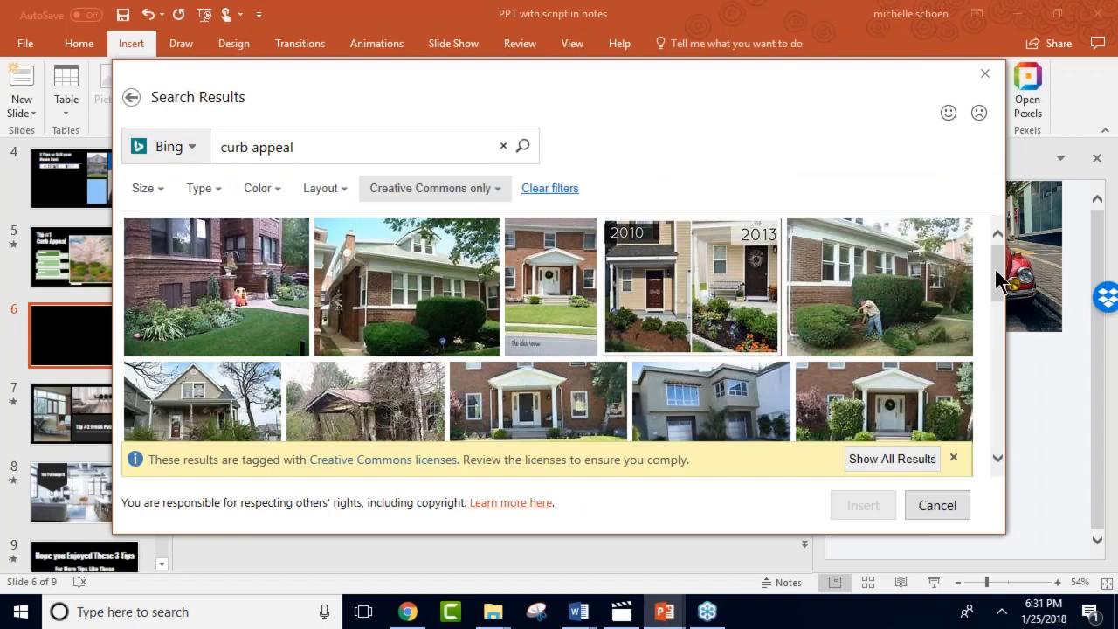
Scroll the results and select the front-steps flower planter photo.
scroll(996, 278, "down", 10)
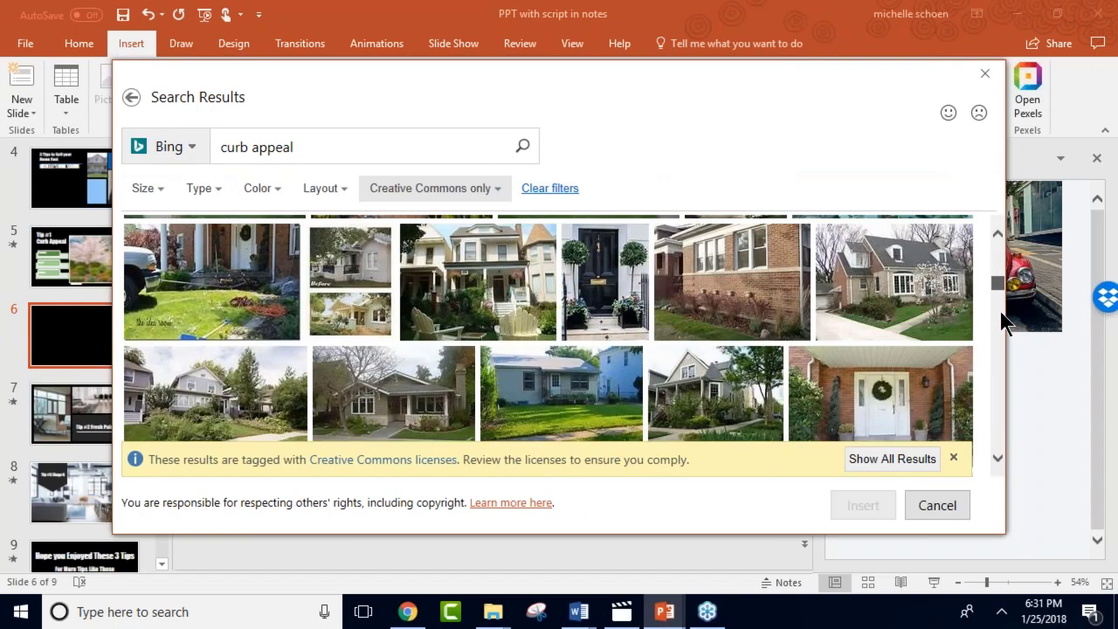
scroll(1003, 323, "down", 8)
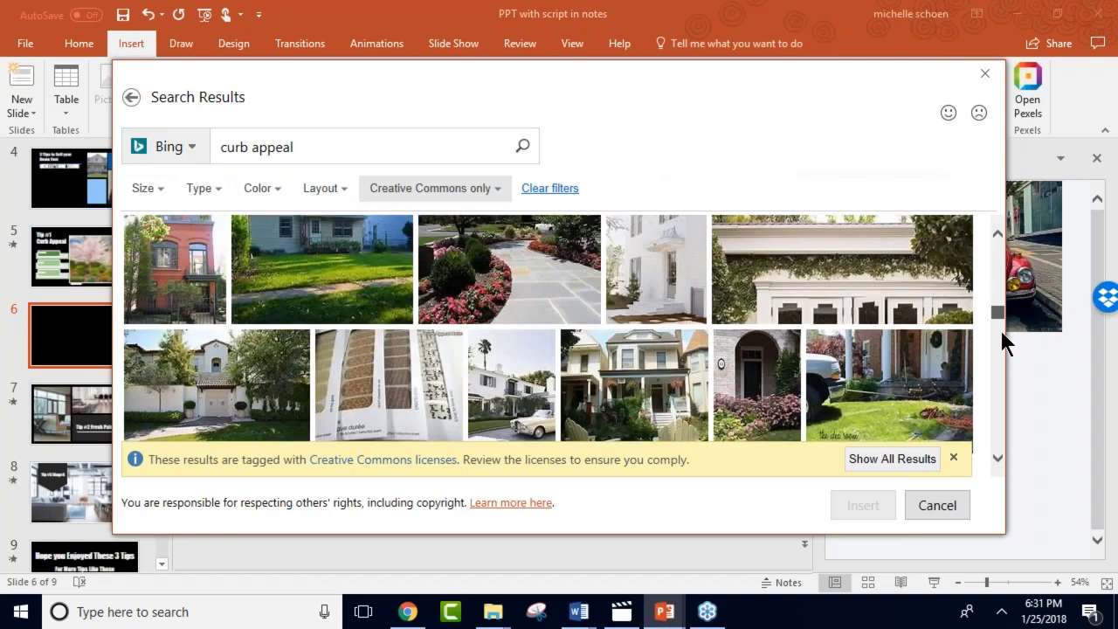
scroll(1002, 334, "down", 2)
scroll(1002, 332, "down", 5)
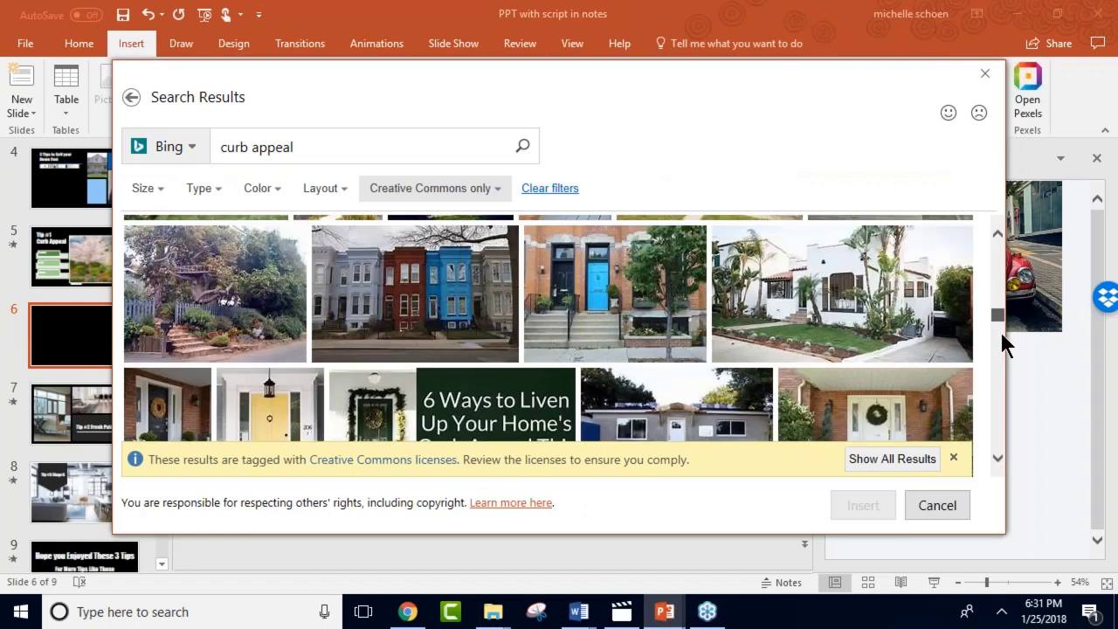
scroll(1002, 335, "down", 3)
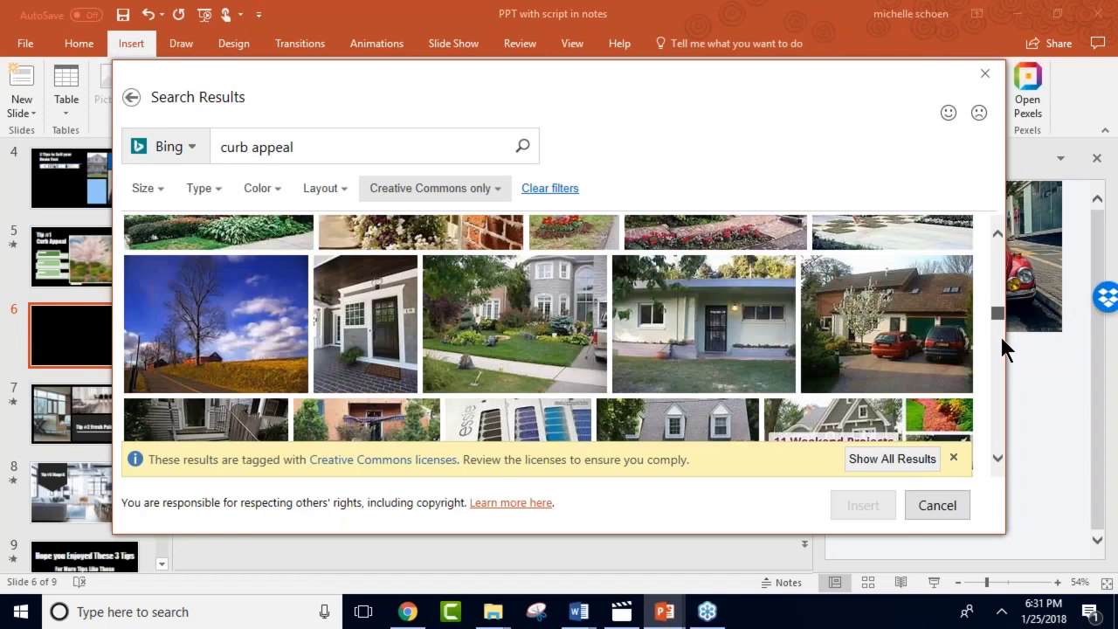
scroll(1005, 348, "down", 3)
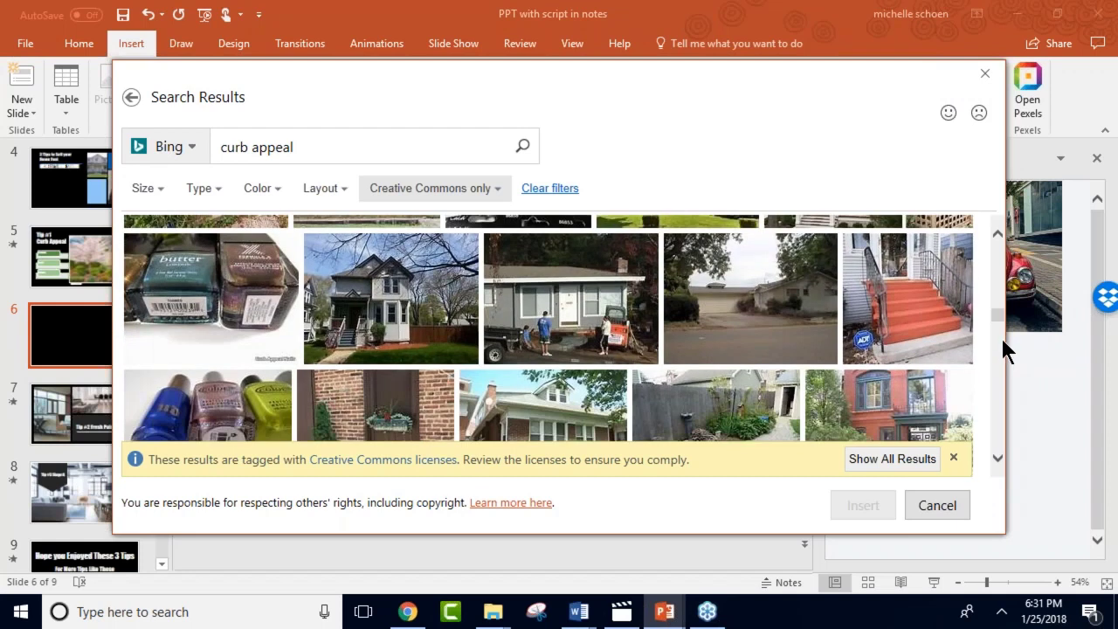
scroll(998, 353, "down", 5)
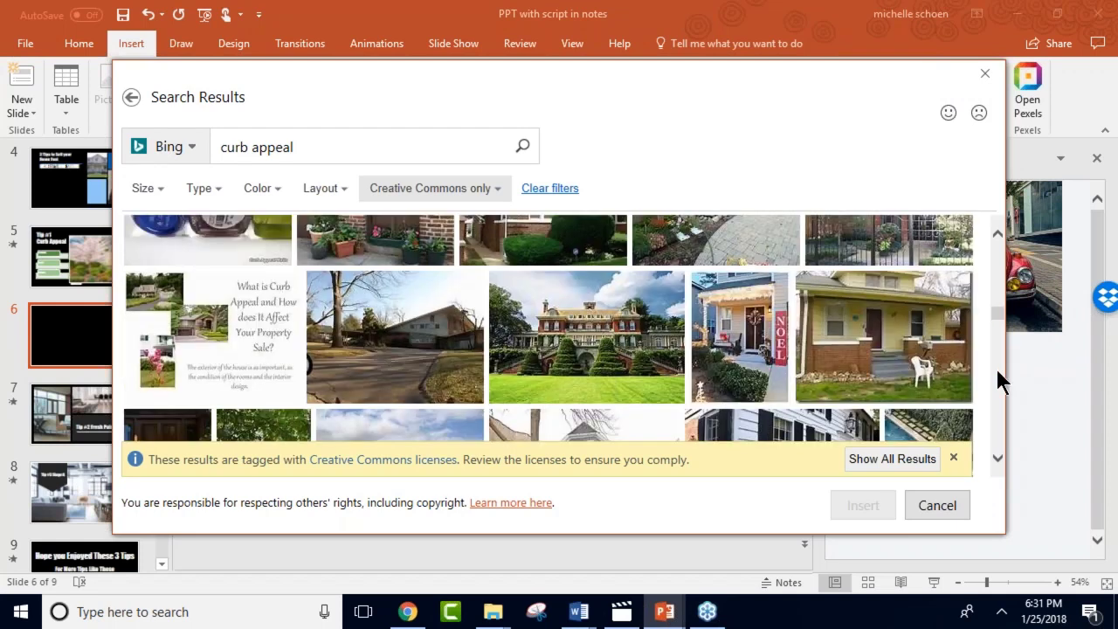
scroll(999, 367, "down", 2)
scroll(995, 366, "down", 2)
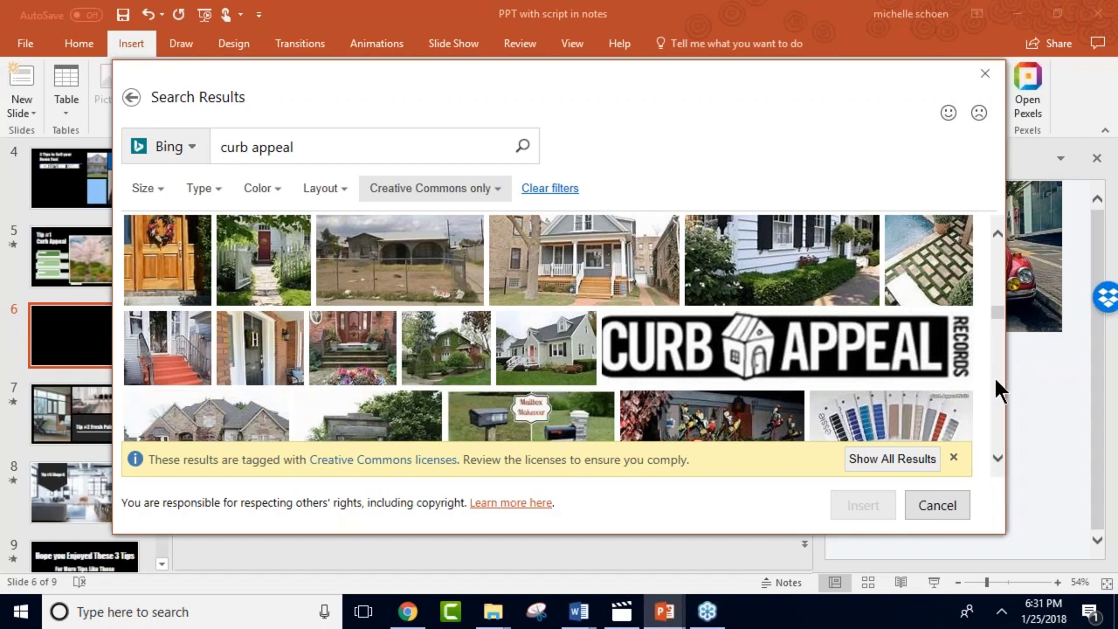
left_click(340, 360)
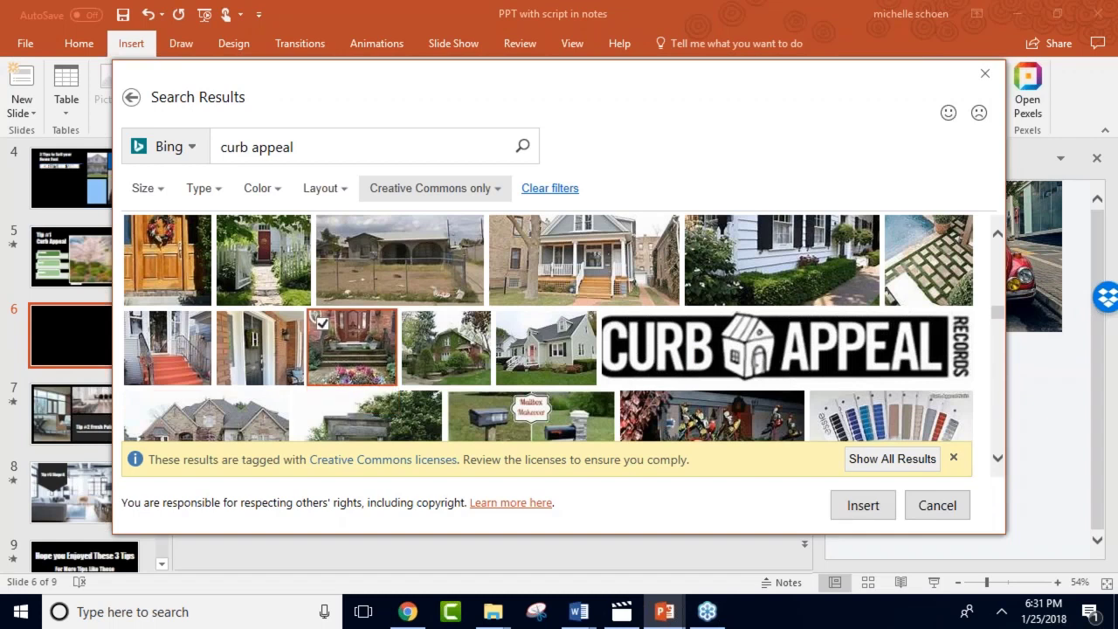
Insert the planter photo on slide 6, close Pexels and apply the third Design Ideas layout.
left_click(864, 505)
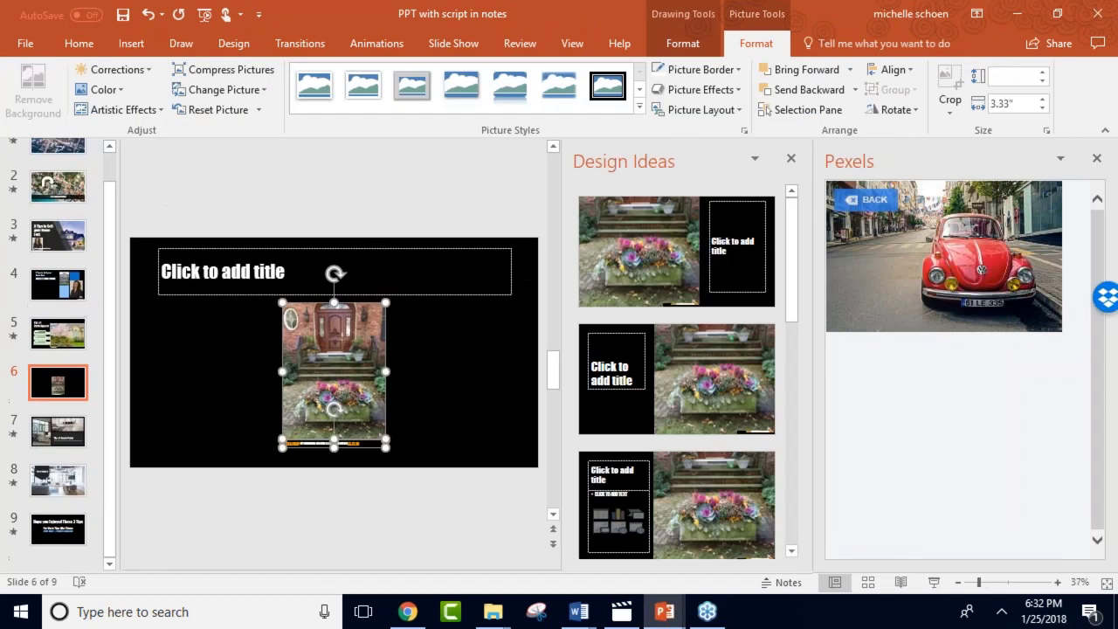
left_click(1097, 160)
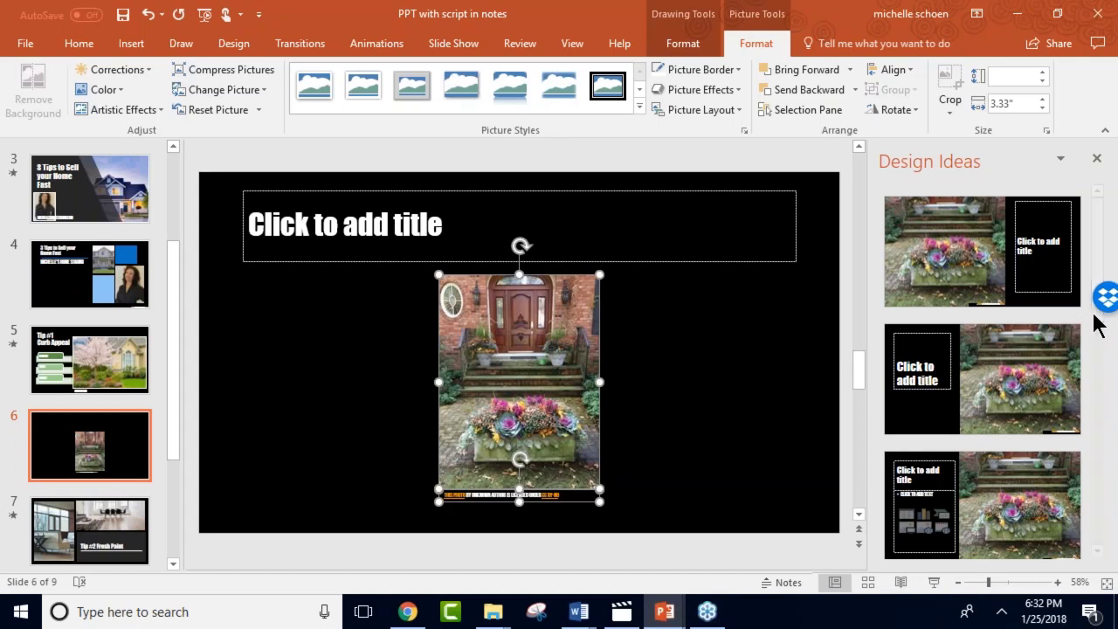
left_click(1027, 503)
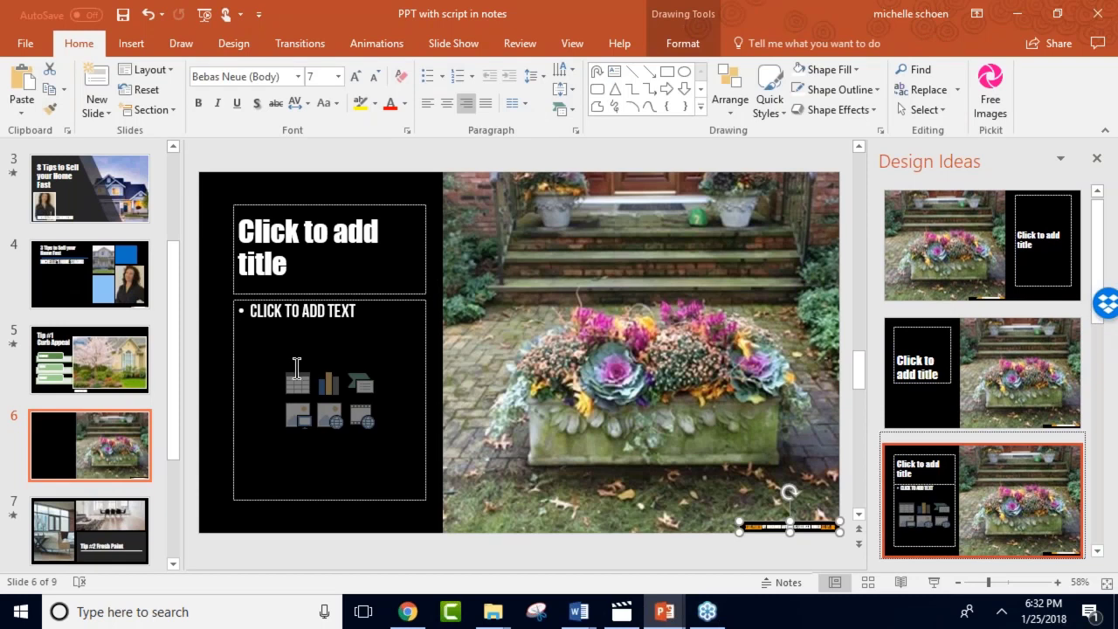
left_click(128, 375)
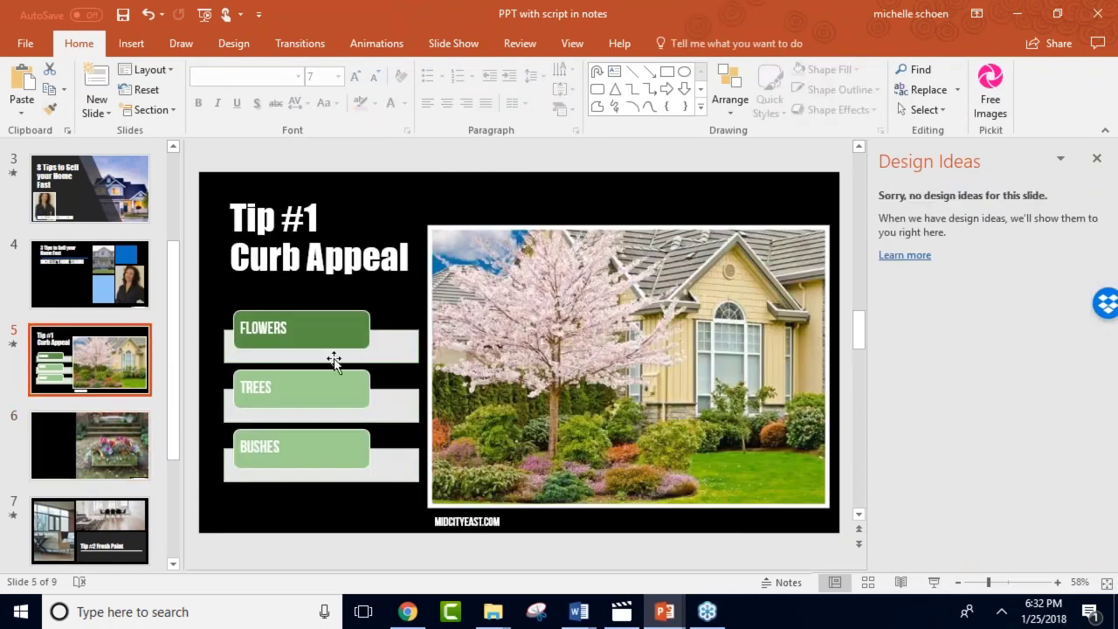
left_click(124, 432)
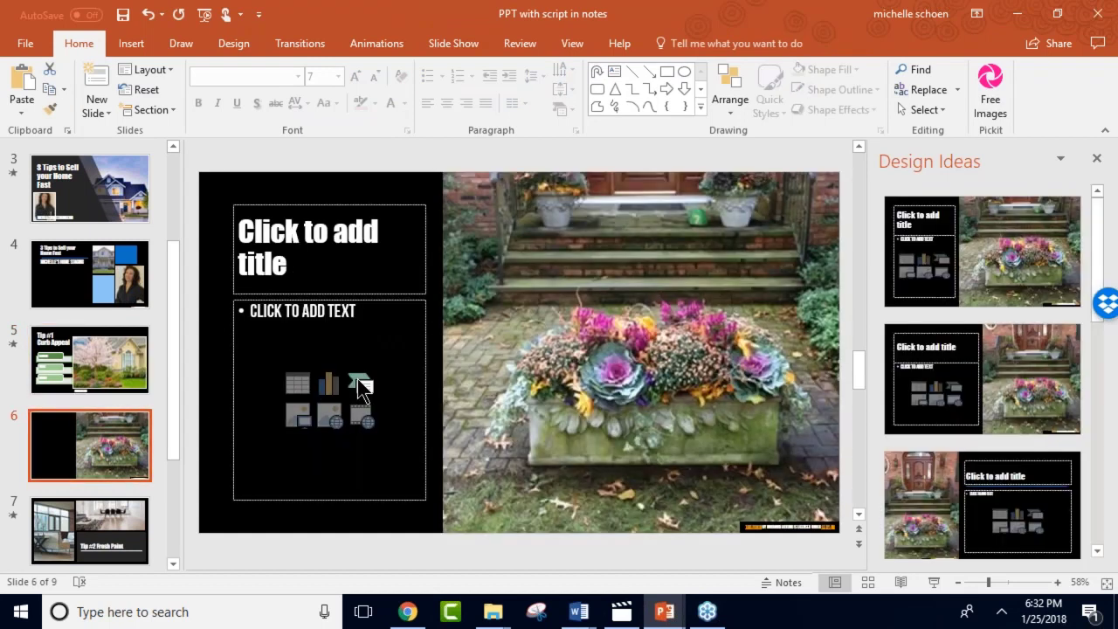
Insert a List > Vertical Box List SmartArt graphic into slide 6's text area.
left_click(359, 381)
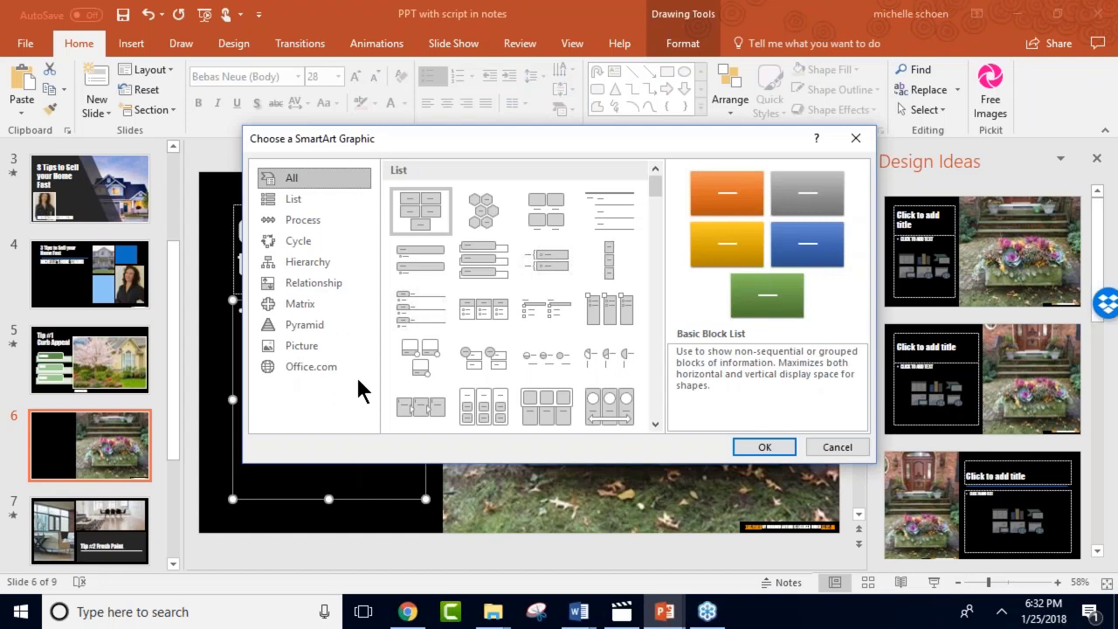
left_click(473, 249)
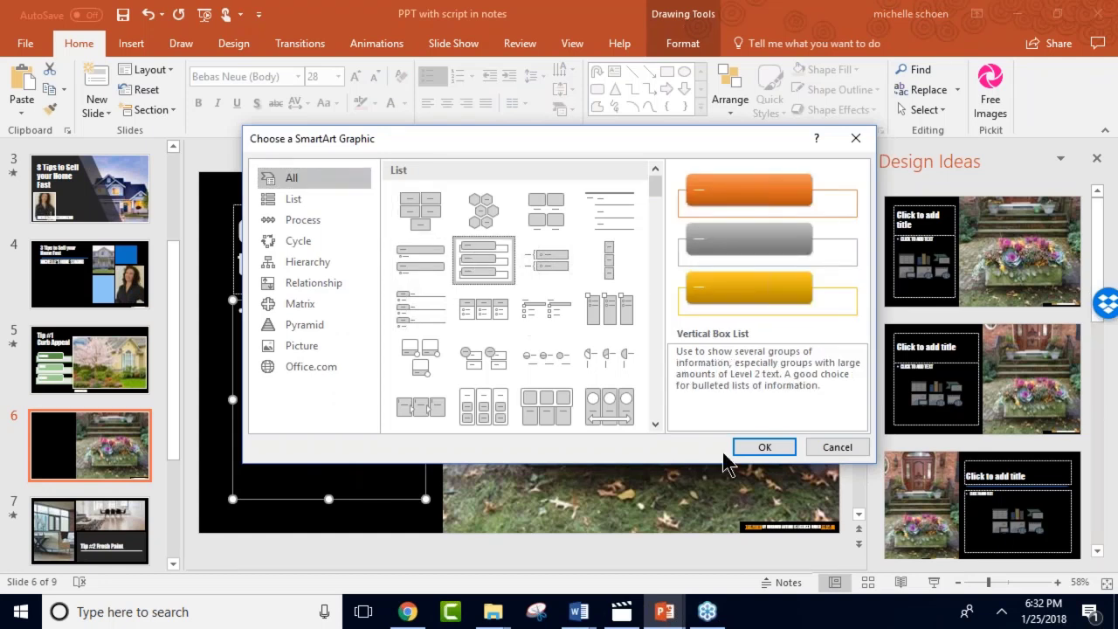
left_click(754, 449)
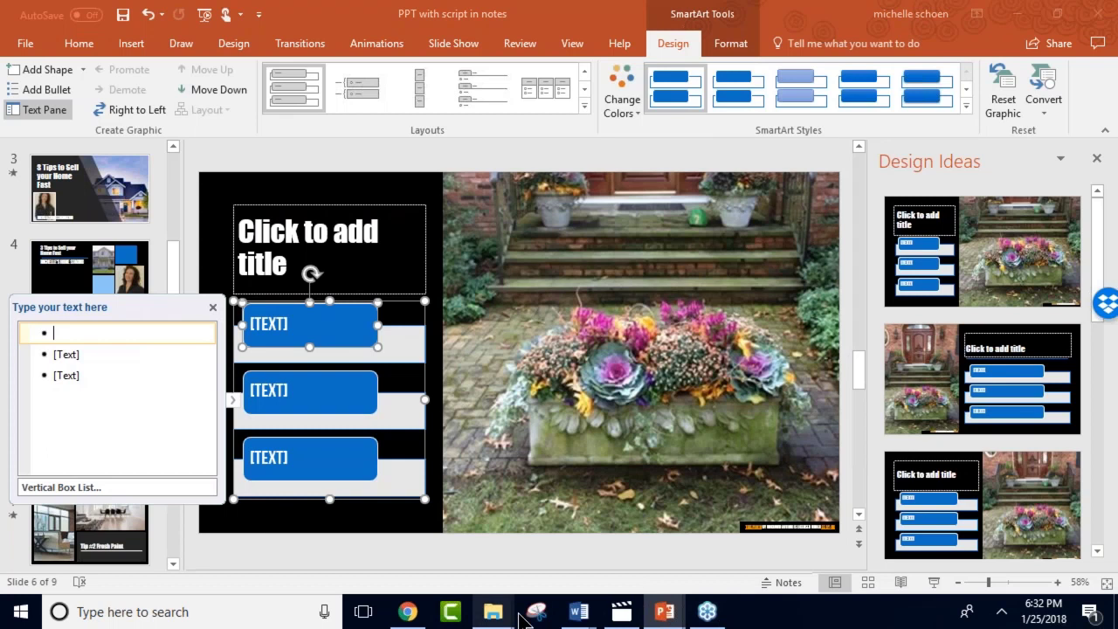
mouse_move(585, 617)
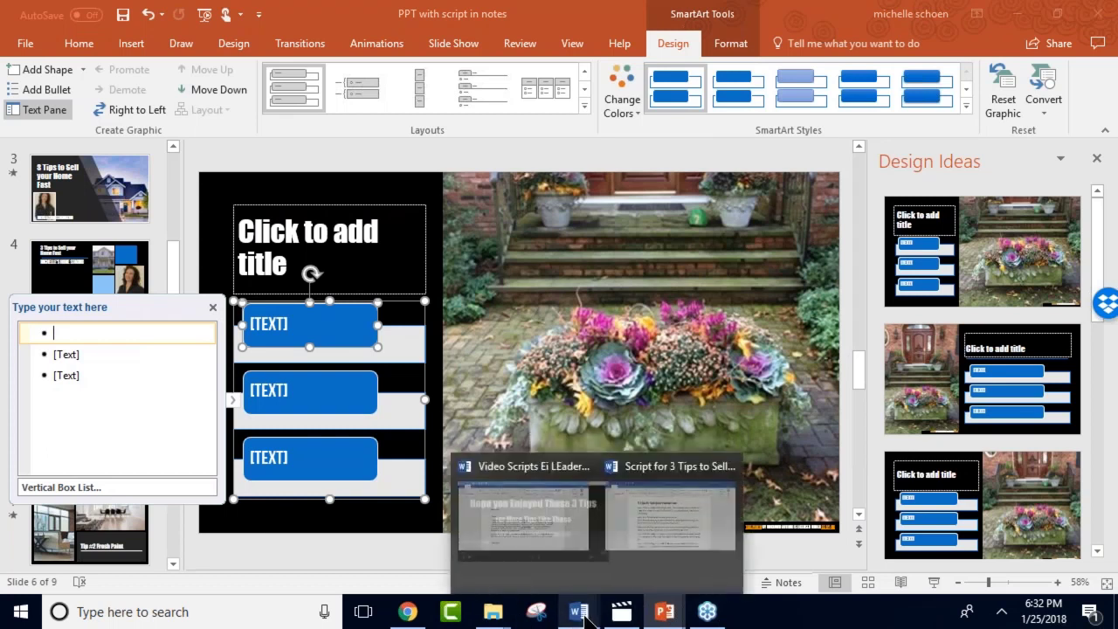
left_click(670, 515)
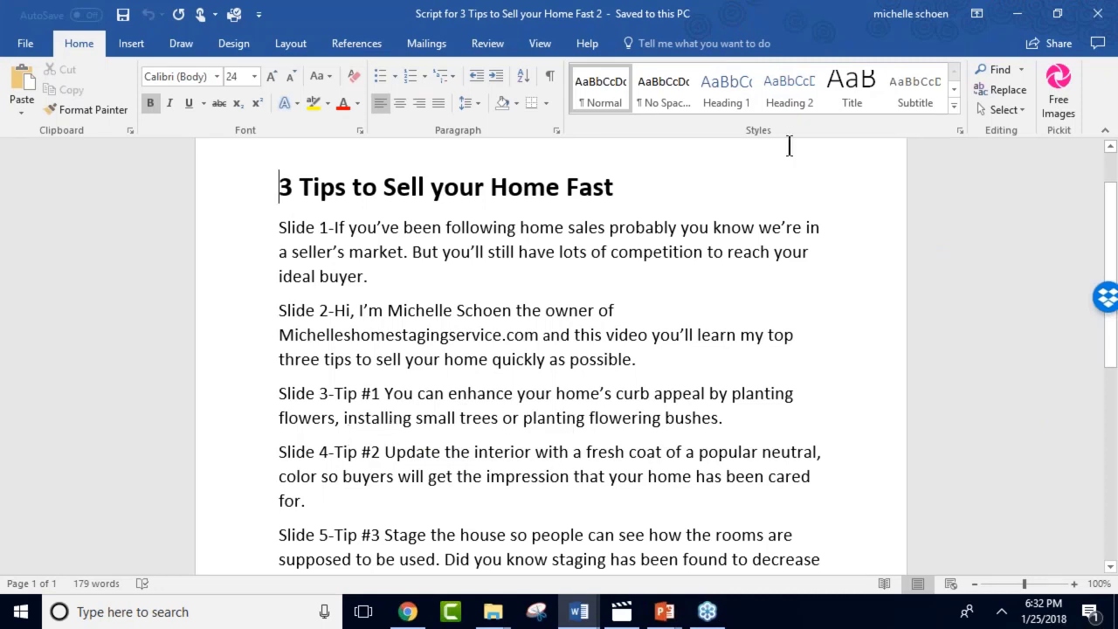
left_click(1022, 15)
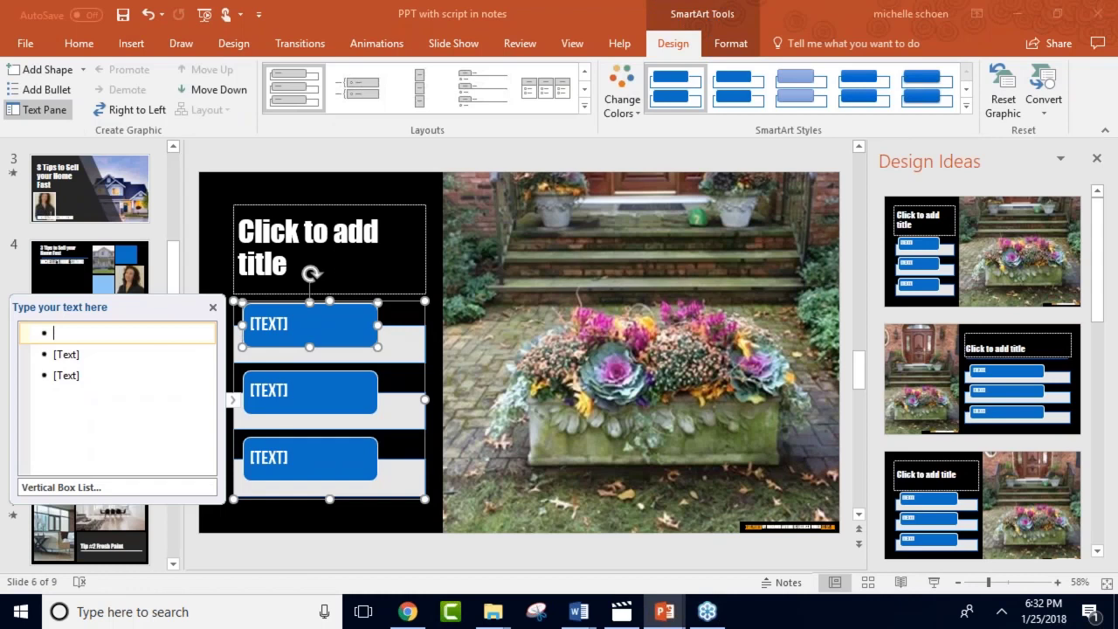
Label the SmartArt boxes Flowers, Trees and Bushes in the Text Pane, then close it.
type("f")
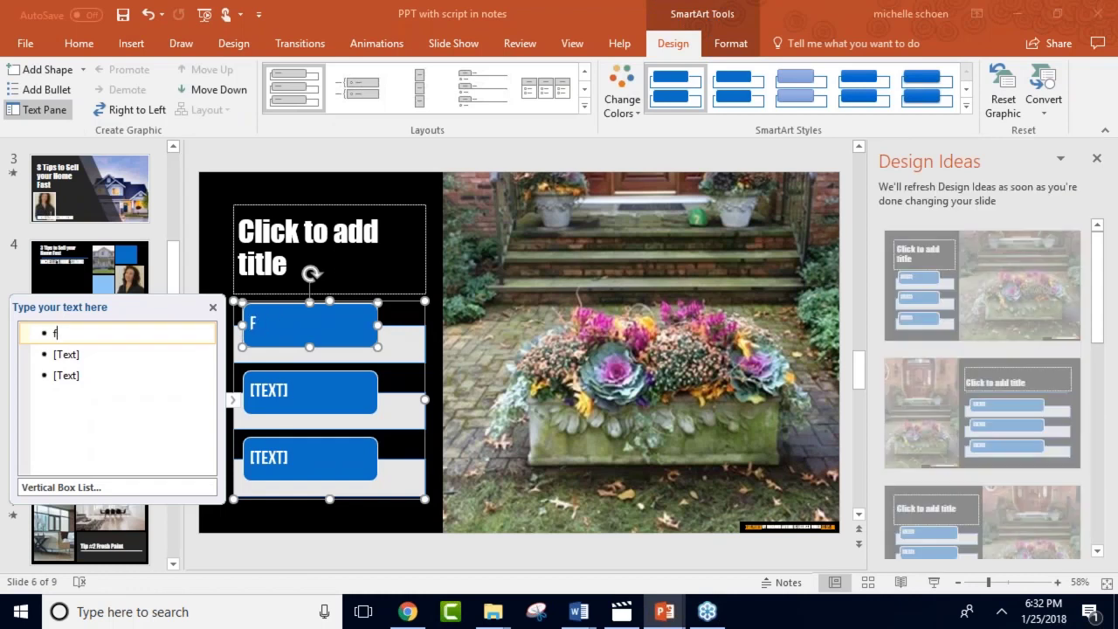
key("BackSpace")
type("Flowers")
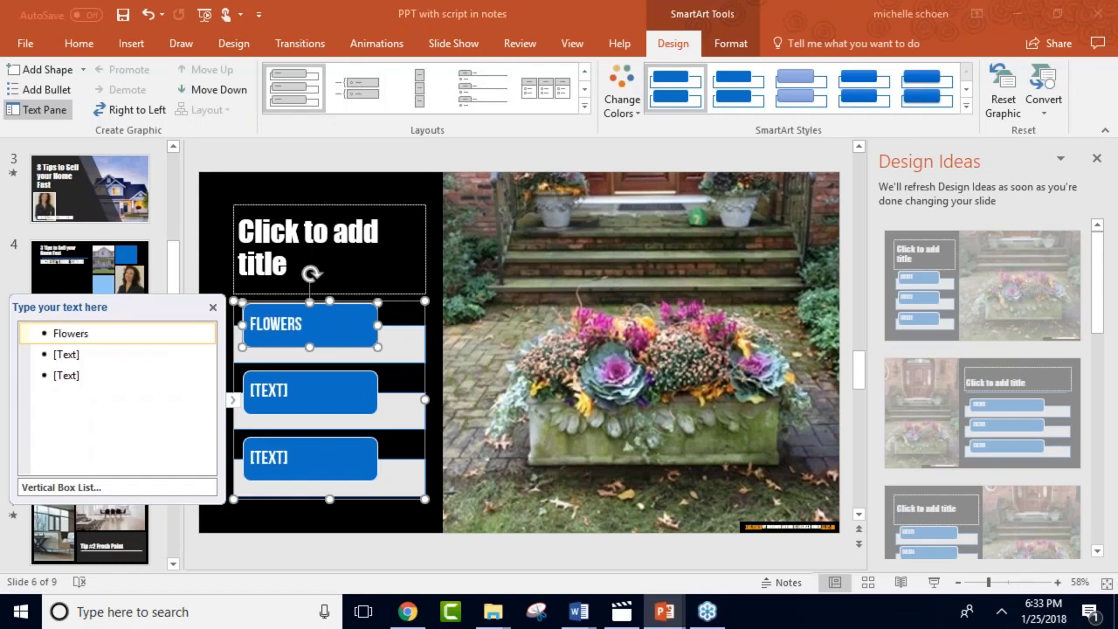
left_click(82, 356)
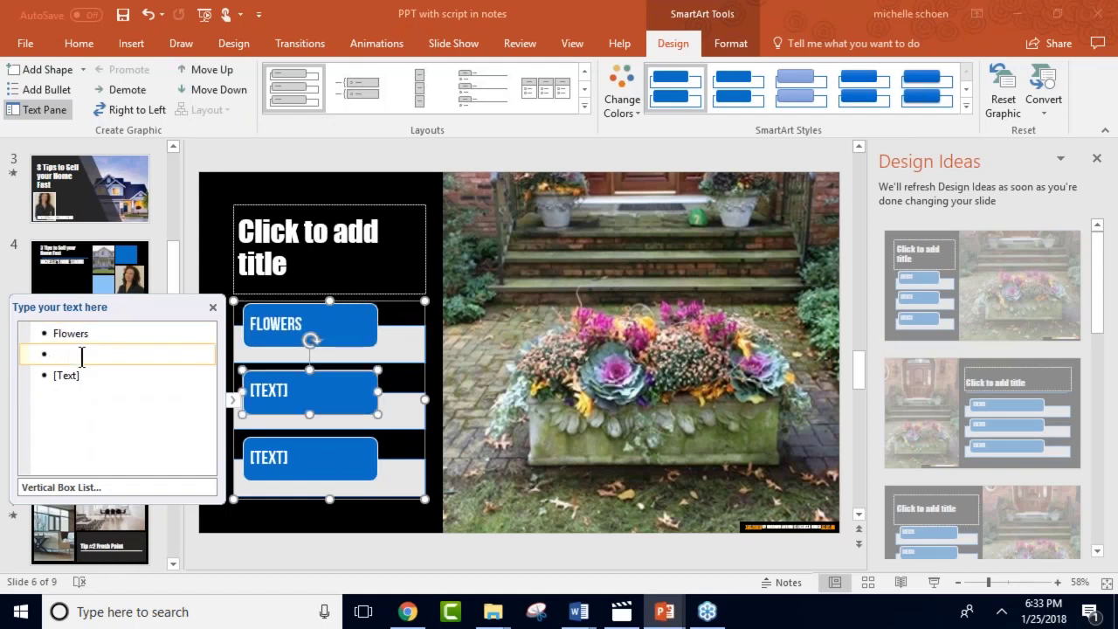
type("Trees")
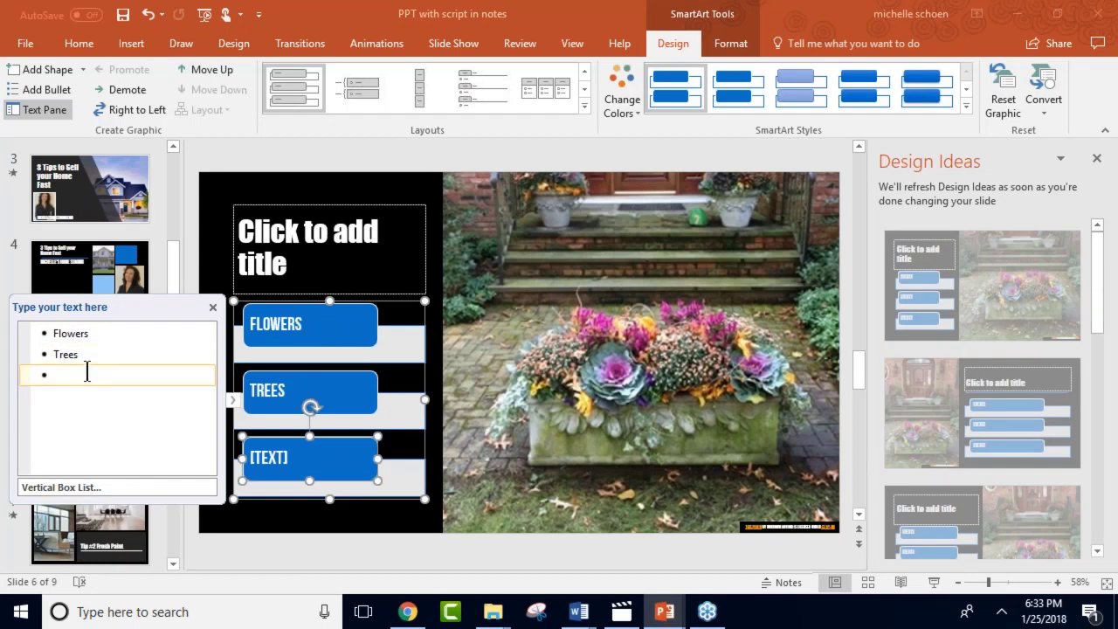
type("Bushes")
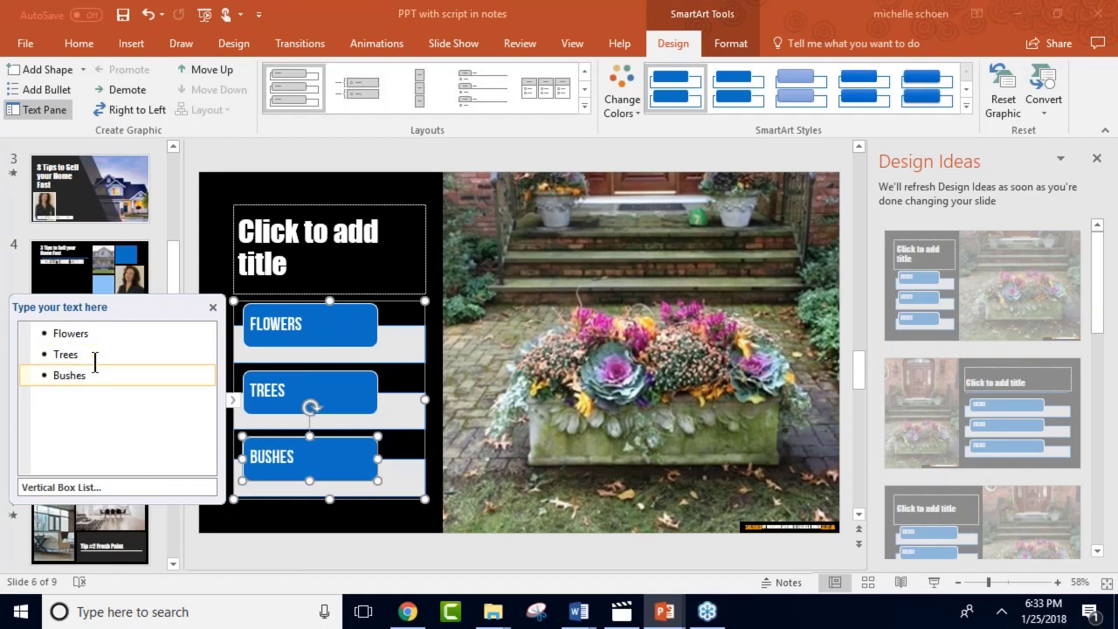
left_click(213, 307)
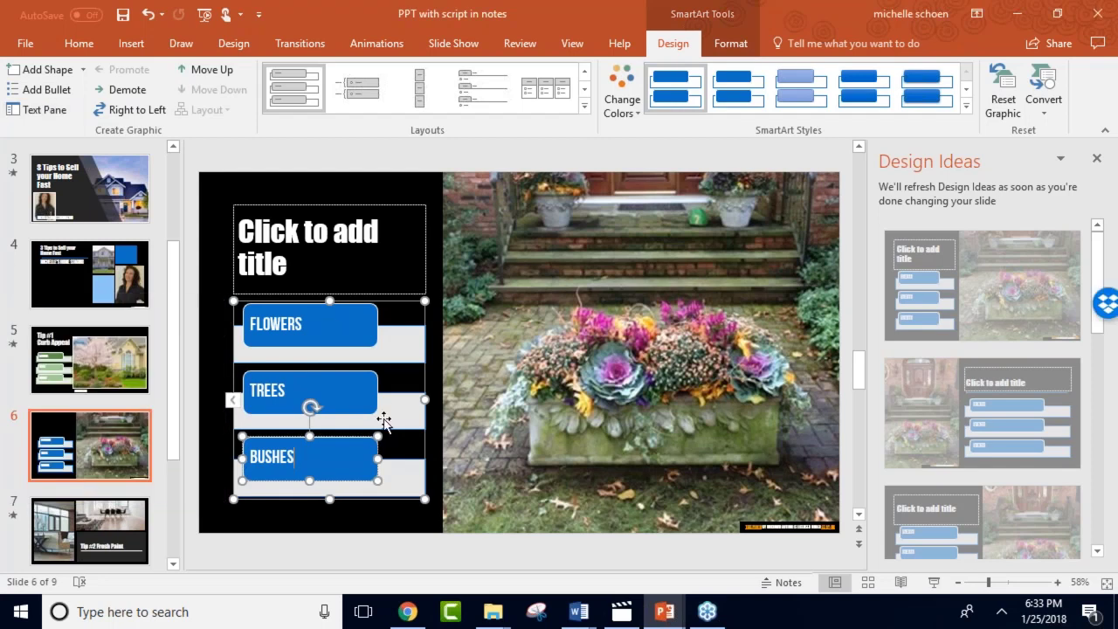
Select all three SmartArt boxes together.
left_click(326, 320)
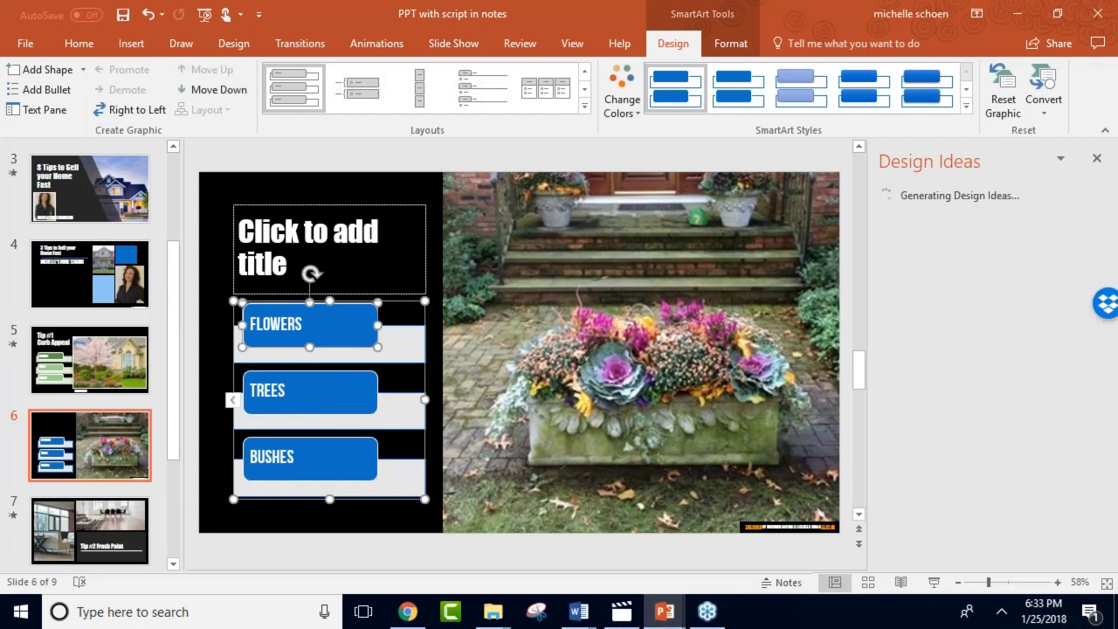
left_click(320, 383, "shift")
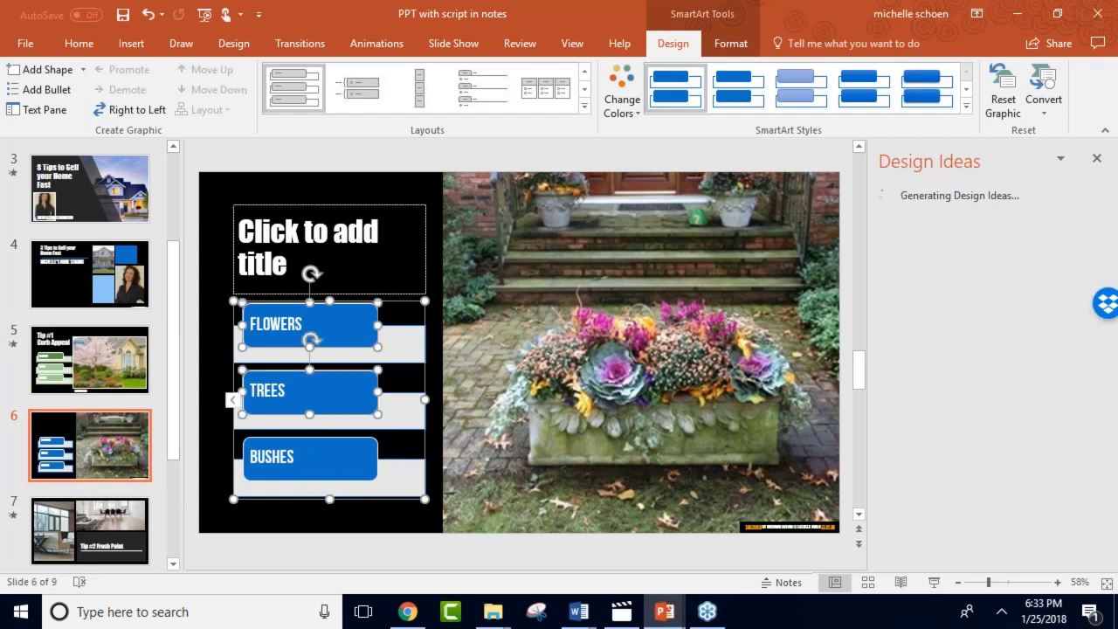
left_click(311, 462, "shift")
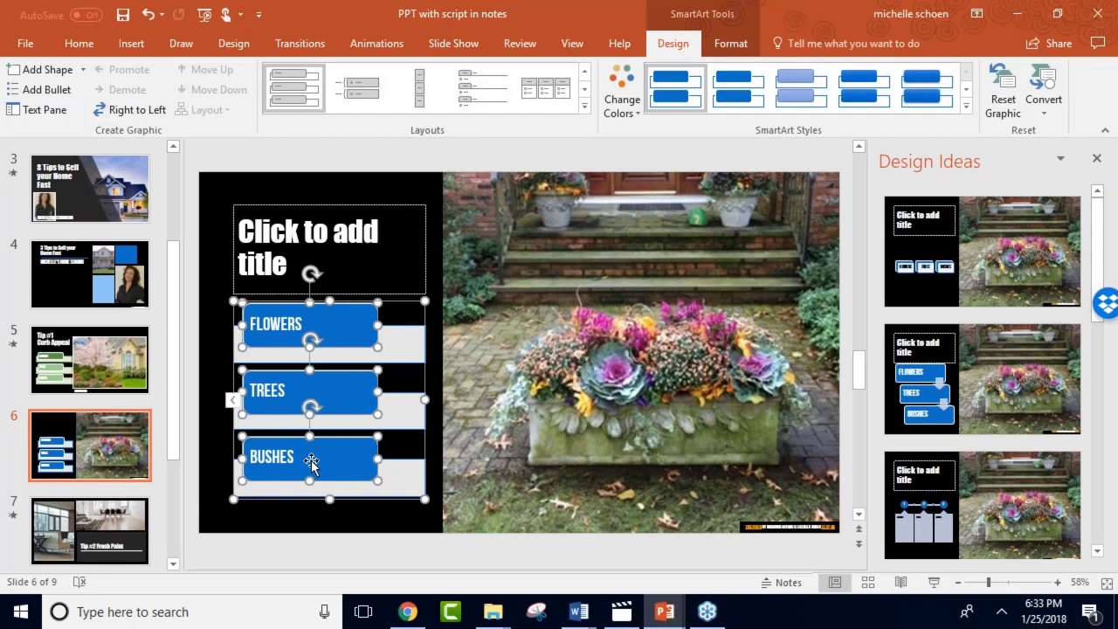
Fill the three boxes with the flowers' pink using the Eyedropper, and type the title 'T#1 Curb Appeal'.
right_click(315, 463)
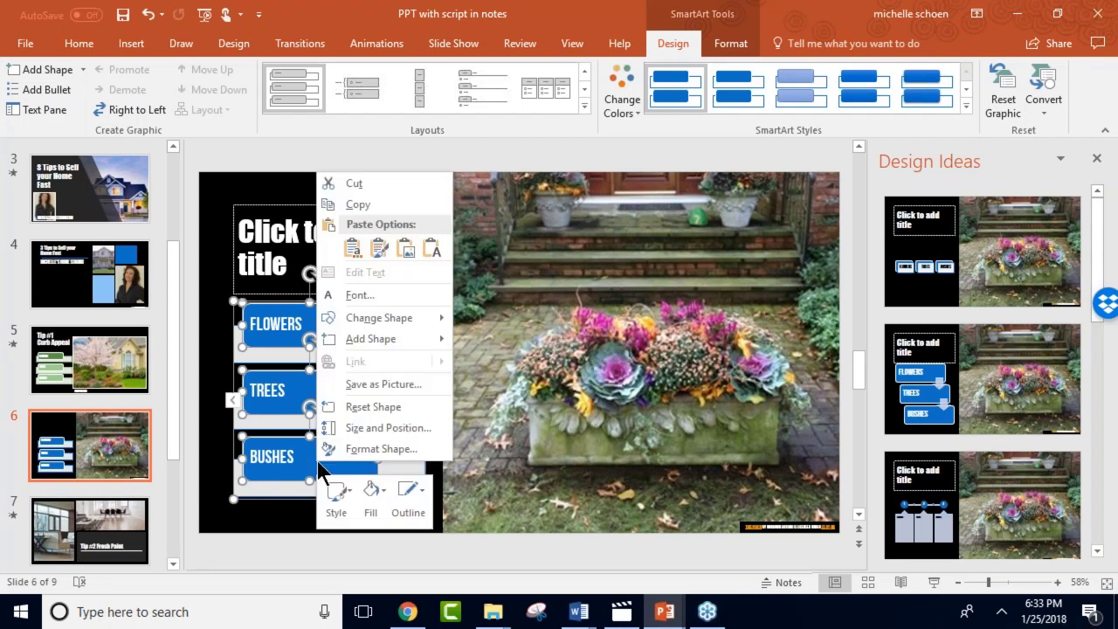
left_click(376, 494)
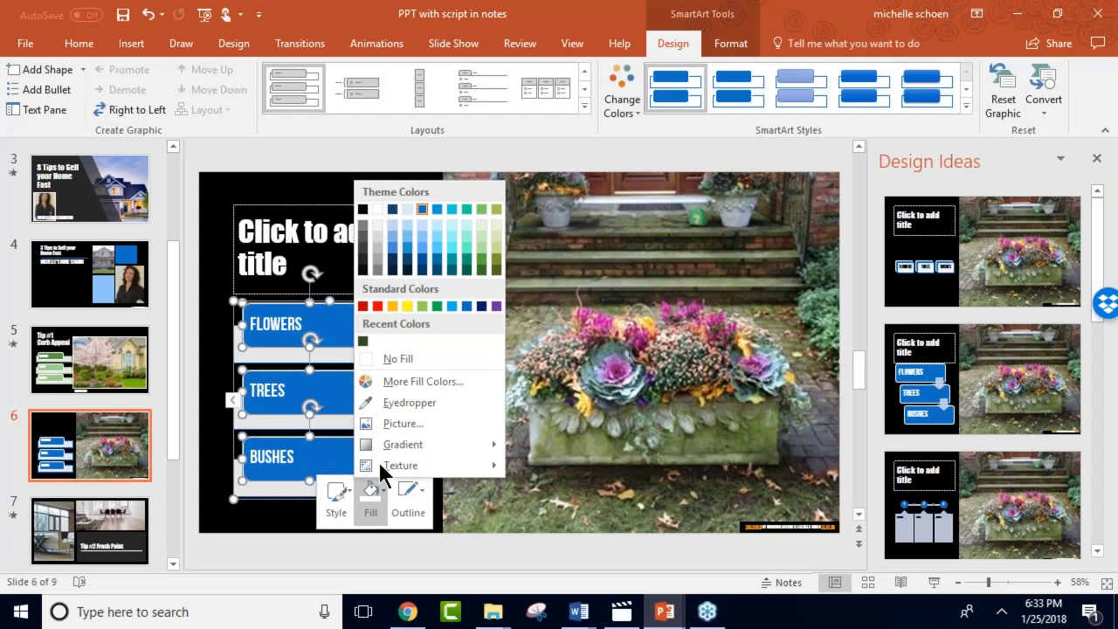
left_click(389, 402)
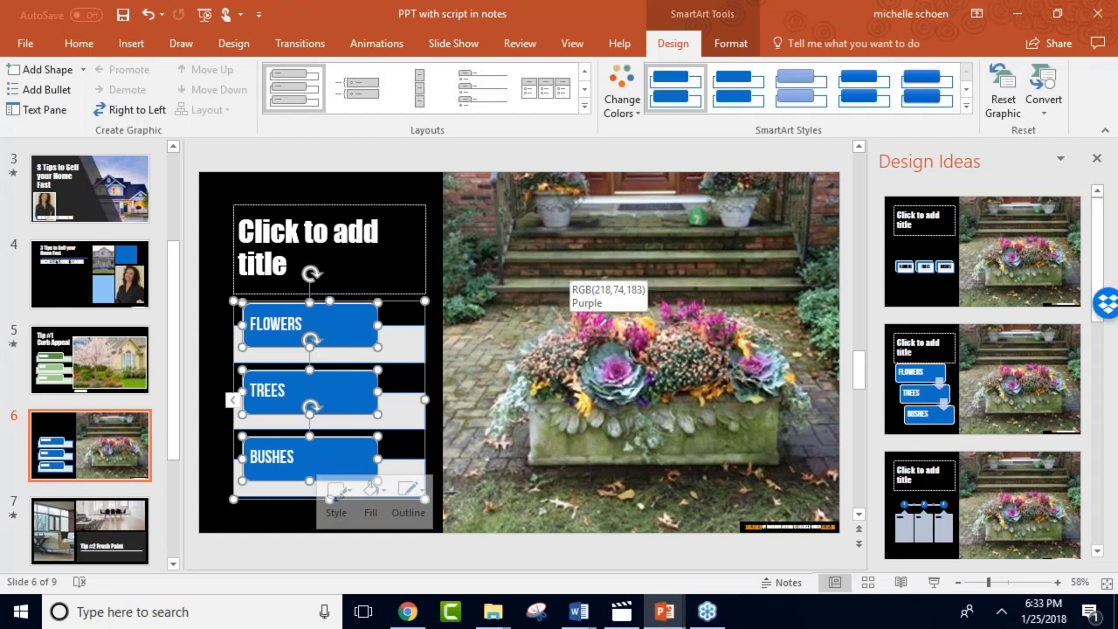
left_click(622, 306)
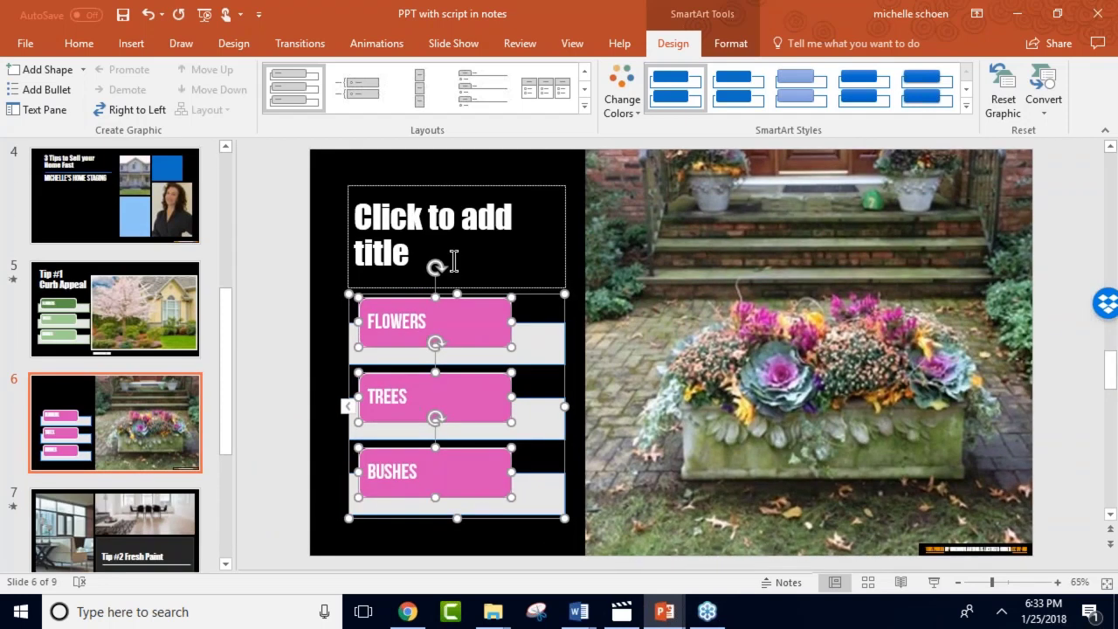
left_click(406, 253)
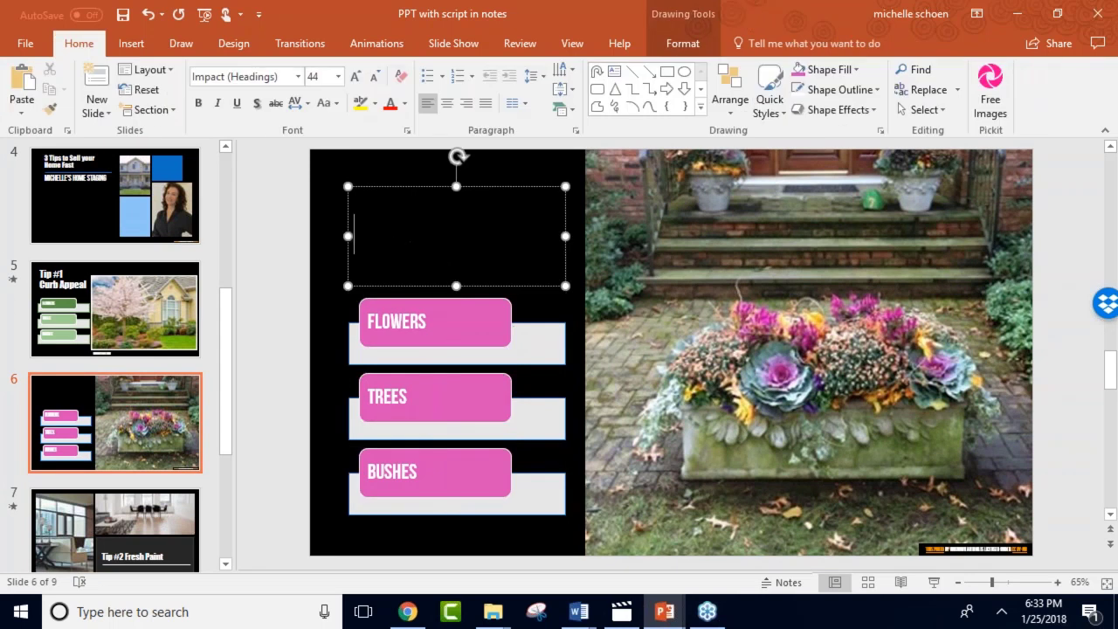
type("T#1 Curb Appeal")
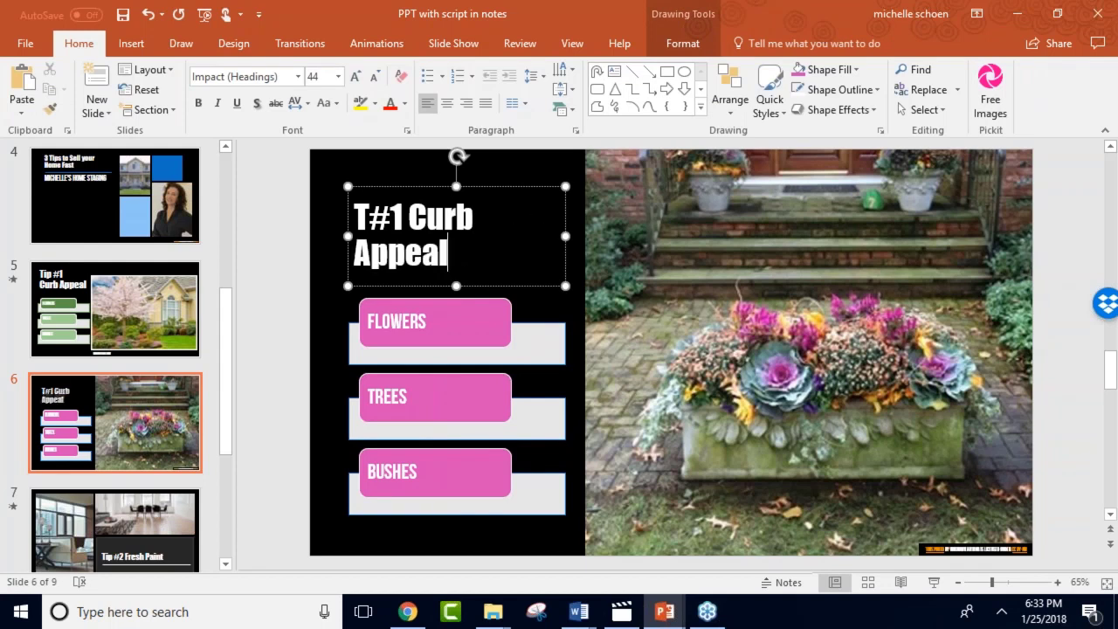
Page through slides 7, 8 and 9, then set the insertion point after the closing slide.
left_click(280, 359)
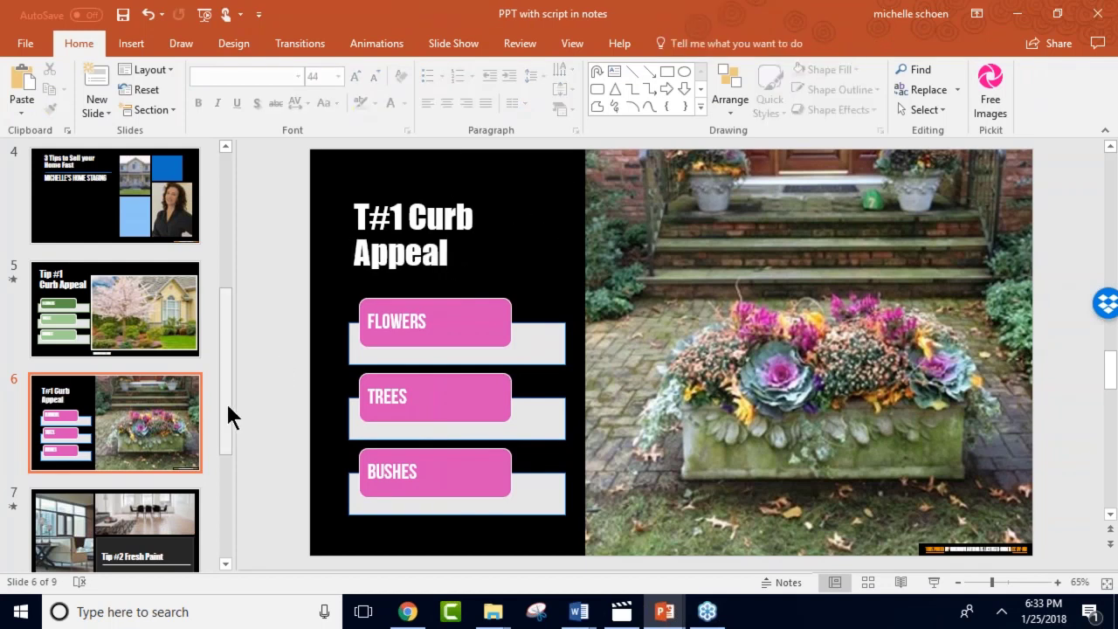
left_click_drag(225, 401, 222, 476)
left_click(193, 424)
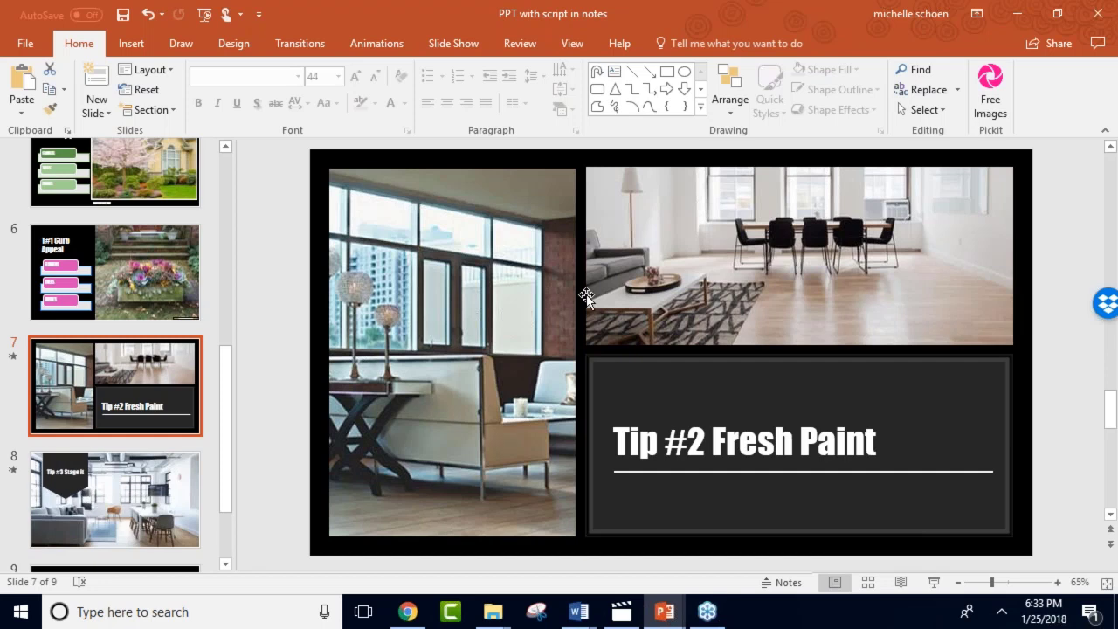
left_click(166, 479)
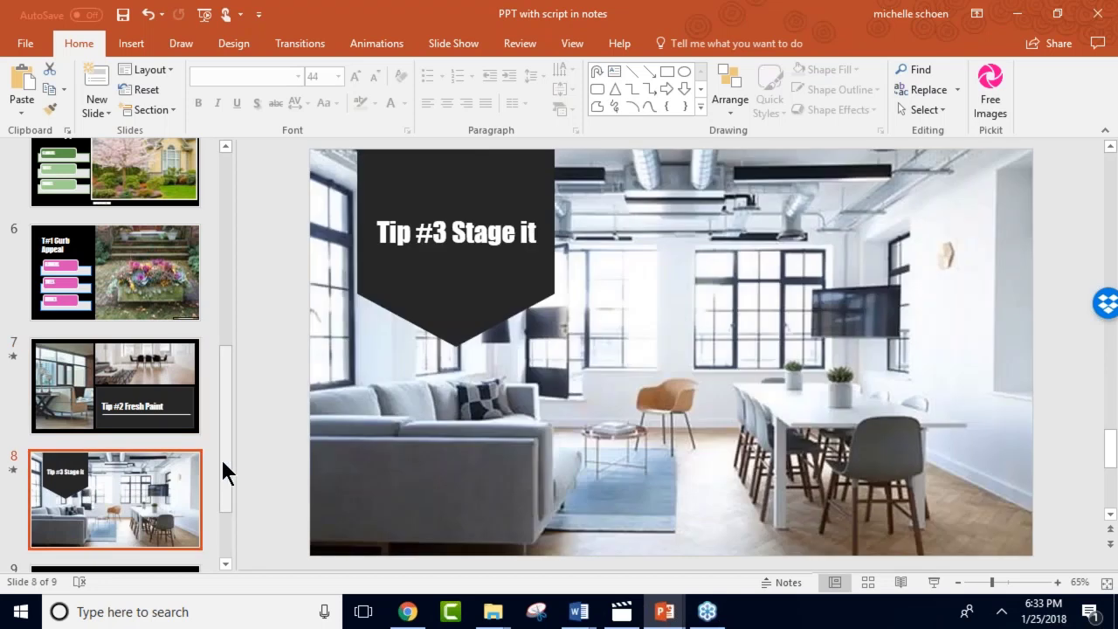
left_click_drag(223, 463, 220, 512)
left_click(198, 516)
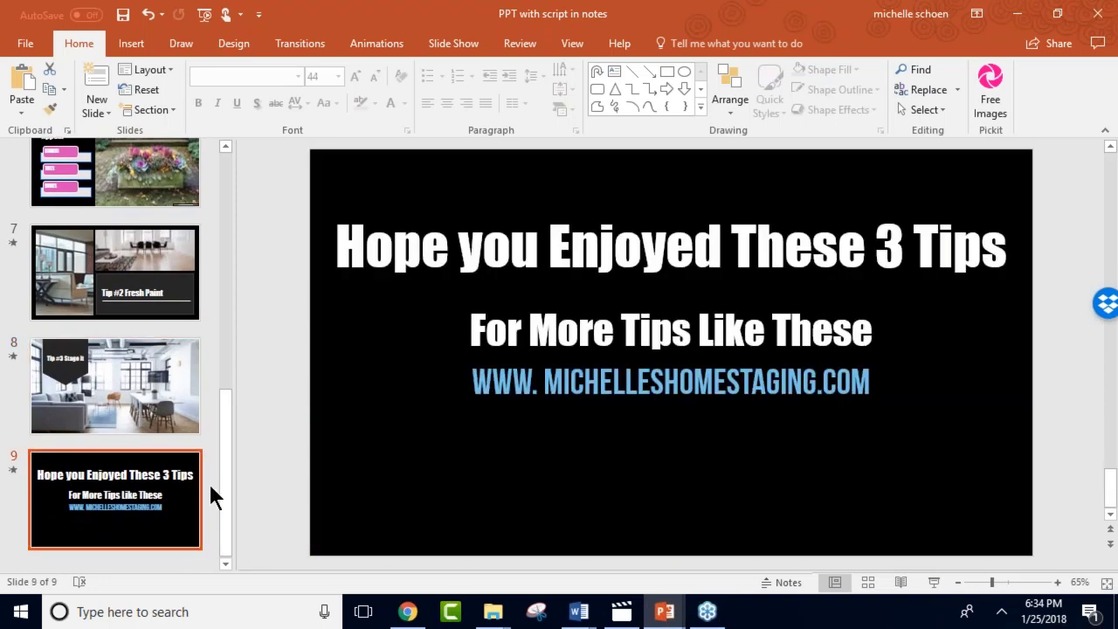
left_click(167, 564)
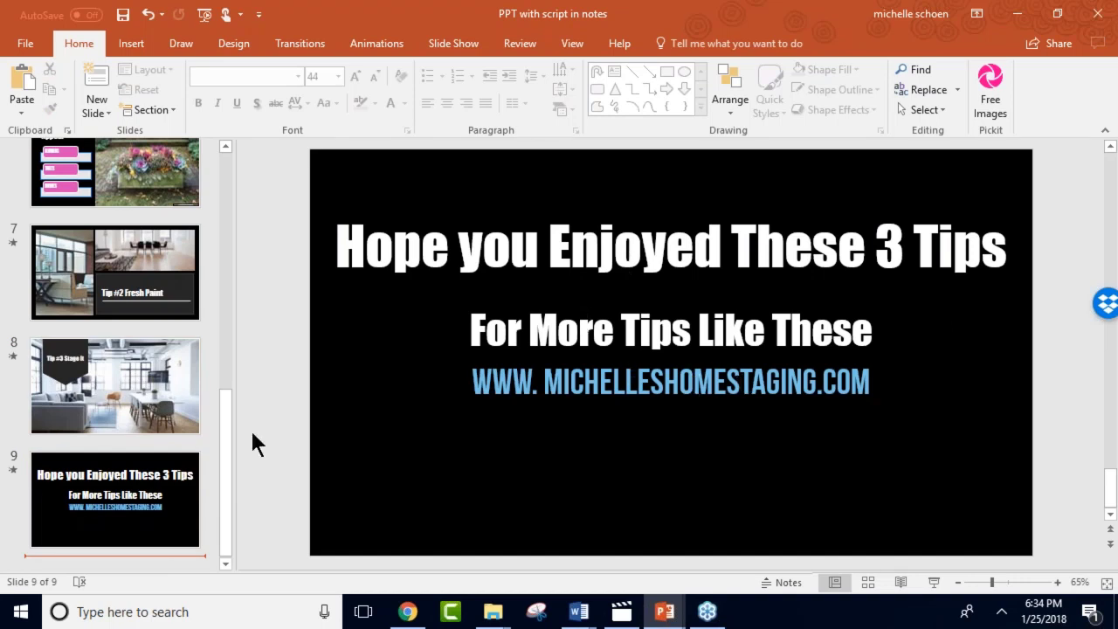
Add a new slide 10 after the closing slide and give it the Blank layout.
right_click(194, 559)
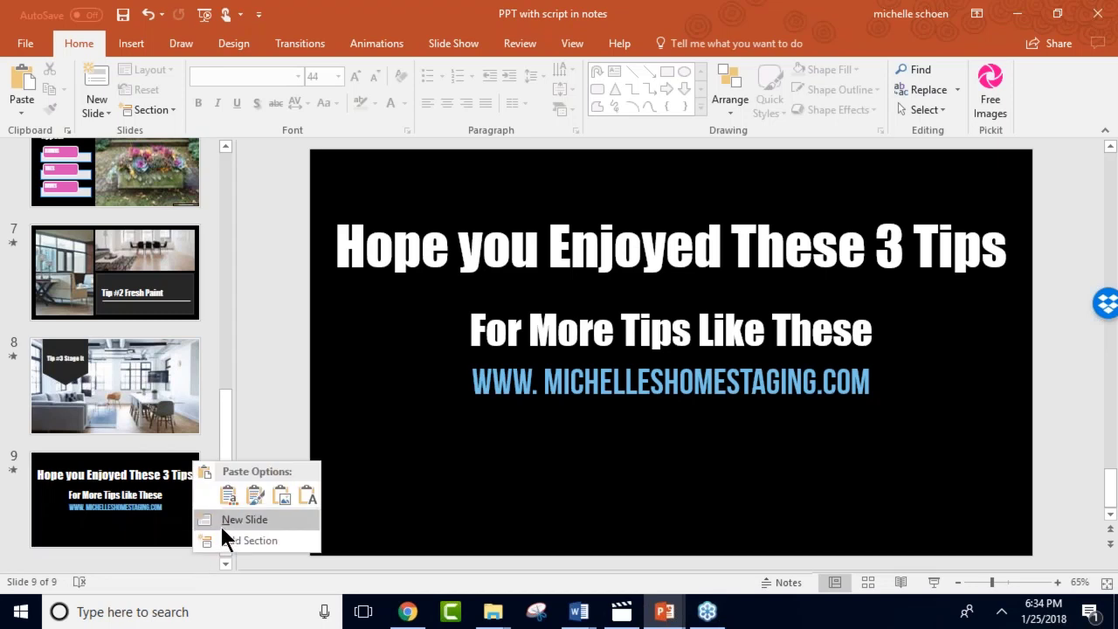
left_click(220, 521)
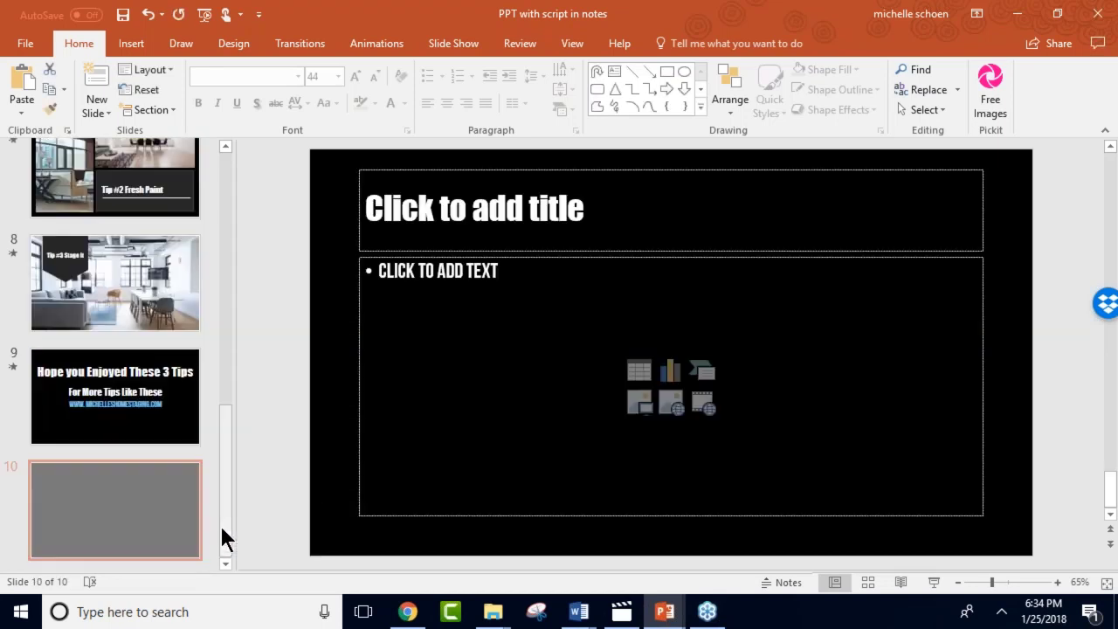
right_click(142, 478)
mouse_move(261, 378)
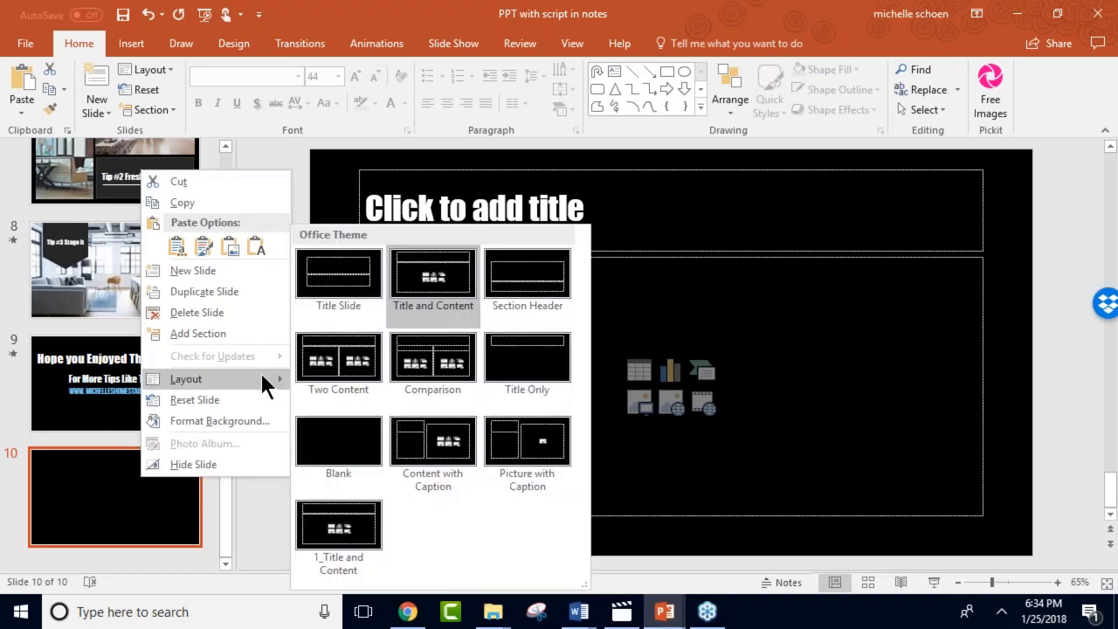
left_click(326, 440)
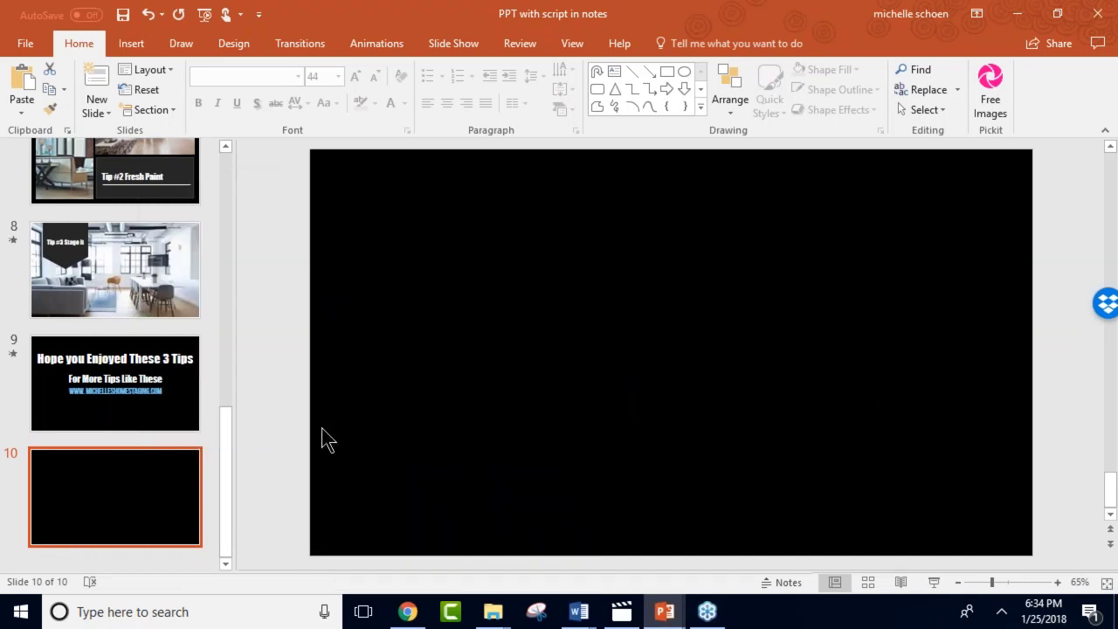
Insert first-style WordArt reading 'HOPE YOU ENJOYED THESE 3 TIPS' on slide 10.
left_click(132, 45)
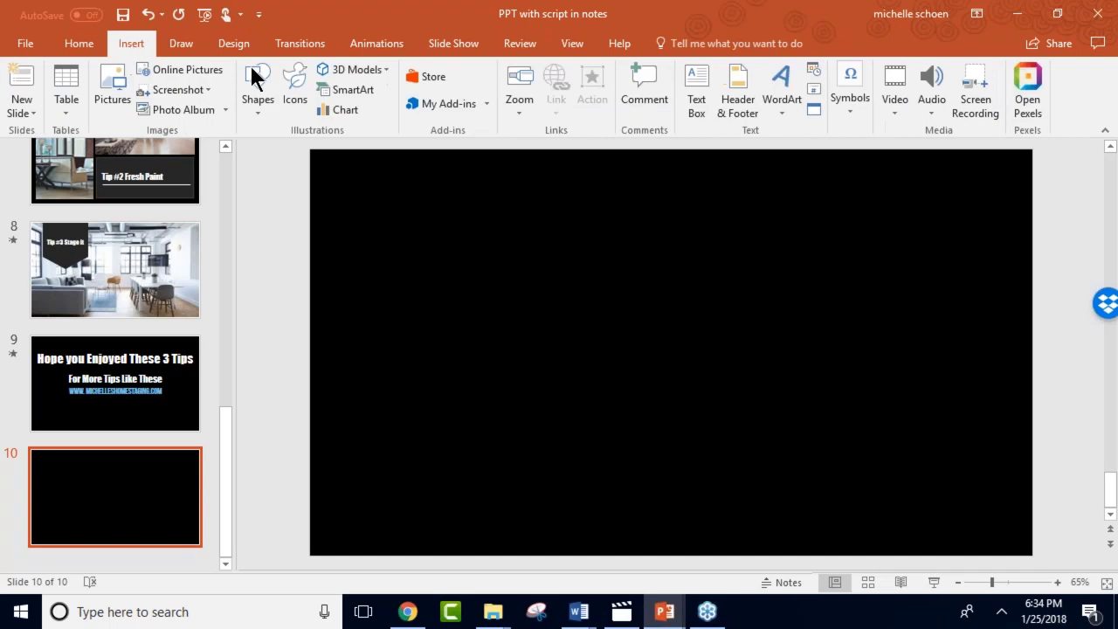
left_click(779, 93)
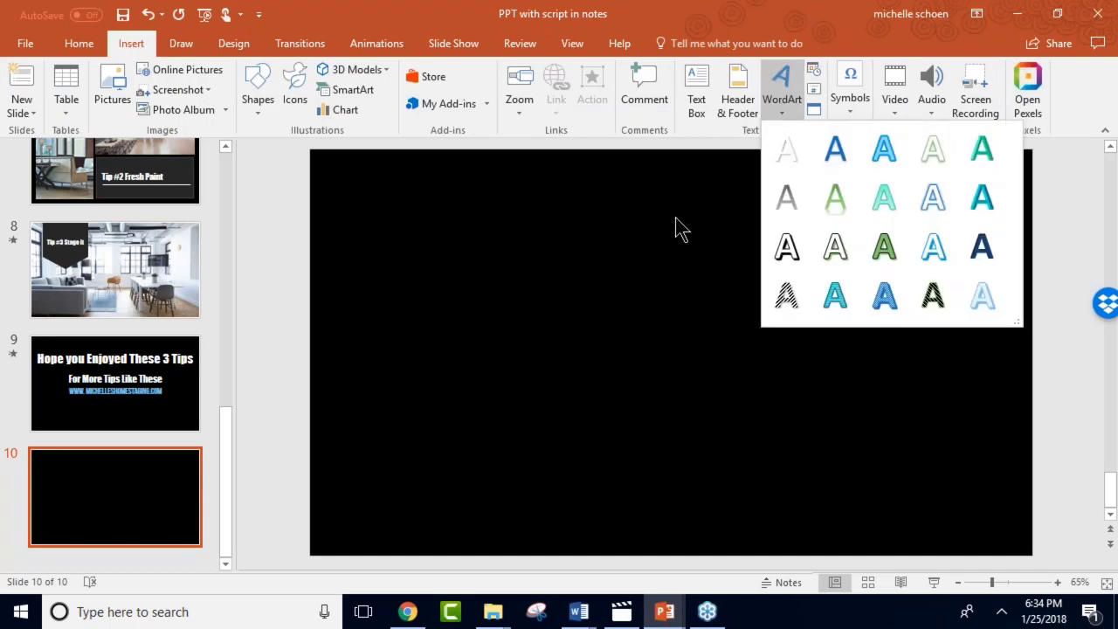
left_click(788, 152)
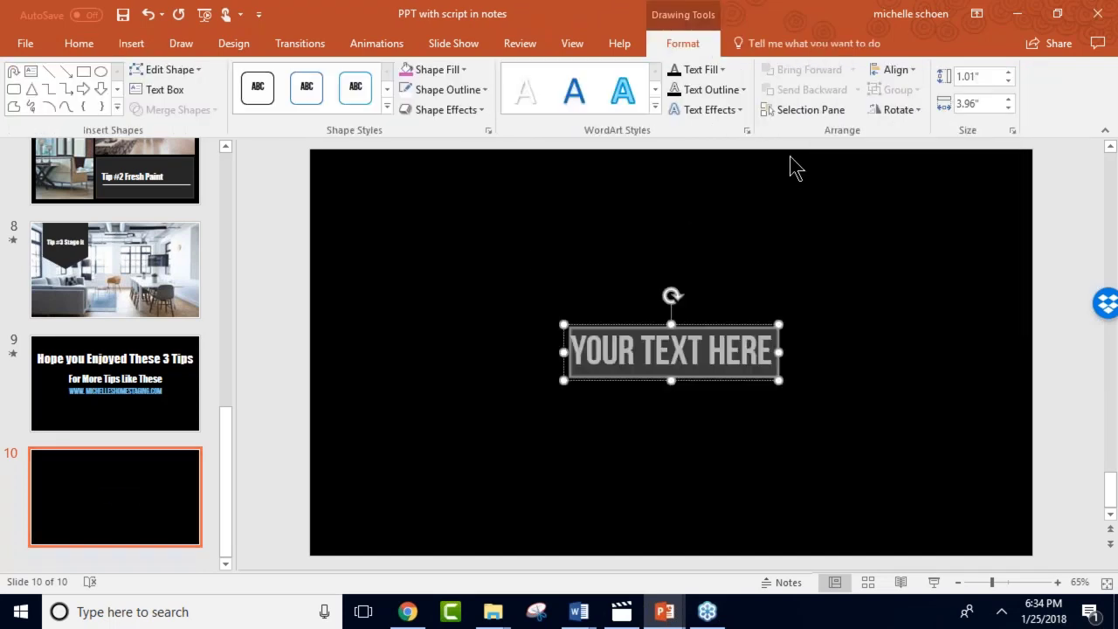
type("HO")
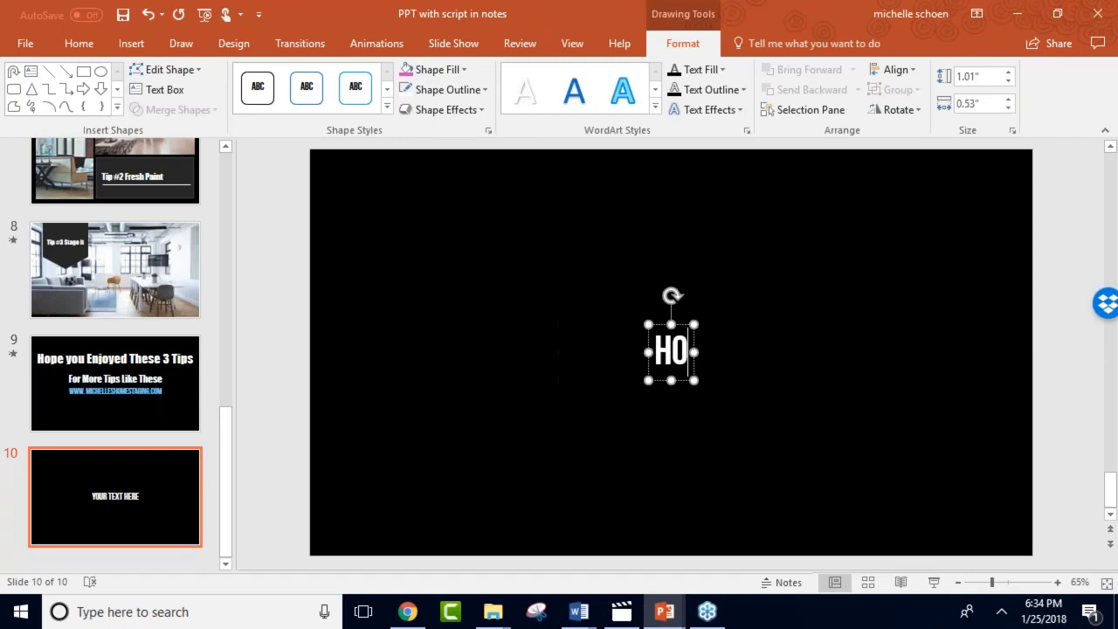
type("PE YOU ENJOYED")
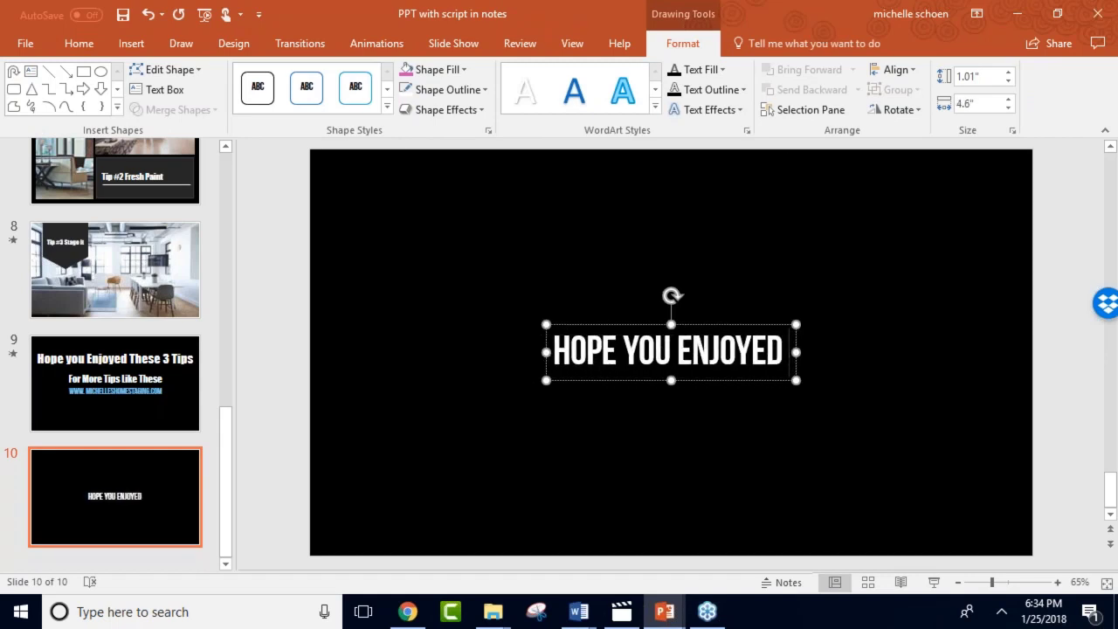
type(" THESE 3")
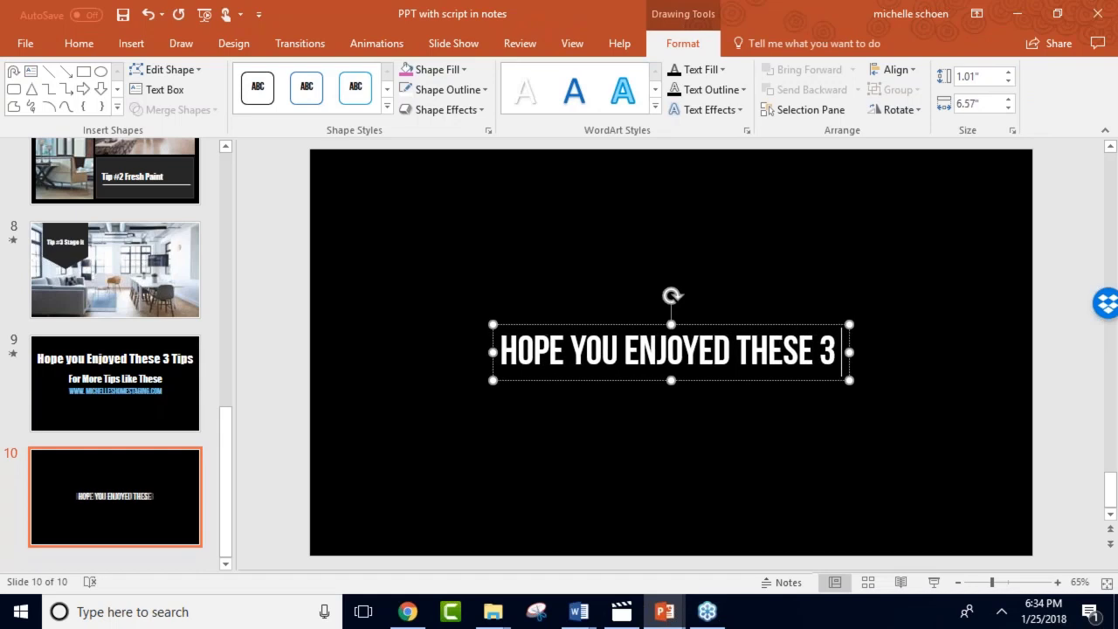
type(" TIPS")
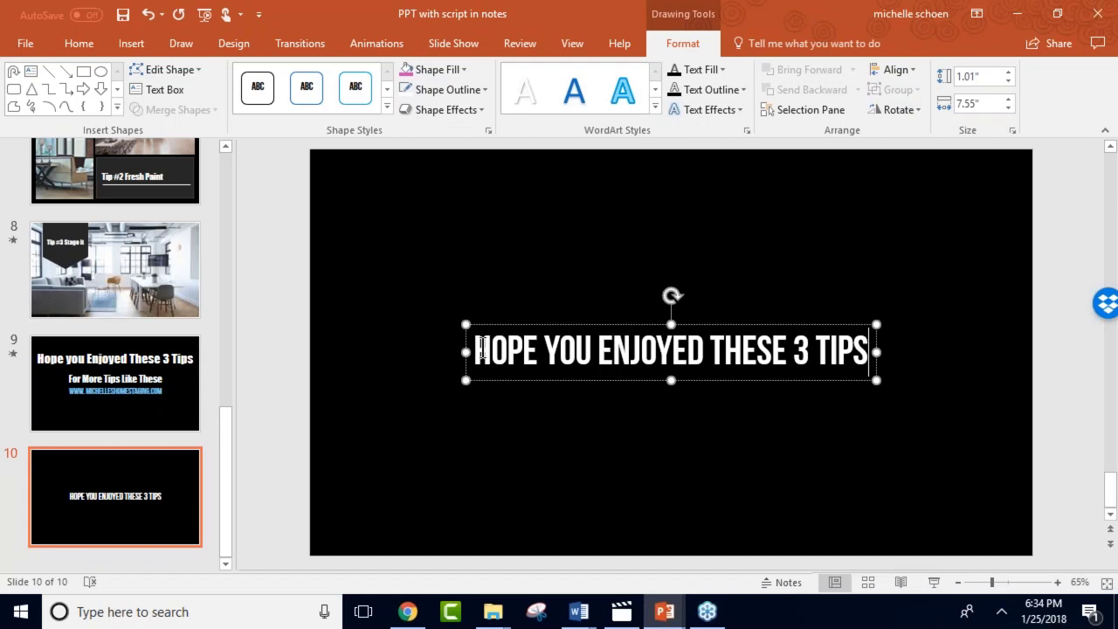
Enlarge the heading text to 72 pt and move it toward the top of the slide.
key("Home")
key("shift+Right")
key("shift+Right")
left_click_drag(572, 347, 865, 348)
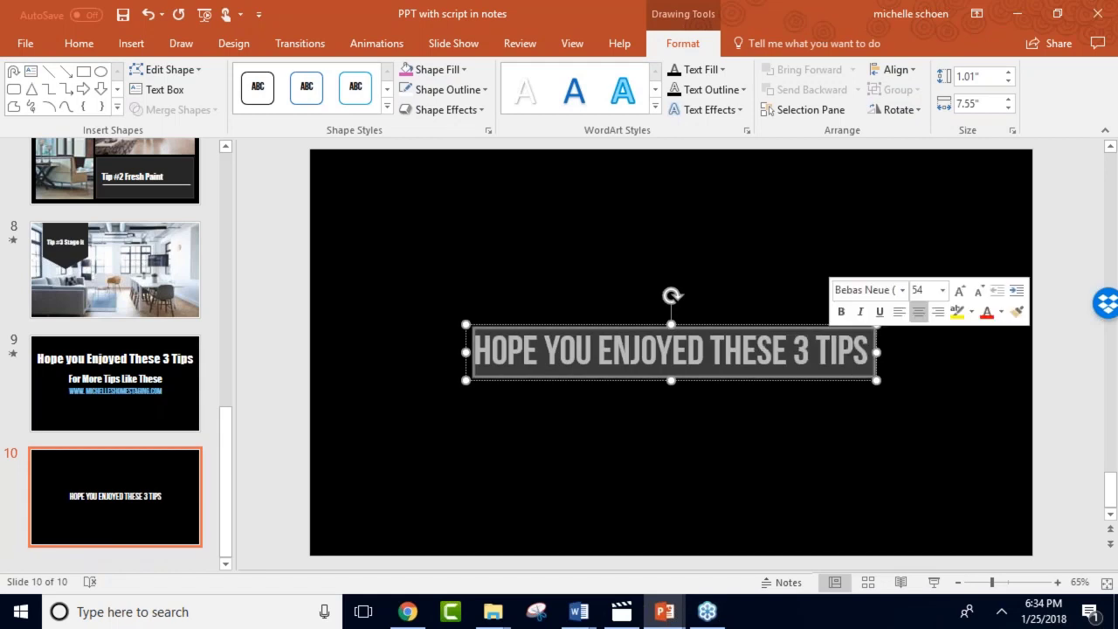
left_click(78, 44)
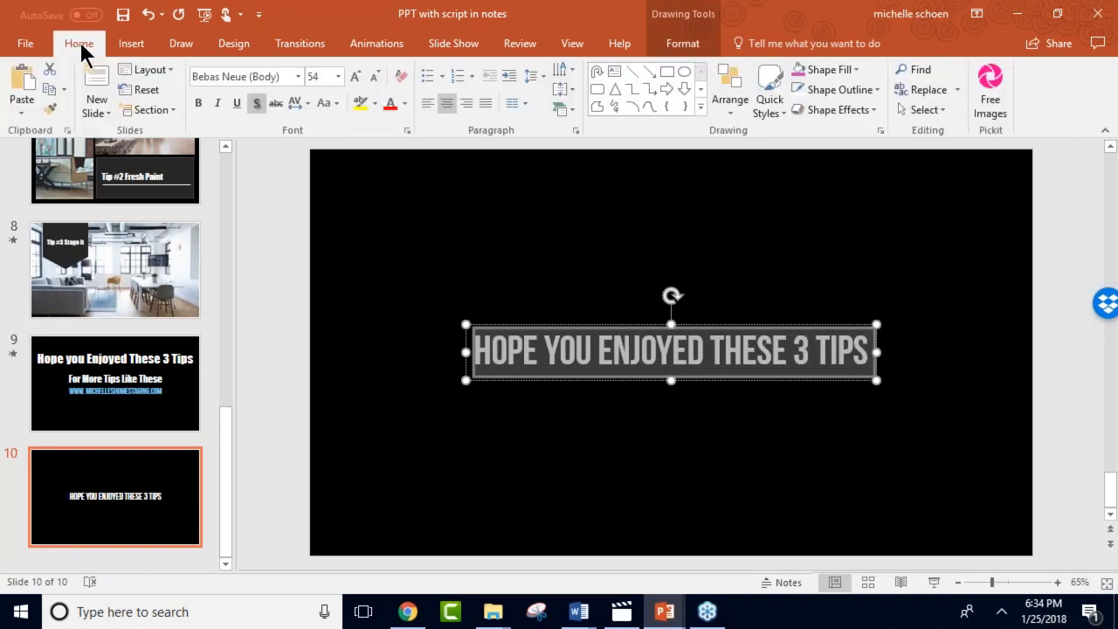
left_click(354, 77)
left_click(353, 77)
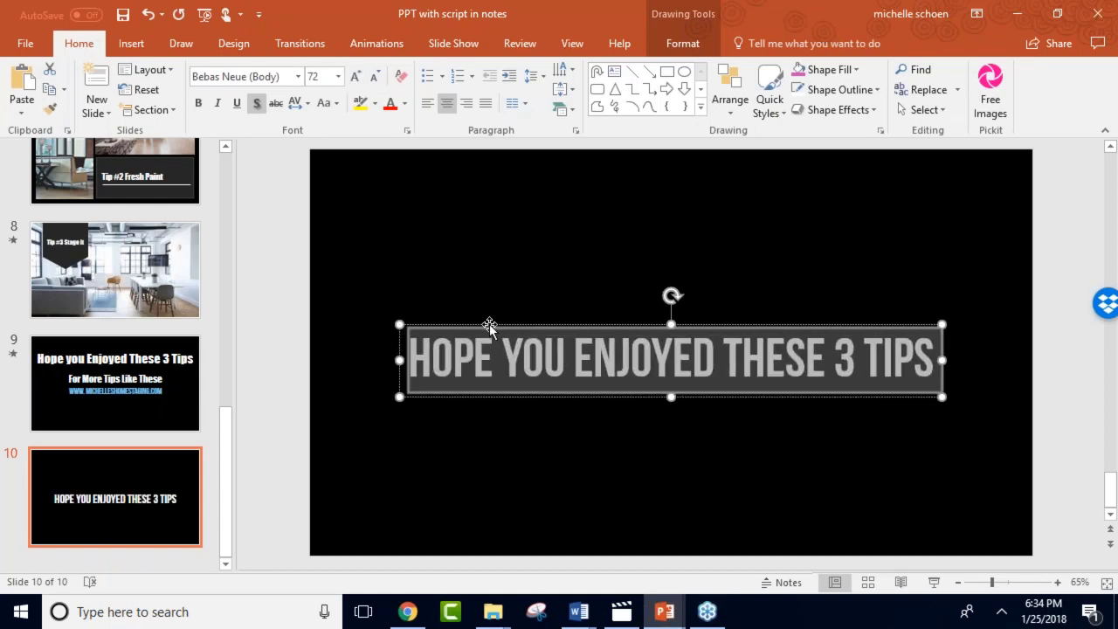
left_click_drag(489, 322, 516, 236)
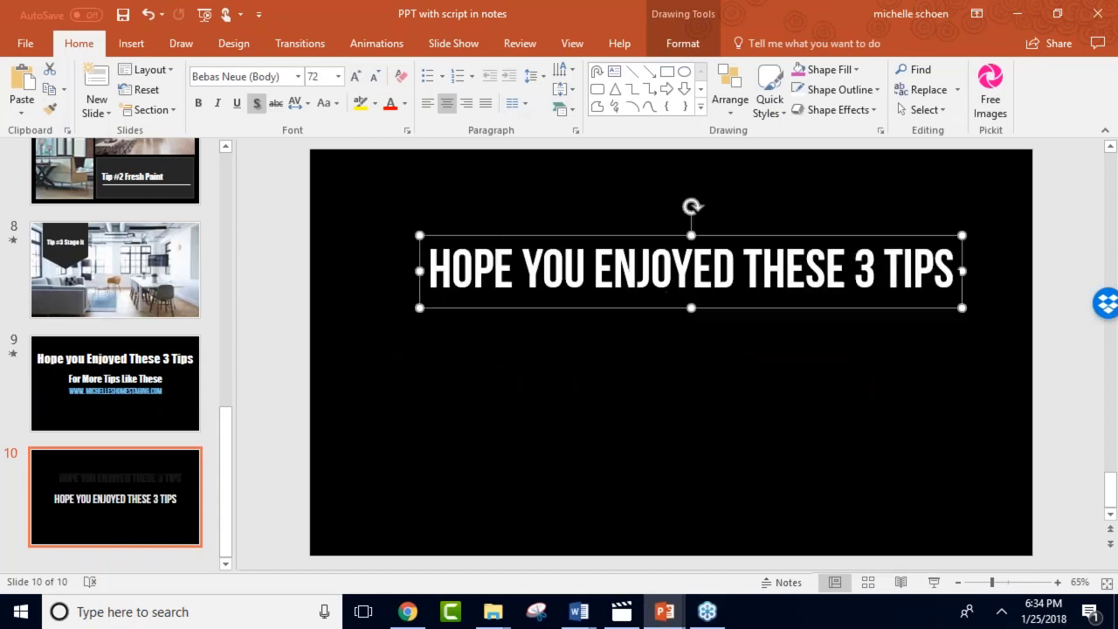
left_click(307, 282)
Add first-style WordArt 'FOR MORE TIPS LIKE THESE' with the presenter's website address on a second line.
left_click(131, 44)
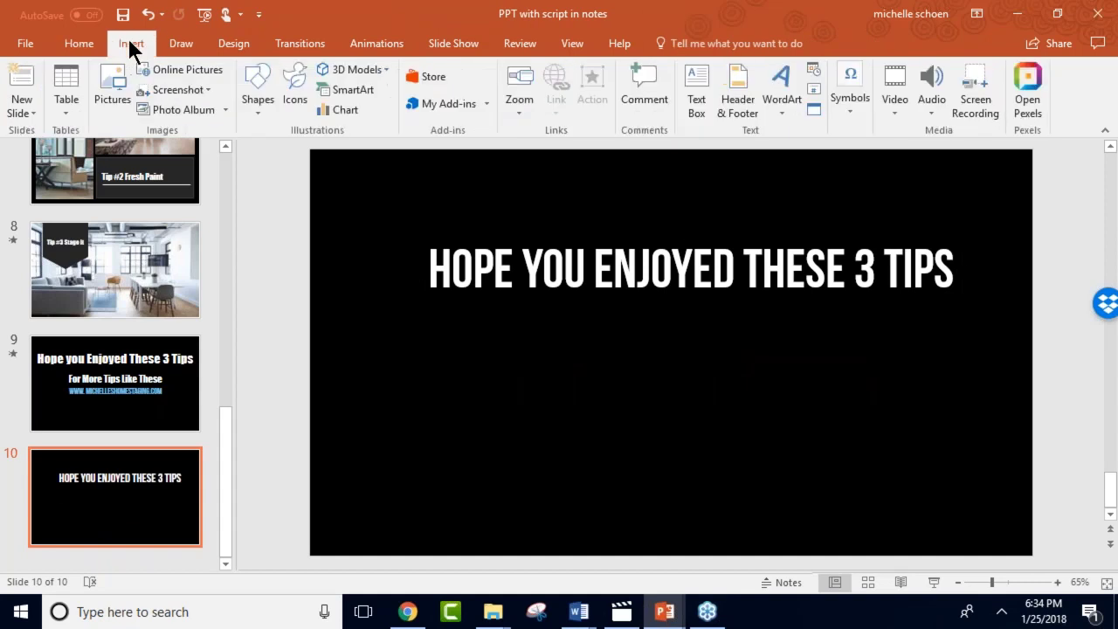
left_click(780, 89)
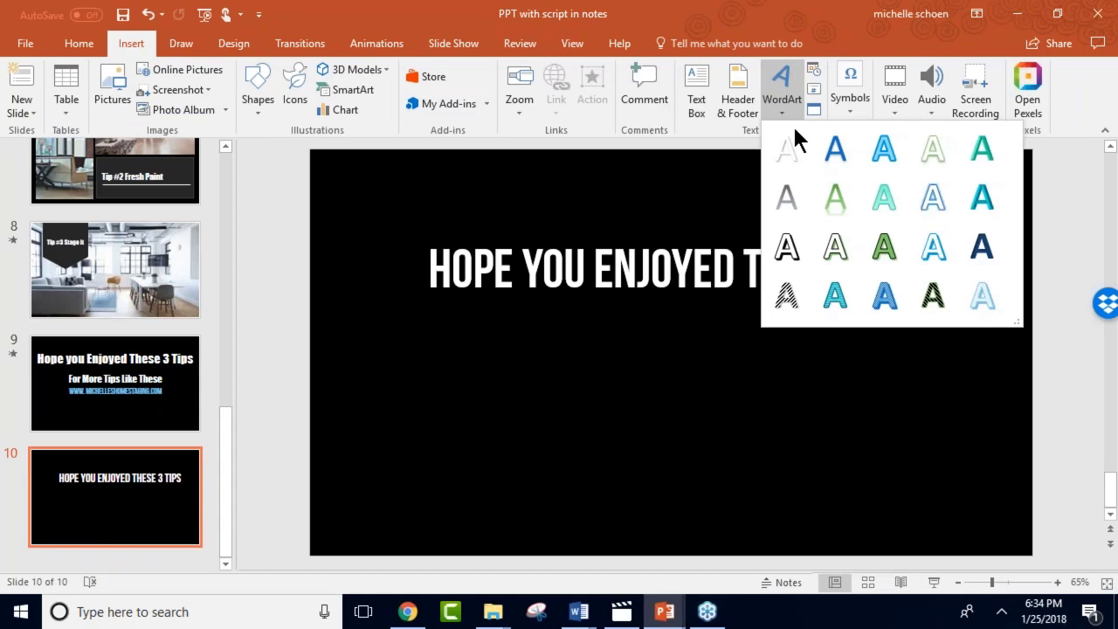
left_click(789, 154)
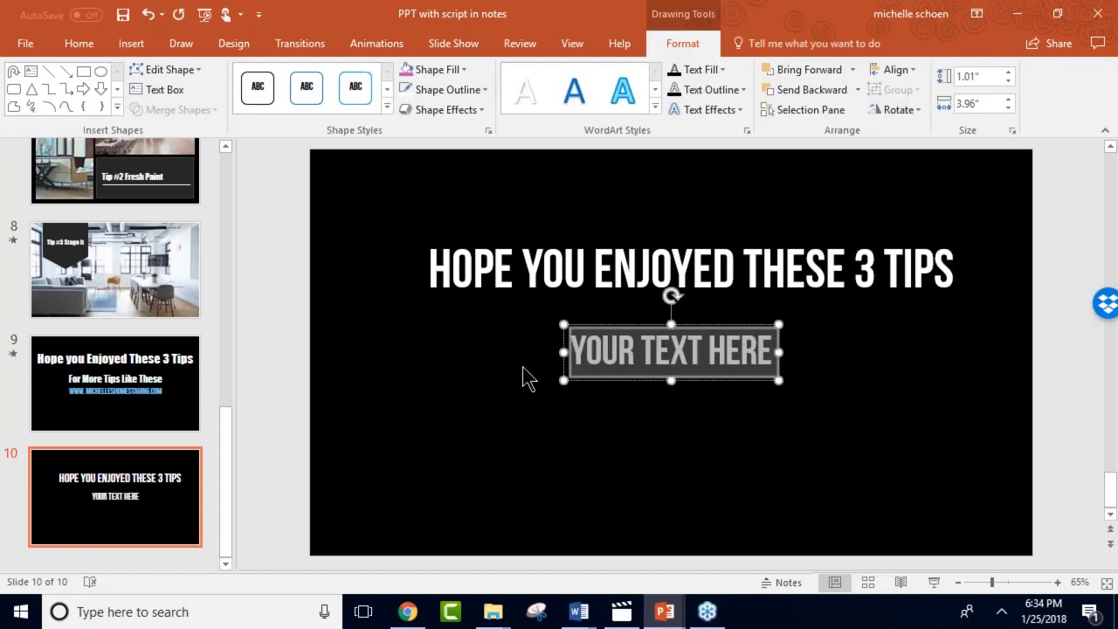
type("FOR MORE TI")
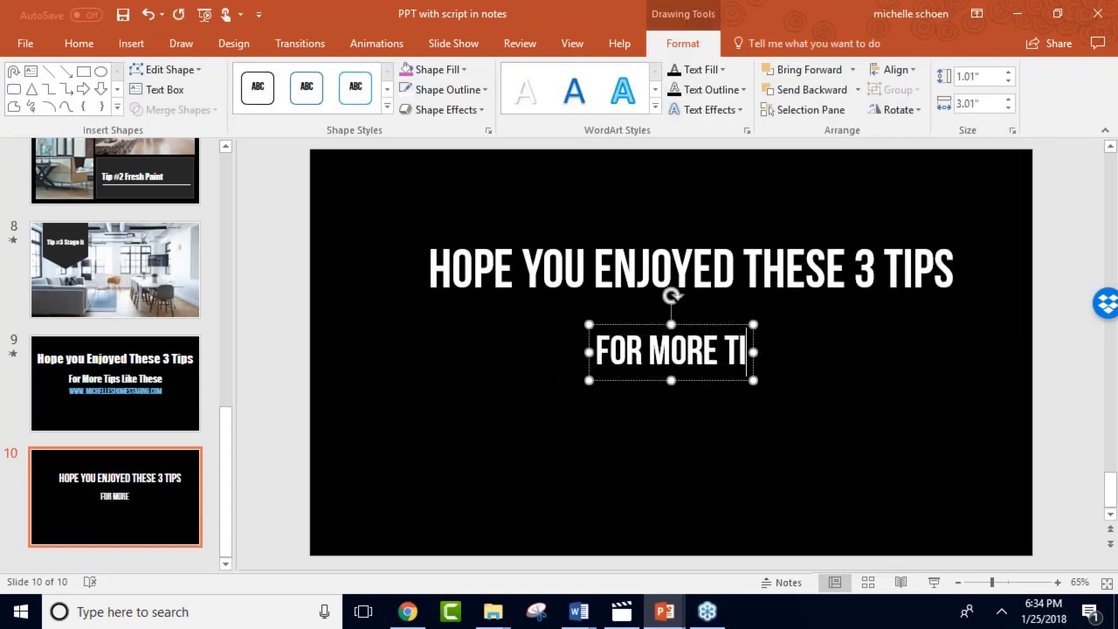
type("PS LIKE THESE")
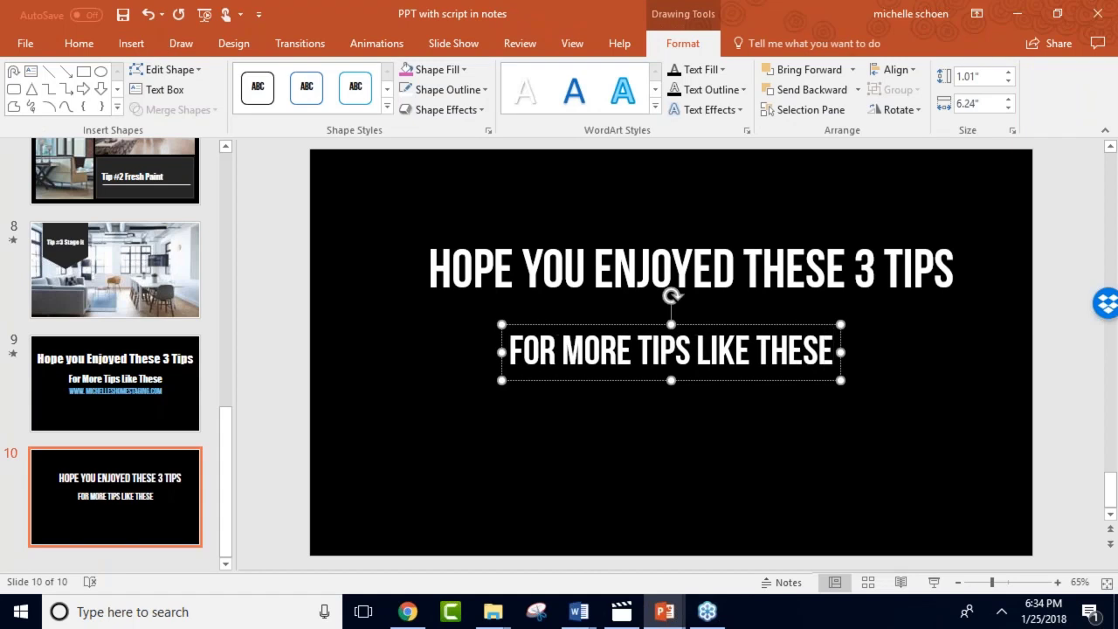
key("Return")
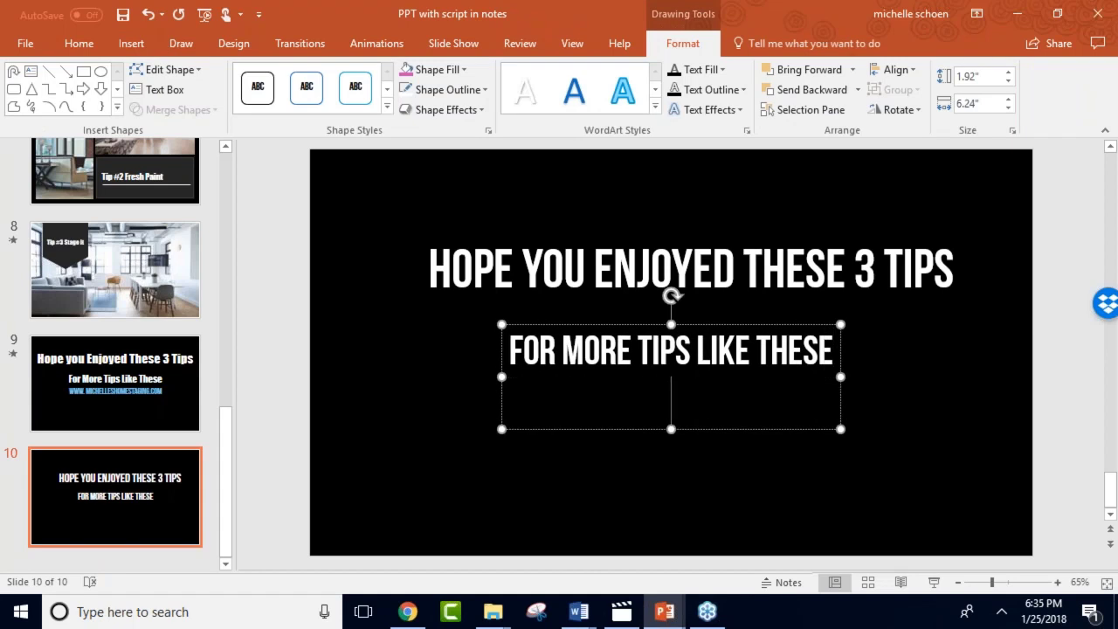
type("www.")
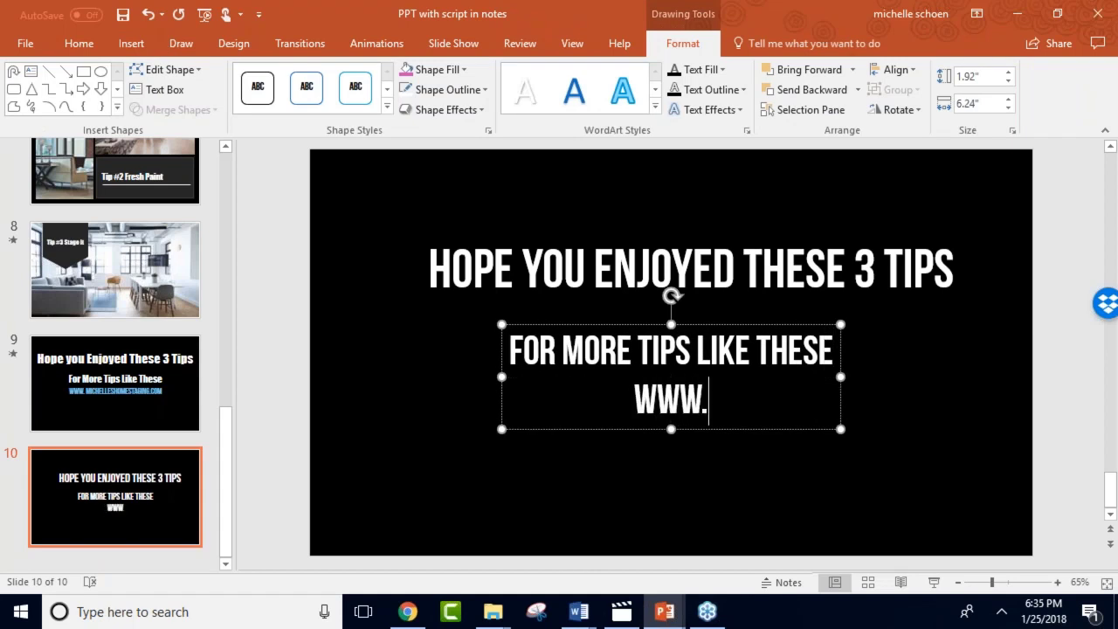
type("michelles")
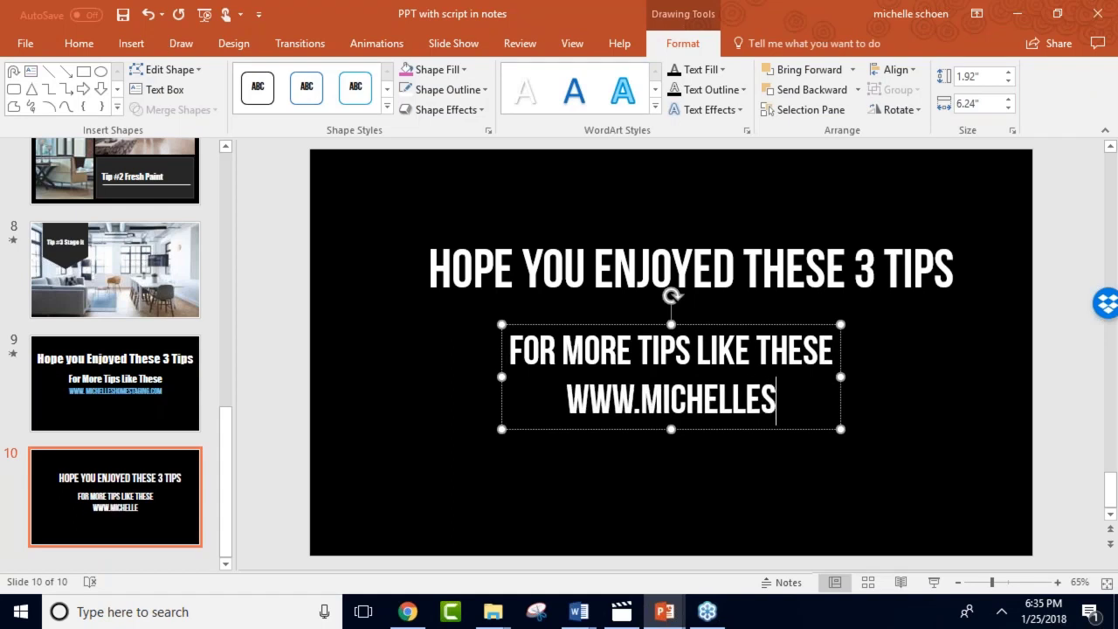
type("home staging")
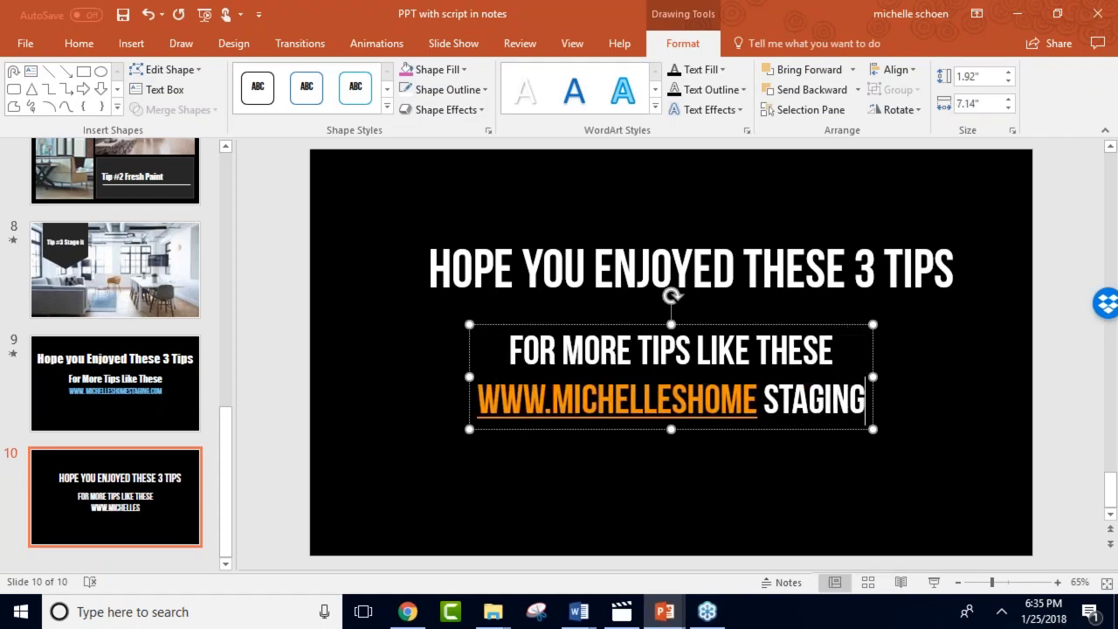
type(".com")
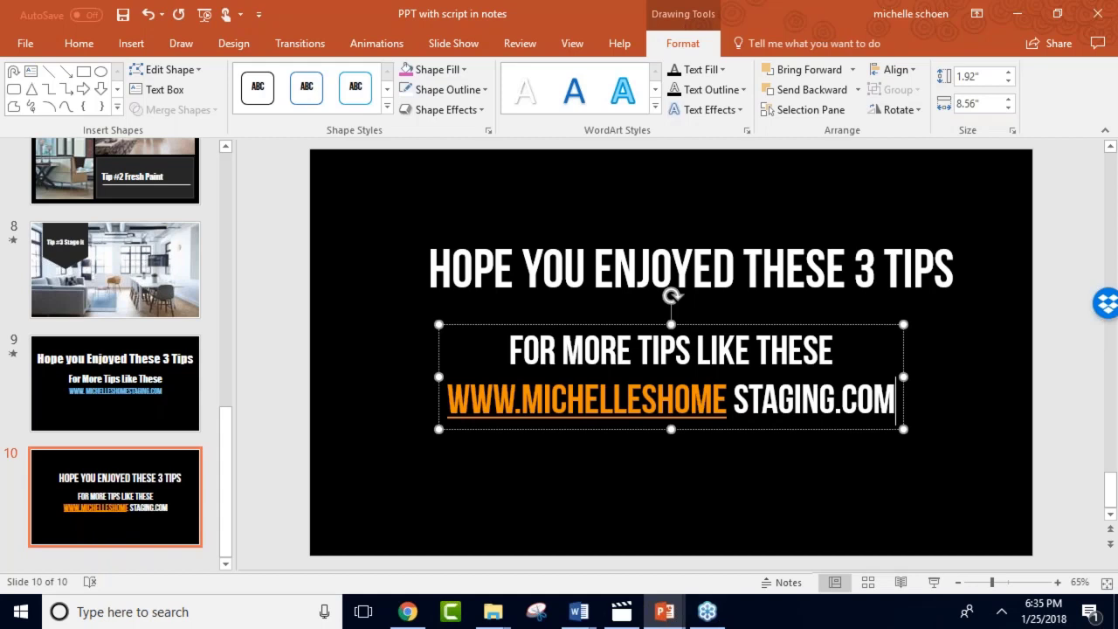
left_click(1023, 362)
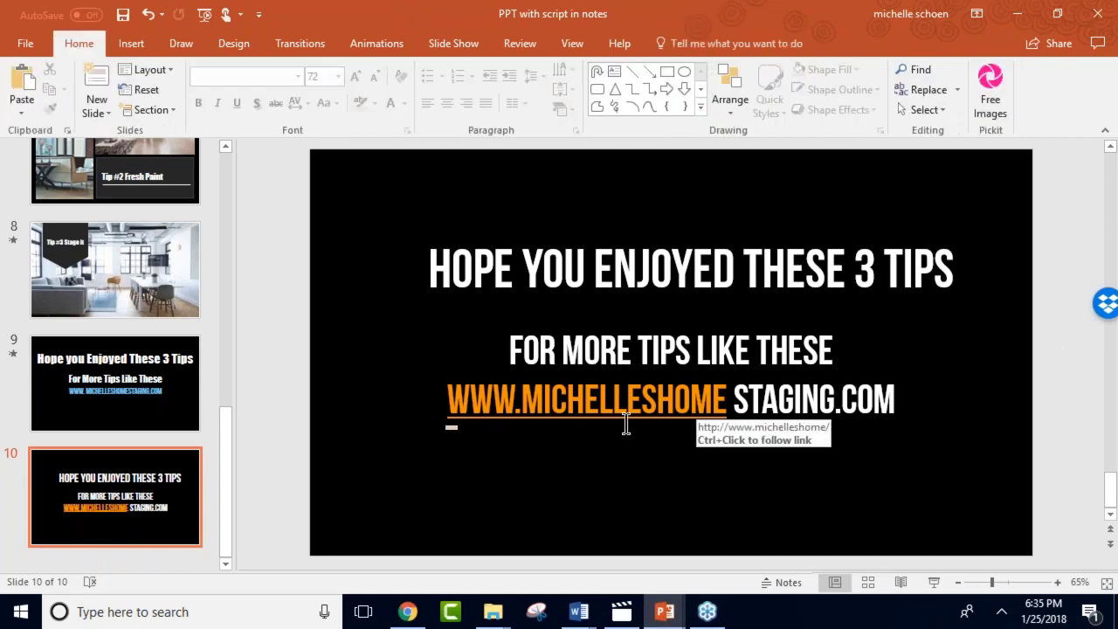
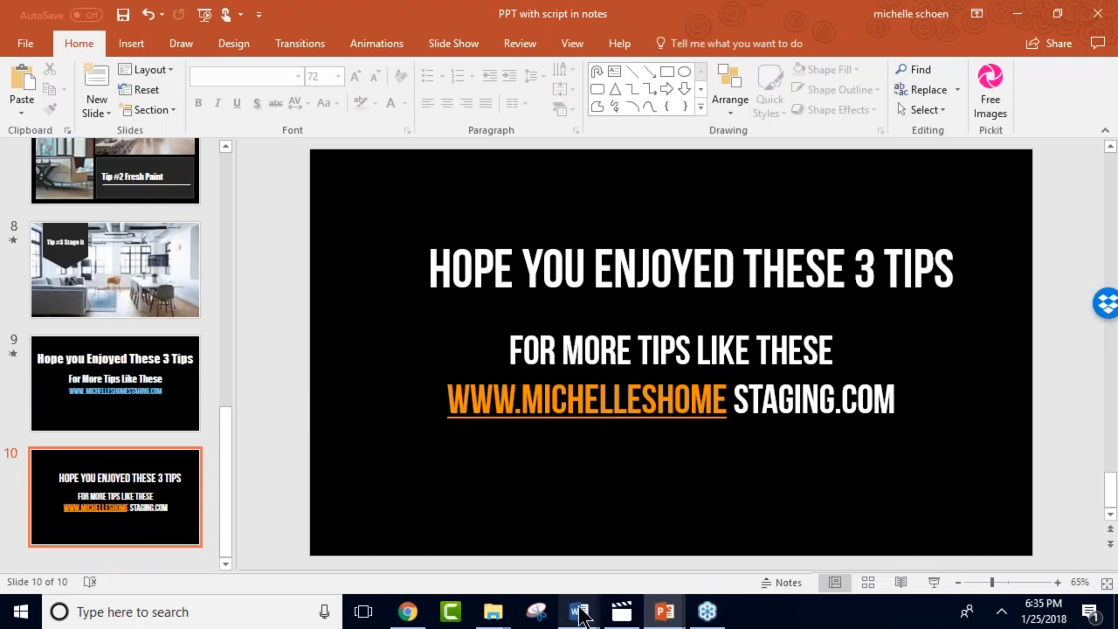
Look over the Word script document, then return to the presentation.
mouse_move(581, 614)
left_click(642, 546)
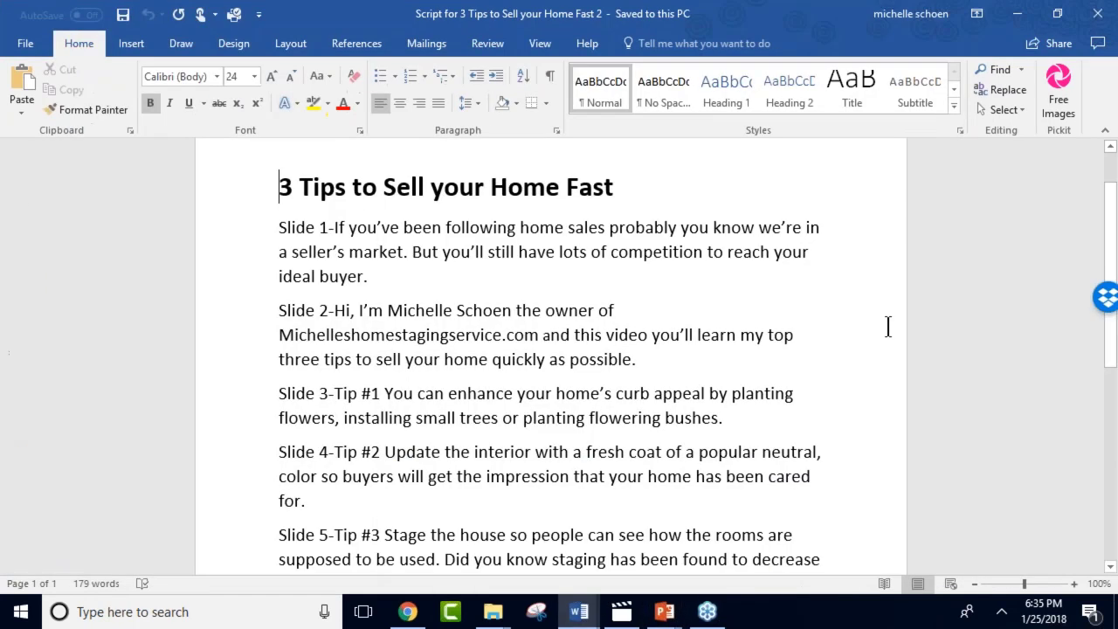
left_click_drag(1109, 244, 1110, 197)
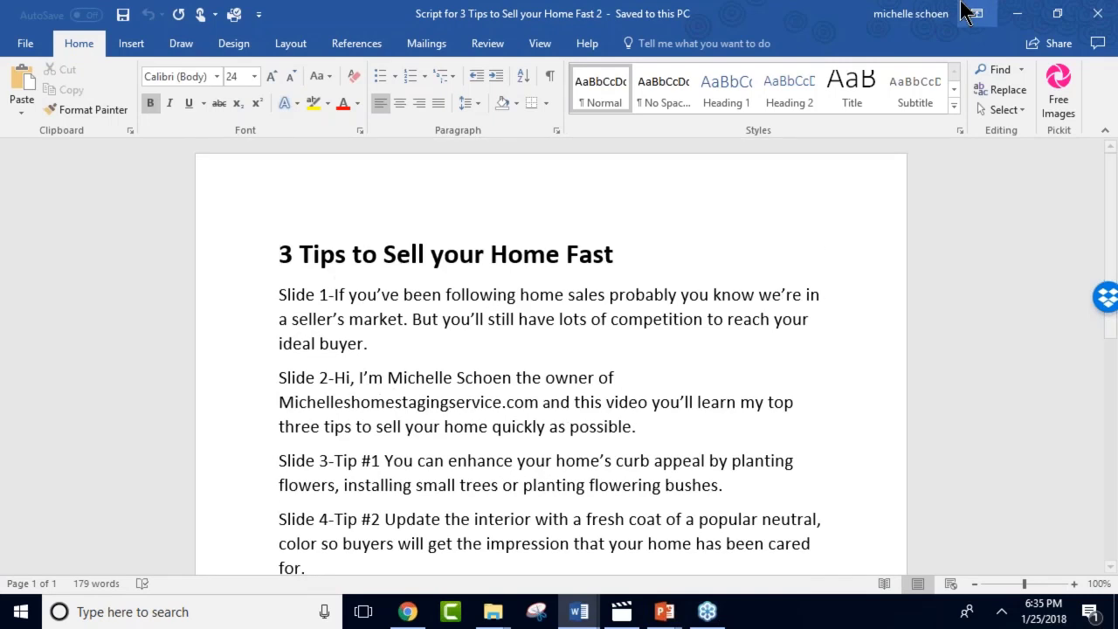
left_click(1016, 14)
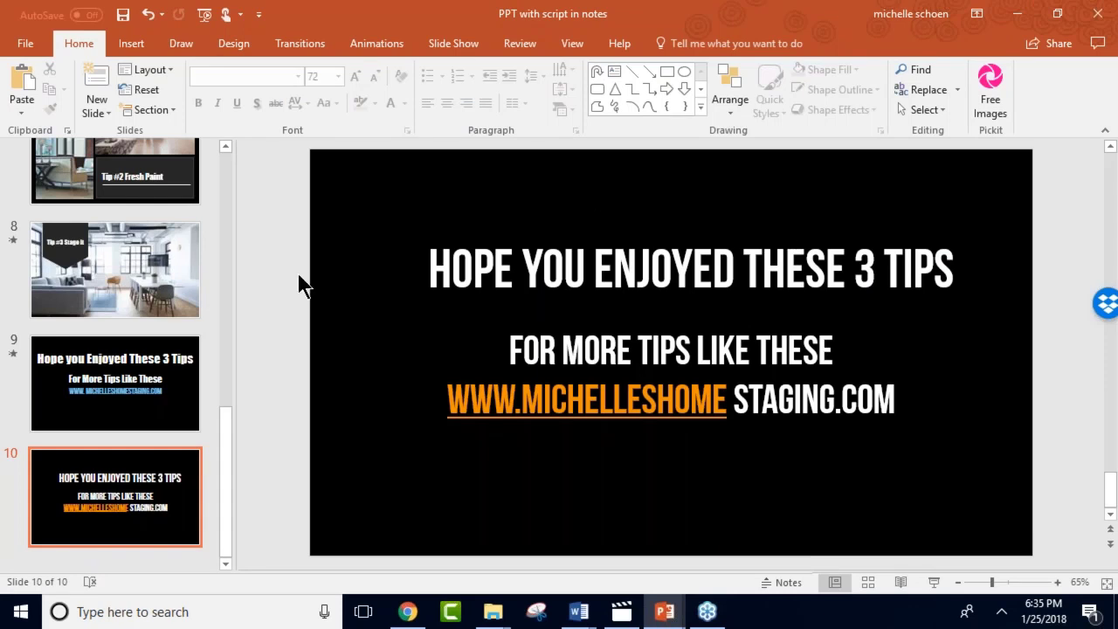
Insert a new slide between slides 8 and 9 and give it the Blank layout.
left_click(120, 552)
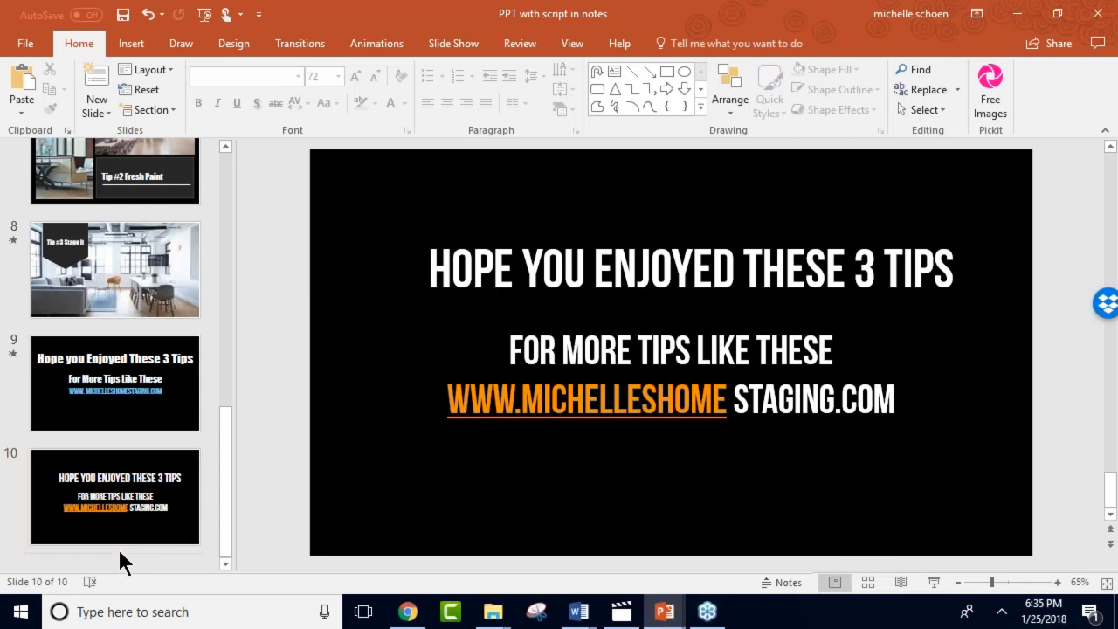
left_click(155, 330)
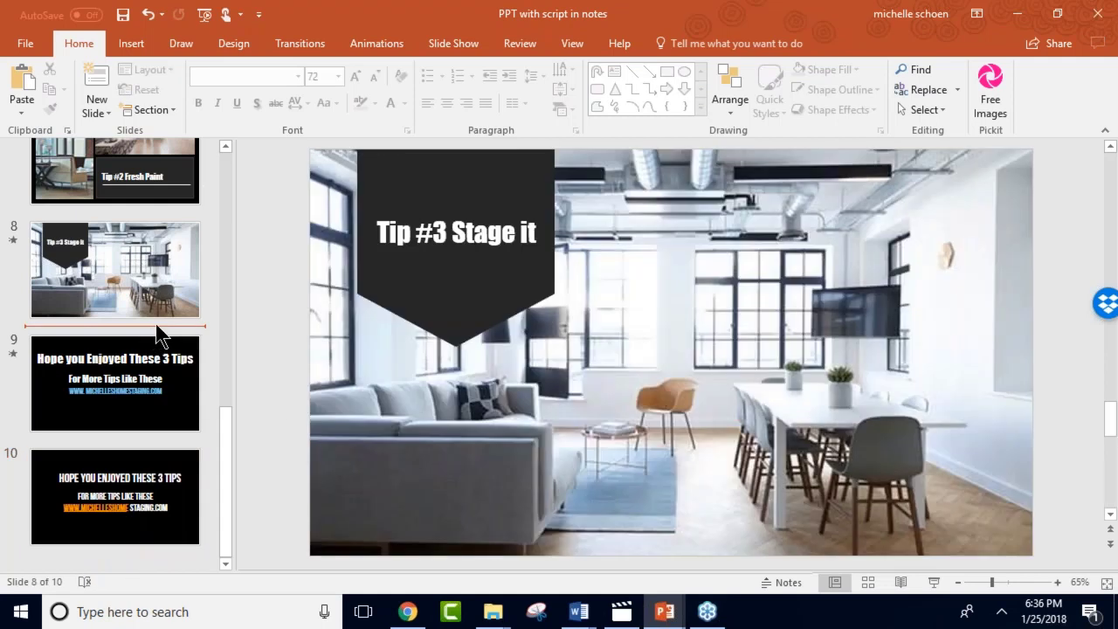
right_click(157, 325)
left_click(196, 382)
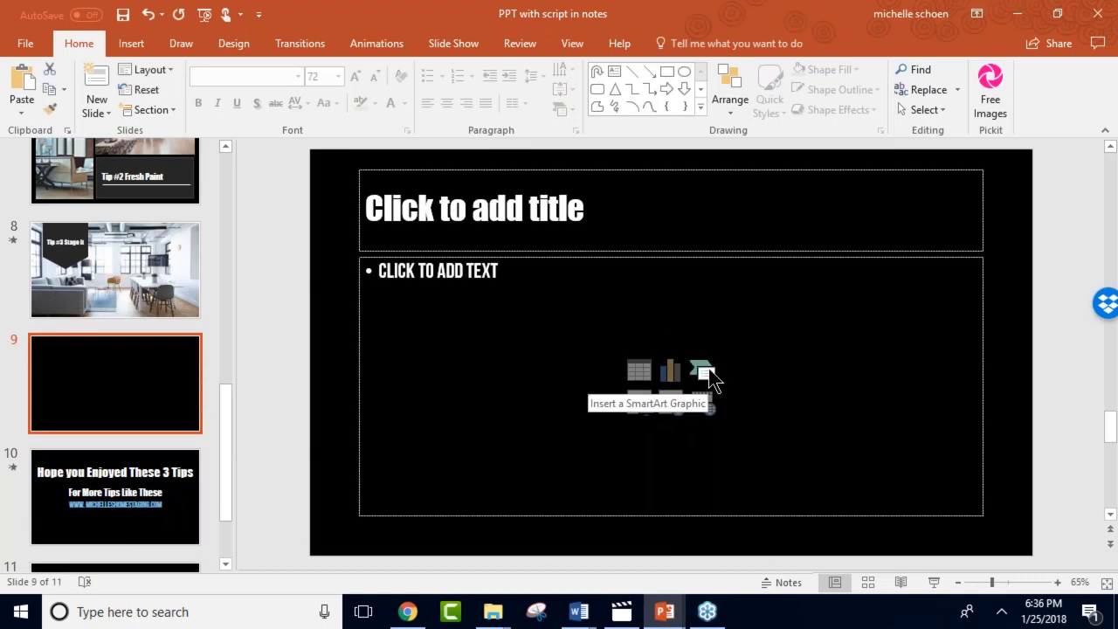
right_click(136, 403)
mouse_move(216, 305)
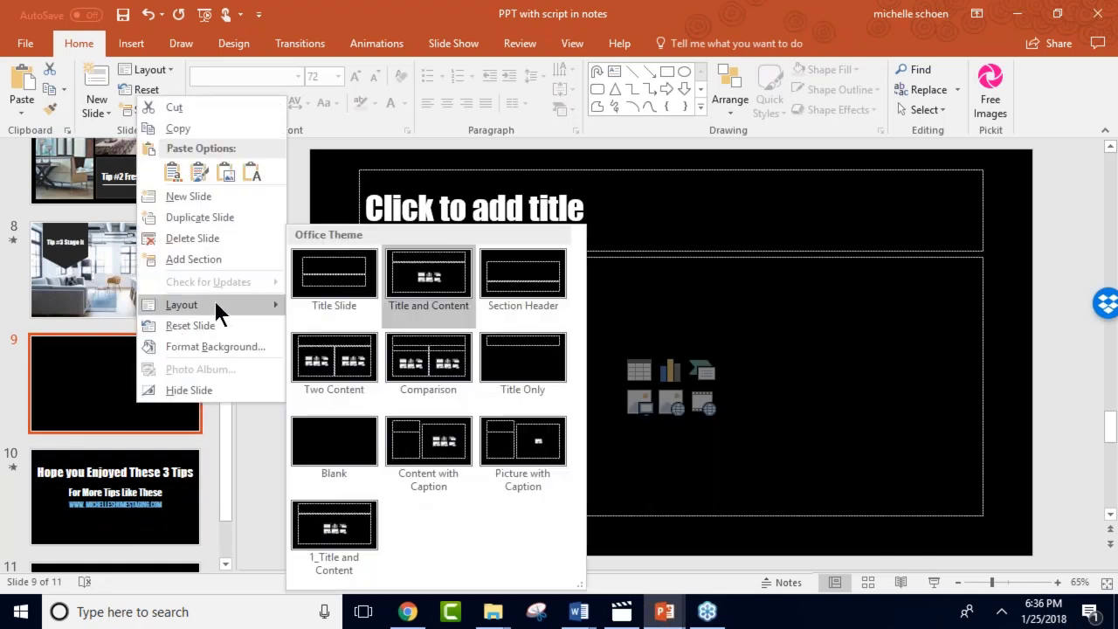
left_click(316, 437)
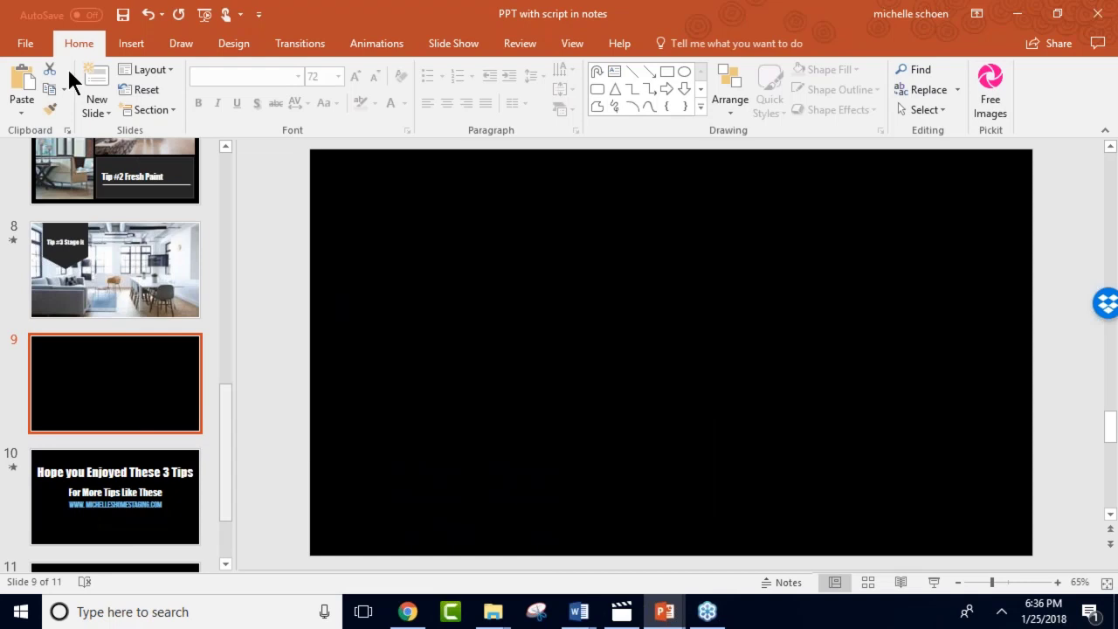
Insert the Basic Cycle SmartArt graphic from the Cycle category onto slide 9.
left_click(134, 42)
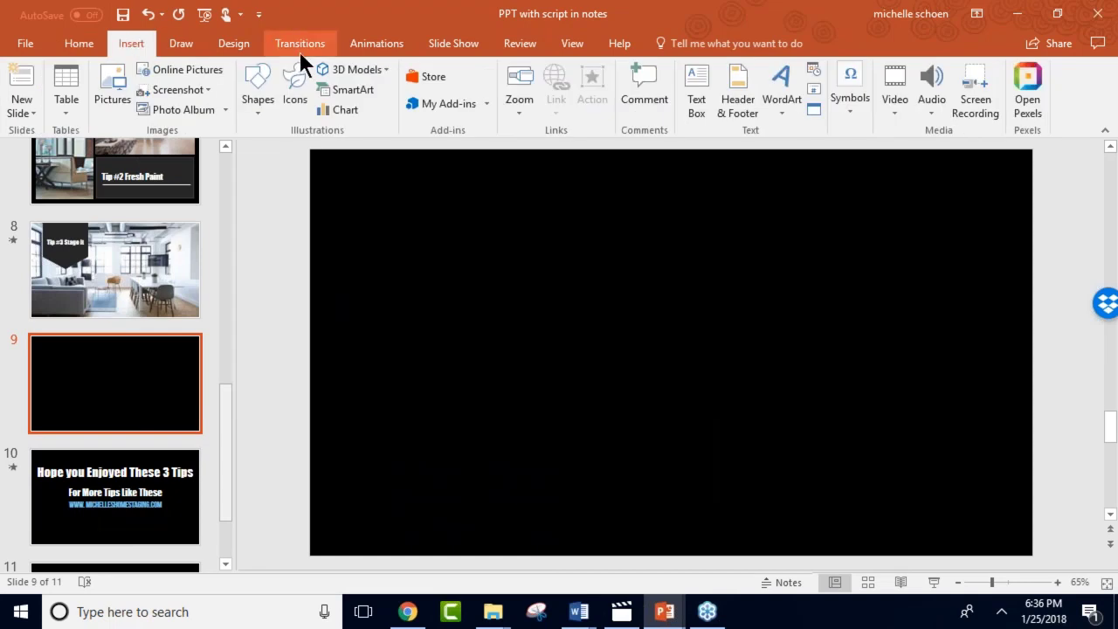
left_click(344, 91)
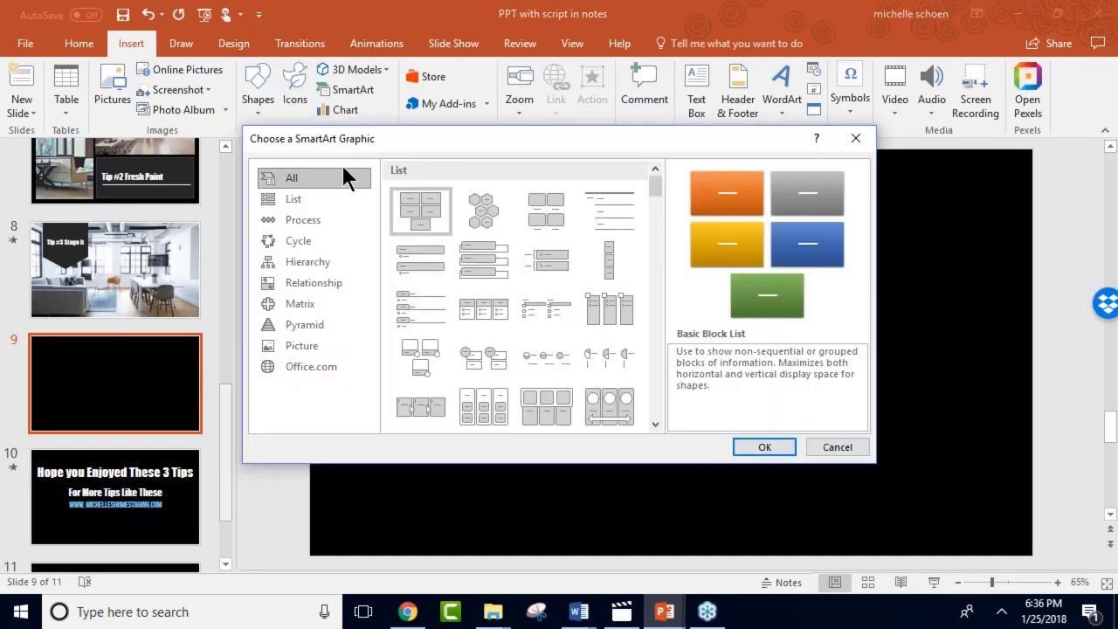
left_click(310, 320)
left_click(309, 300)
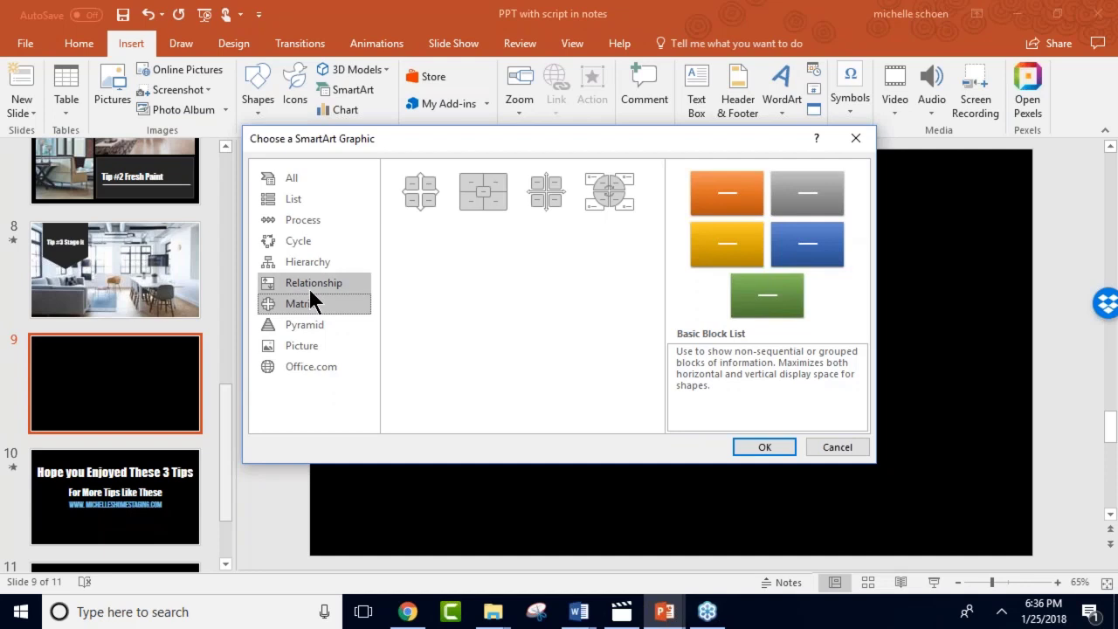
left_click(305, 245)
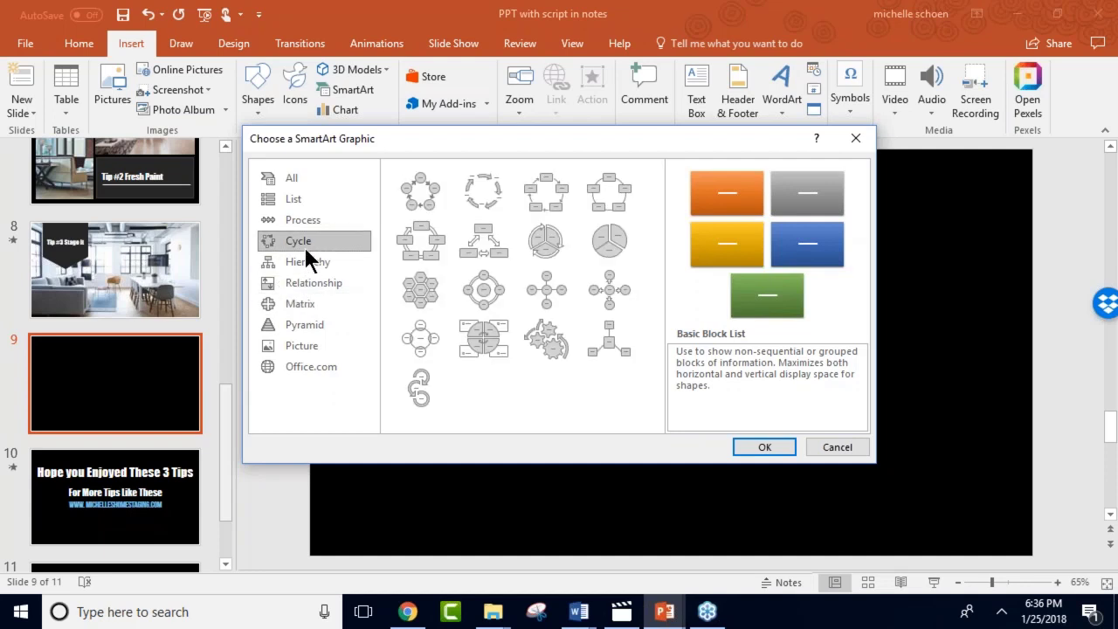
left_click(414, 199)
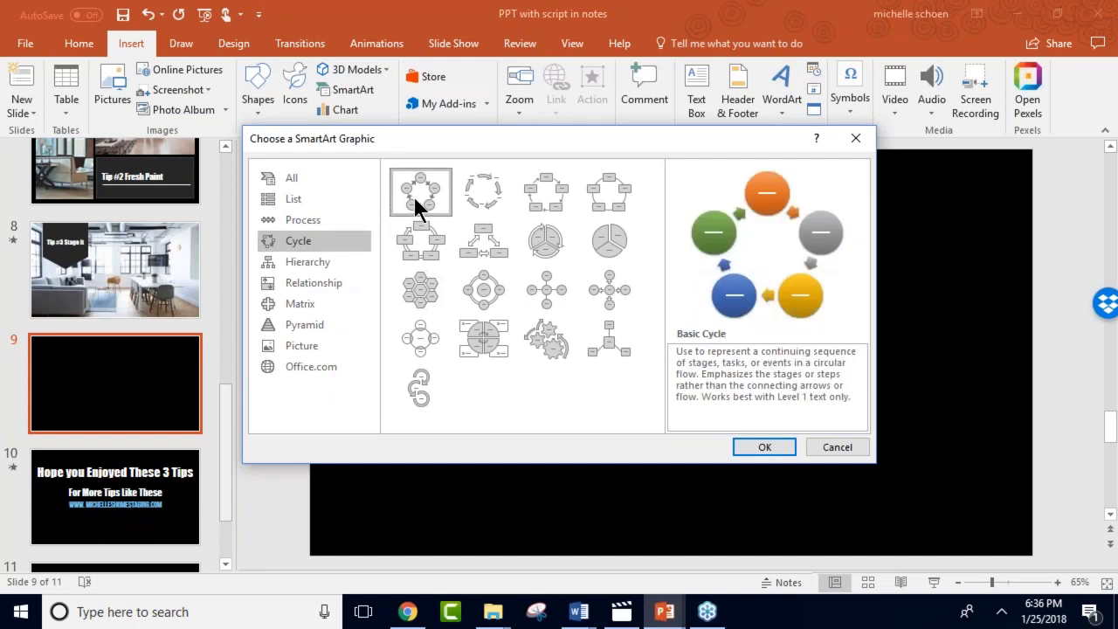
left_click(749, 447)
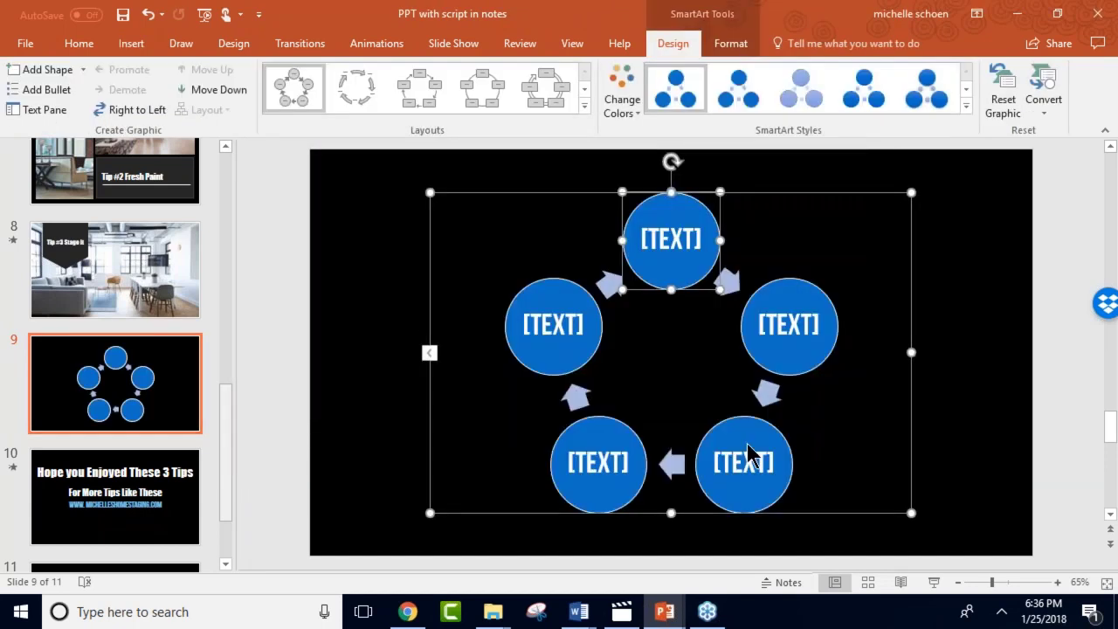
Type 'Find a messy home' and 'Offer a low price' into the first two cycle circles.
left_click(430, 353)
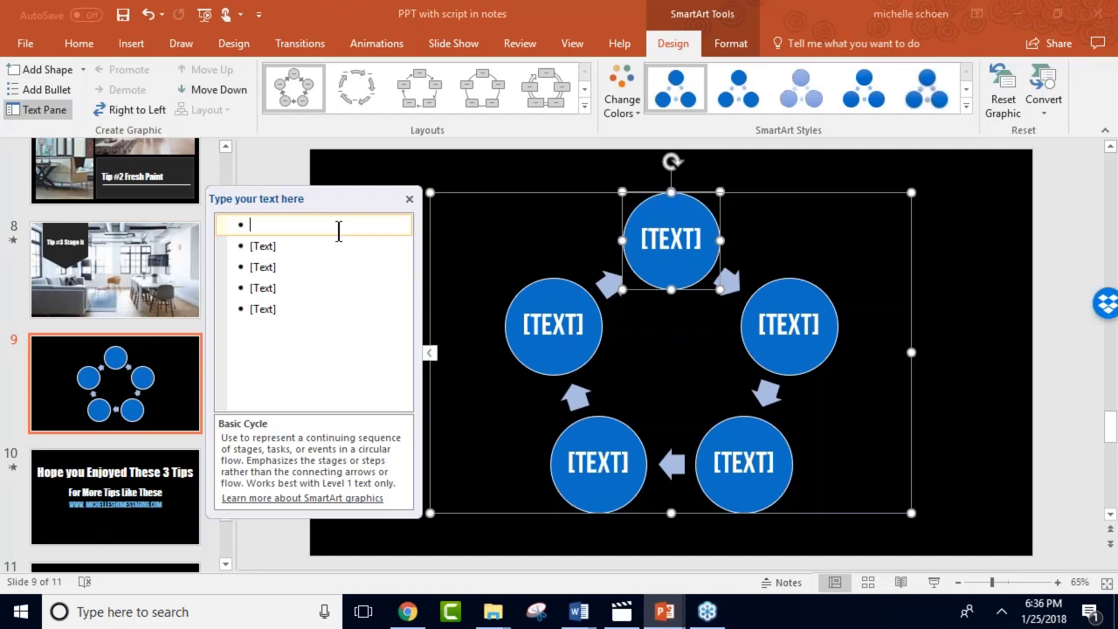
type("Find ")
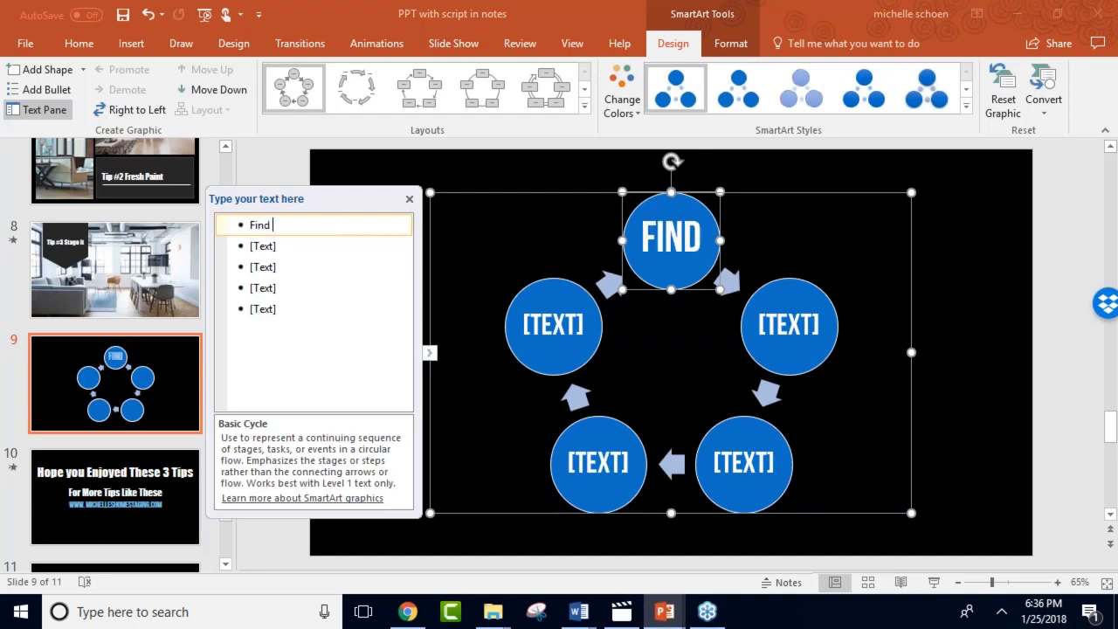
type("a mess")
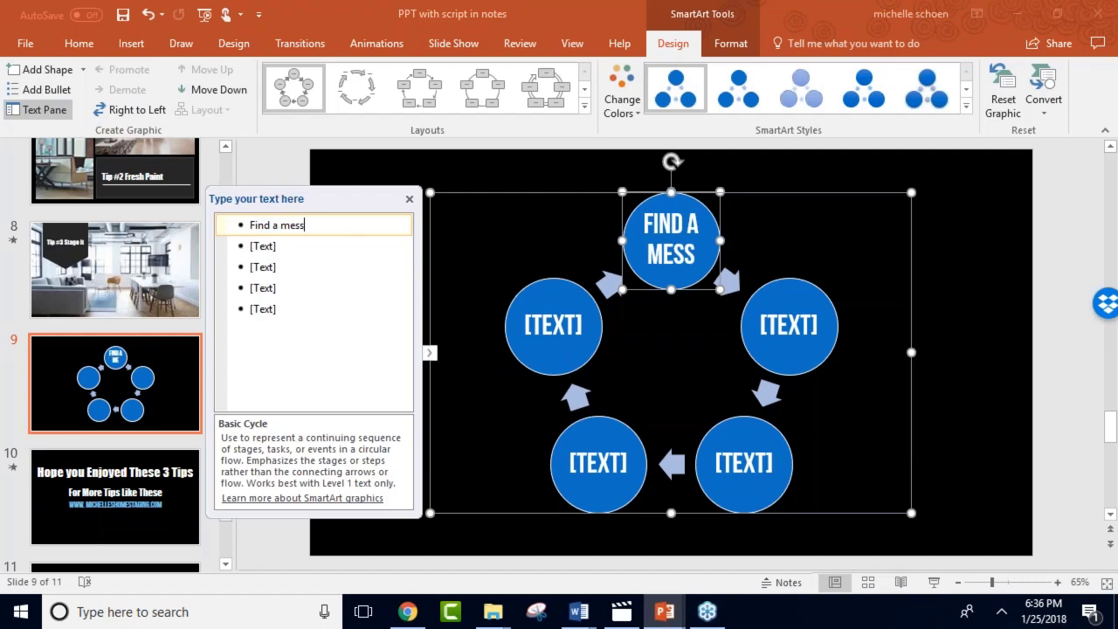
type("y home")
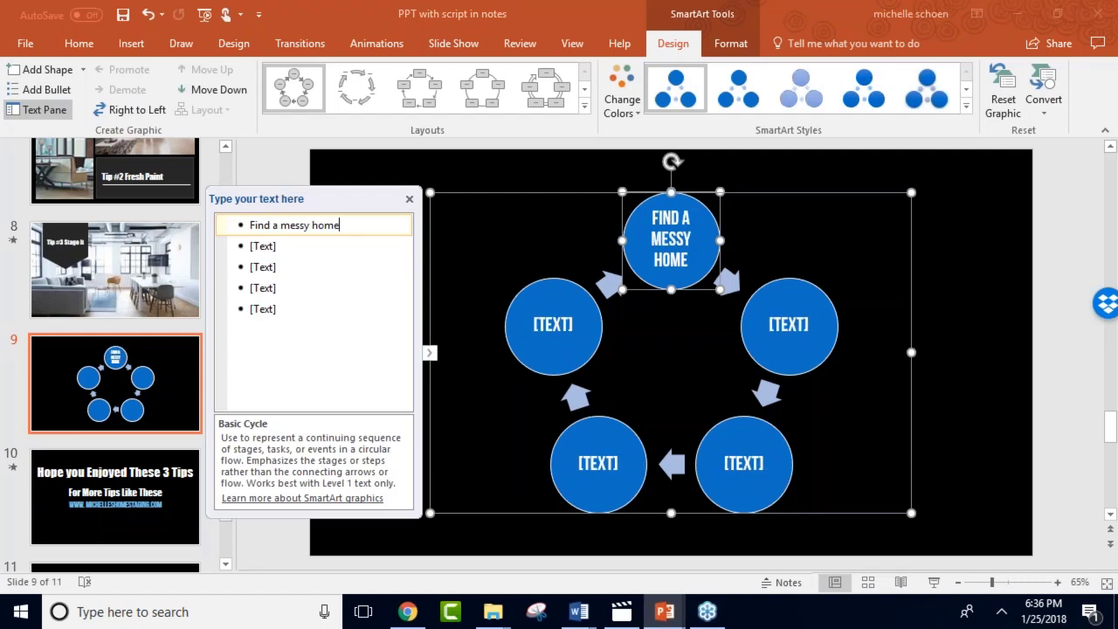
left_click(789, 326)
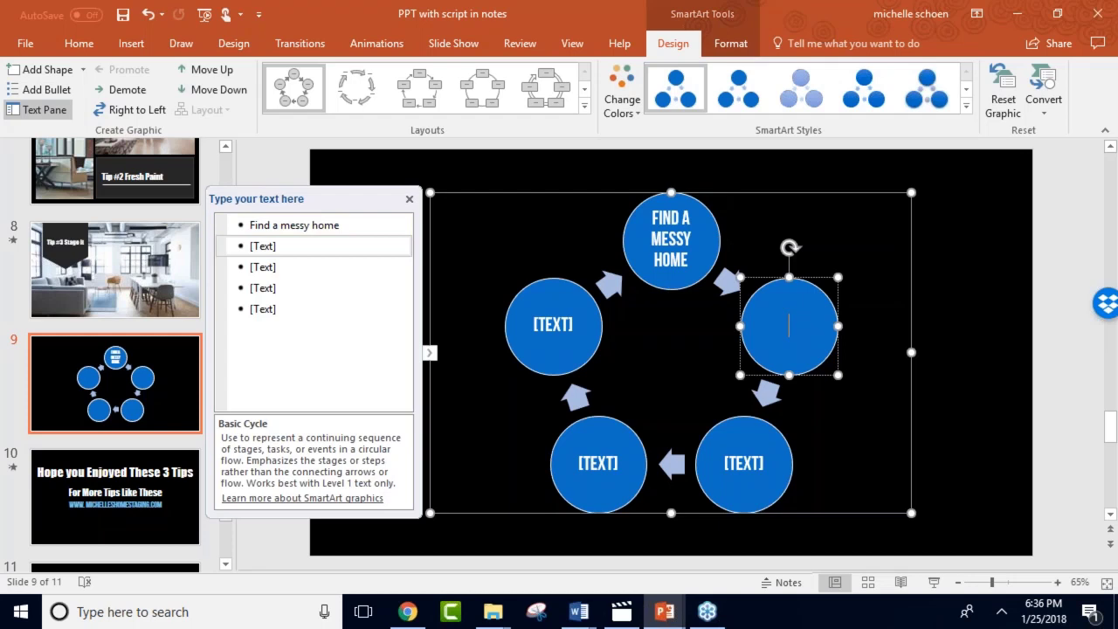
type("Offer a low")
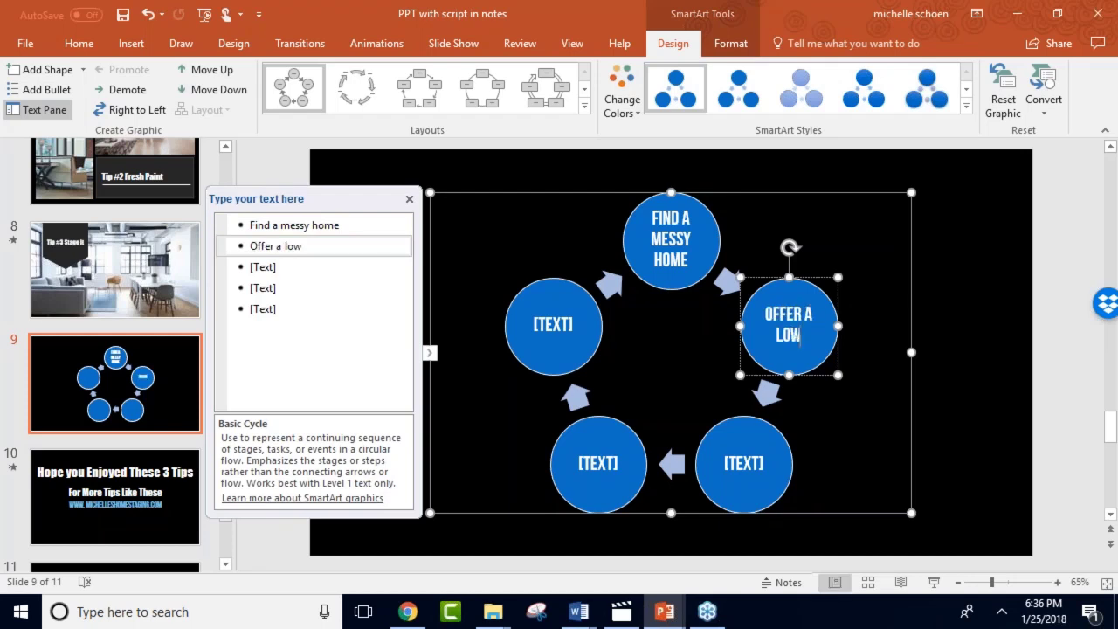
type(" price")
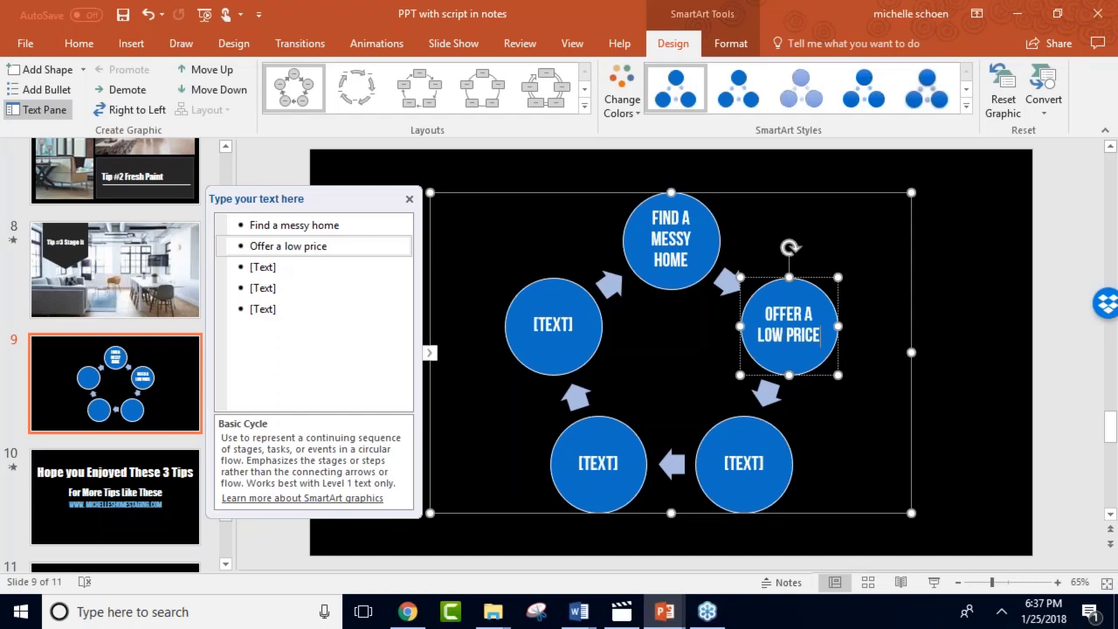
left_click(992, 308)
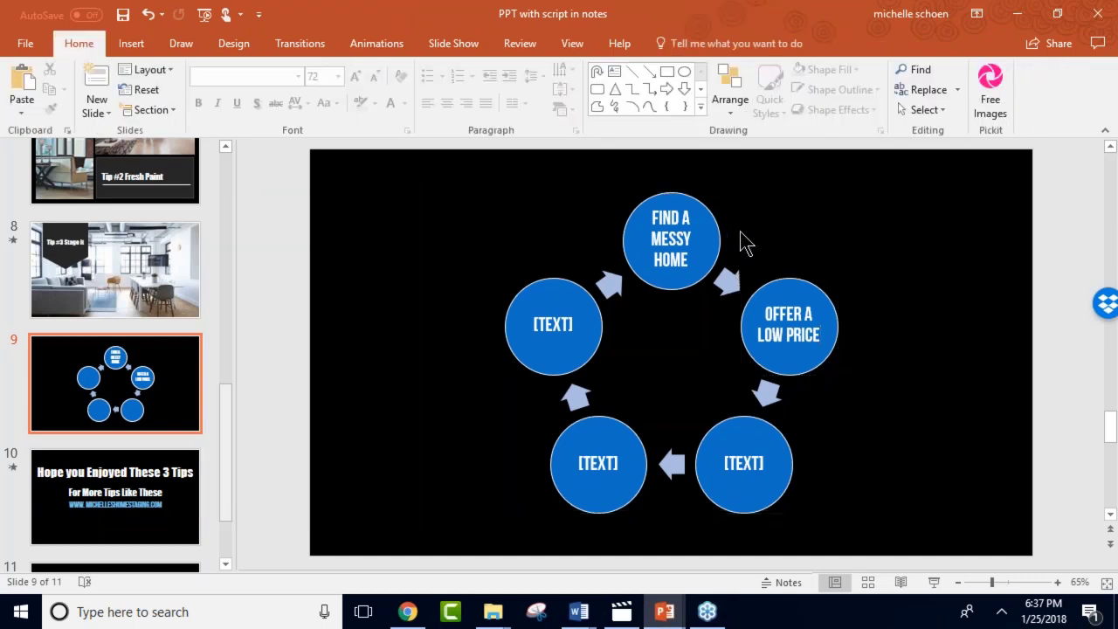
Select all five cycle circles and give them a pink shape fill.
left_click(712, 237)
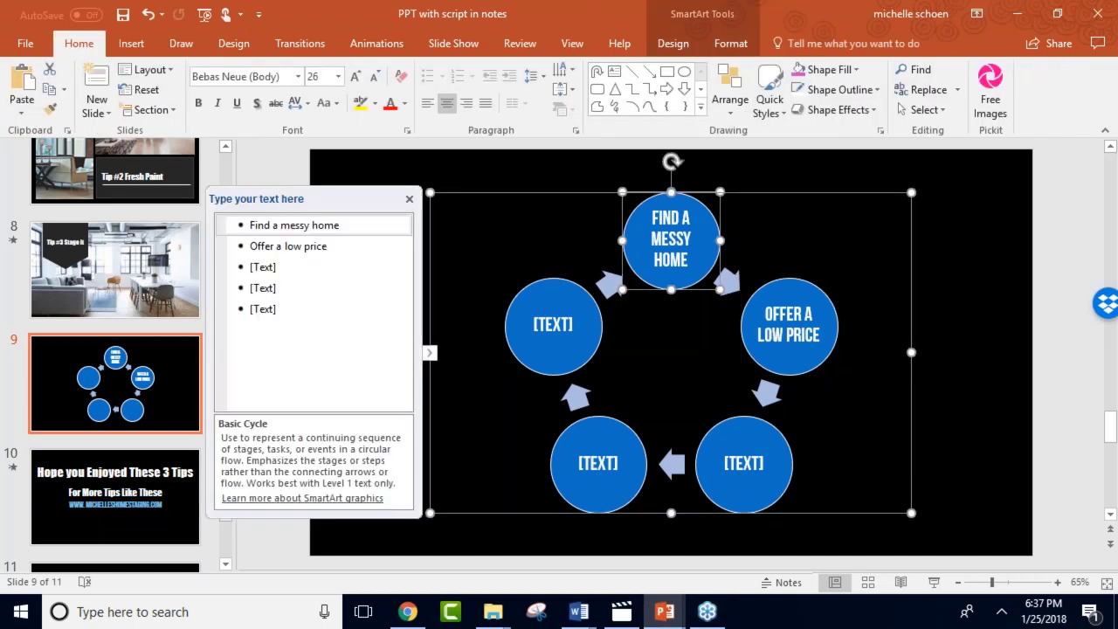
left_click(554, 324)
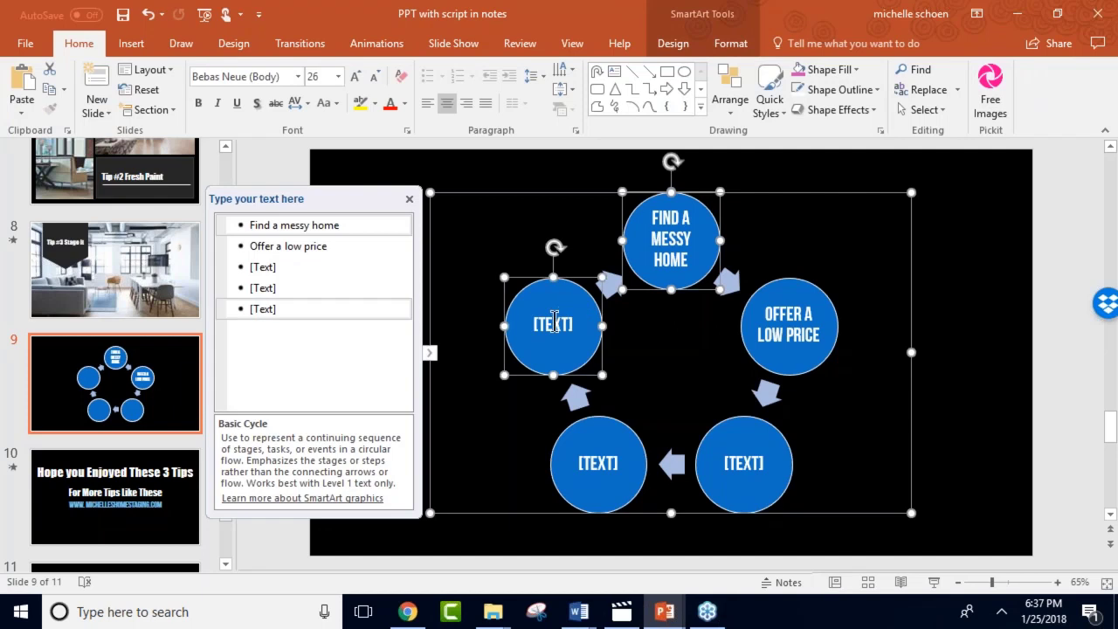
left_click(598, 441, "shift")
left_click(727, 437, "shift")
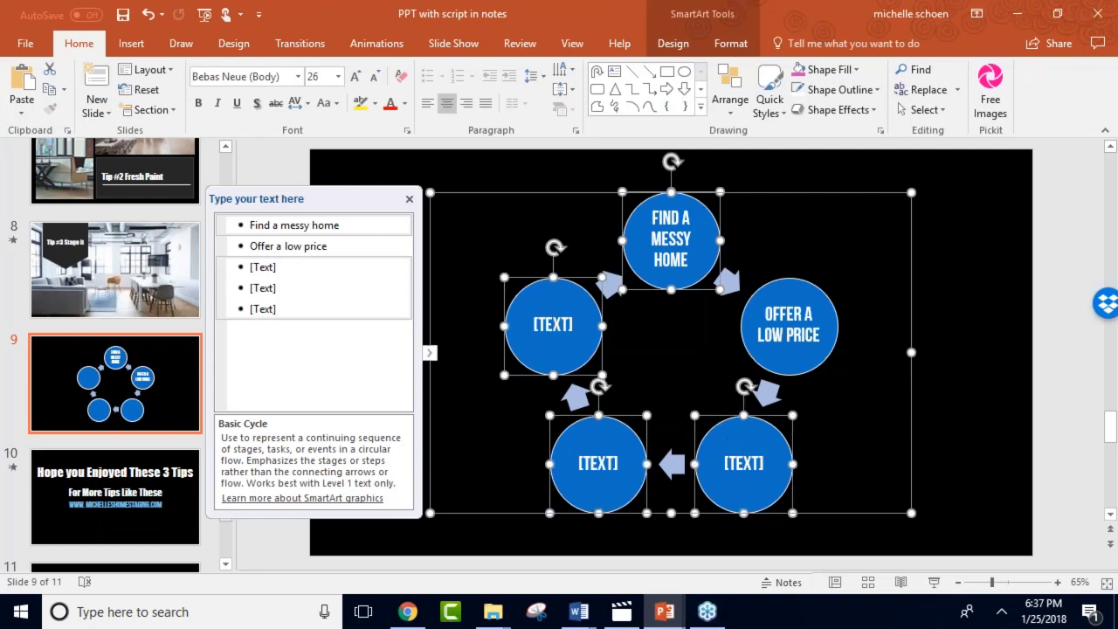
left_click(789, 325, "shift")
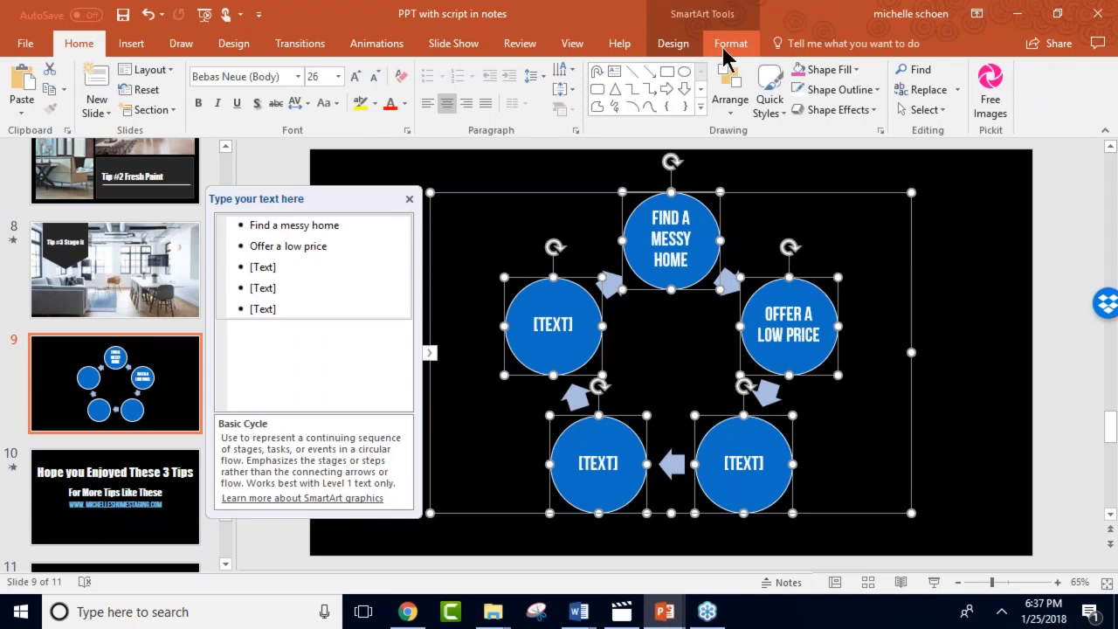
left_click(727, 46)
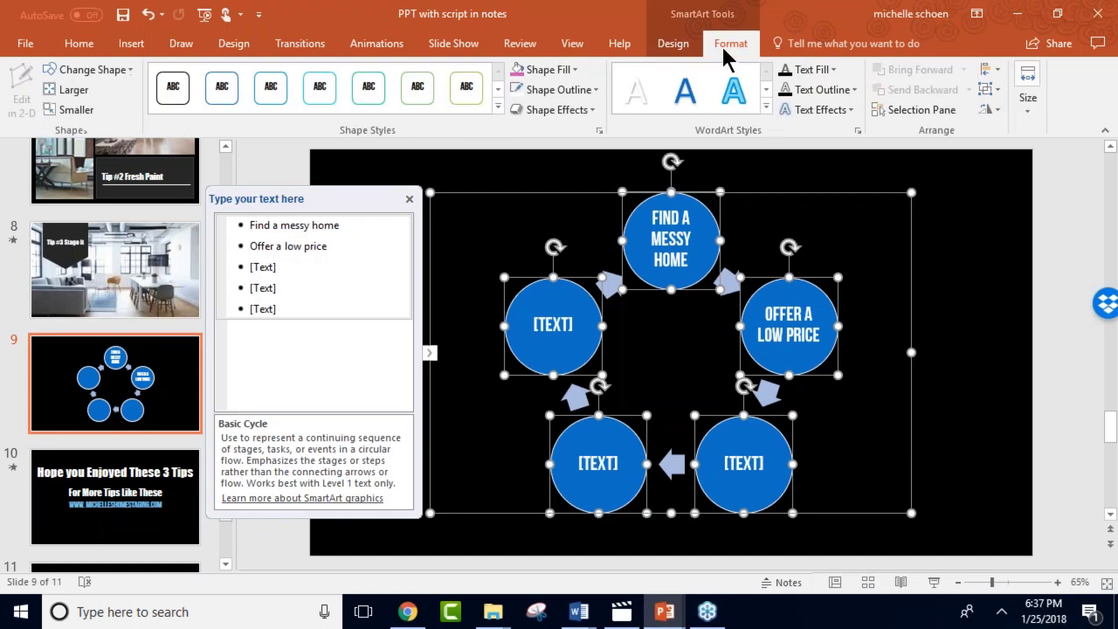
left_click(577, 70)
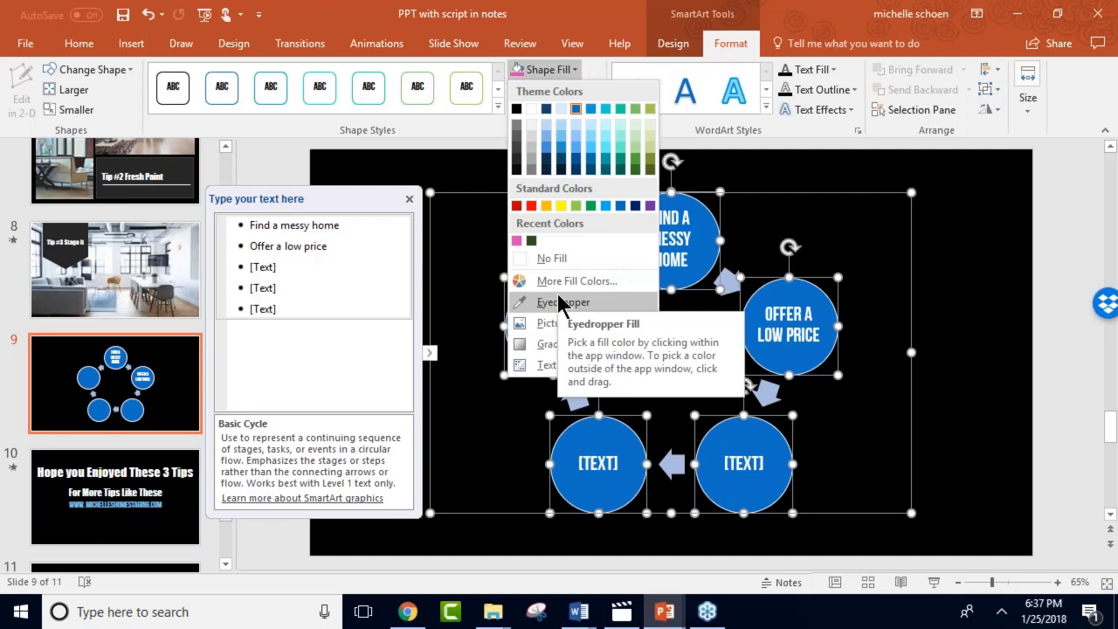
left_click(516, 241)
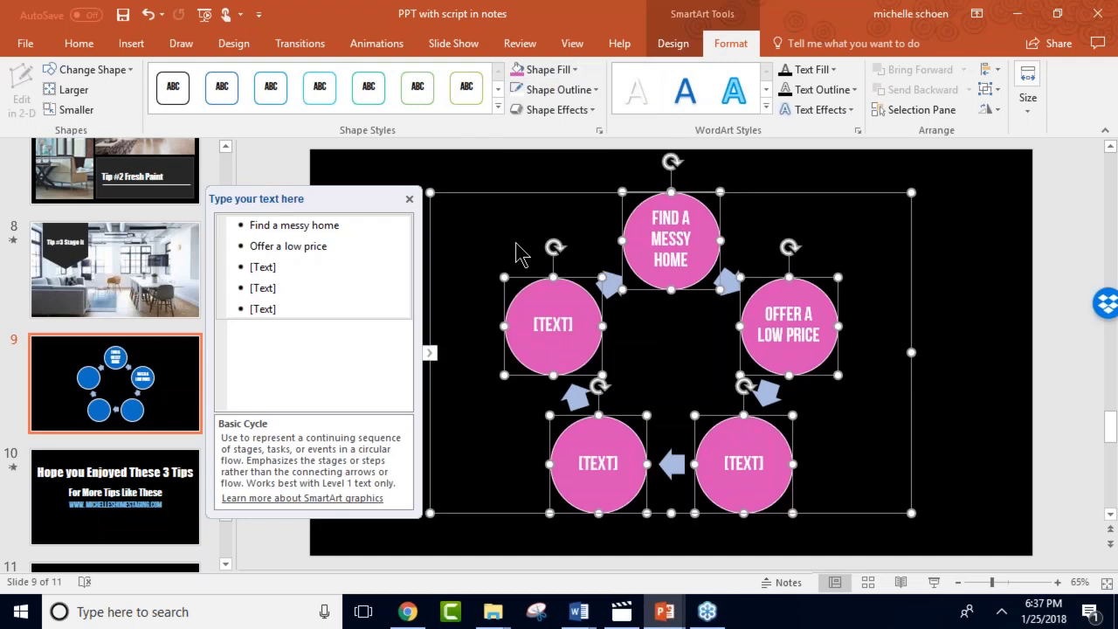
left_click(925, 192)
Enlarge the cycle diagram from both corners and close its text pane.
left_click_drag(924, 191, 977, 175)
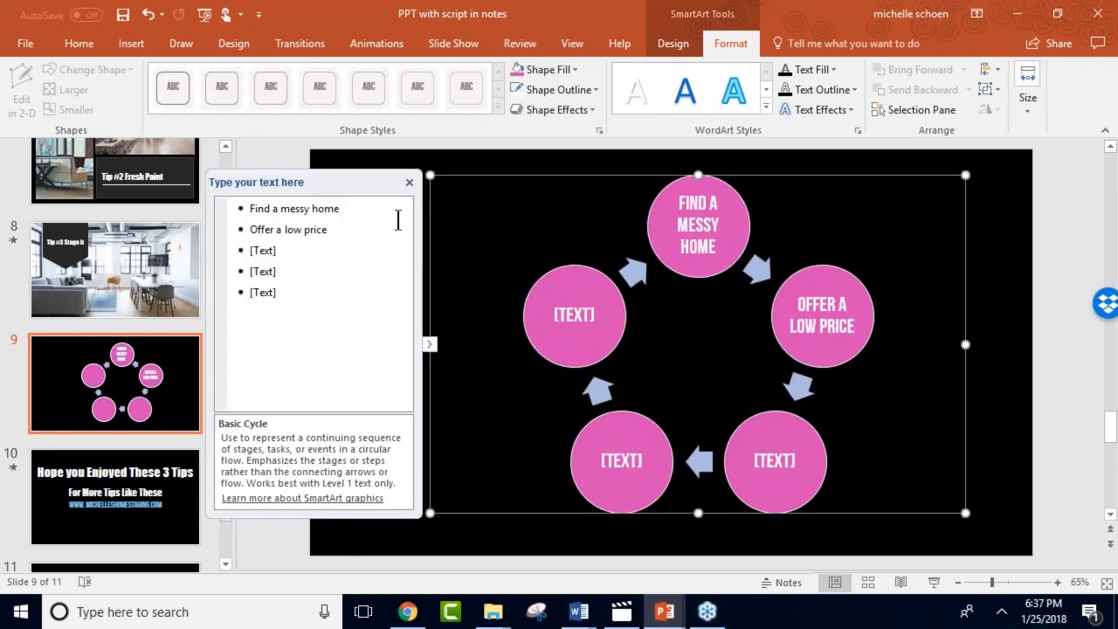
left_click(409, 182)
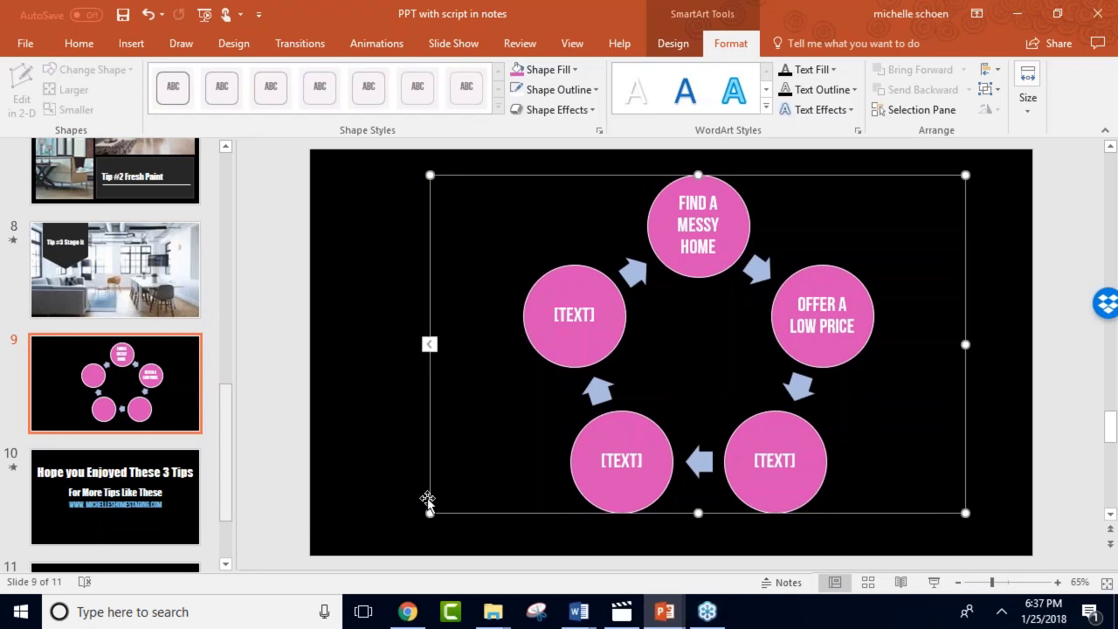
left_click_drag(429, 513, 387, 532)
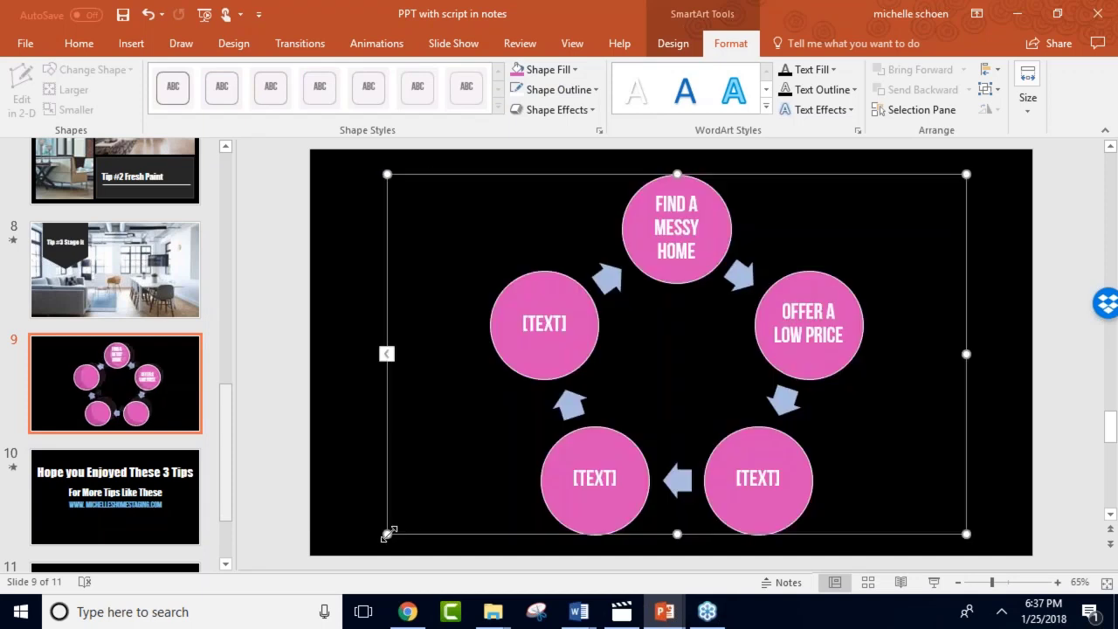
left_click(1002, 330)
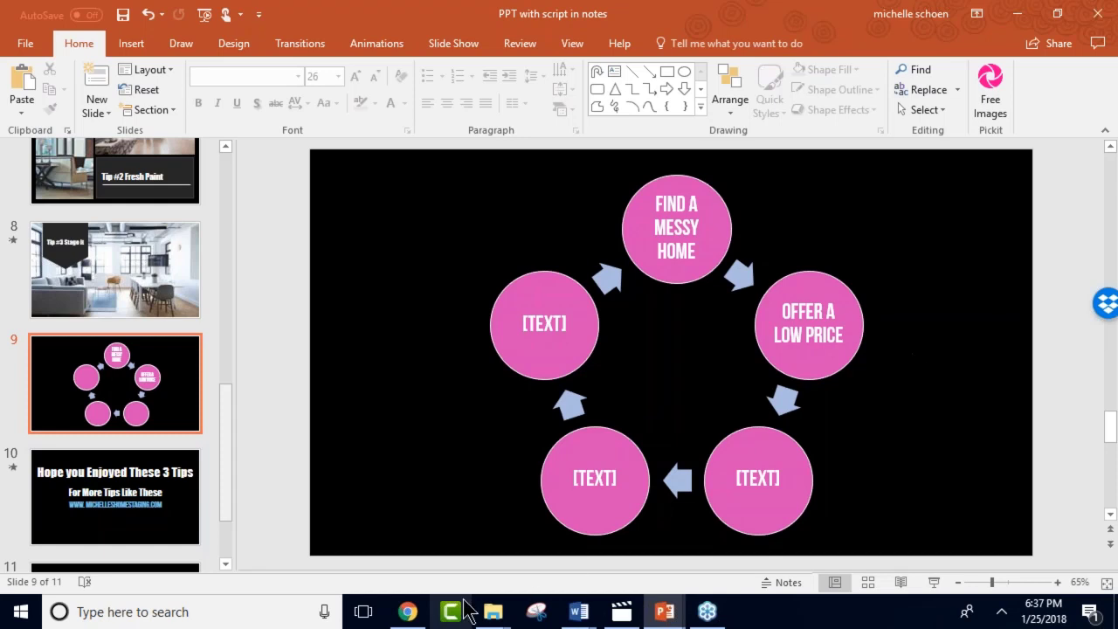
In Chrome, search for 'pexel' in a new tab and open the Pexels stock photo site.
left_click(410, 613)
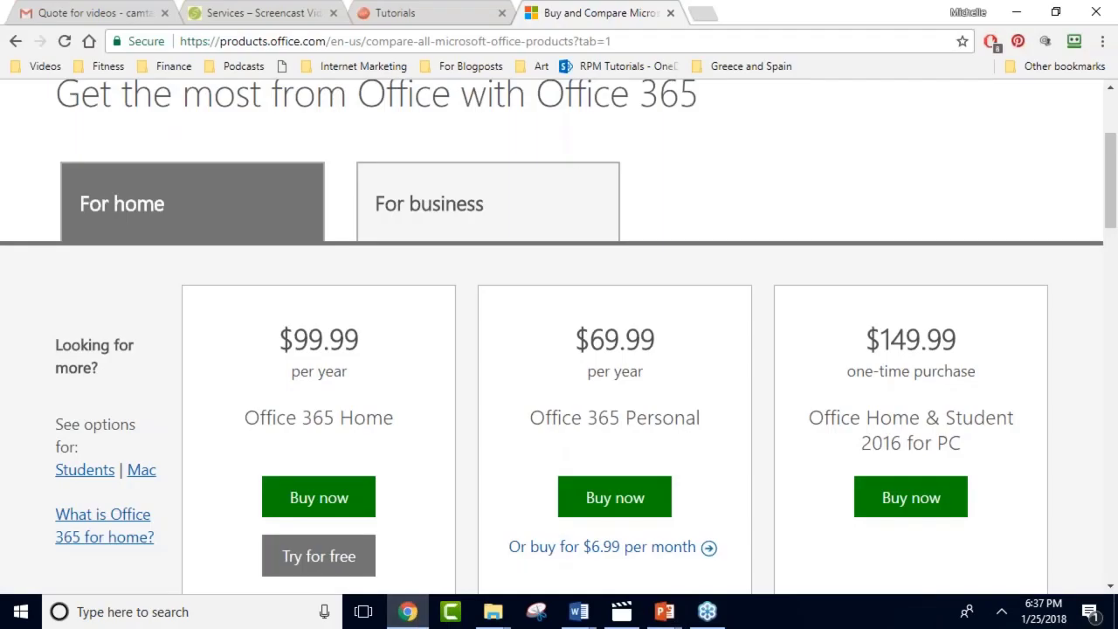
left_click(709, 14)
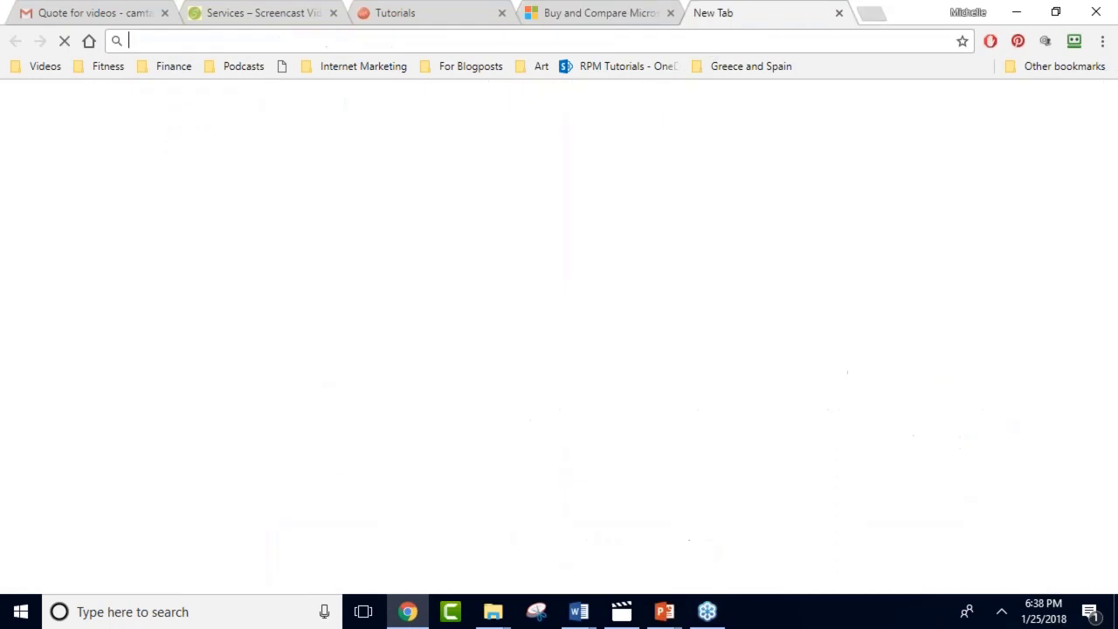
type("pexels")
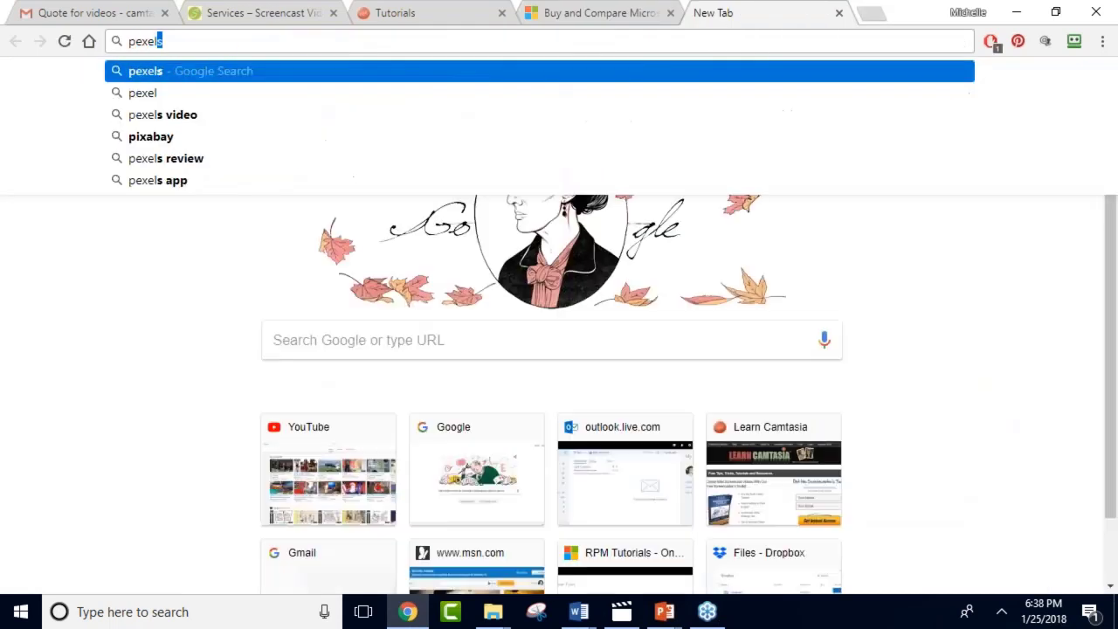
key("Return")
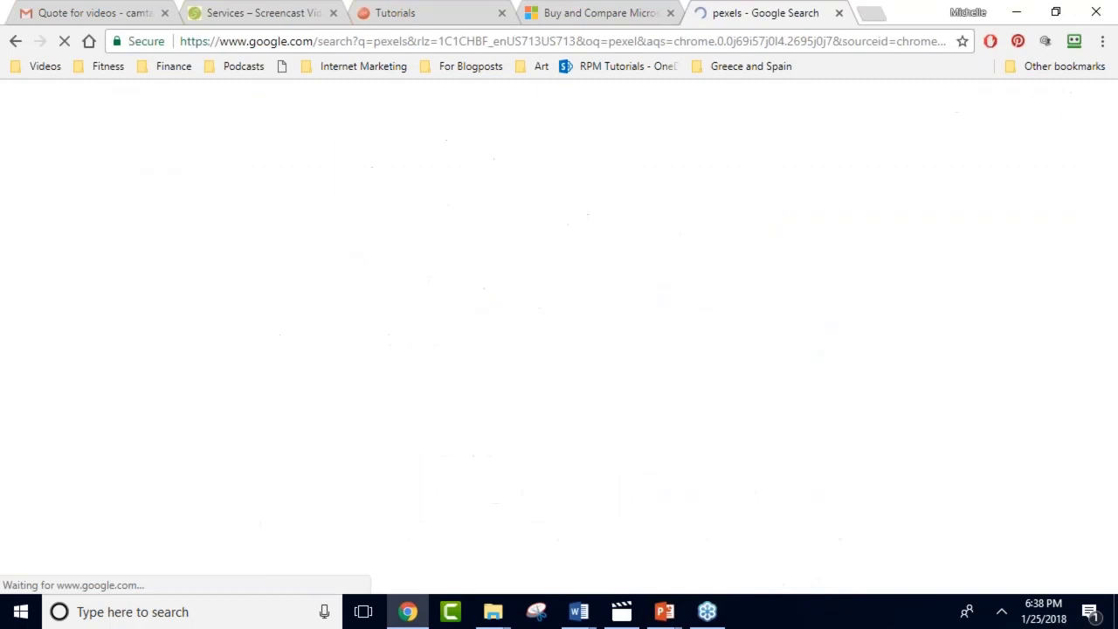
left_click(236, 241)
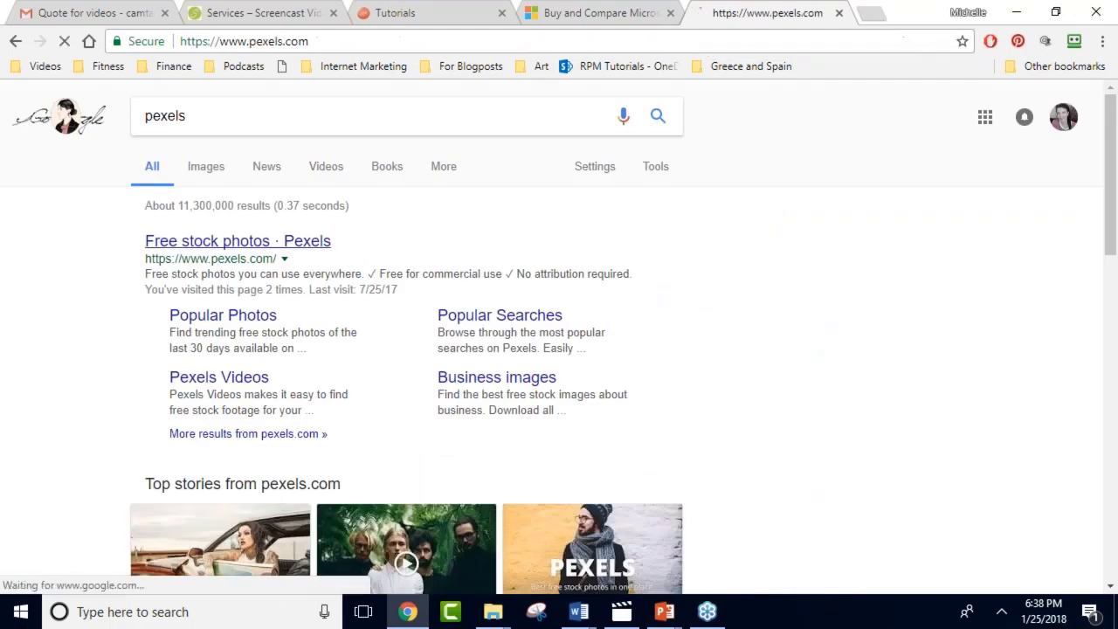
Go to unsplash.com, then switch back to the PowerPoint deck.
left_click(327, 40)
type("unspla")
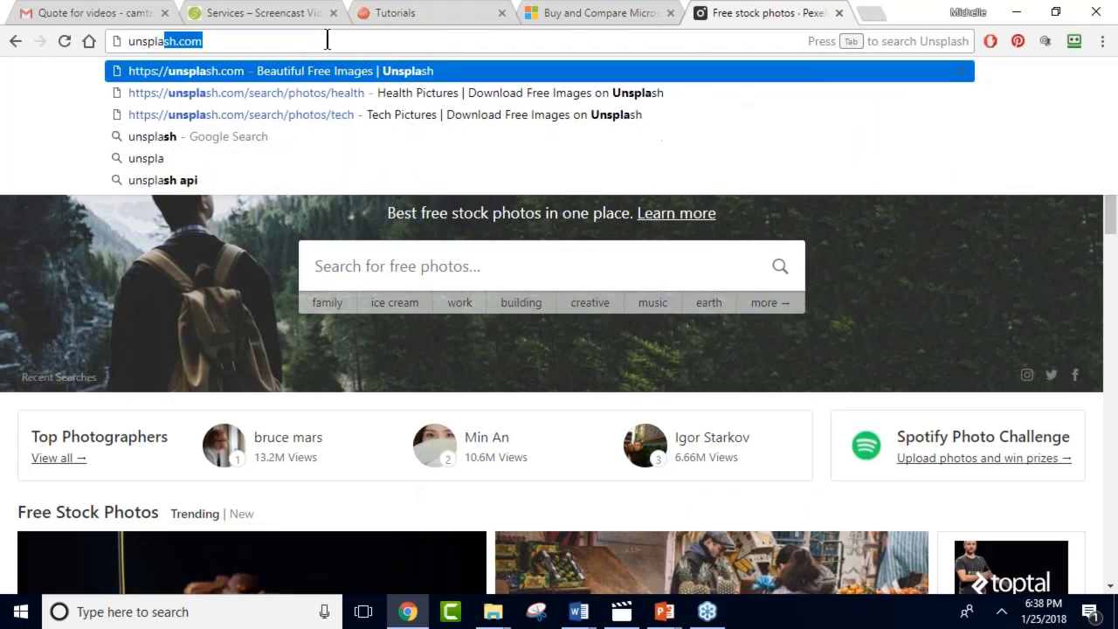
type("sh")
key("Return")
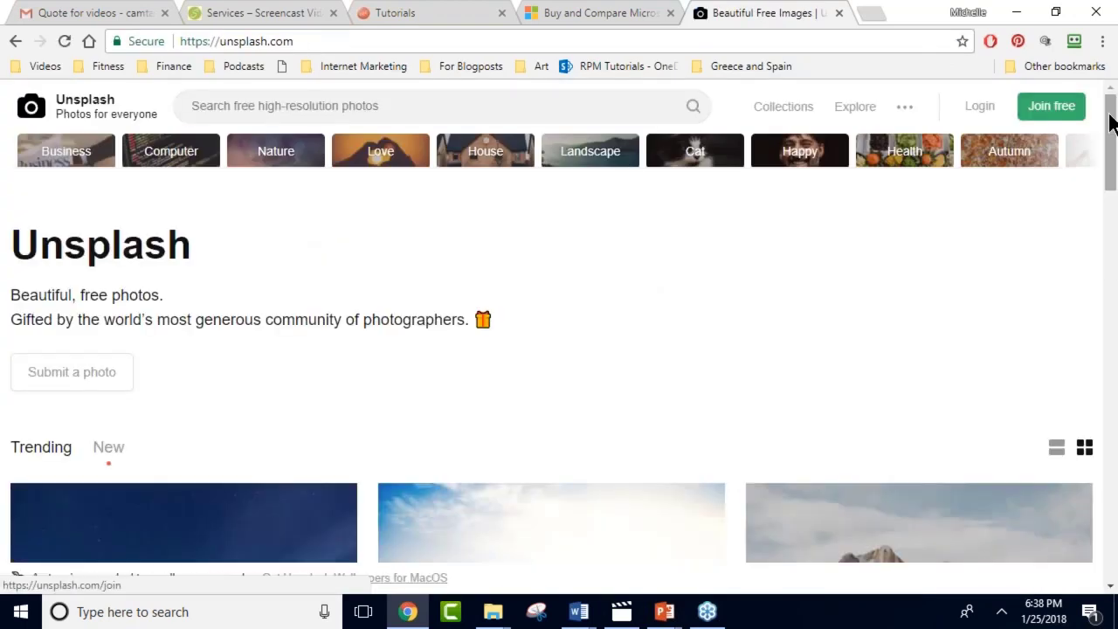
left_click_drag(1110, 122, 1112, 166)
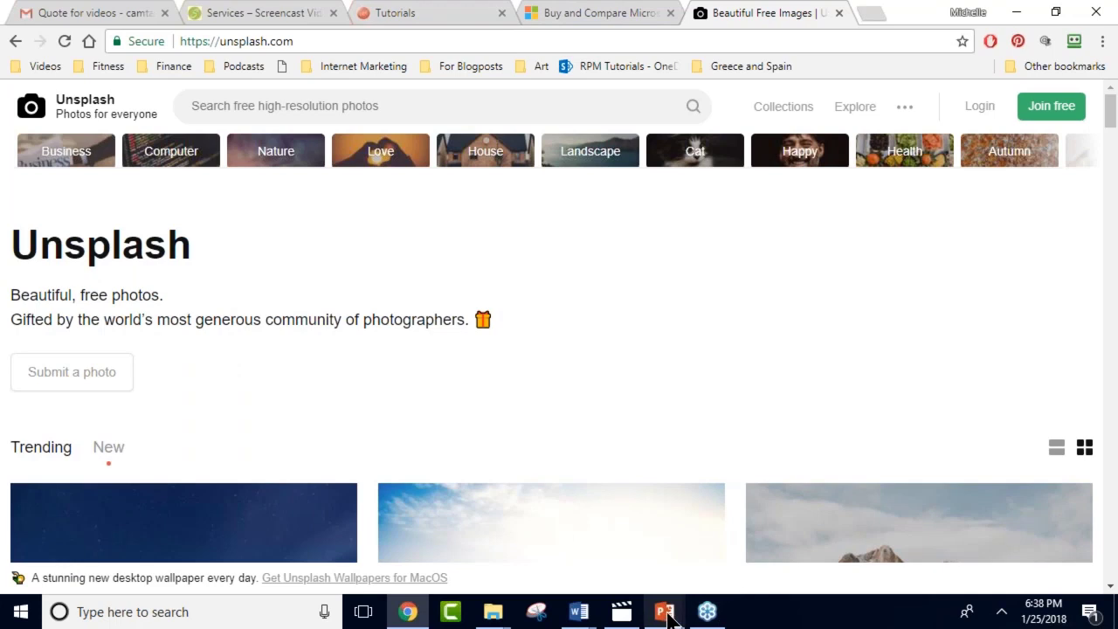
mouse_move(665, 616)
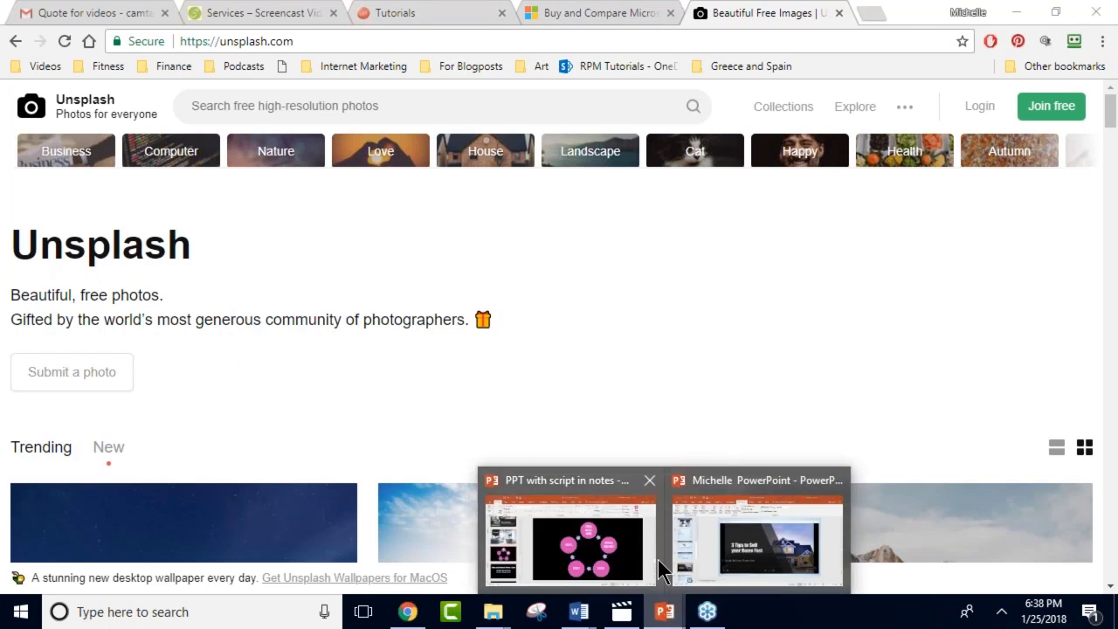
left_click(612, 541)
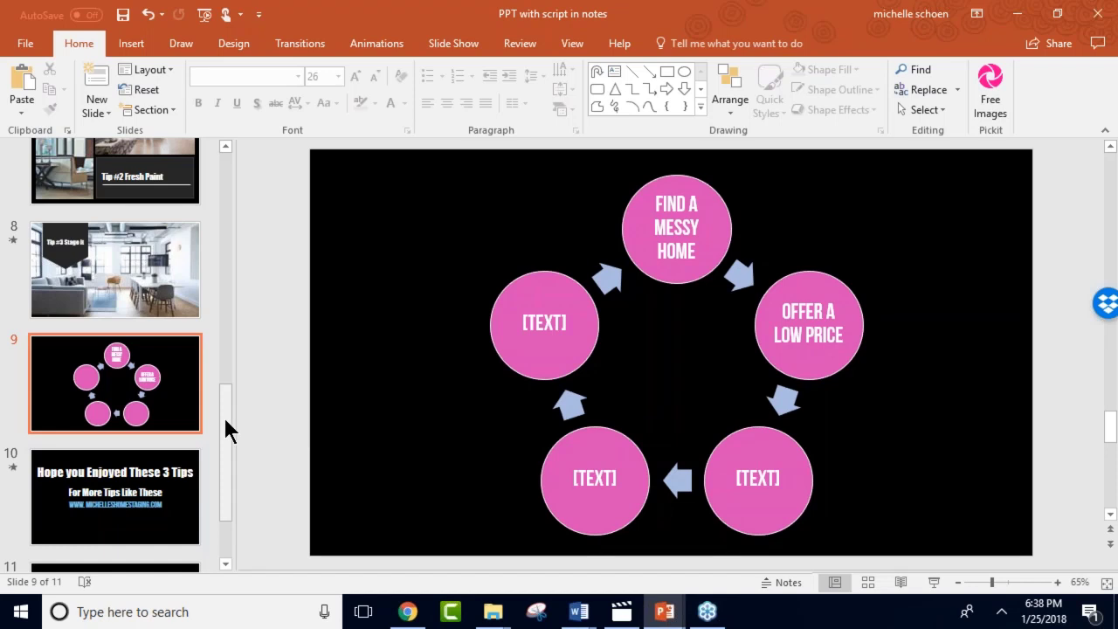
Delete the duplicate Lots of Competition slide and the second 3 Tips to Sell slide.
left_click_drag(225, 421, 215, 165)
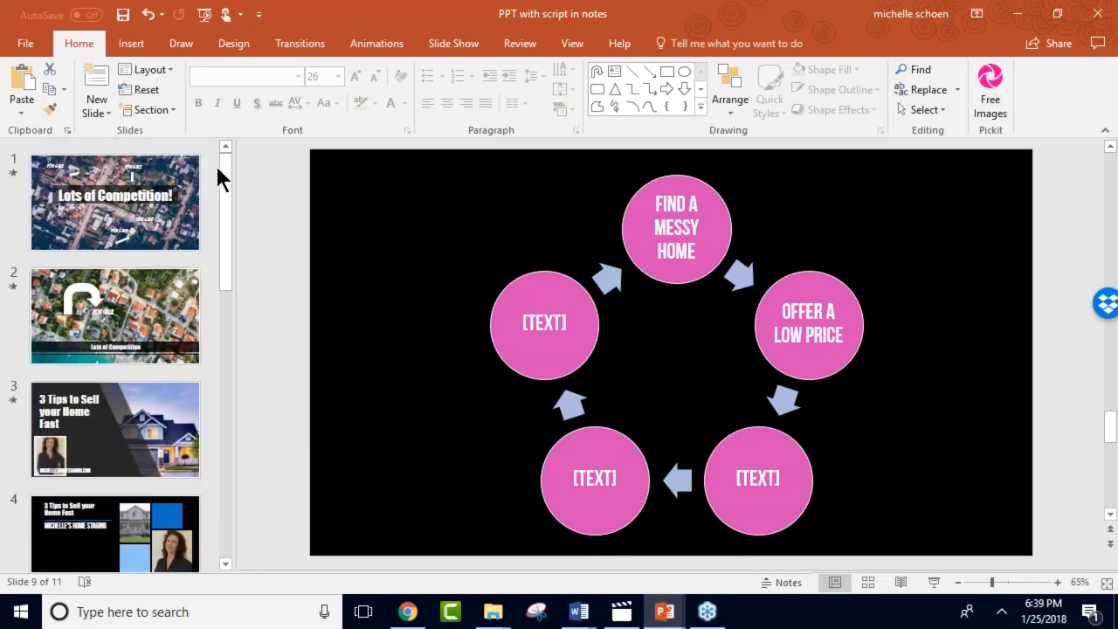
left_click(106, 341)
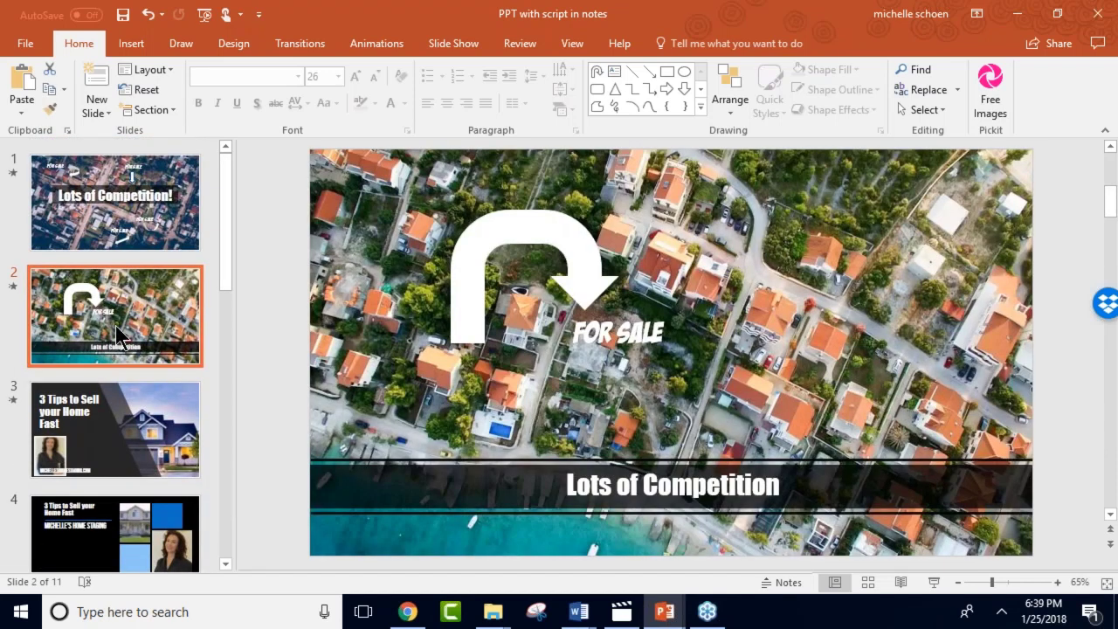
right_click(115, 325)
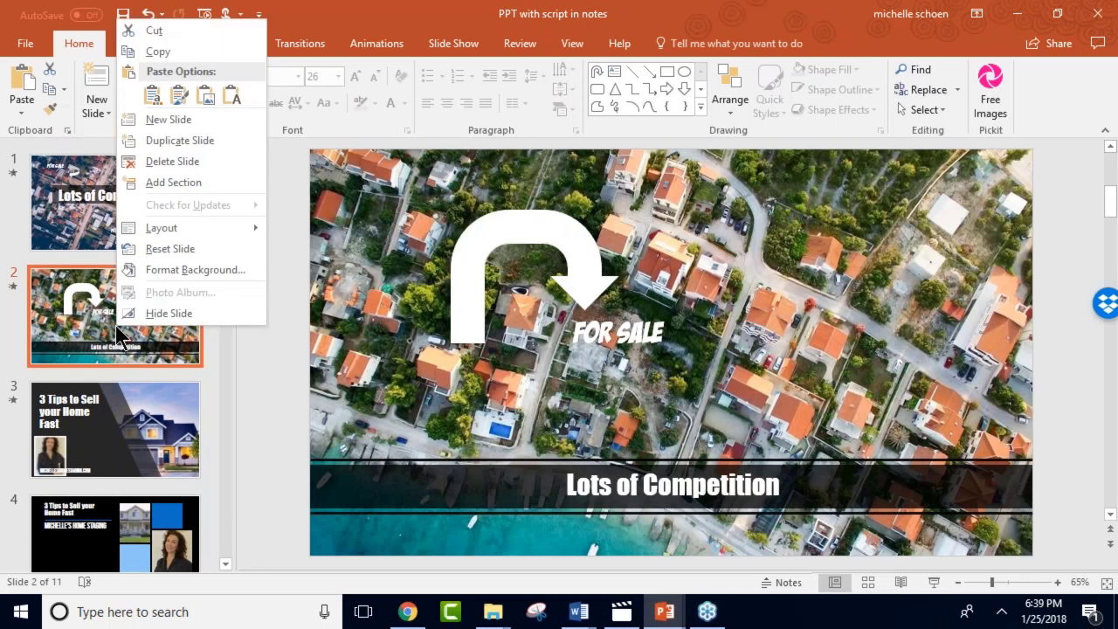
left_click(157, 162)
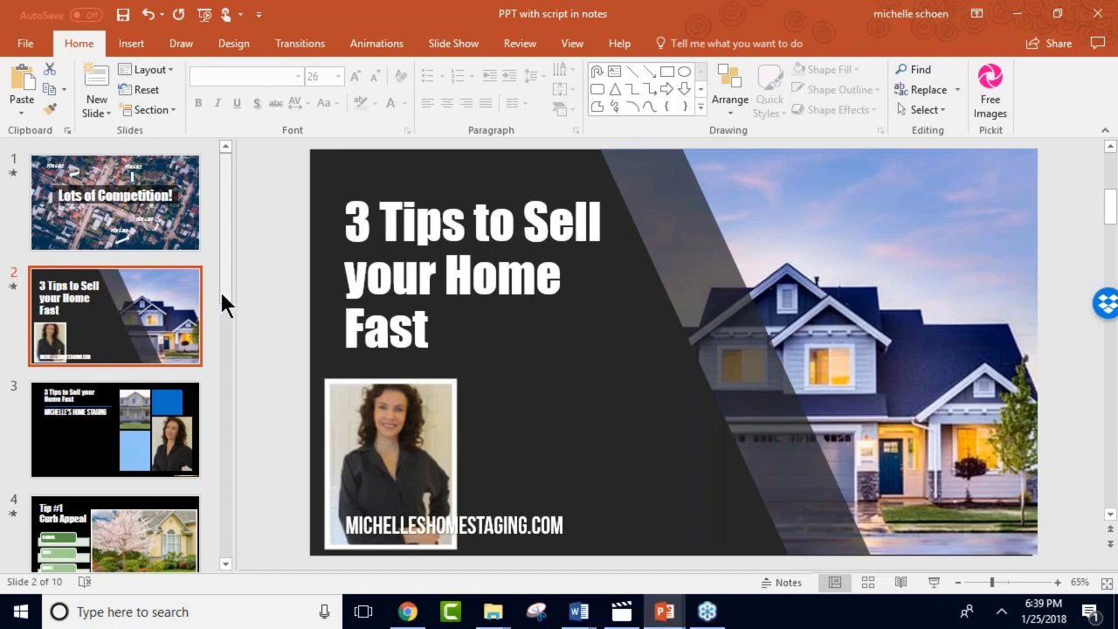
right_click(166, 384)
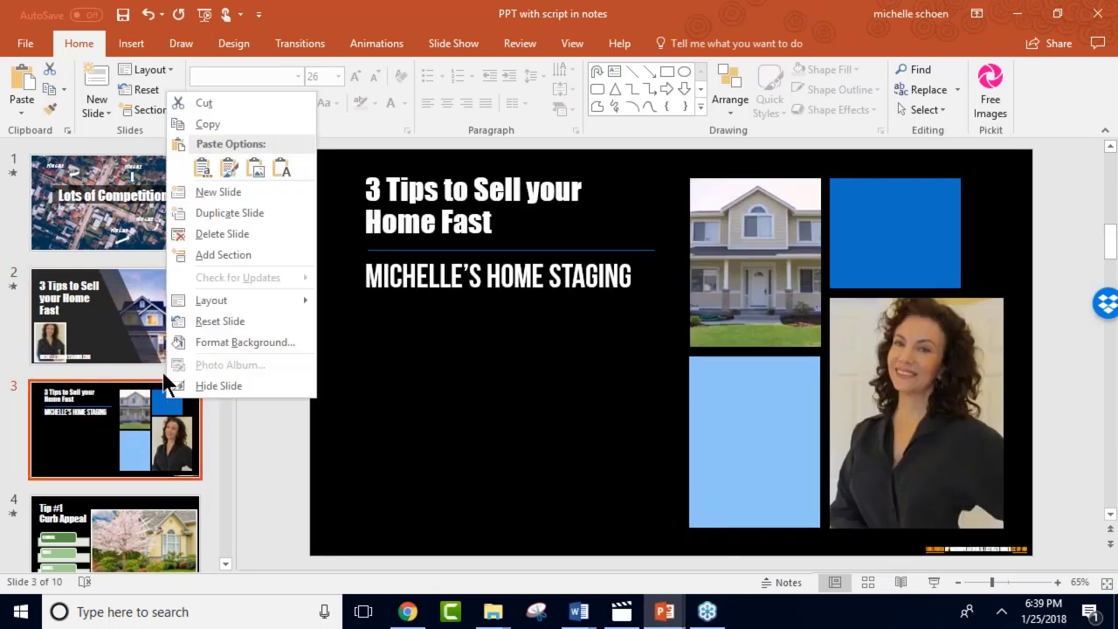
left_click(211, 106)
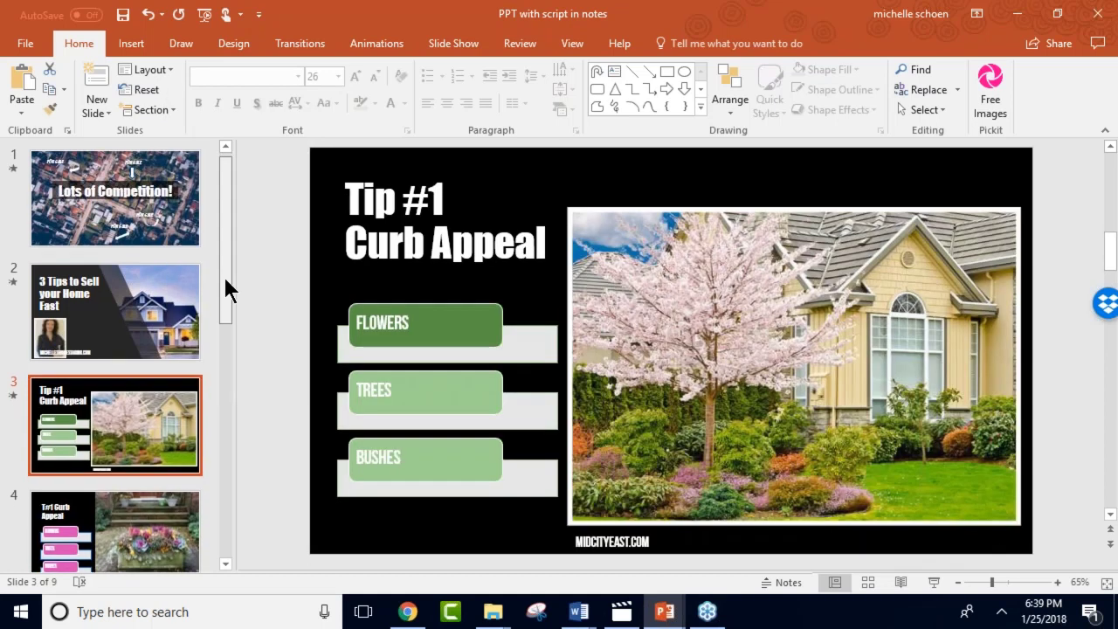
Delete the duplicate Curb Appeal slide and the cycle diagram slide.
left_click_drag(225, 288, 226, 349)
left_click(175, 374)
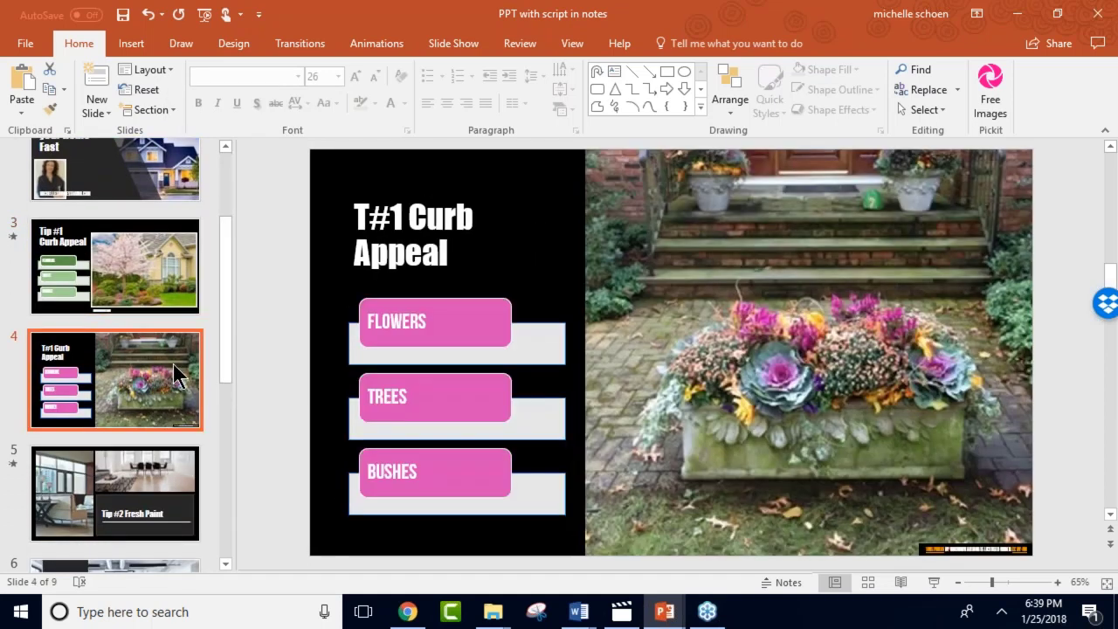
right_click(175, 374)
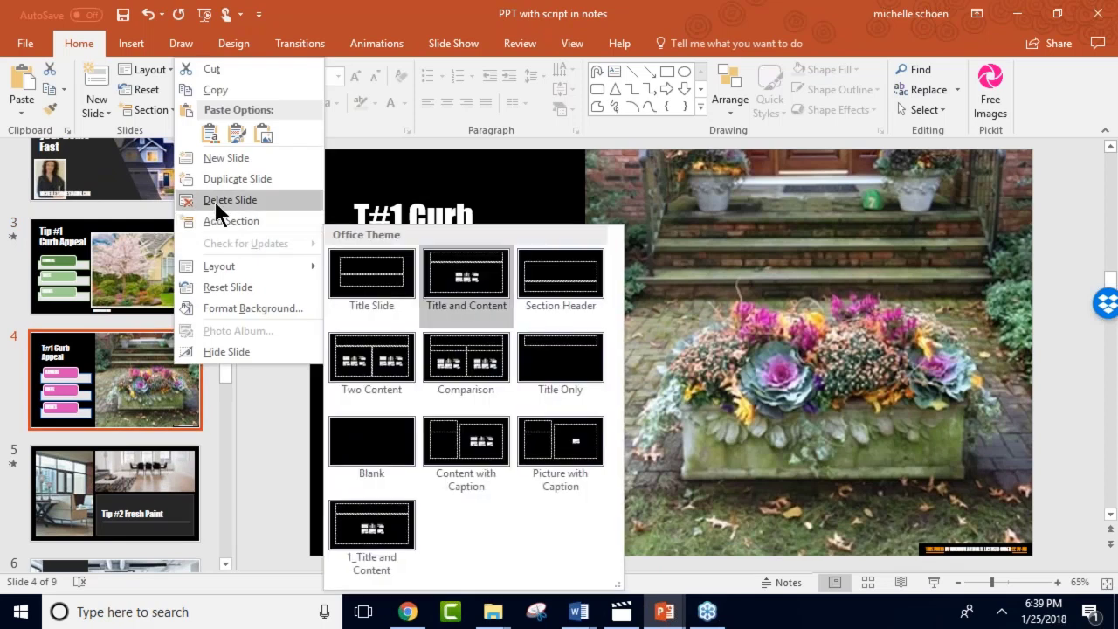
left_click(216, 202)
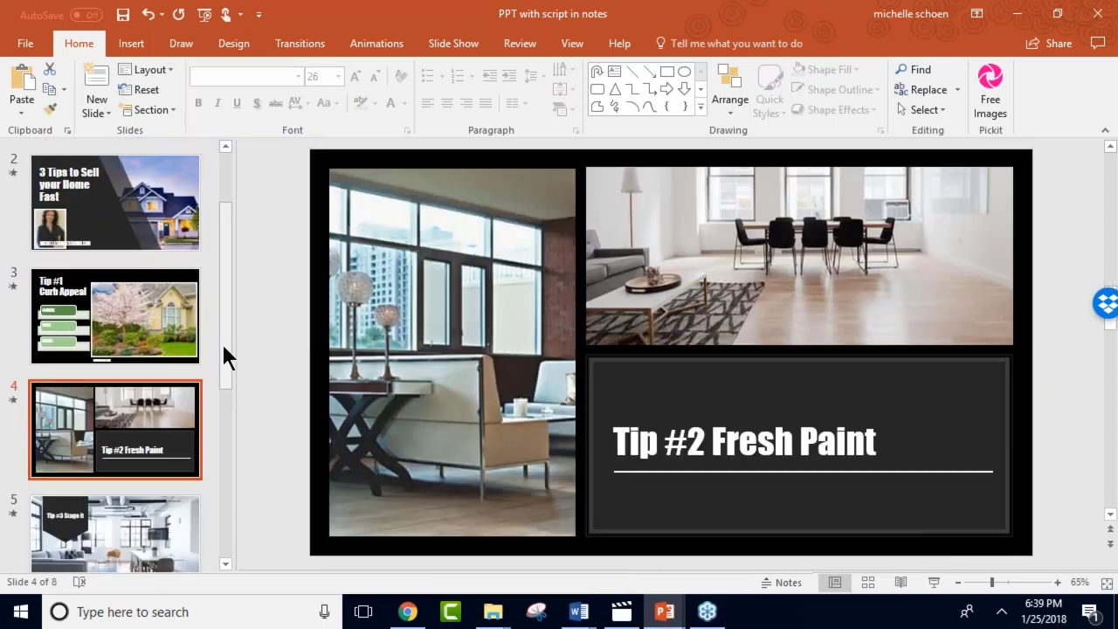
left_click_drag(224, 347, 213, 486)
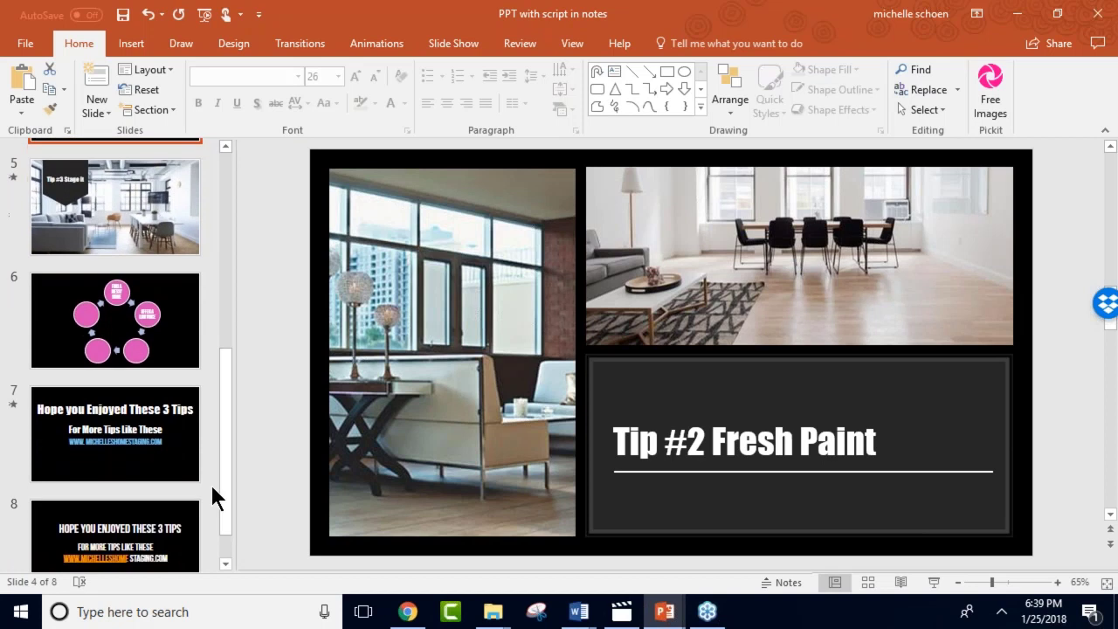
left_click(126, 307)
right_click(127, 307)
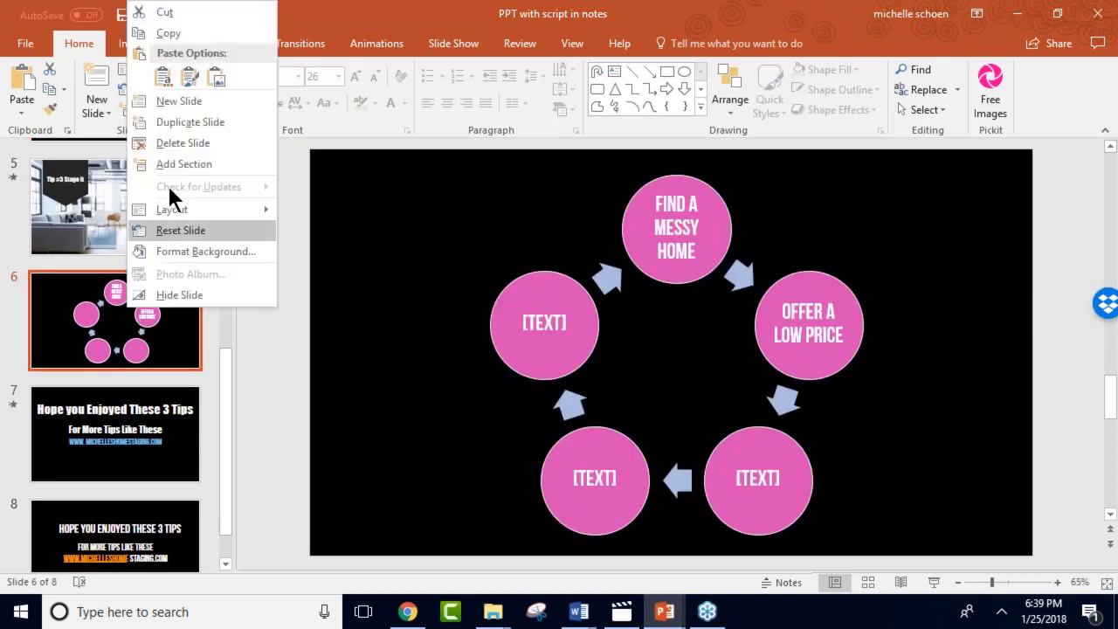
left_click(176, 144)
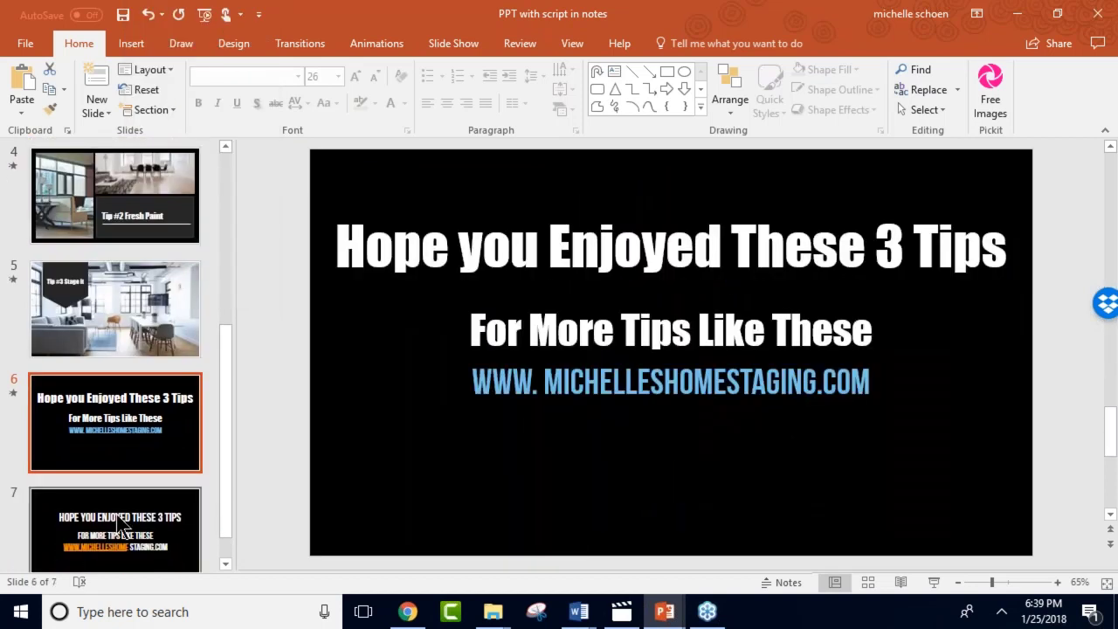
Delete the duplicate all-caps closing slide, enlarge the notes pane, and go to slide 1.
left_click(122, 525)
right_click(118, 522)
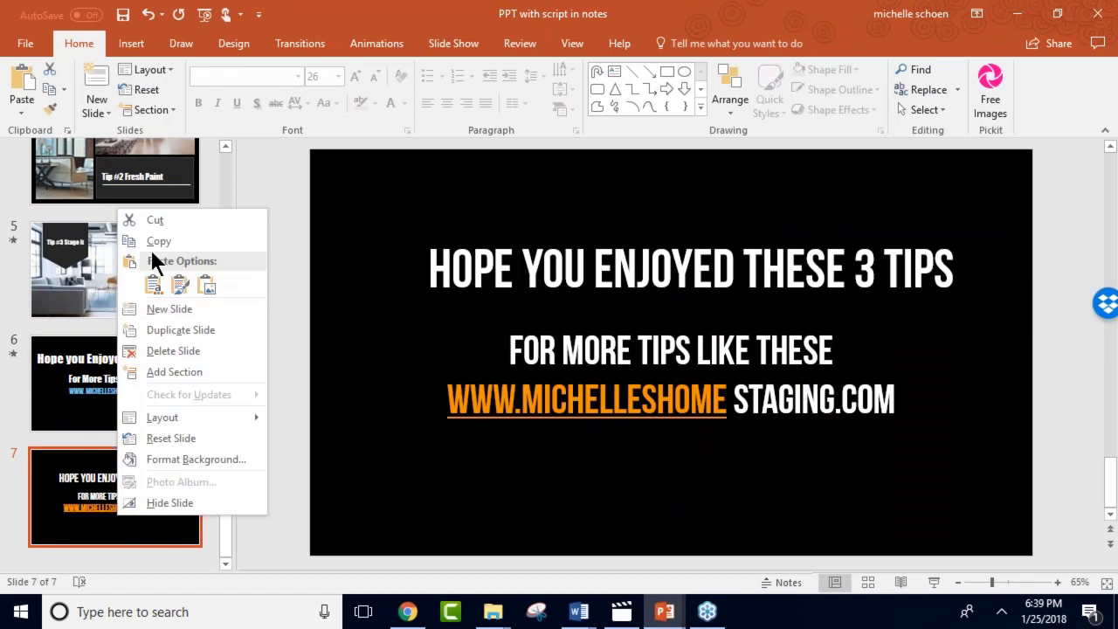
left_click(155, 221)
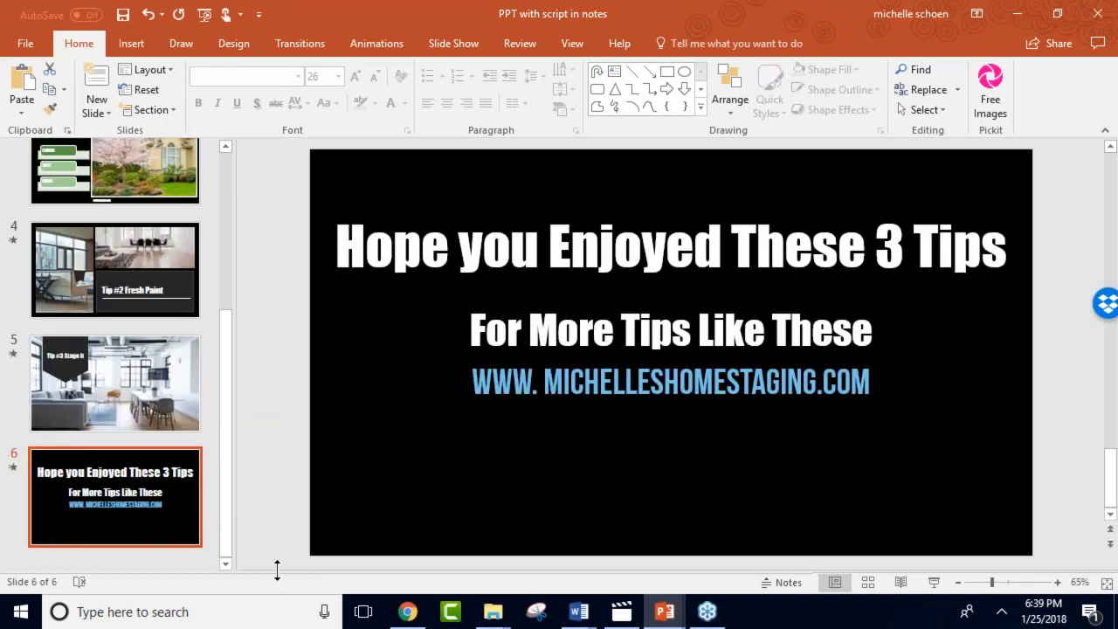
left_click_drag(277, 570, 277, 488)
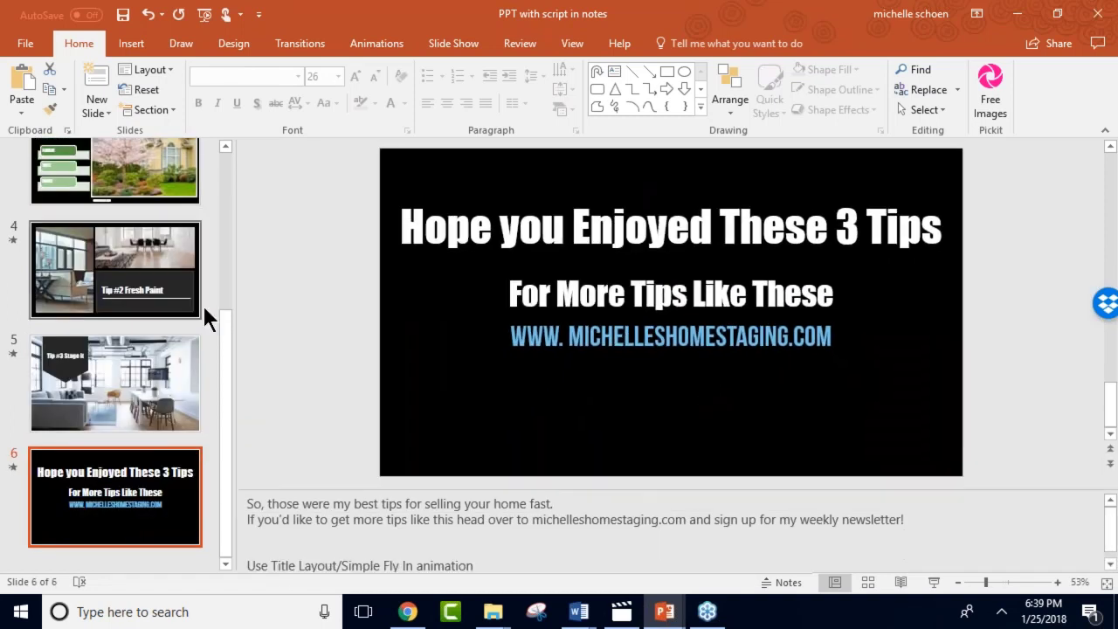
left_click_drag(219, 320, 212, 134)
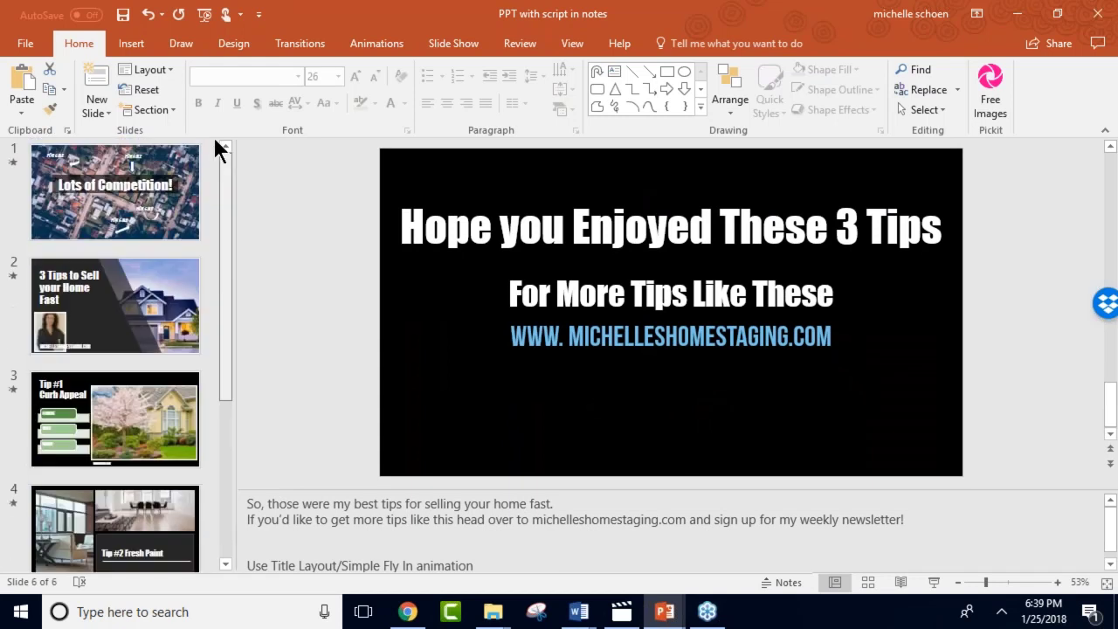
left_click(175, 188)
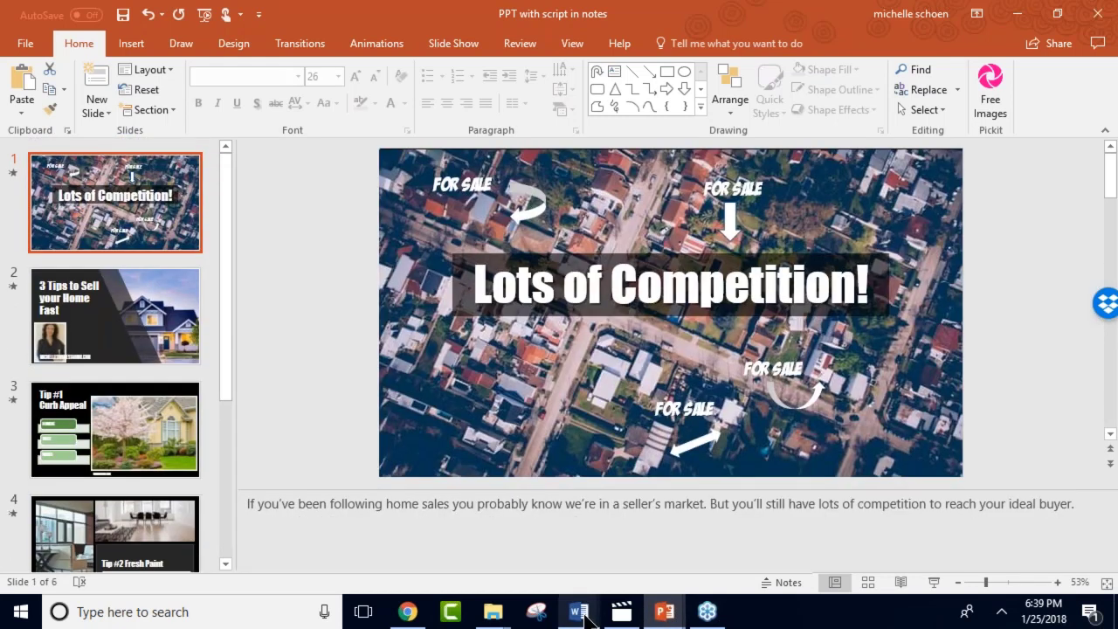
In the Word script, select the Slide 1 narration sentence and open its context menu.
mouse_move(585, 619)
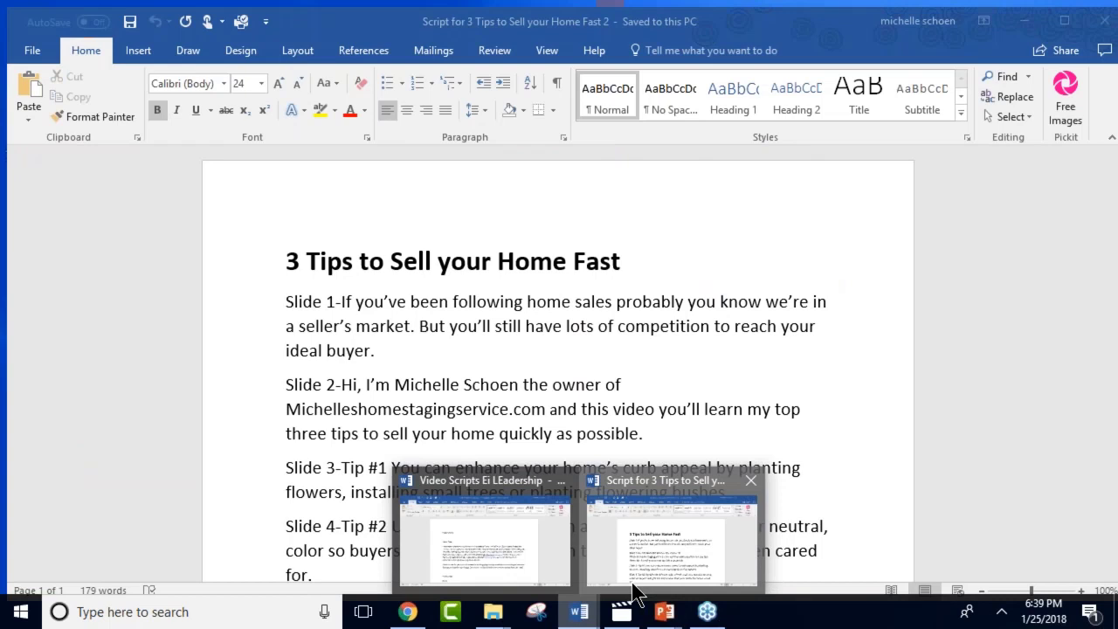
left_click(664, 533)
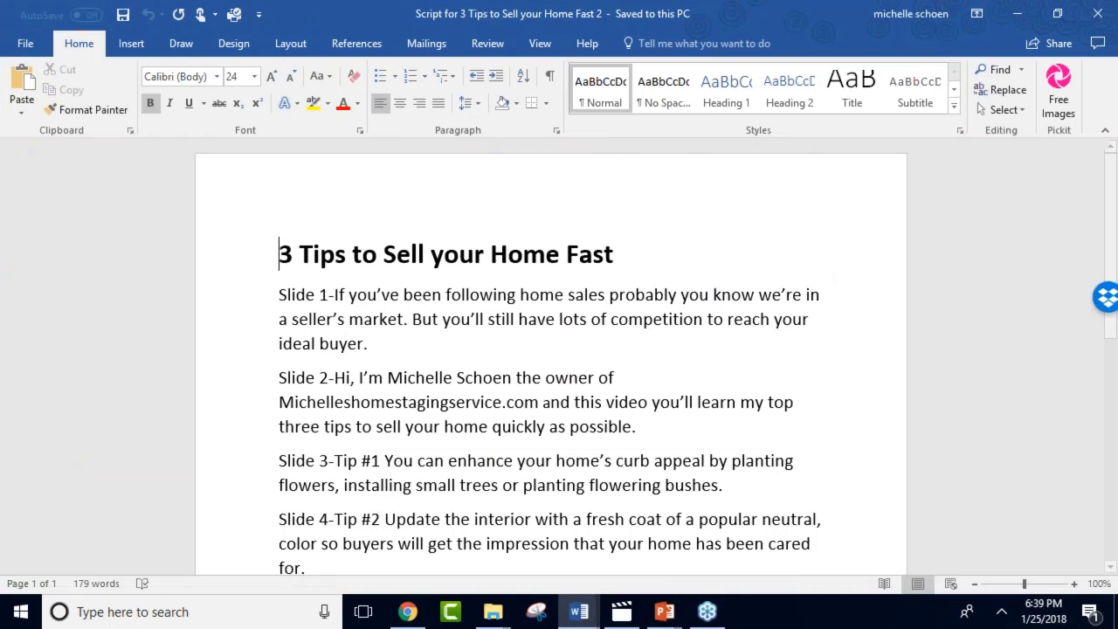
left_click_drag(333, 297, 377, 332)
right_click(367, 318)
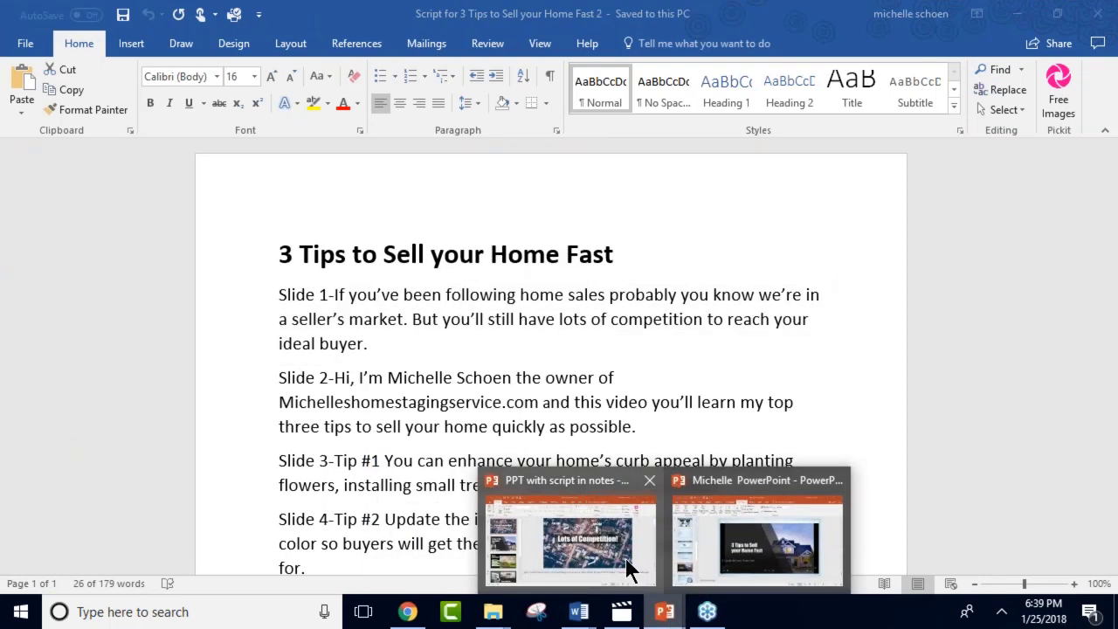
Switch back to the 'PPT with script in notes' presentation.
mouse_move(630, 569)
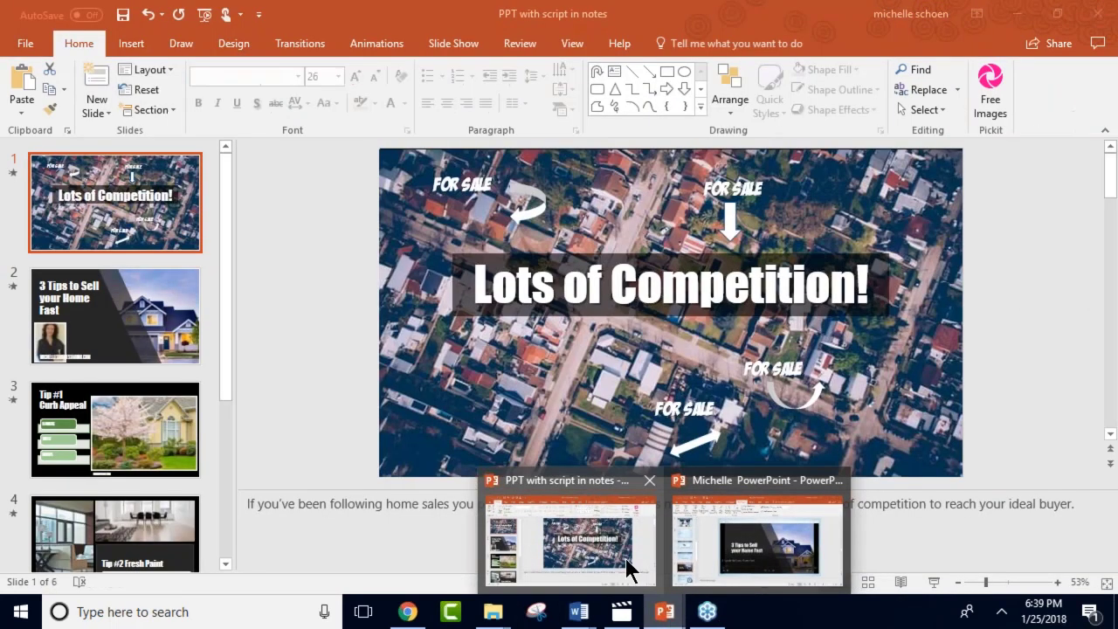
left_click(681, 552)
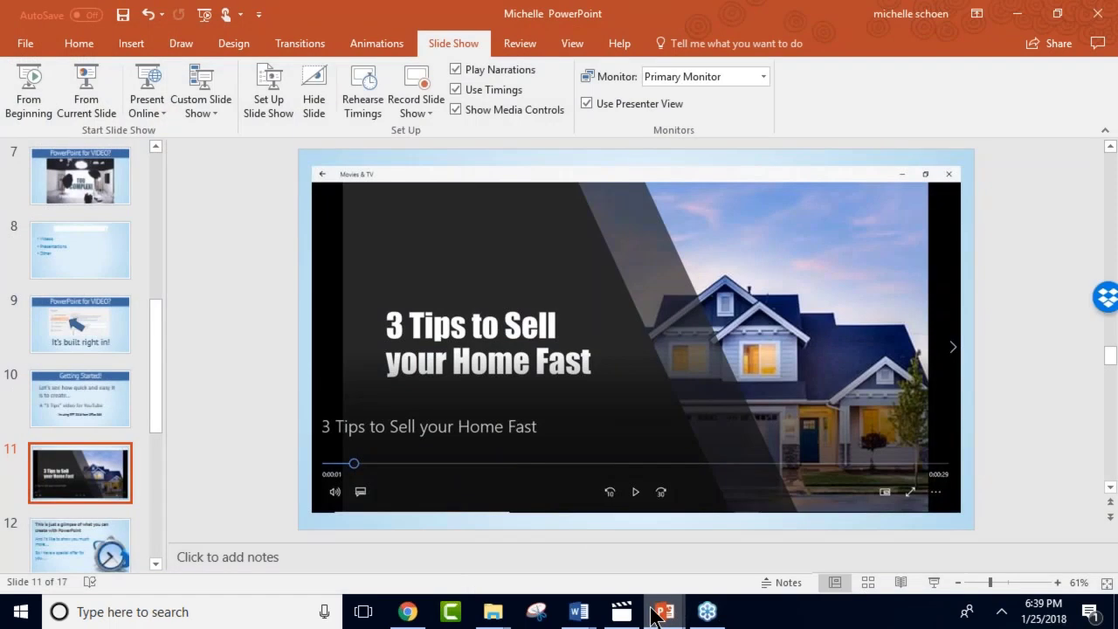
mouse_move(663, 612)
left_click(569, 550)
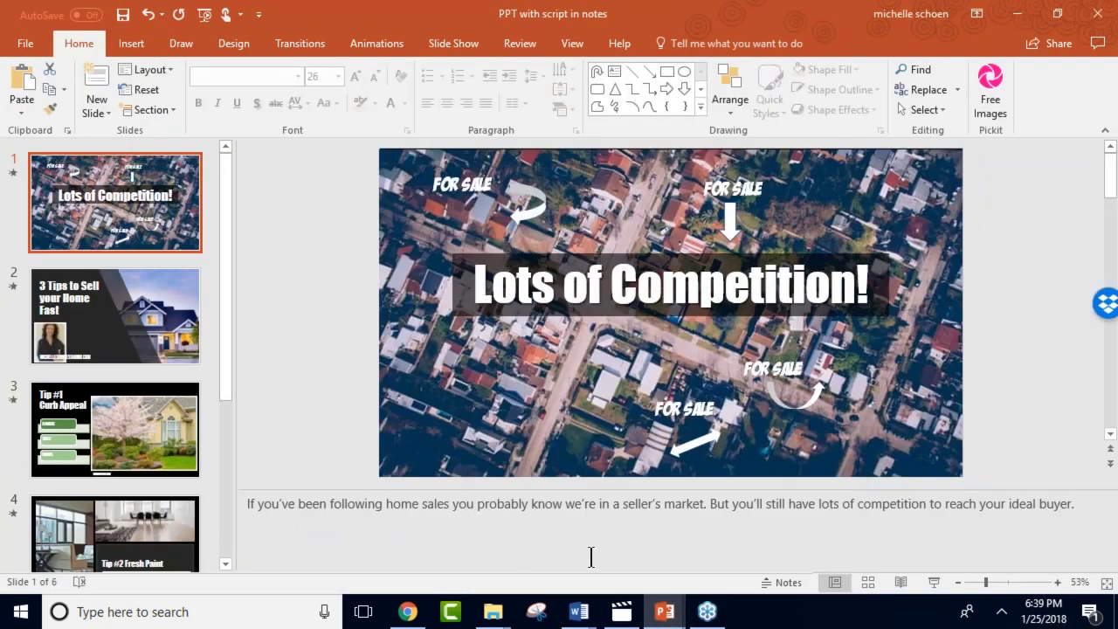
Review the speaker notes on slides 2, 3, 4, 5 and 6, then bring up Slide Show options.
left_click(187, 344)
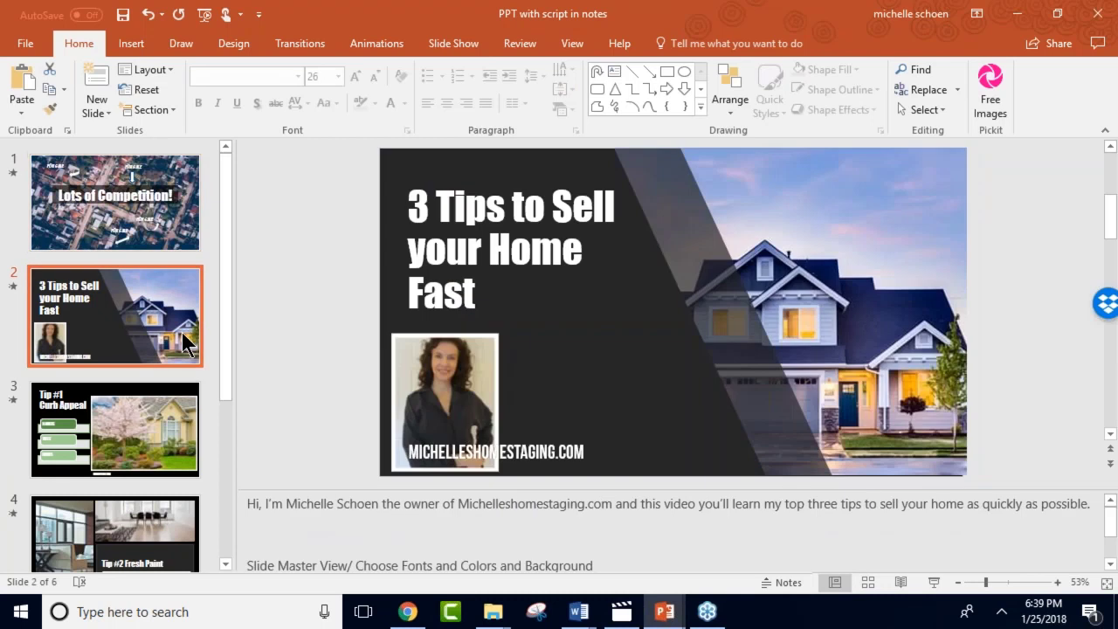
left_click(166, 426)
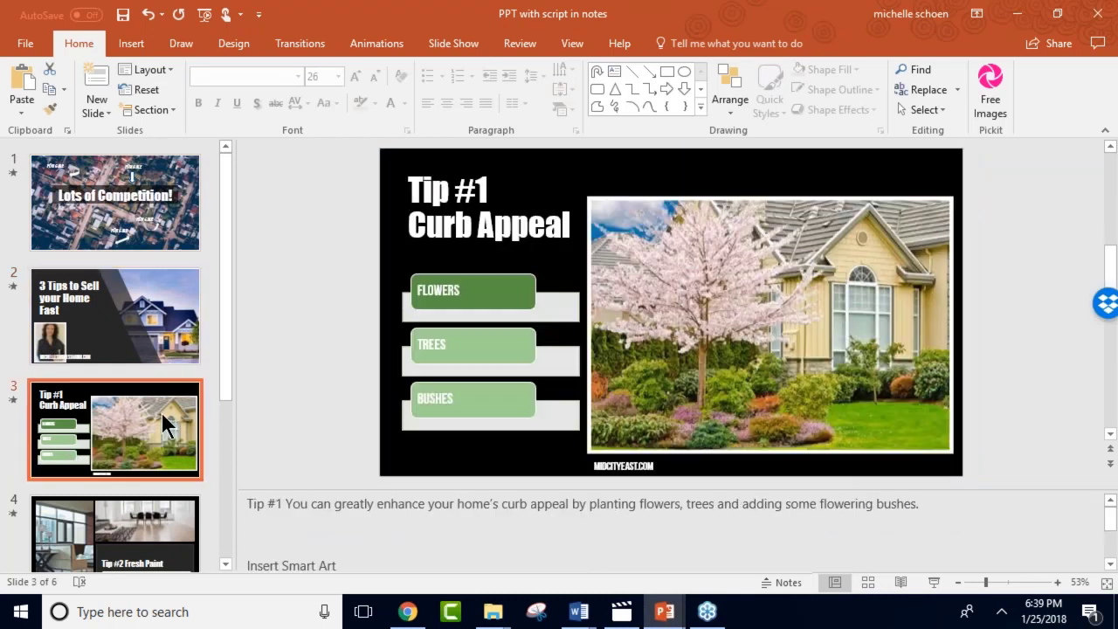
left_click(152, 528)
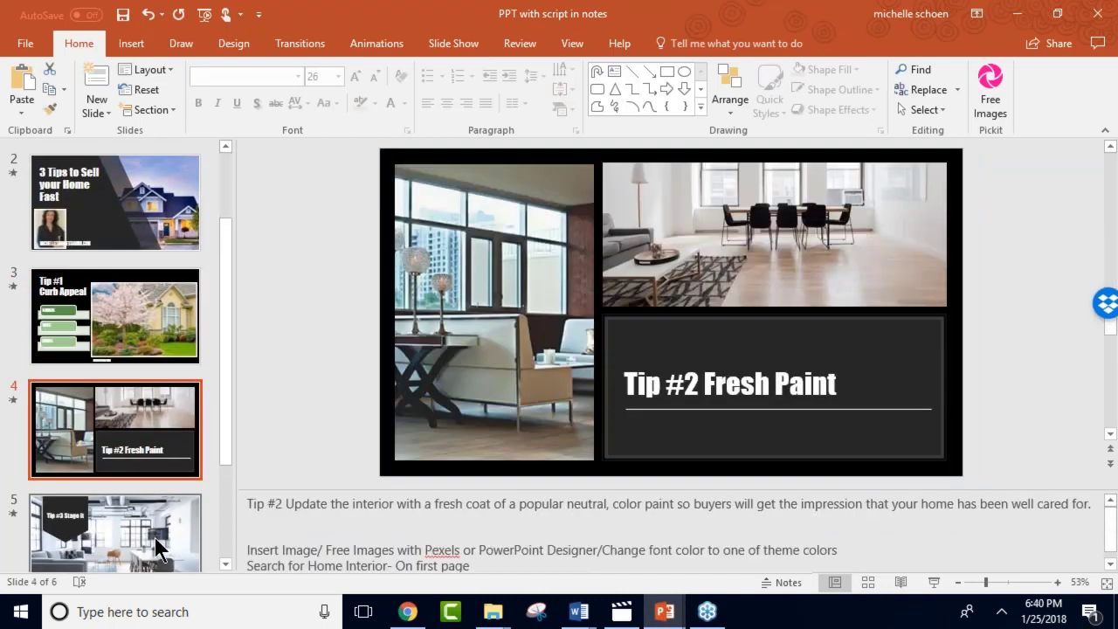
left_click(155, 537)
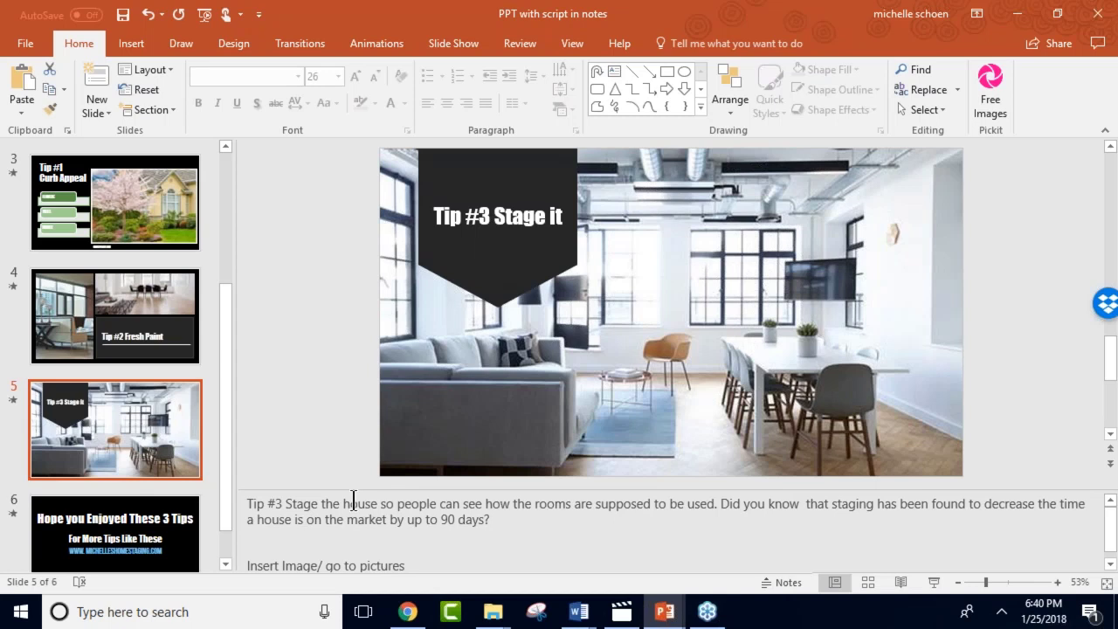
left_click(172, 550)
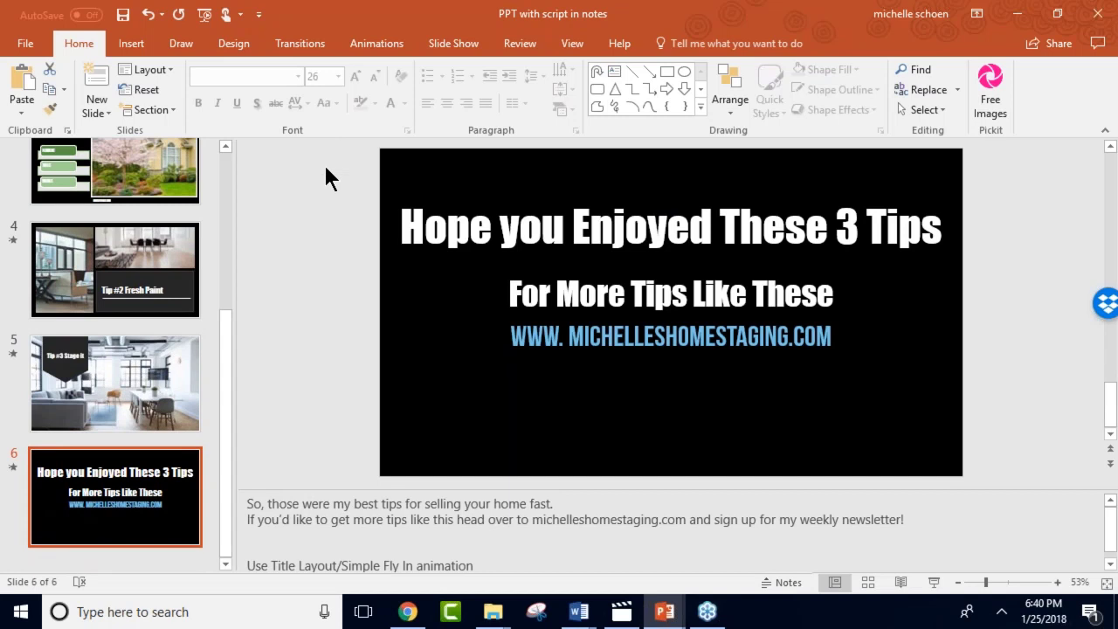
left_click(445, 43)
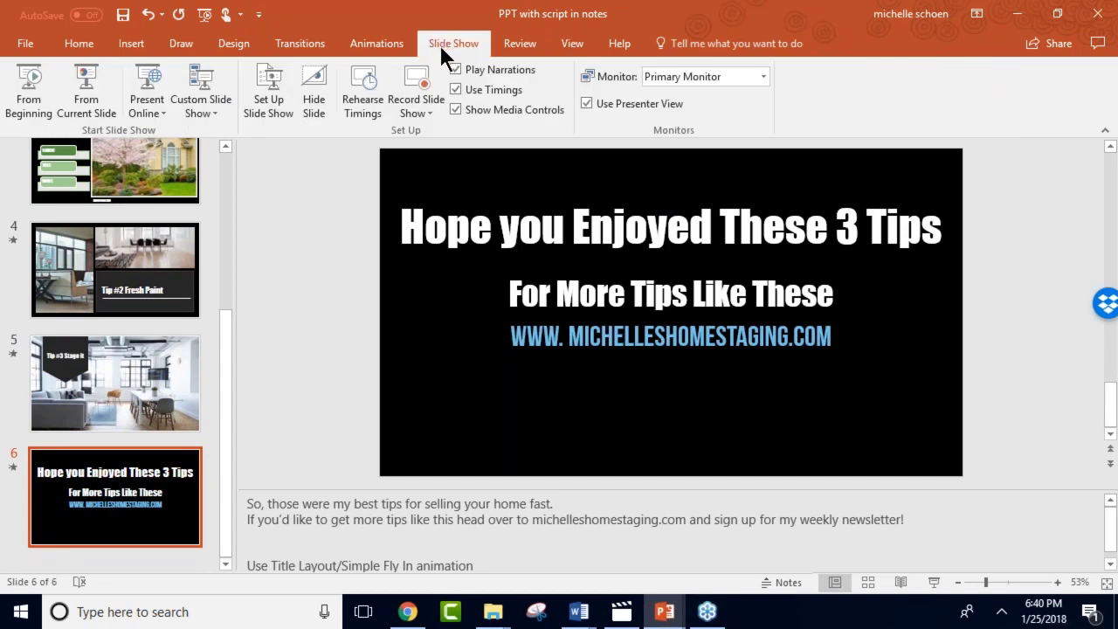
Open Record from Beginning with notes showing and Microphone (2- Logitech USB Headset) selected.
left_click(421, 100)
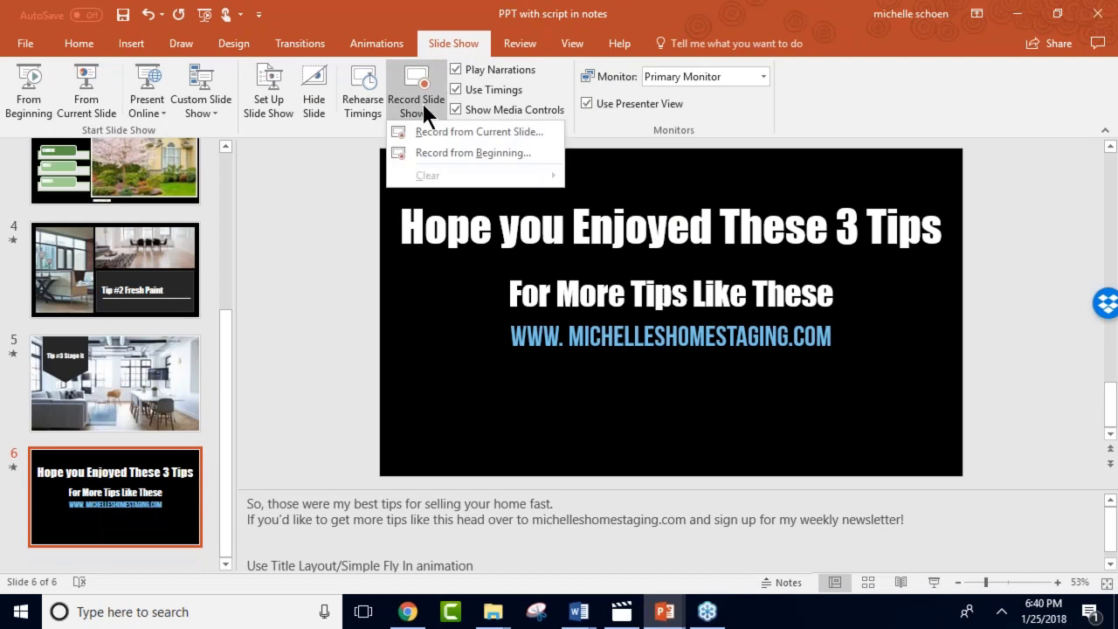
left_click(431, 154)
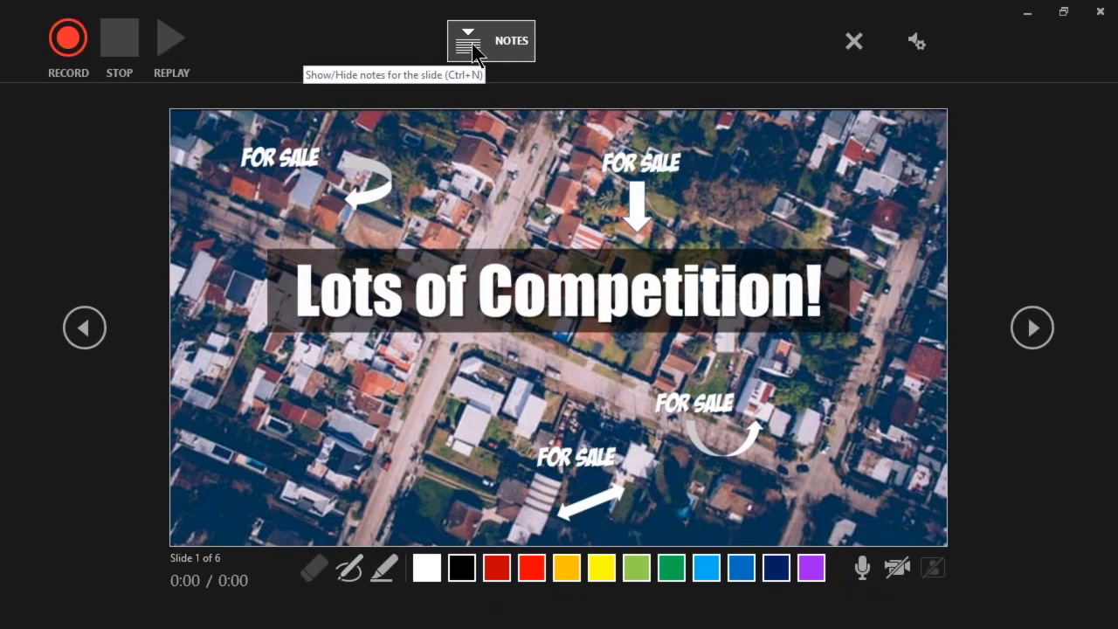
left_click(474, 52)
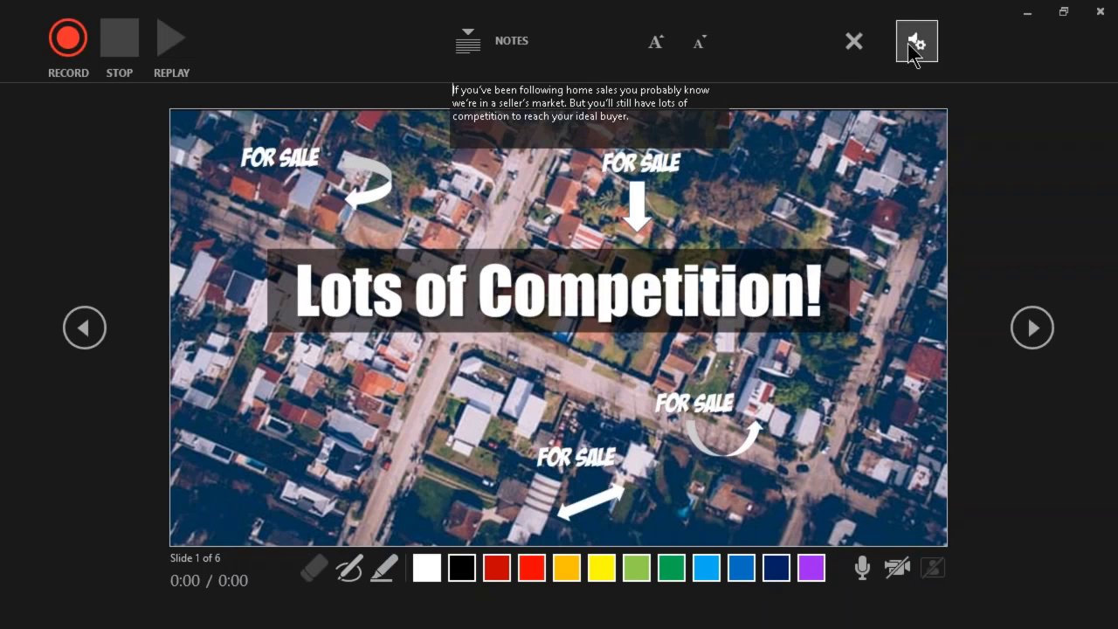
left_click(908, 44)
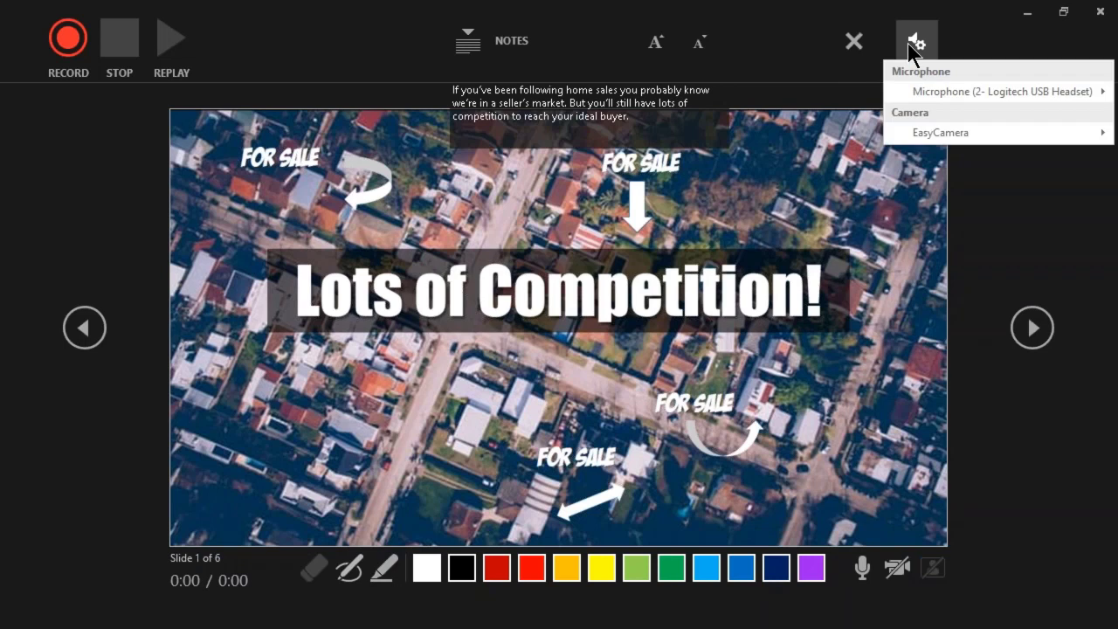
mouse_move(922, 91)
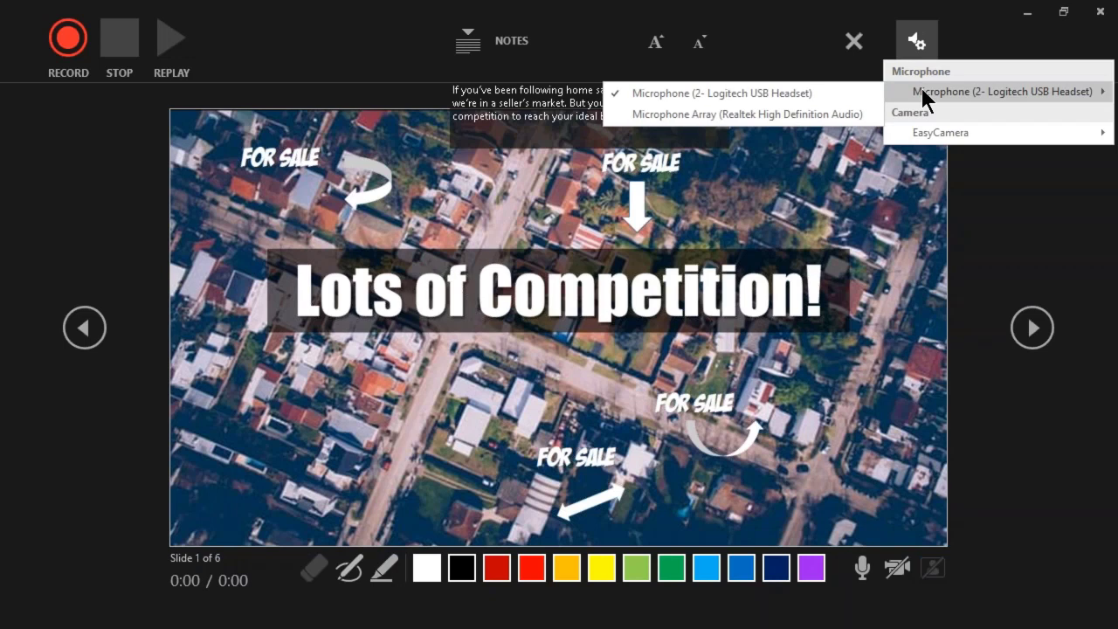
left_click(860, 91)
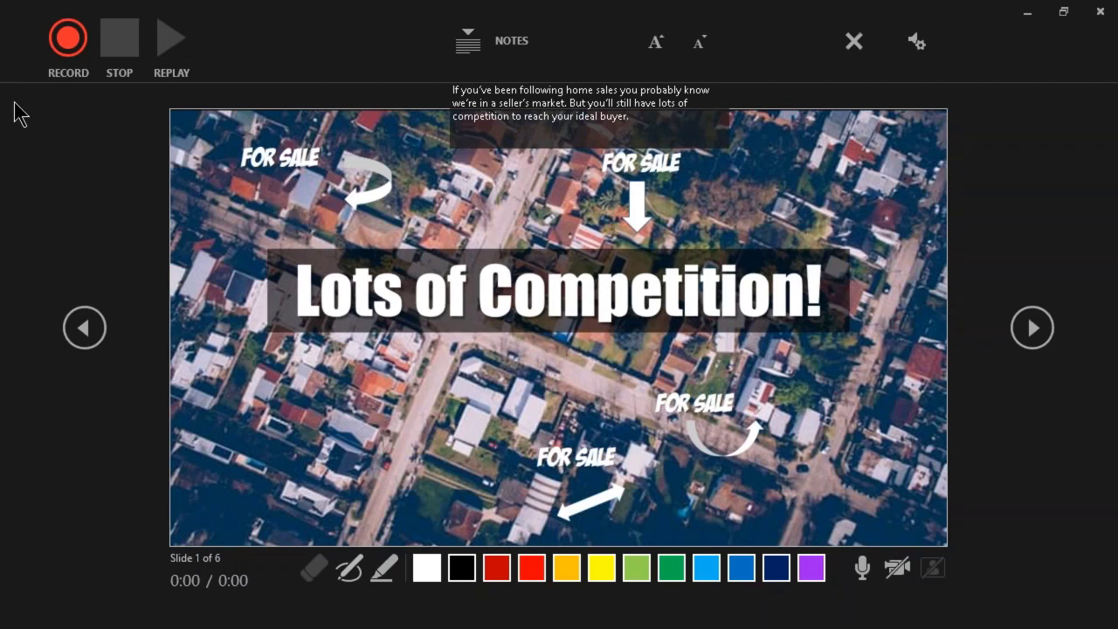
Record narration through slides 1–6, reveal both closing-slide lines, then stop at 1:02 total.
left_click(66, 58)
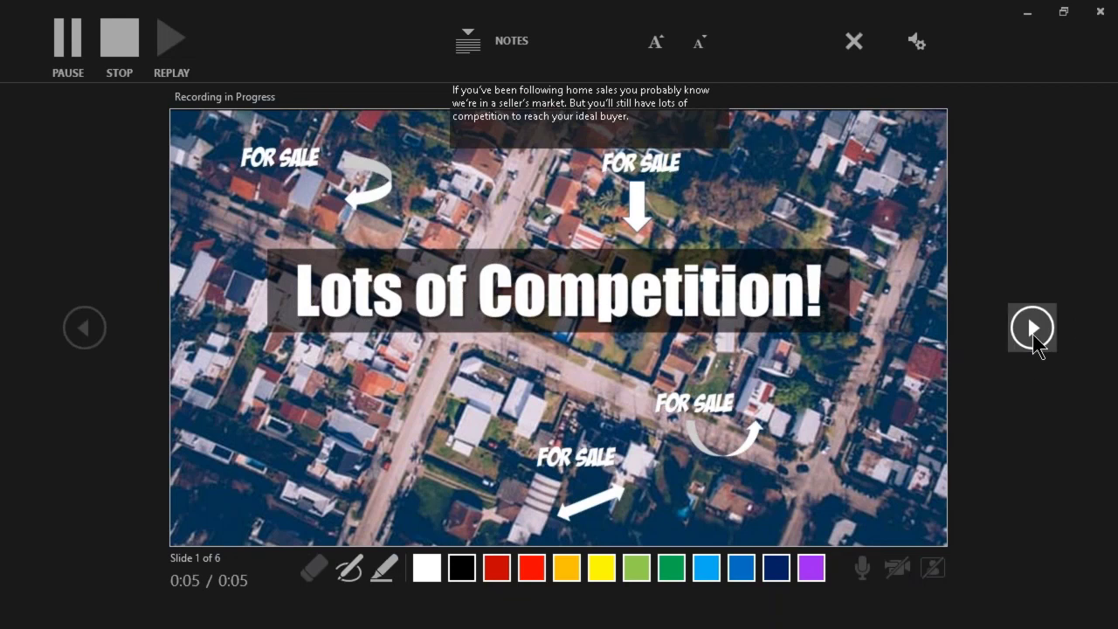
left_click(1033, 329)
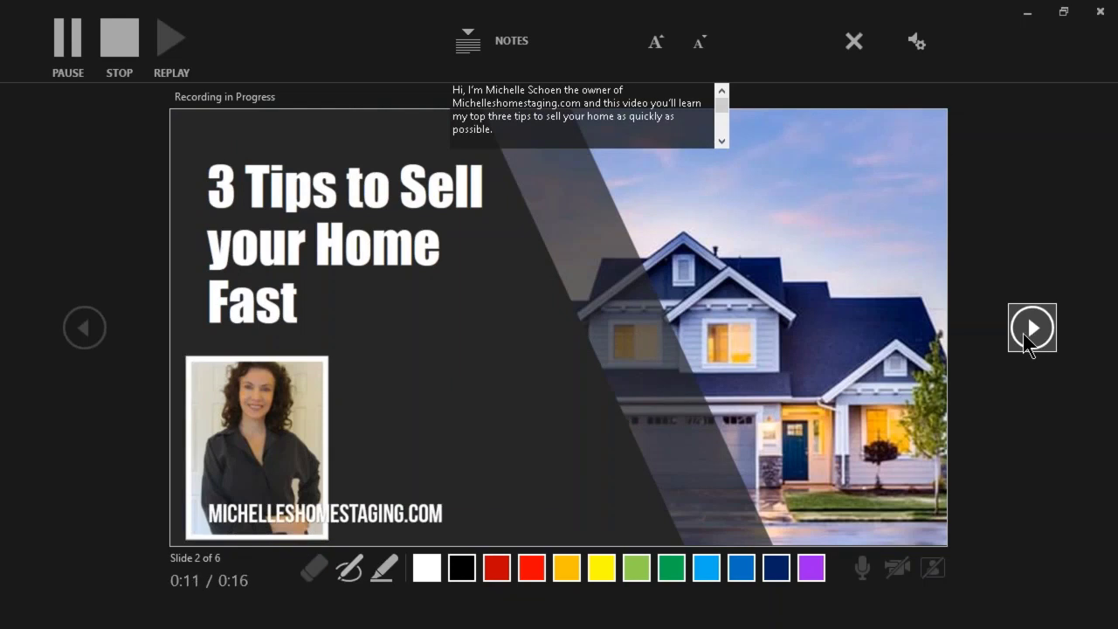
left_click(1029, 341)
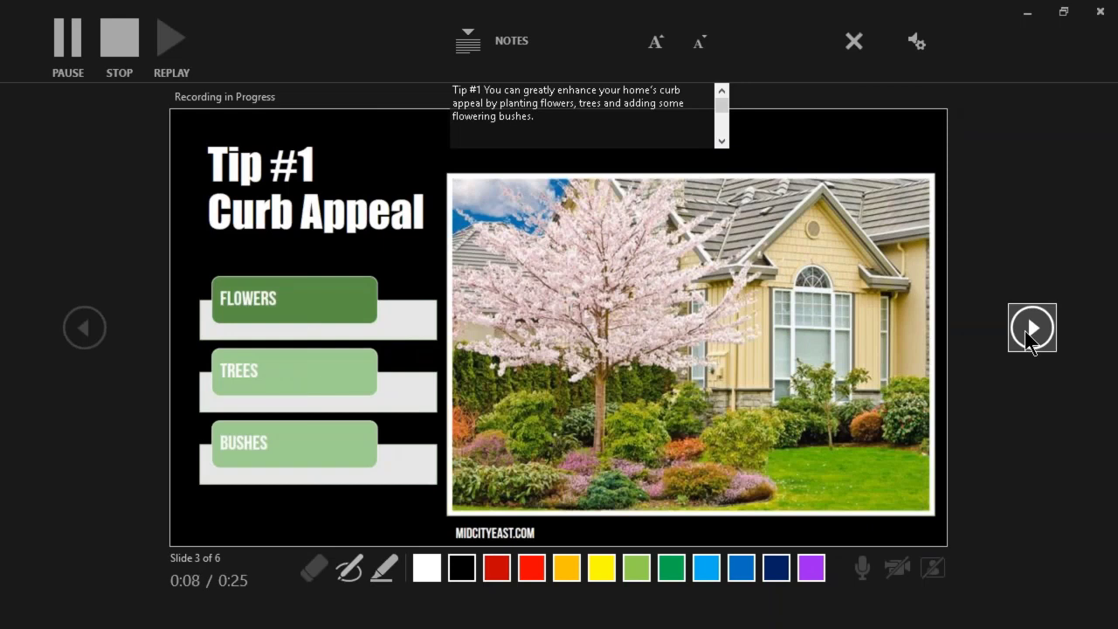
left_click(1027, 332)
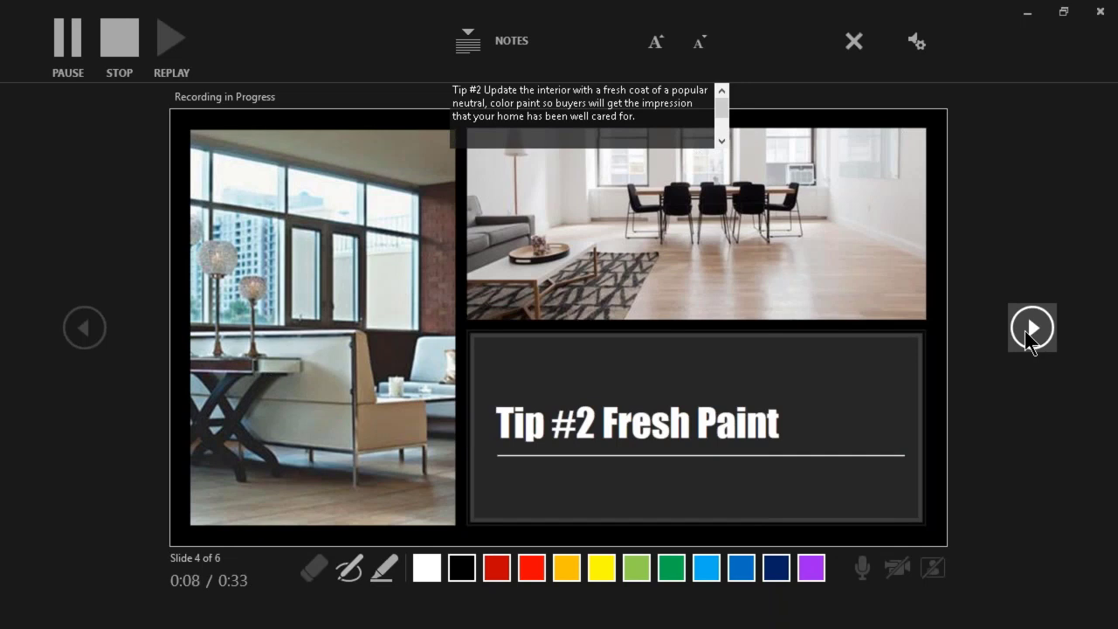
left_click(1028, 333)
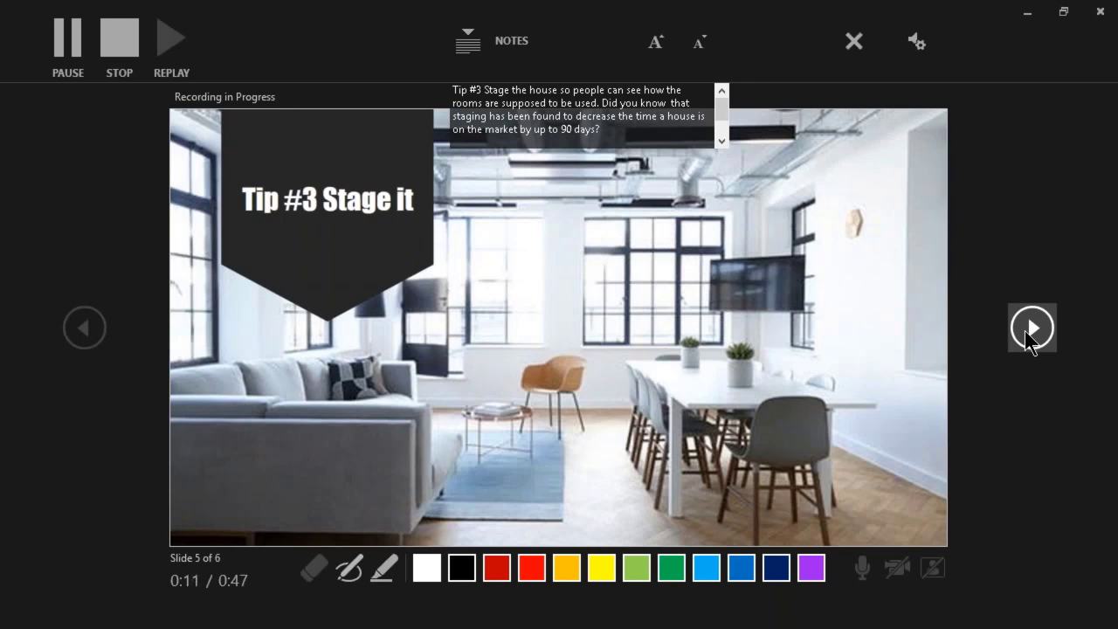
left_click(1028, 333)
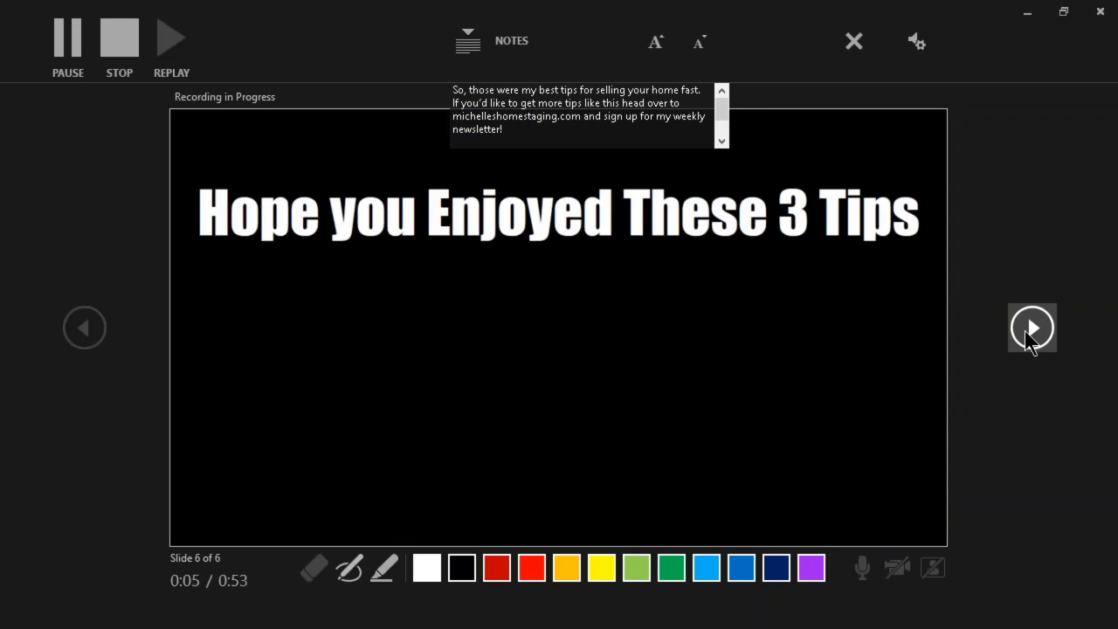
left_click(1027, 333)
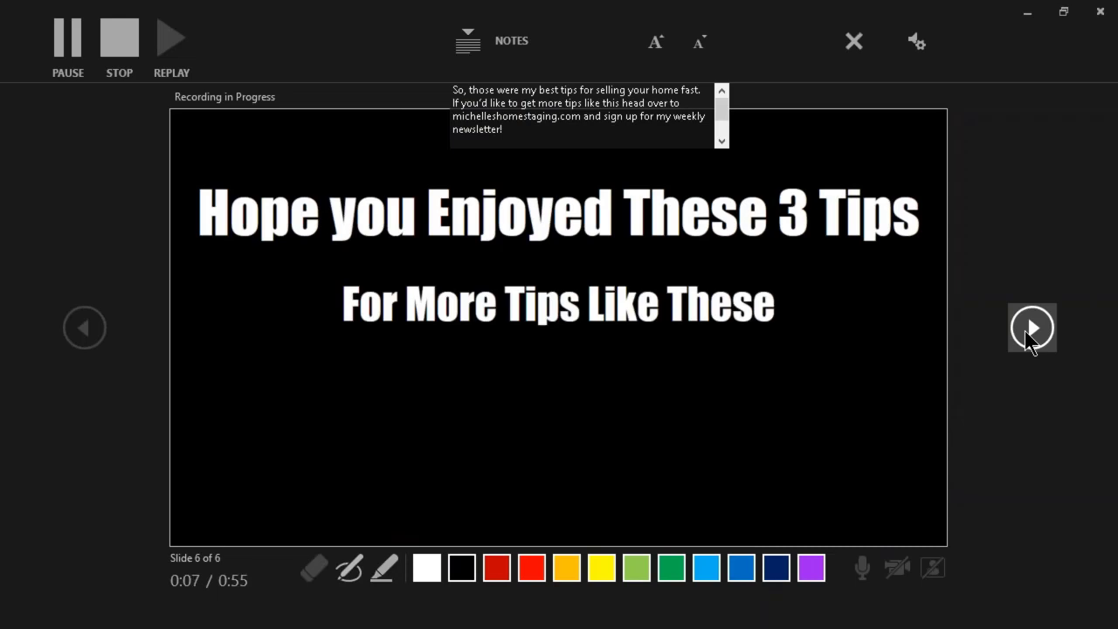
left_click(1031, 337)
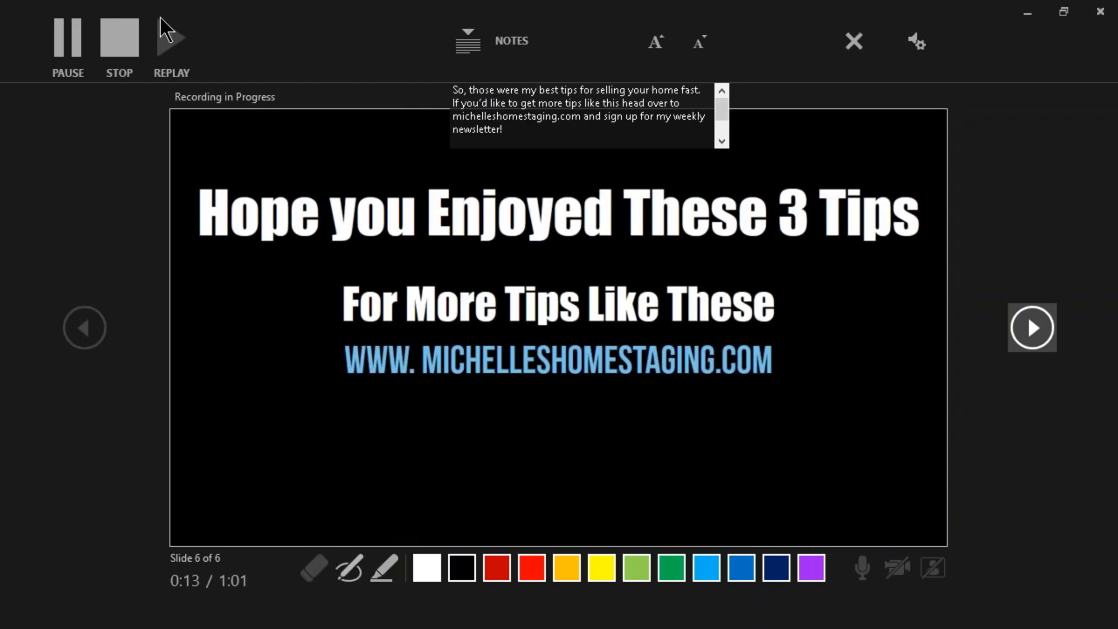
left_click(133, 42)
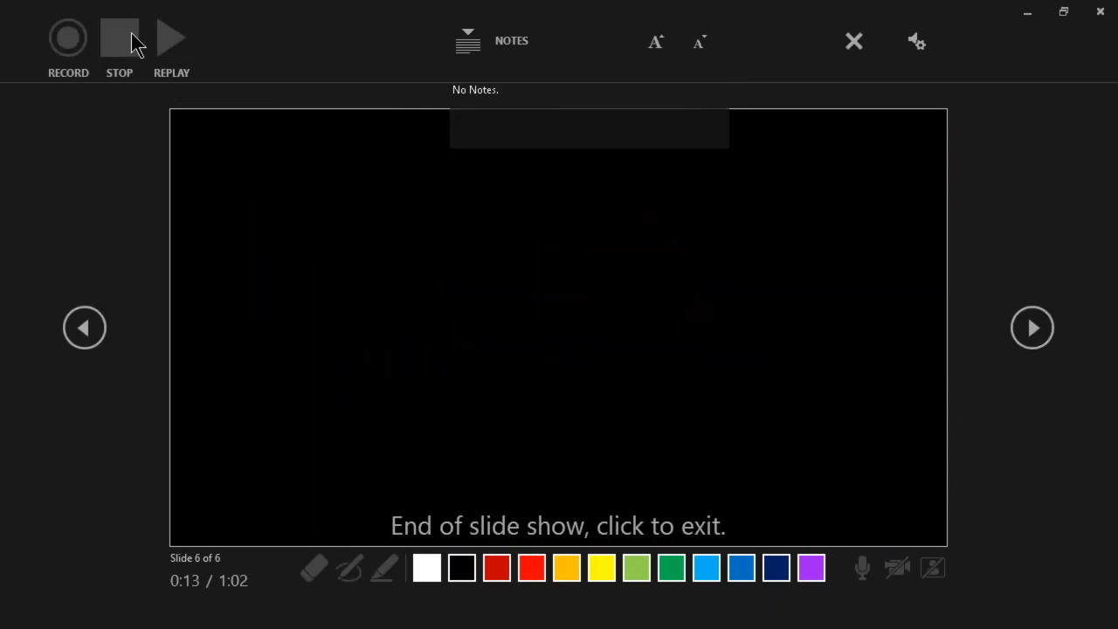
Close the recorder and select slide 6's For More Tips Like These box with Animations showing.
left_click(1100, 12)
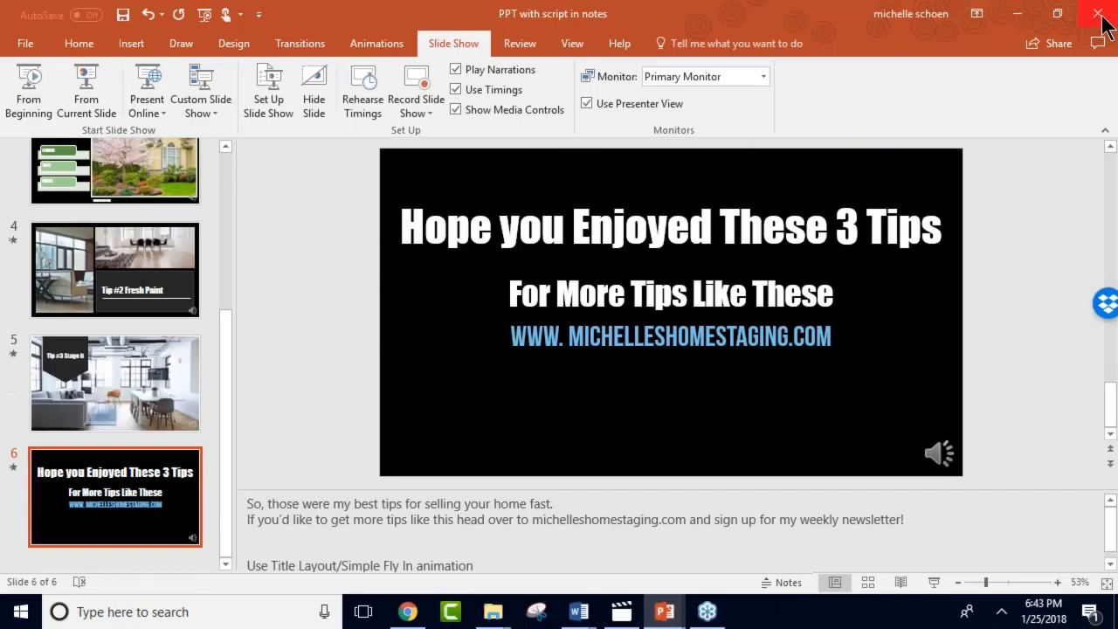
mouse_move(945, 459)
left_click(495, 230)
left_click(519, 297)
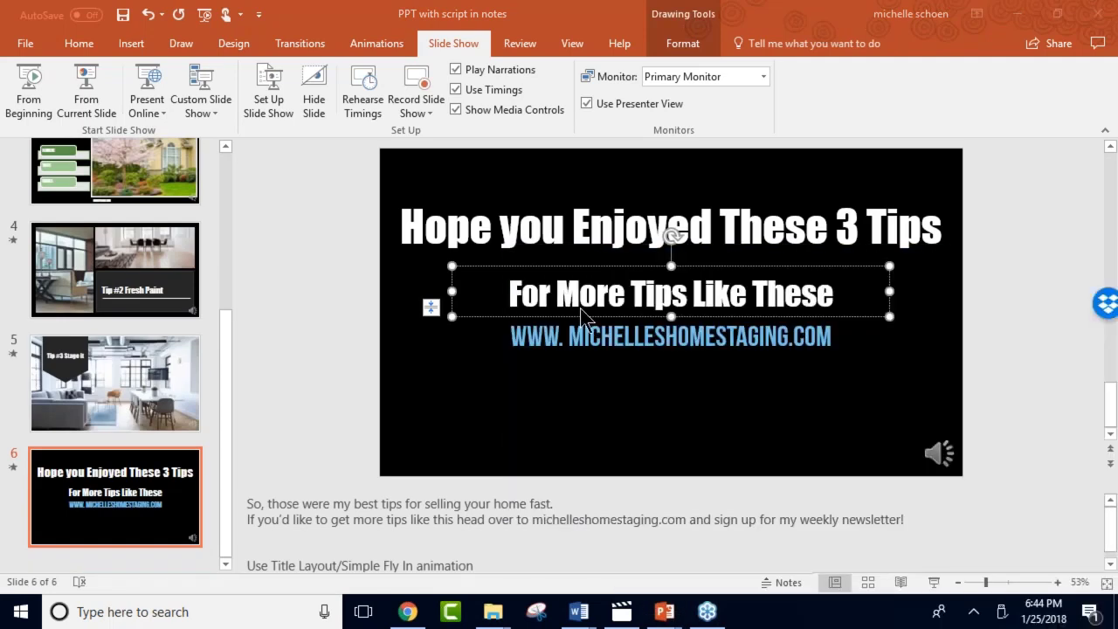
left_click(584, 337)
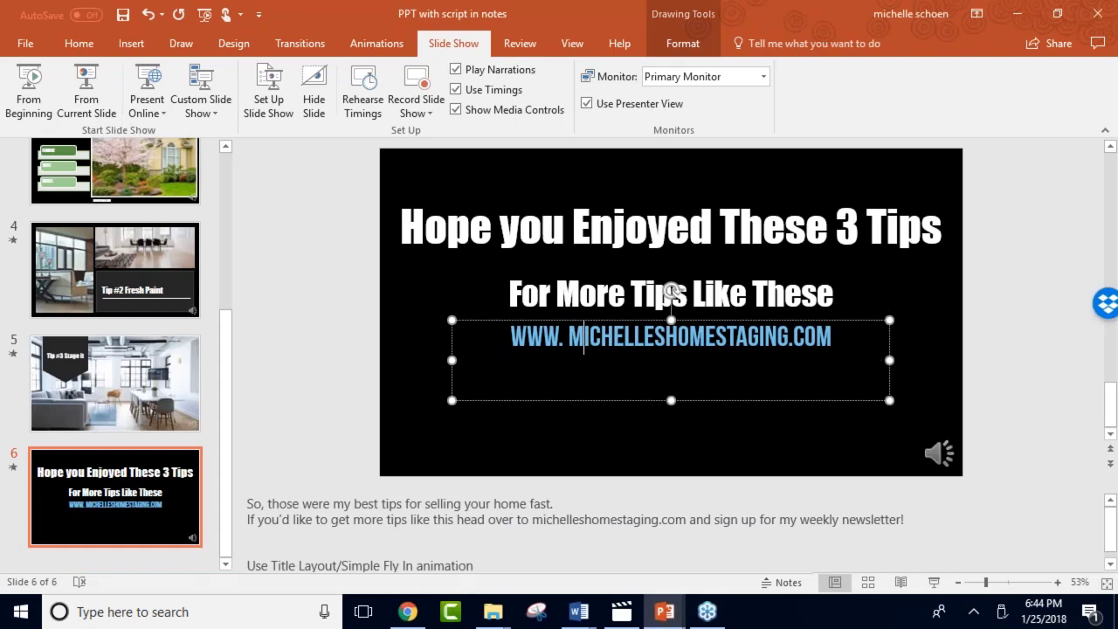
left_click(670, 266)
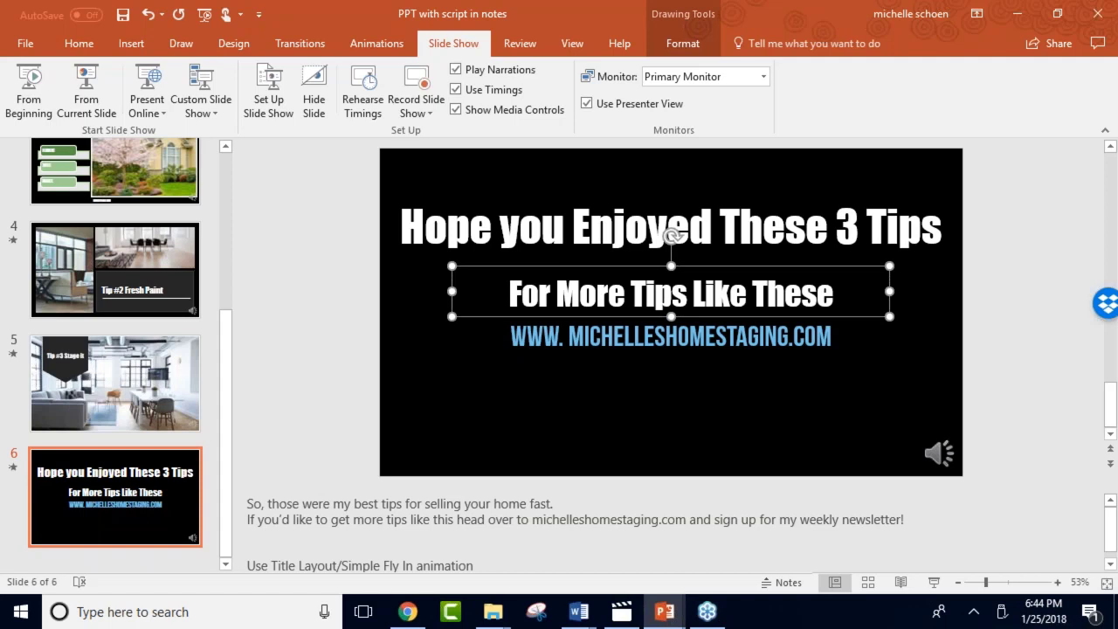
left_click(367, 51)
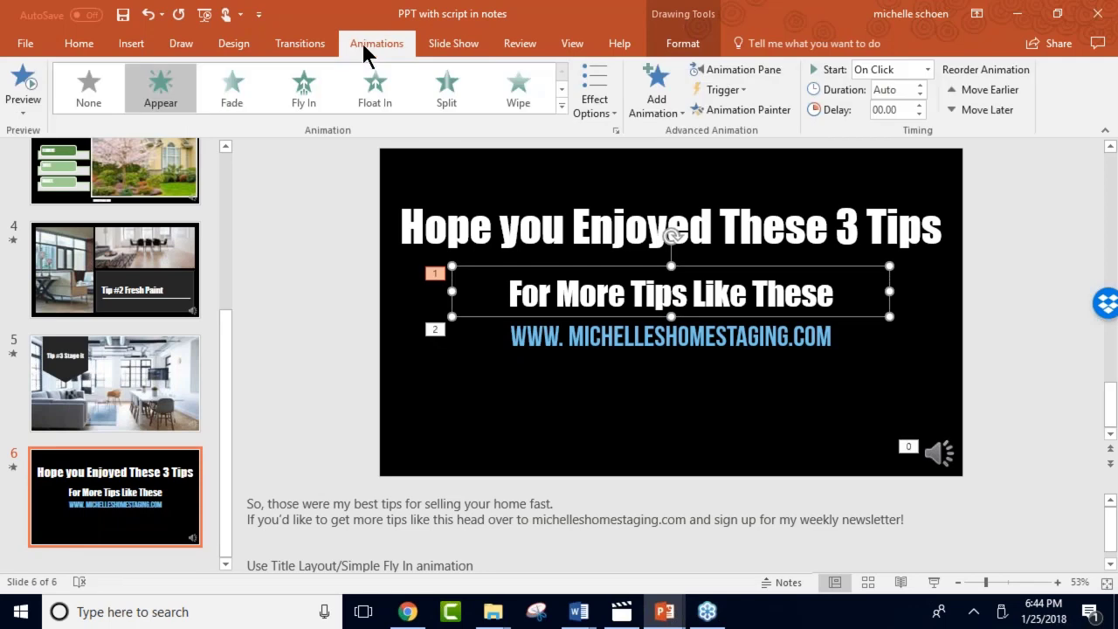
Give the For More Tips Like These line and the web address a Fade entrance, then preview.
left_click(661, 85)
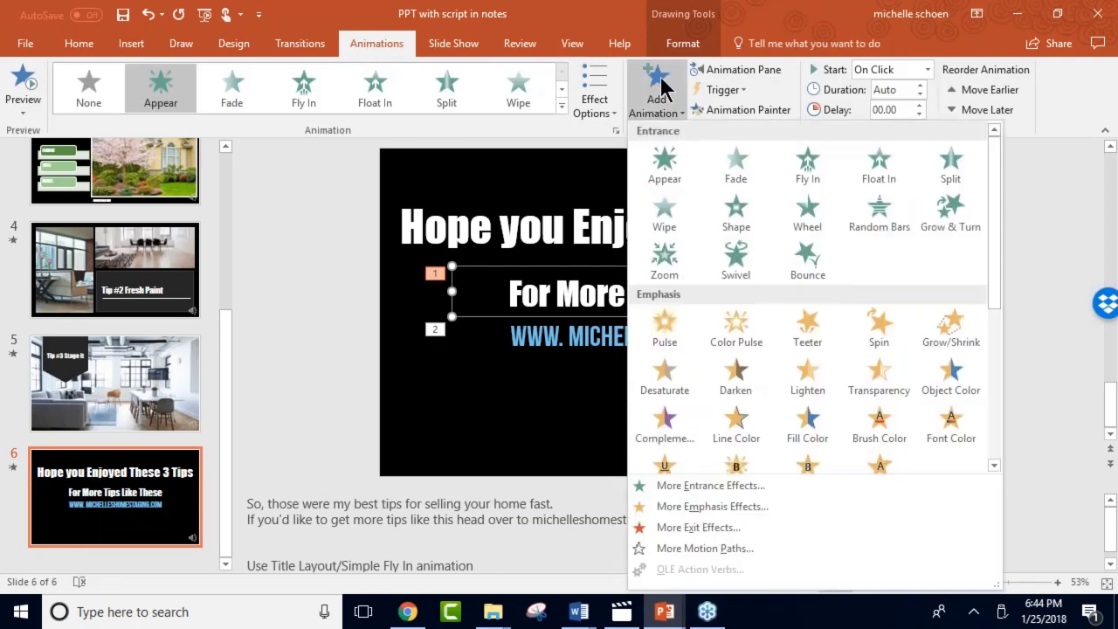
left_click(732, 162)
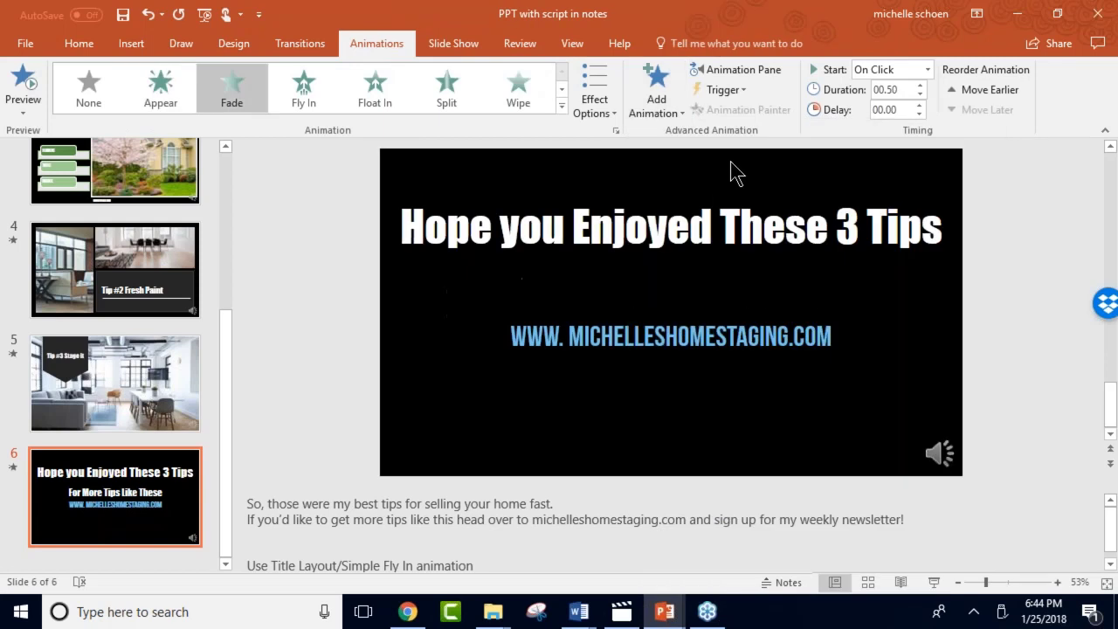
left_click(634, 339)
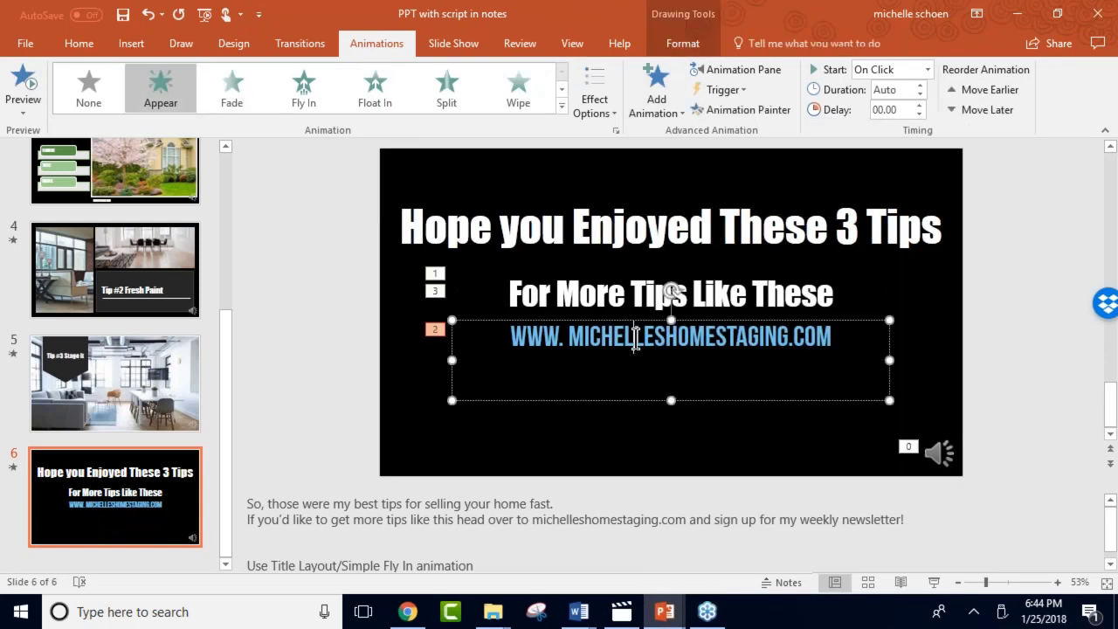
left_click(657, 96)
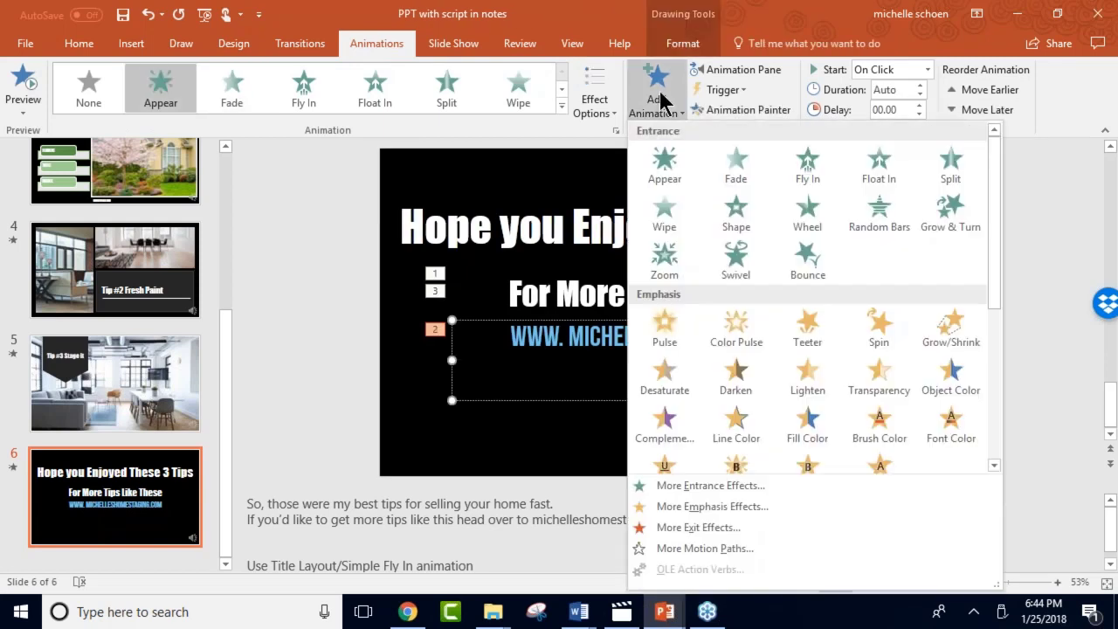
left_click(732, 166)
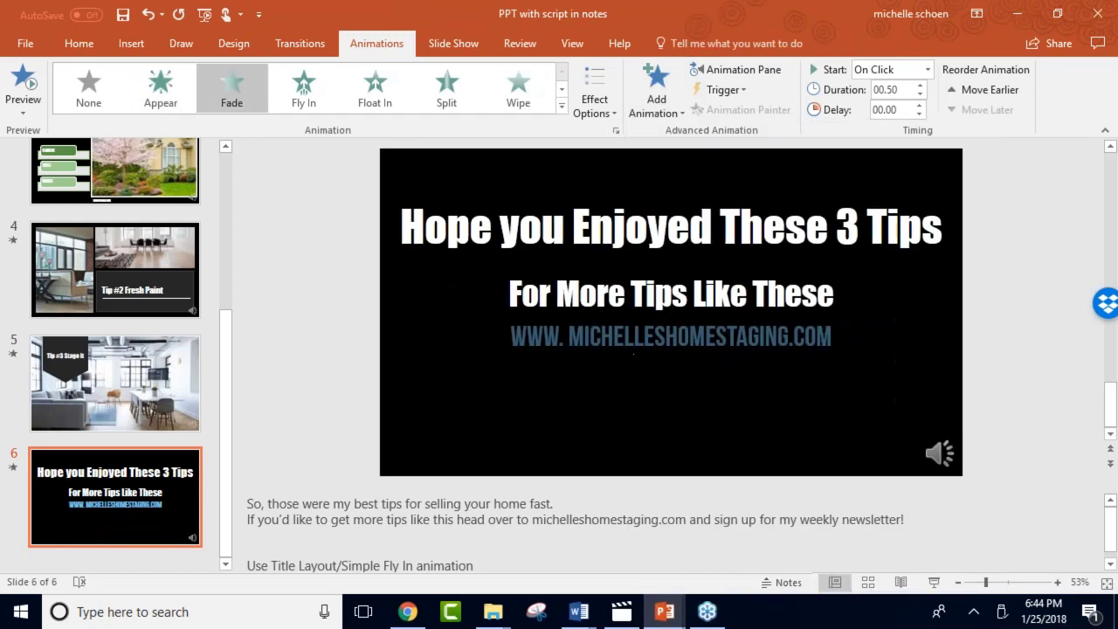
left_click(31, 94)
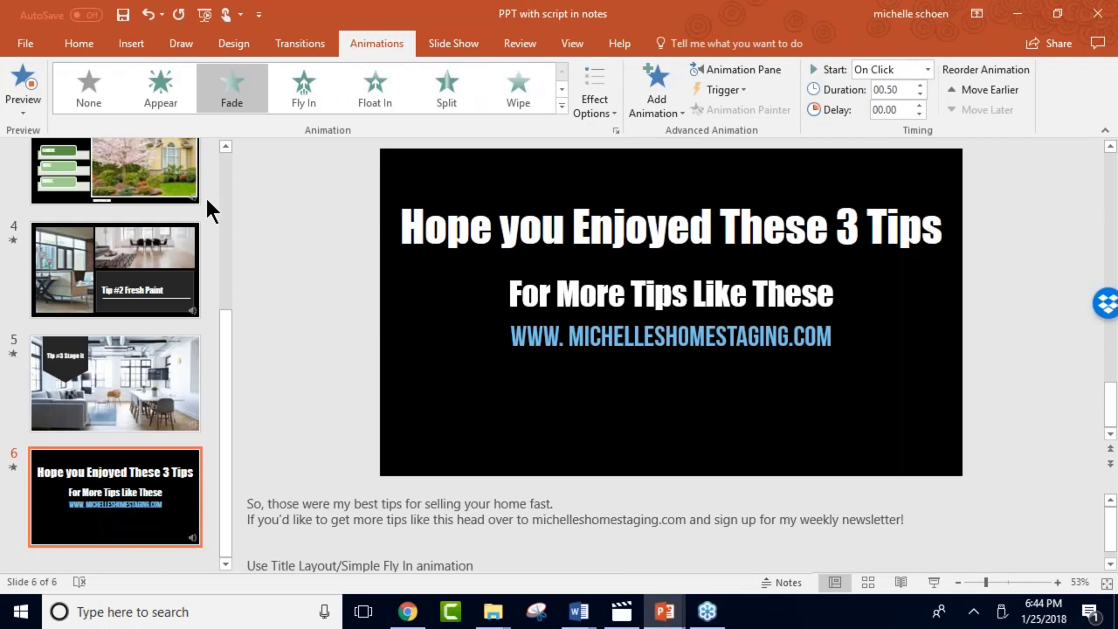
Scroll the thumbnails up and move through slide 1 to slide 2.
left_click(286, 200)
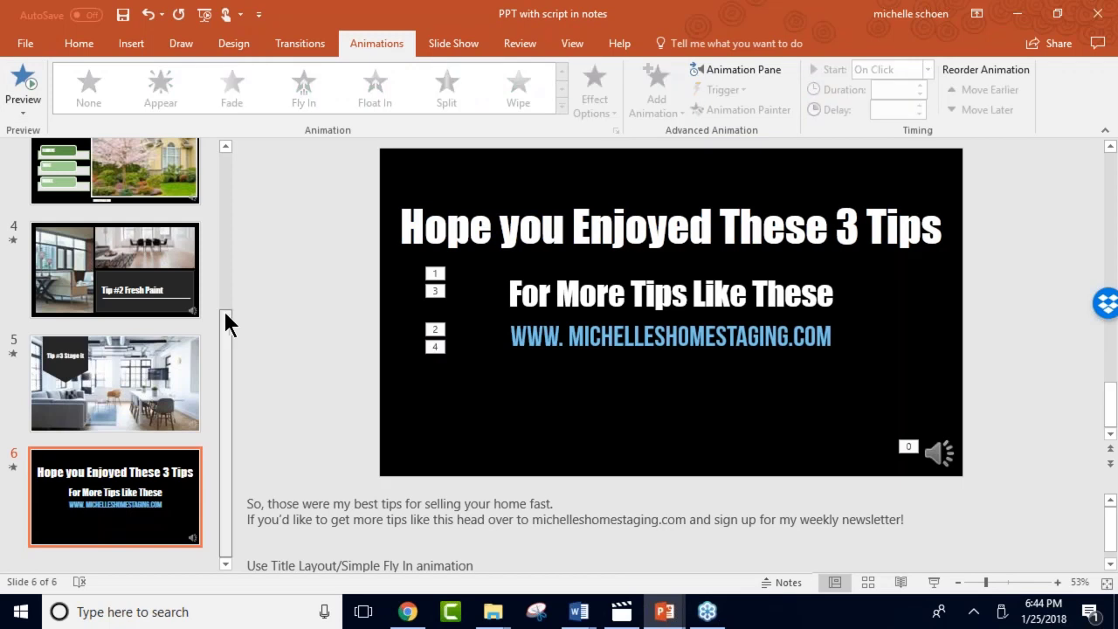
left_click_drag(223, 317, 223, 147)
left_click(223, 149)
left_click(119, 238)
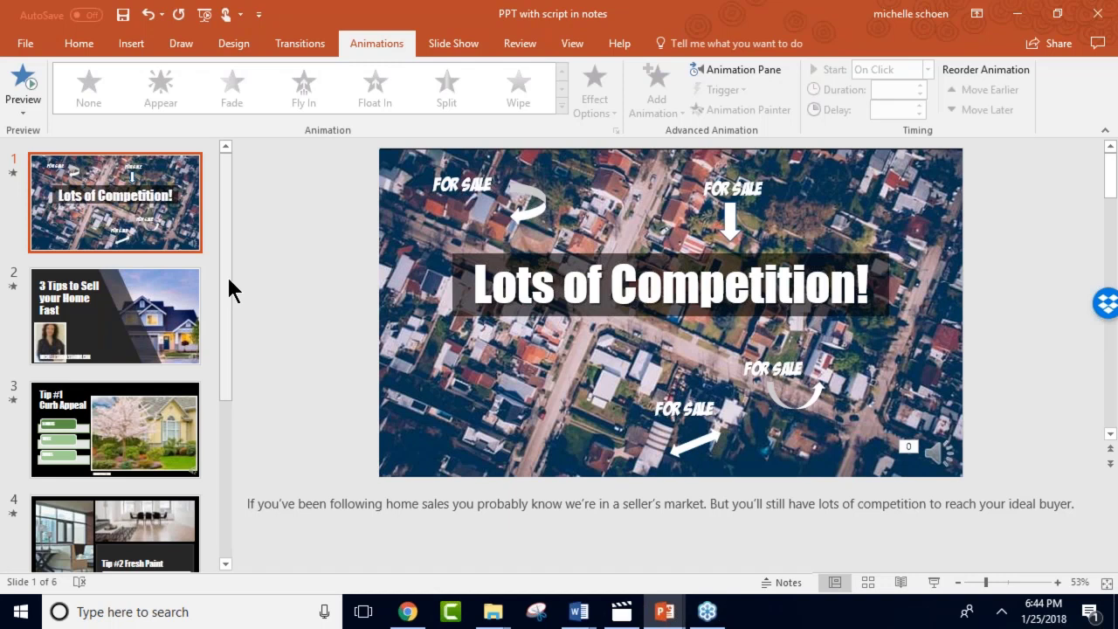
left_click(181, 307)
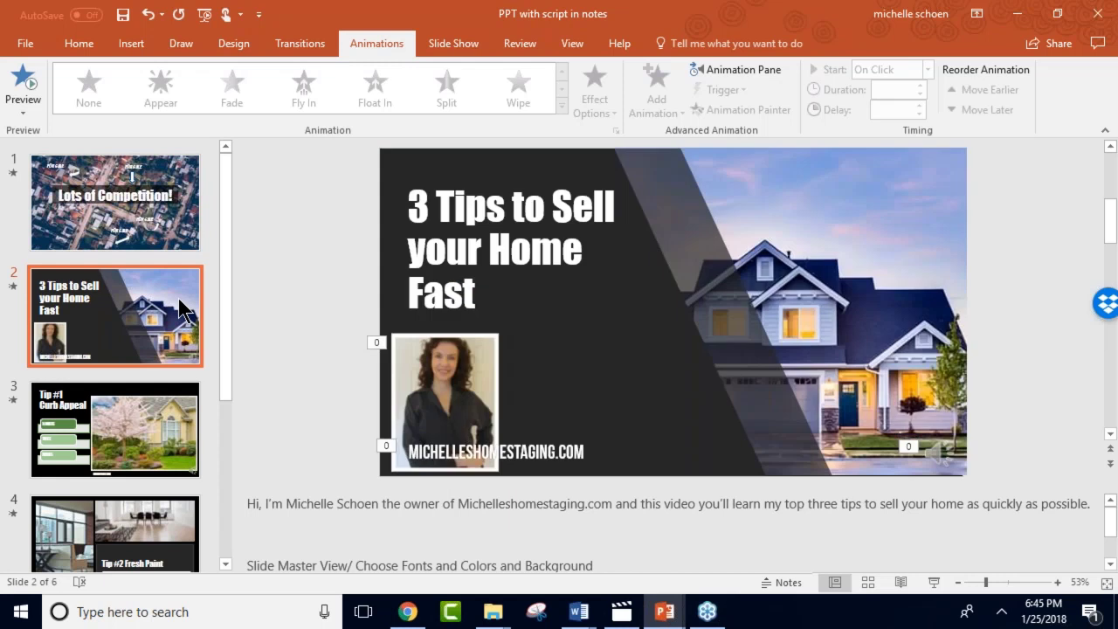
left_click(458, 42)
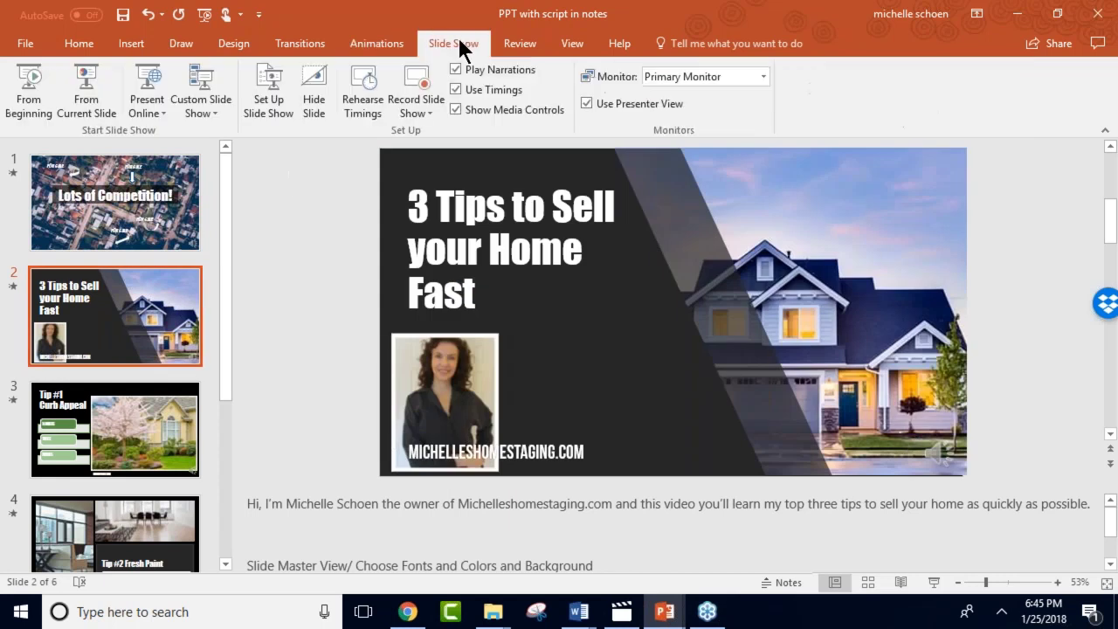
left_click(421, 112)
mouse_move(433, 173)
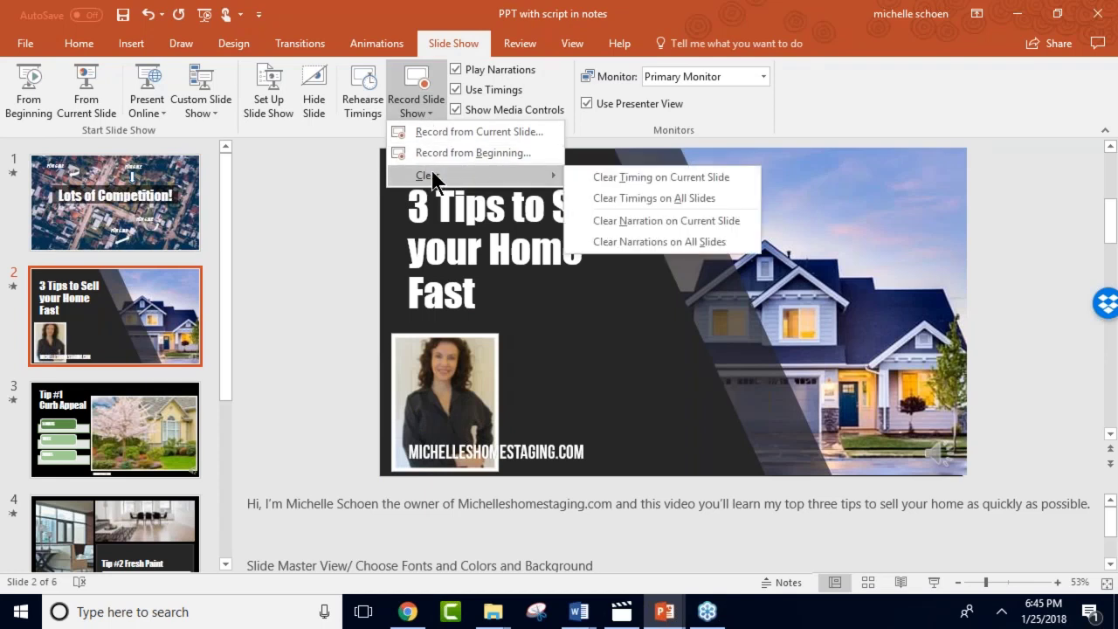
left_click(352, 186)
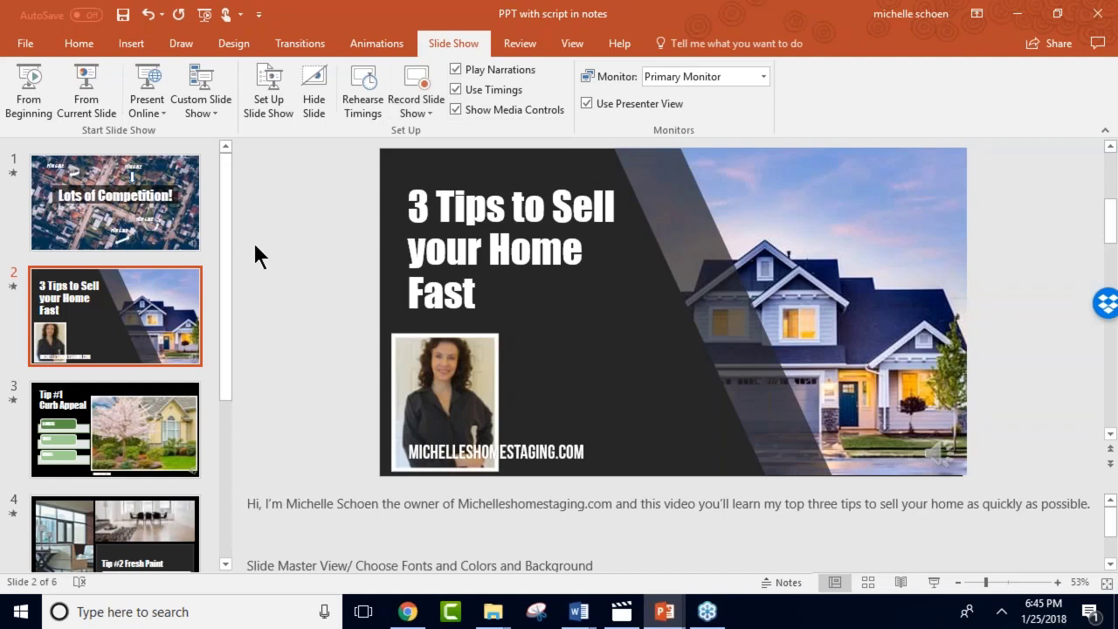
Bring up the Create a Video export page, set to Full HD (1080p) with recorded timings and narrations.
left_click(26, 44)
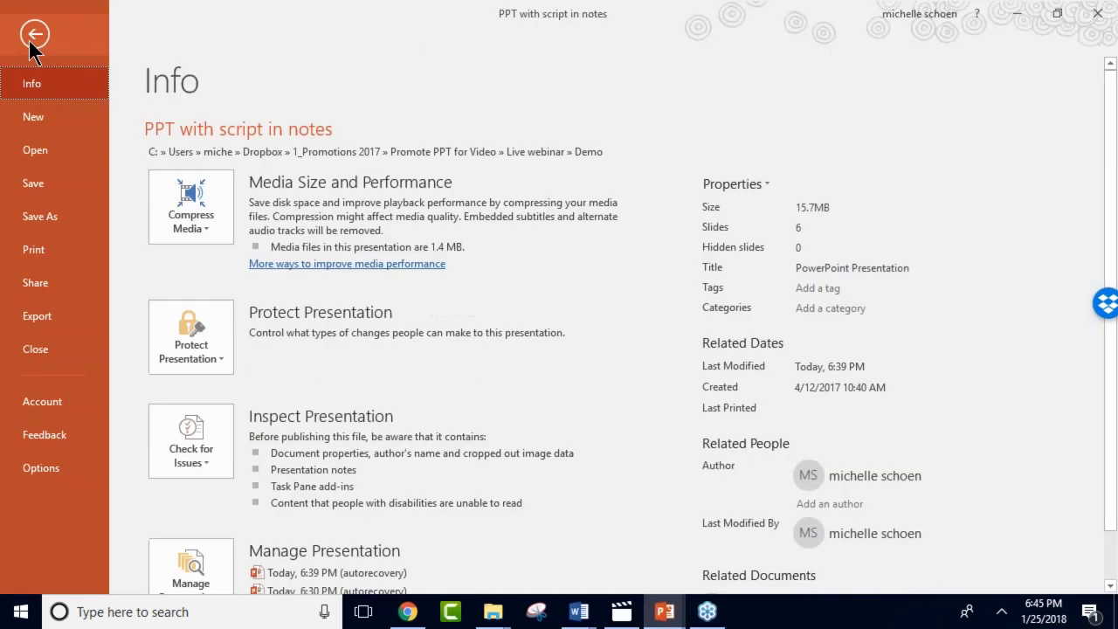
left_click(39, 317)
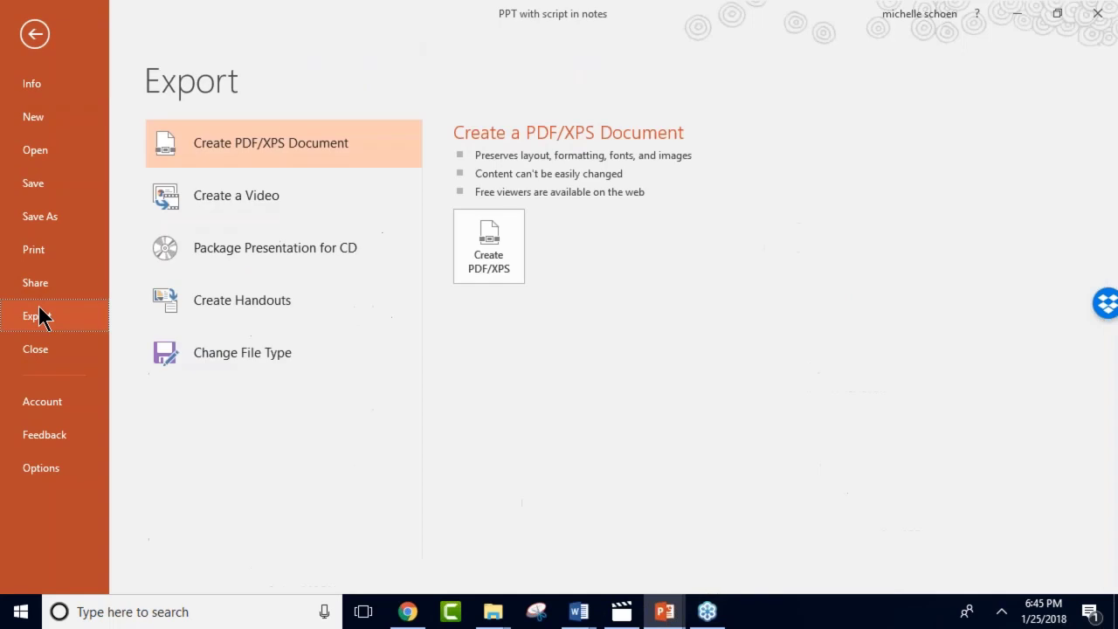
left_click(251, 190)
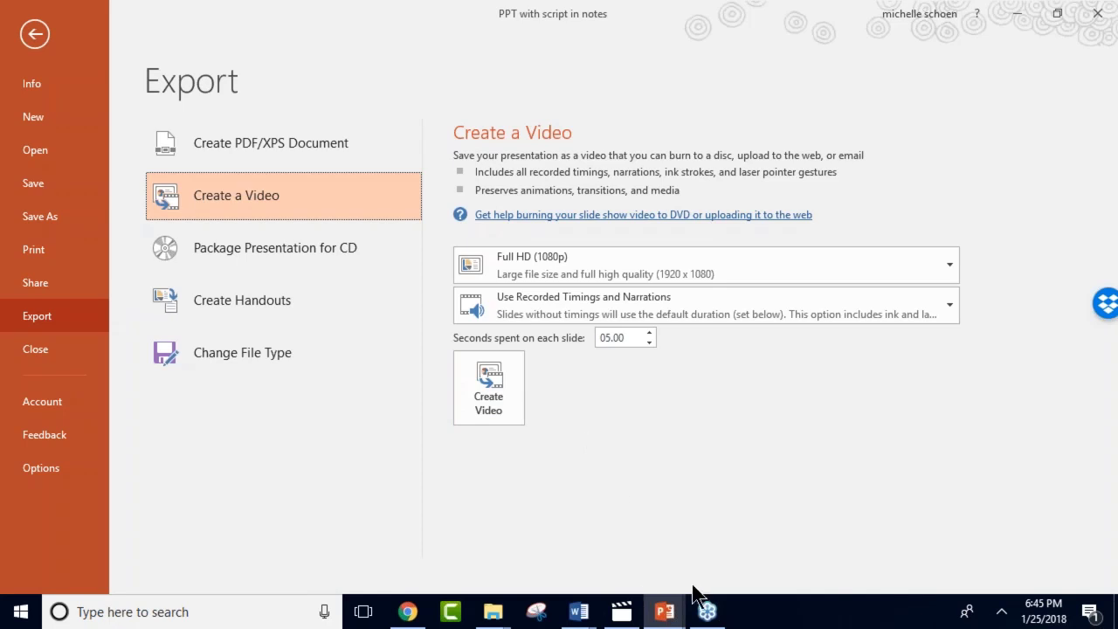
left_click(636, 613)
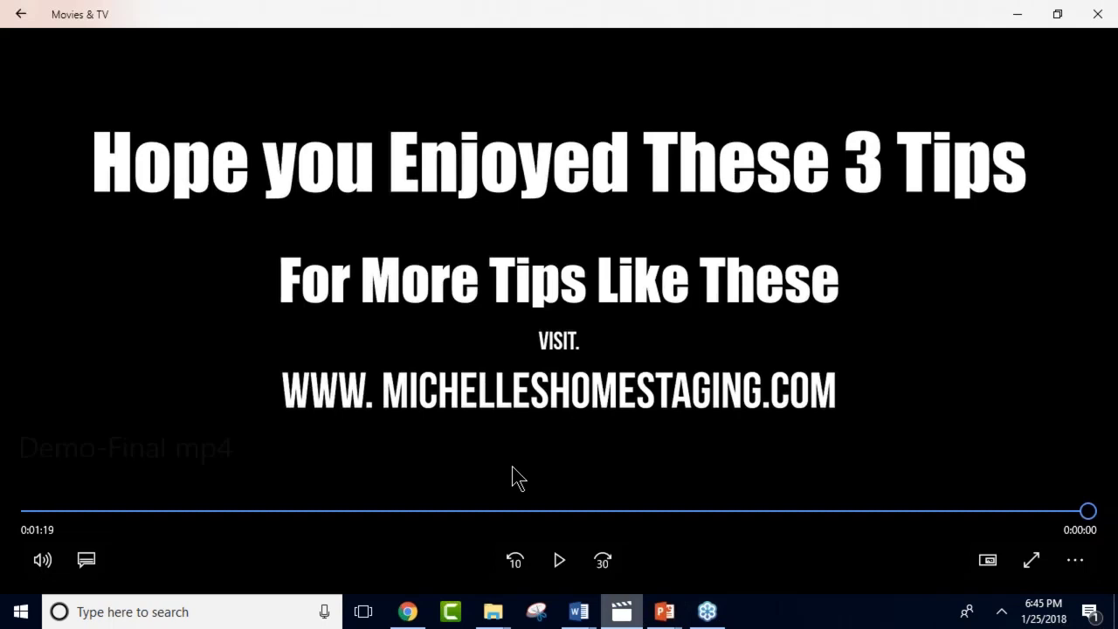
left_click(231, 511)
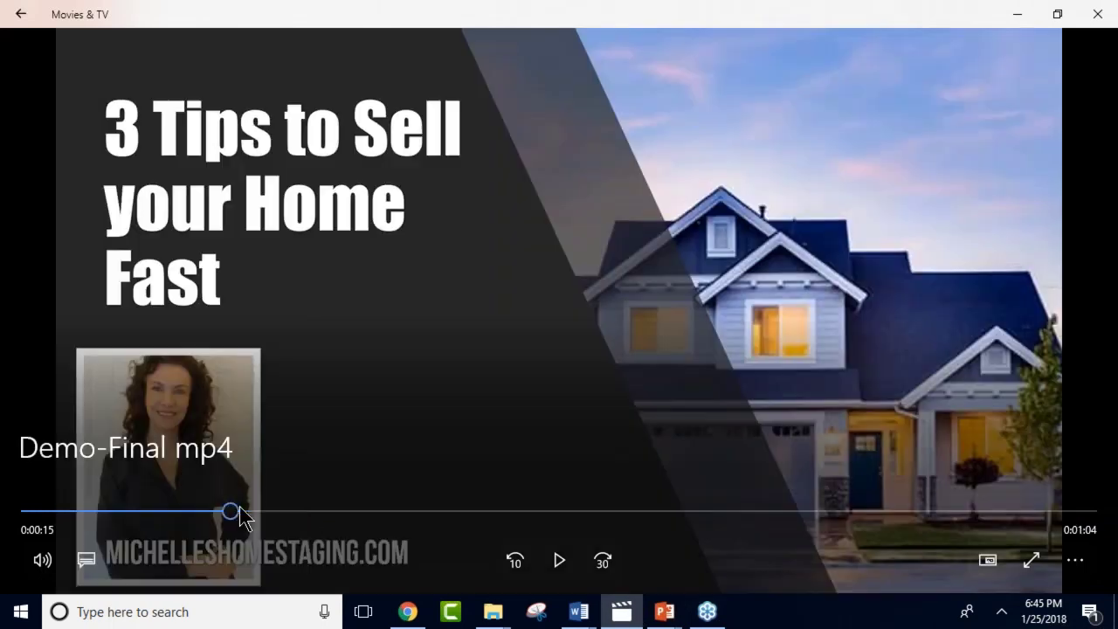
left_click(305, 511)
left_click(369, 511)
left_click(400, 512)
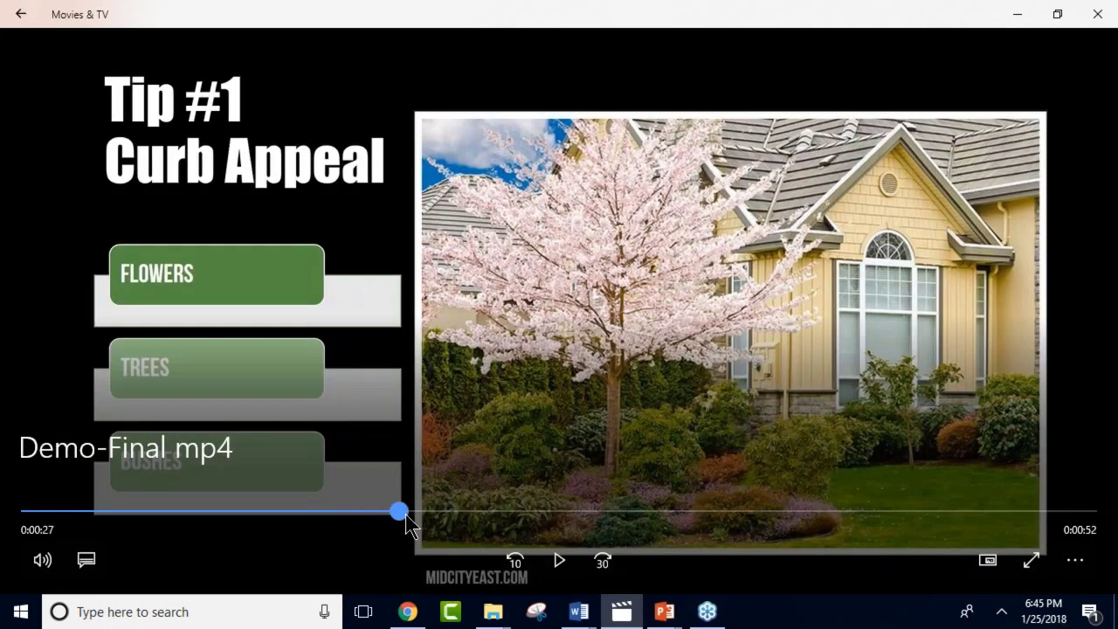
left_click(1098, 14)
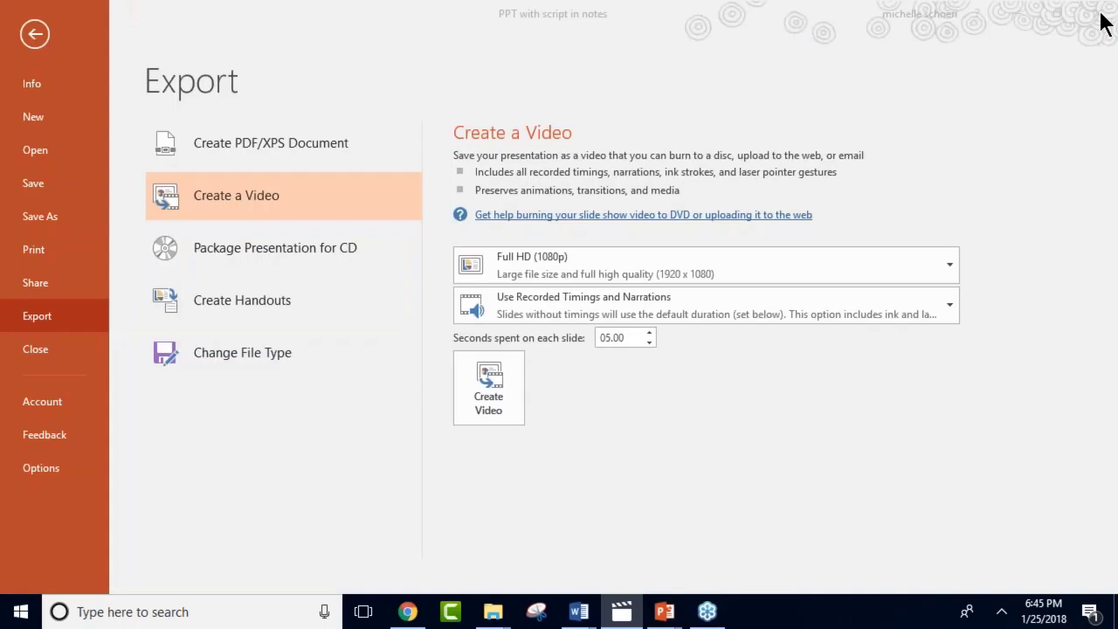
Check the Use Recorded Timings and Narrations choices, then leave the export page.
left_click(713, 315)
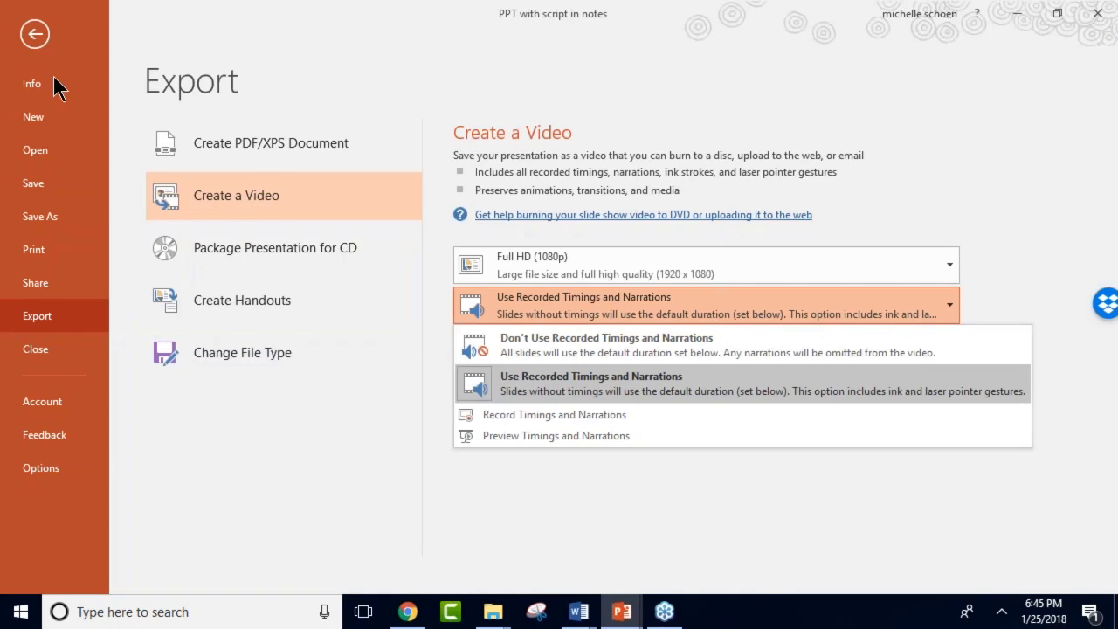
left_click(35, 33)
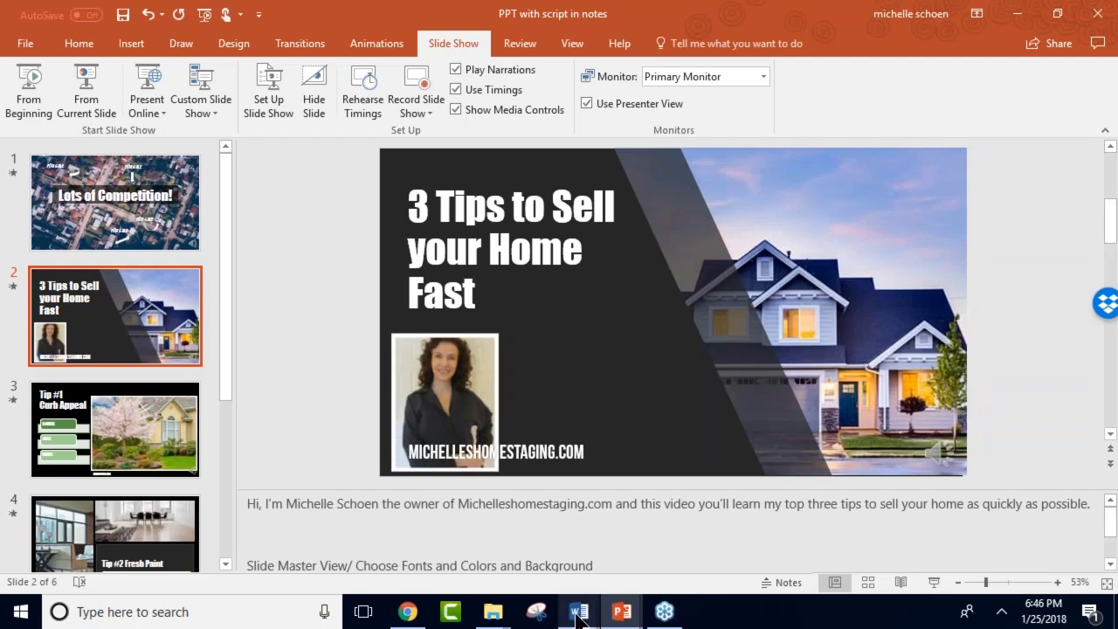
mouse_move(582, 615)
left_click(644, 544)
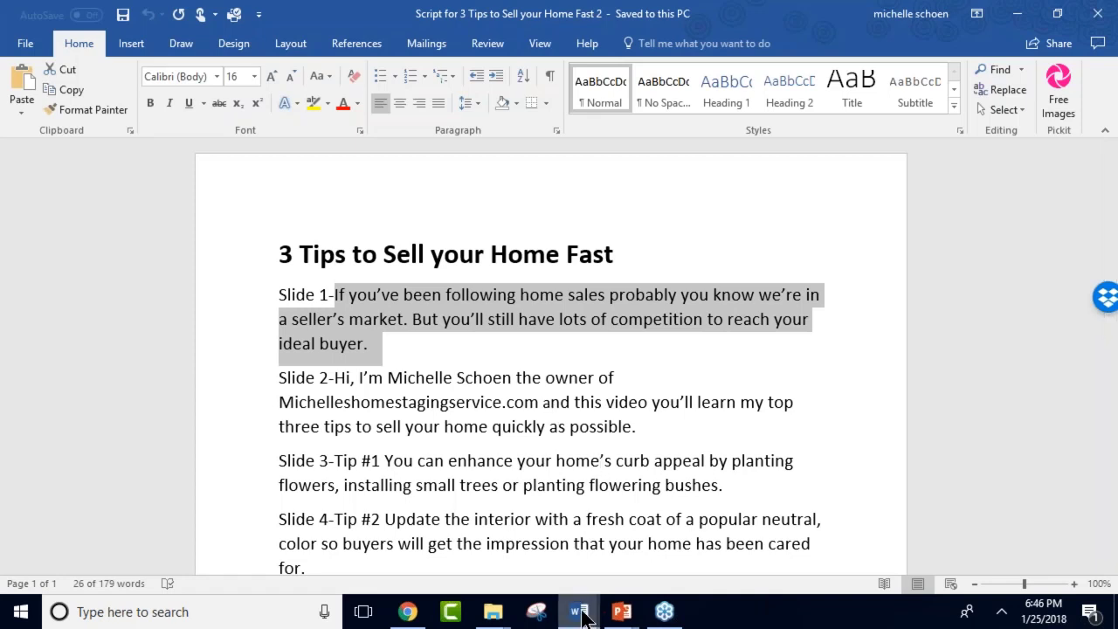
mouse_move(582, 615)
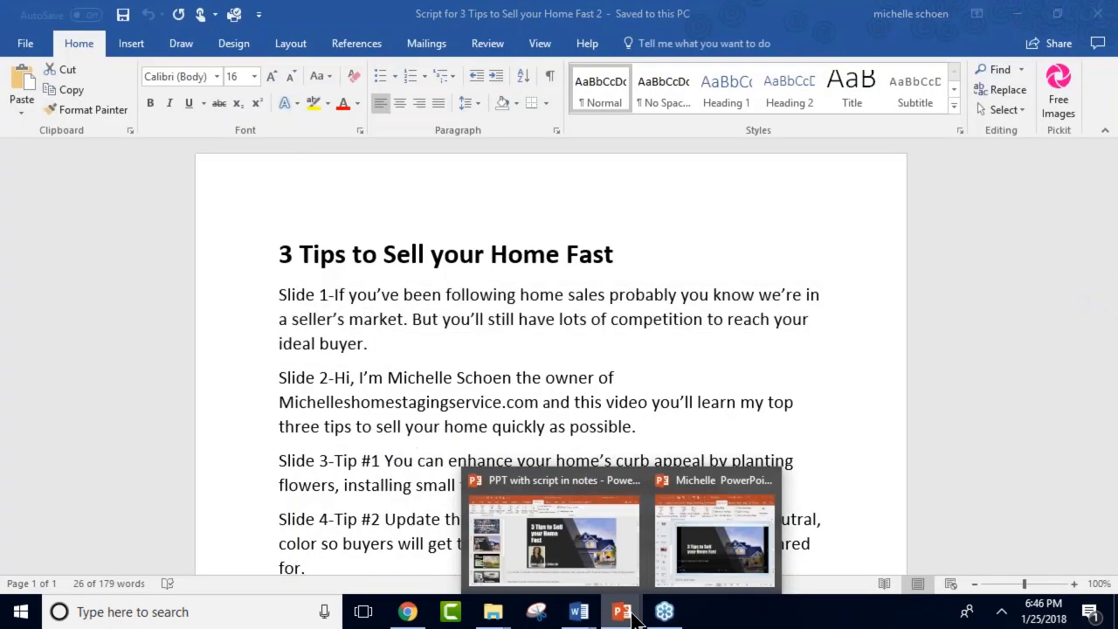
left_click(608, 583)
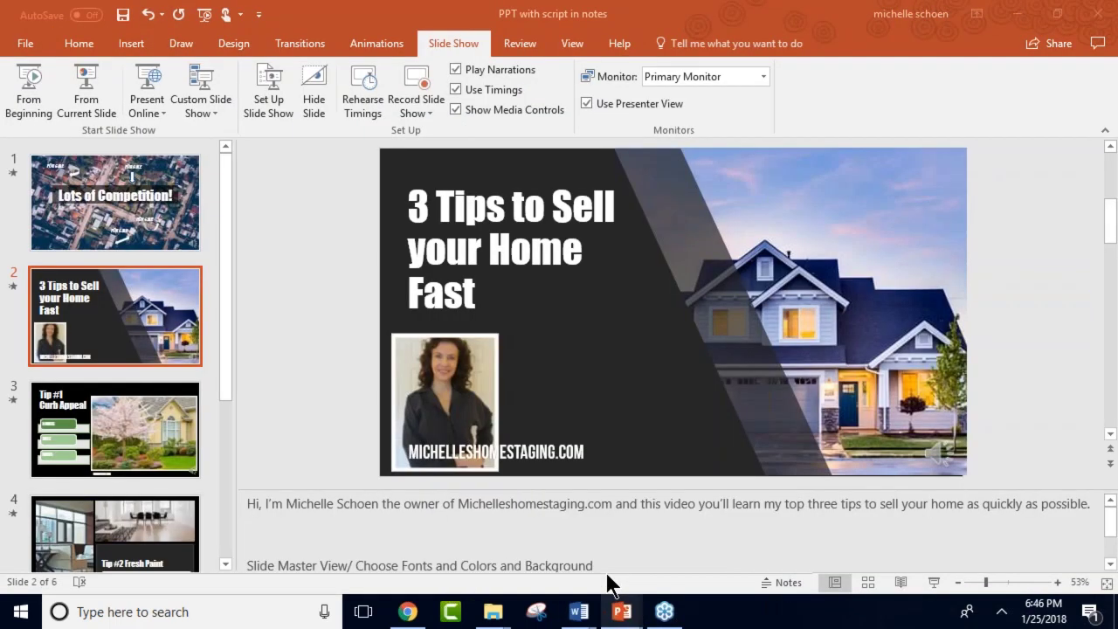
Switch to the Michelle PowerPoint window from the taskbar previews.
left_click(269, 365)
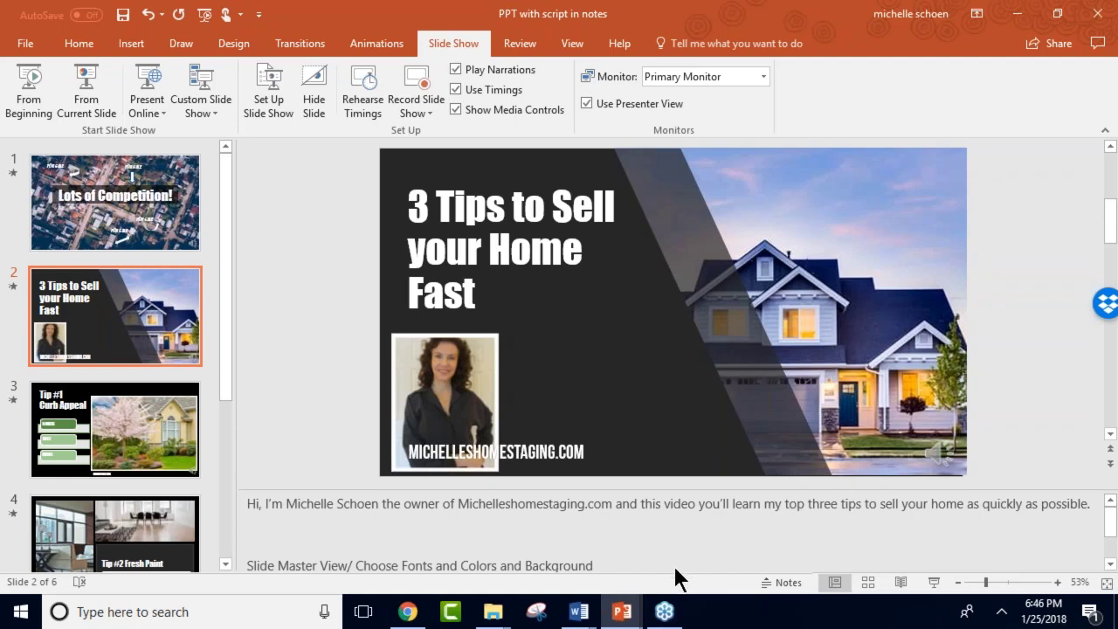
mouse_move(627, 609)
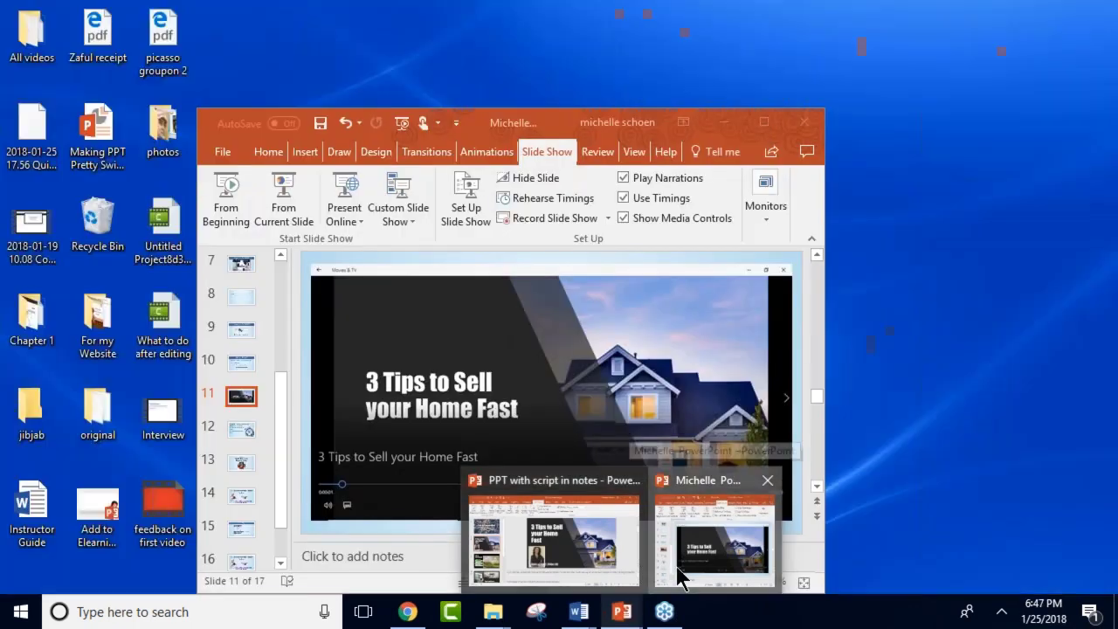
left_click(682, 576)
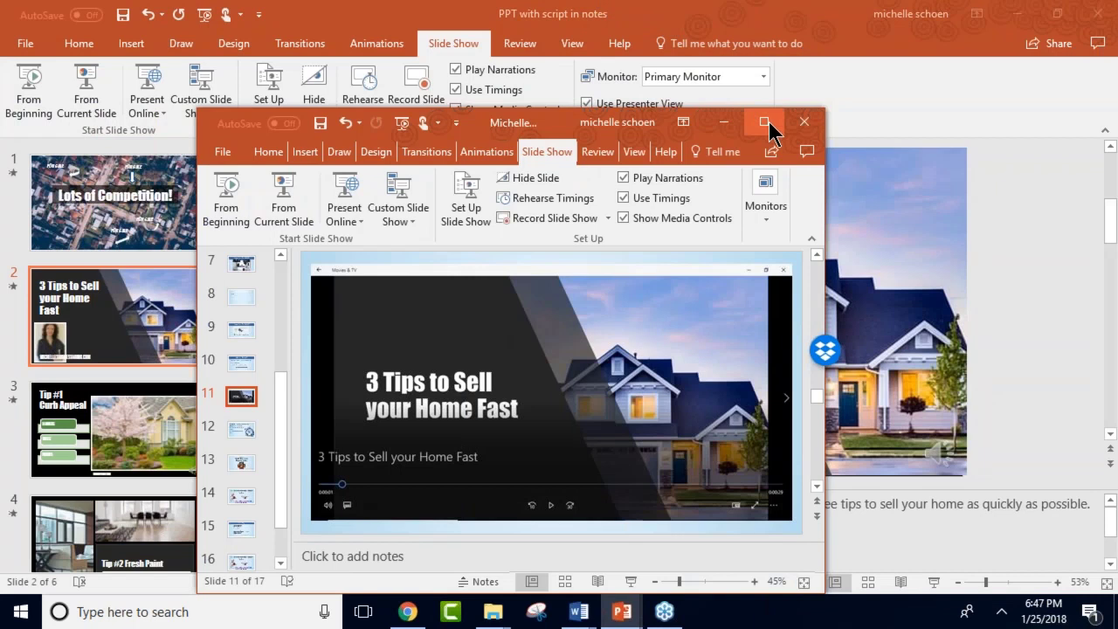
Maximize the Michelle PowerPoint deck on slide 11, then switch to the Invoices 2 folder window.
left_click(763, 122)
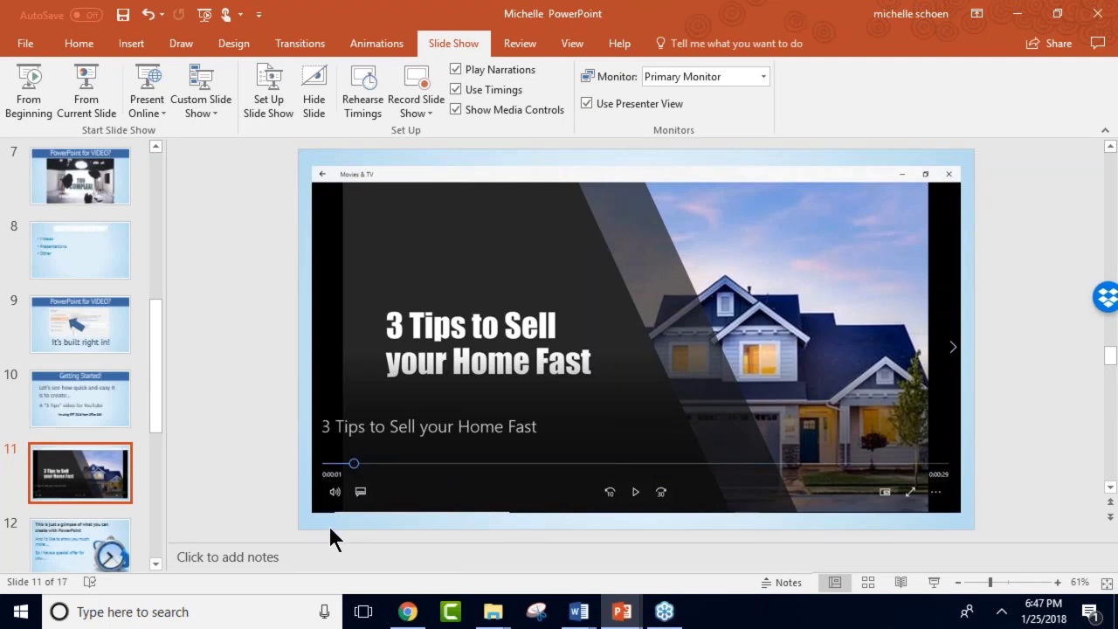
mouse_move(492, 618)
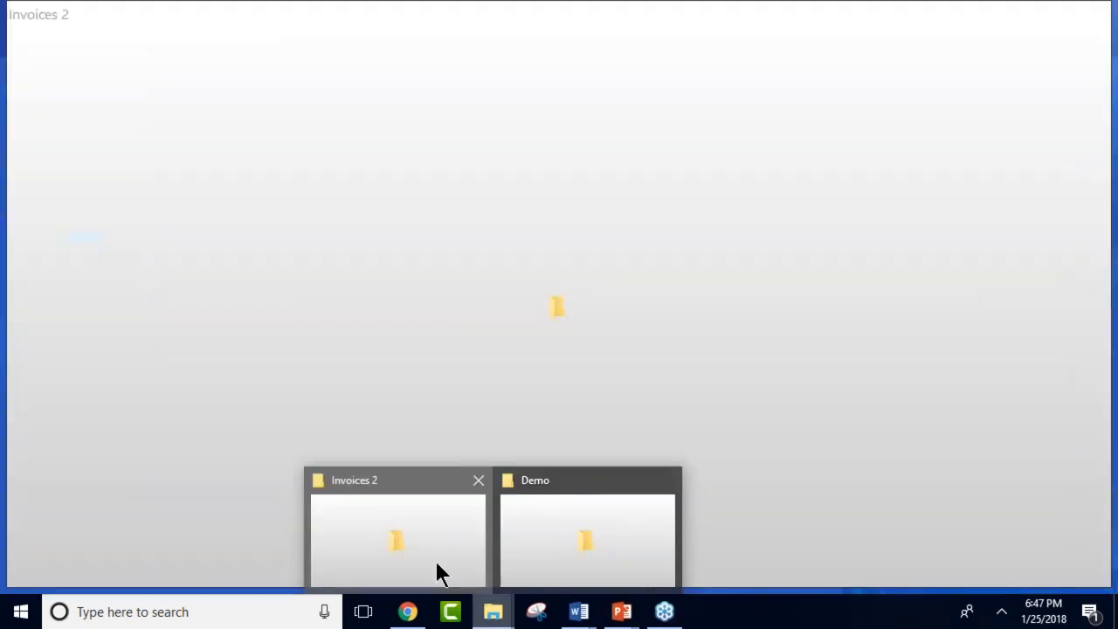
left_click(435, 560)
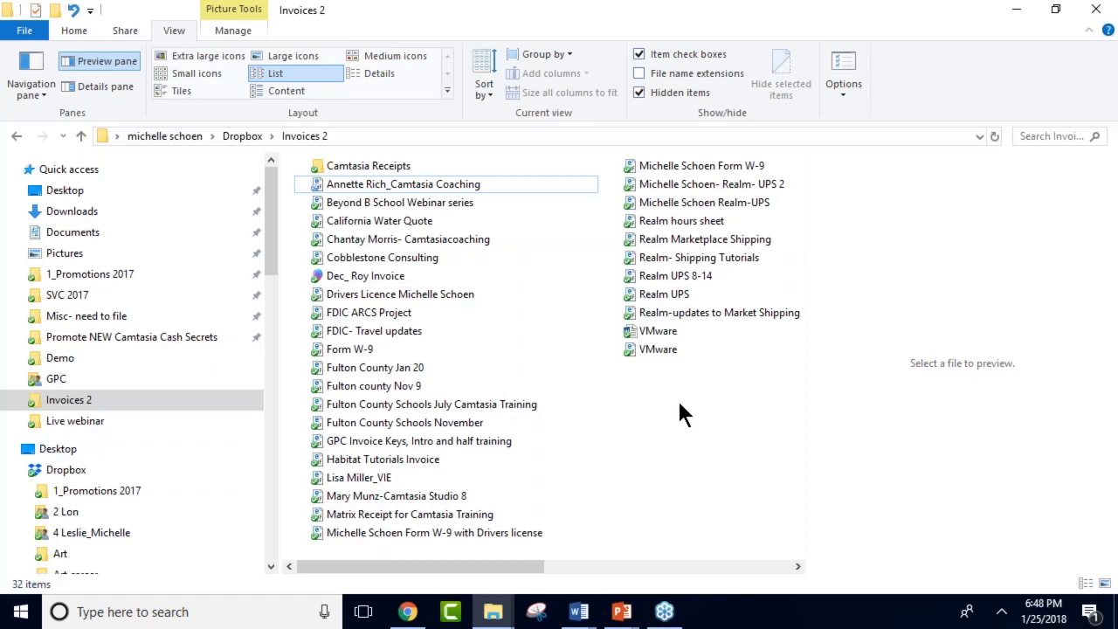
mouse_move(621, 612)
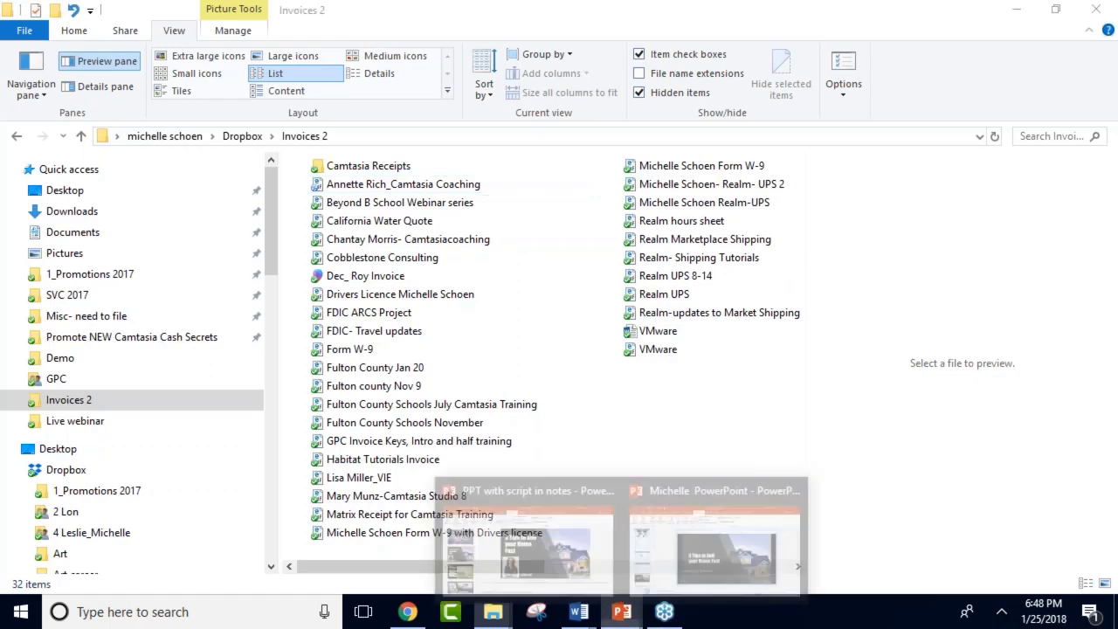
mouse_move(558, 557)
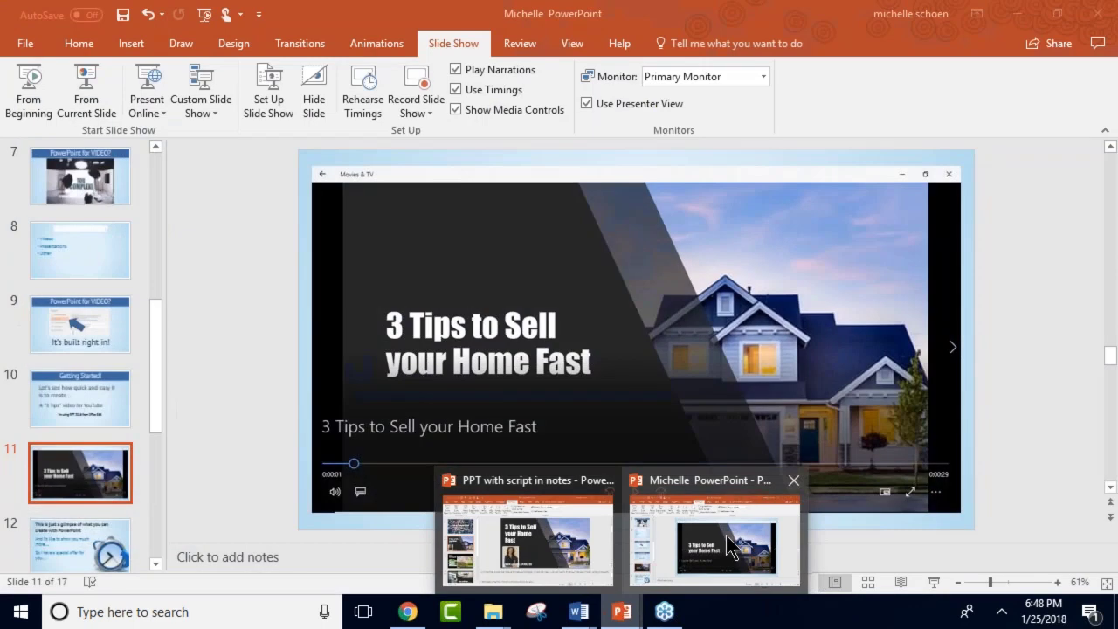
Switch back to Michelle PowerPoint and move through slide 12 to slide 13, the Mastery Series promo.
left_click(715, 537)
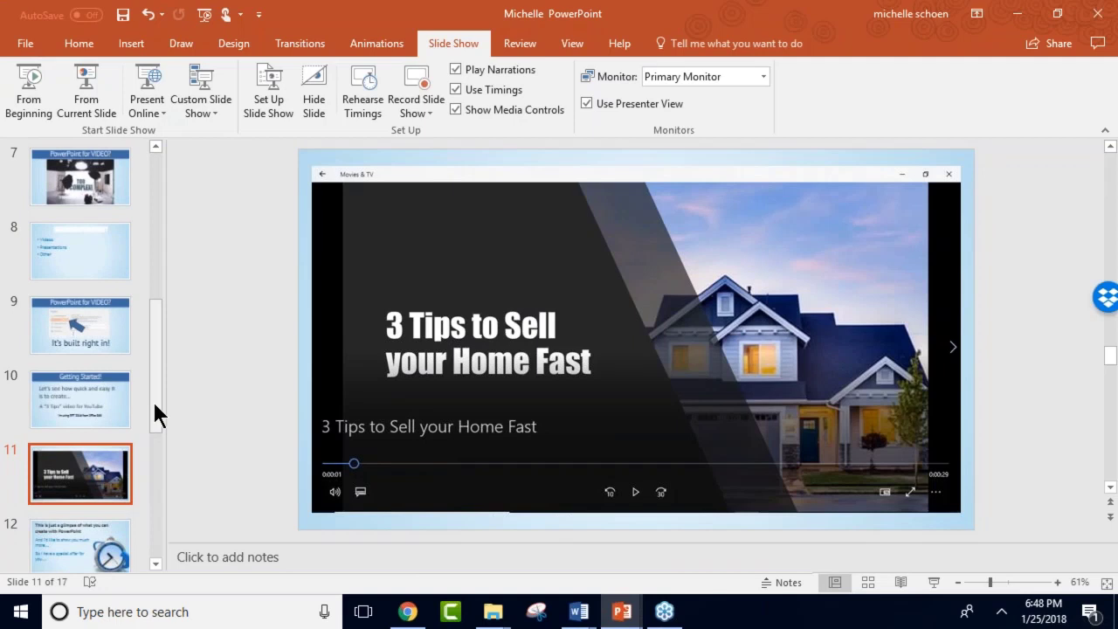
left_click_drag(154, 406, 157, 431)
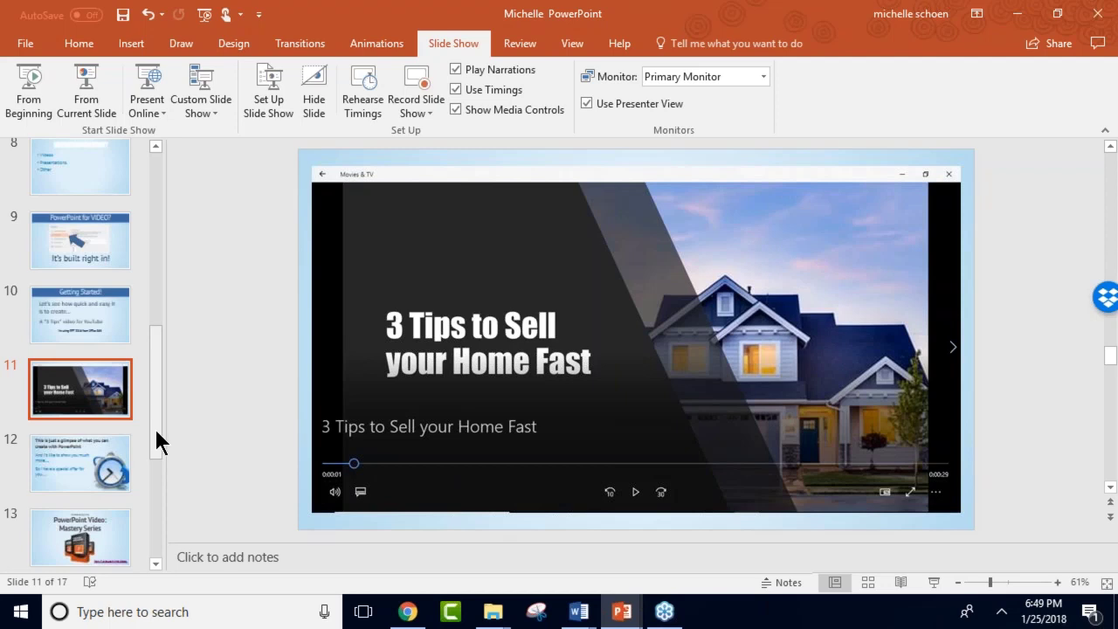
left_click(114, 445)
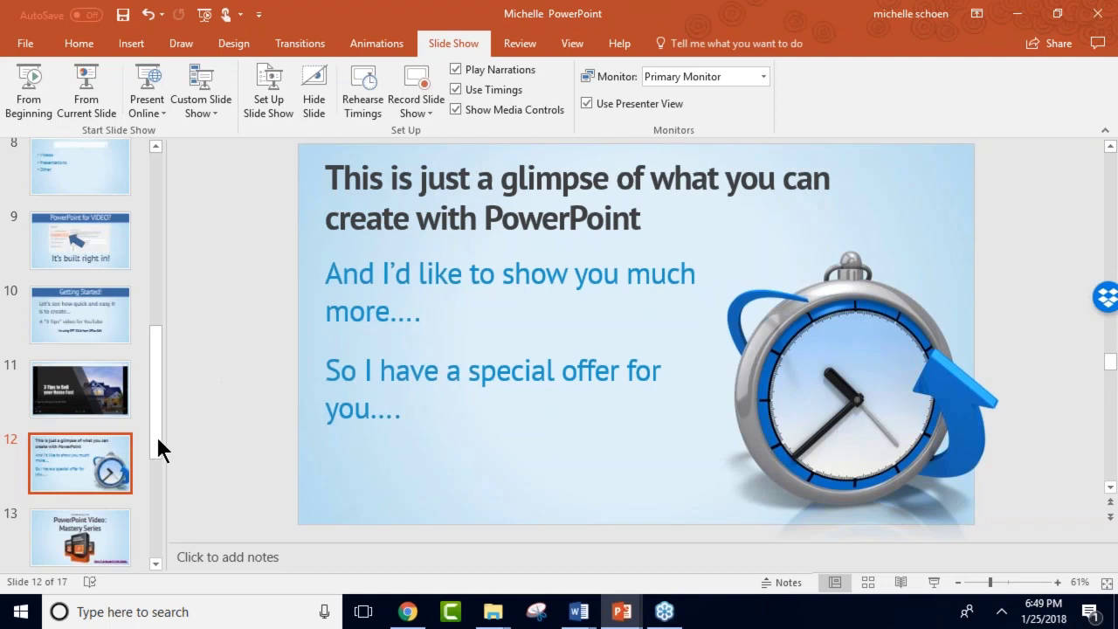
left_click(114, 524)
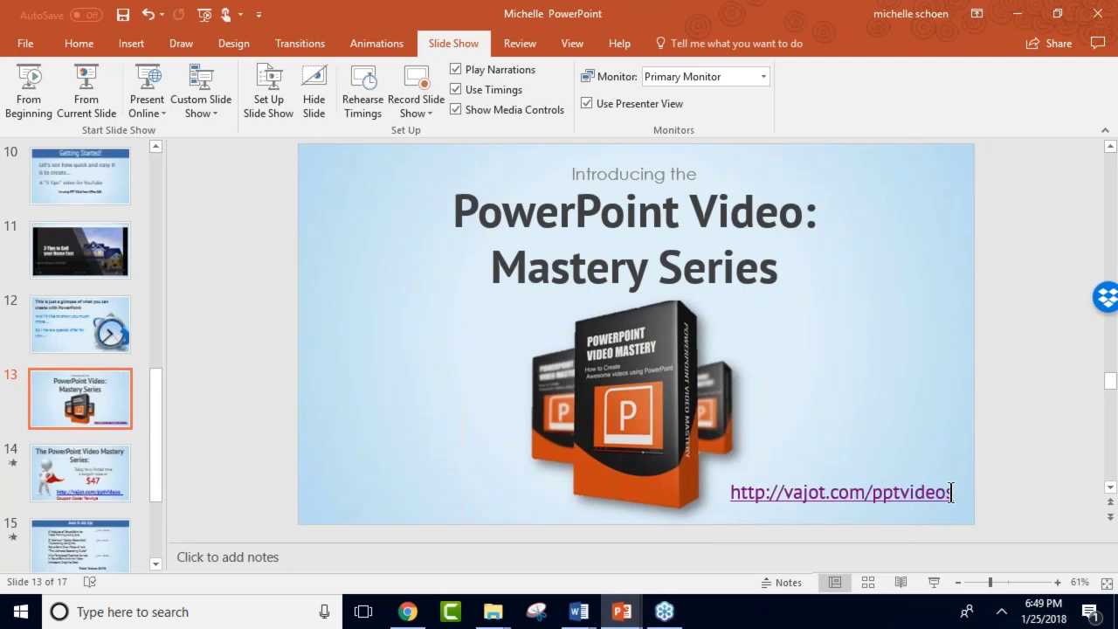
Copy the vajot.com/pptvideos link from slide 13.
left_click_drag(956, 494, 743, 500)
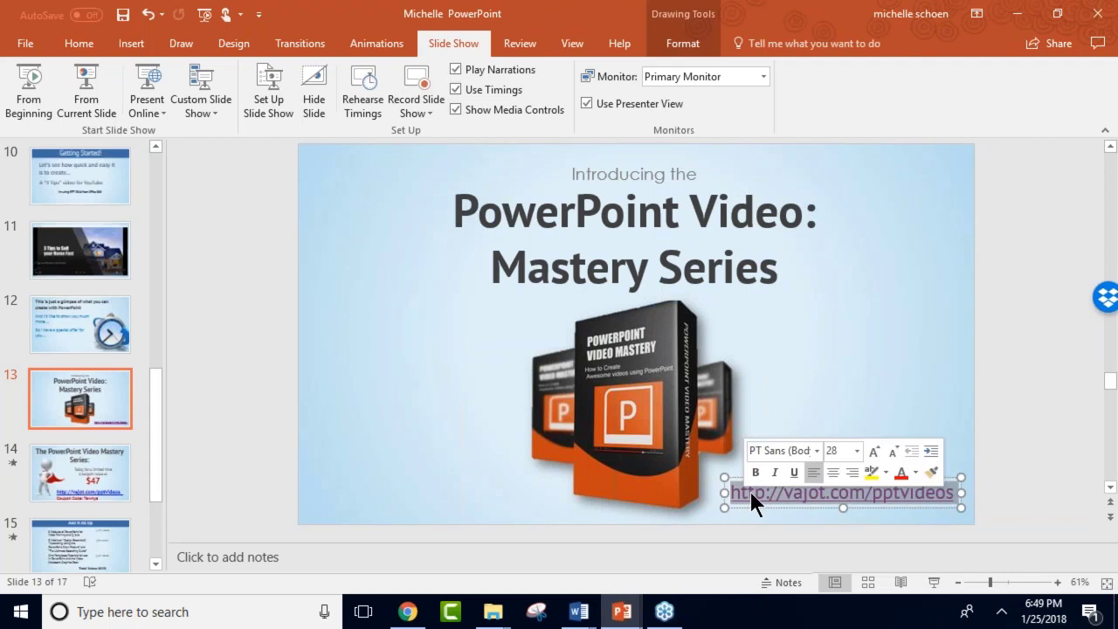
right_click(751, 492)
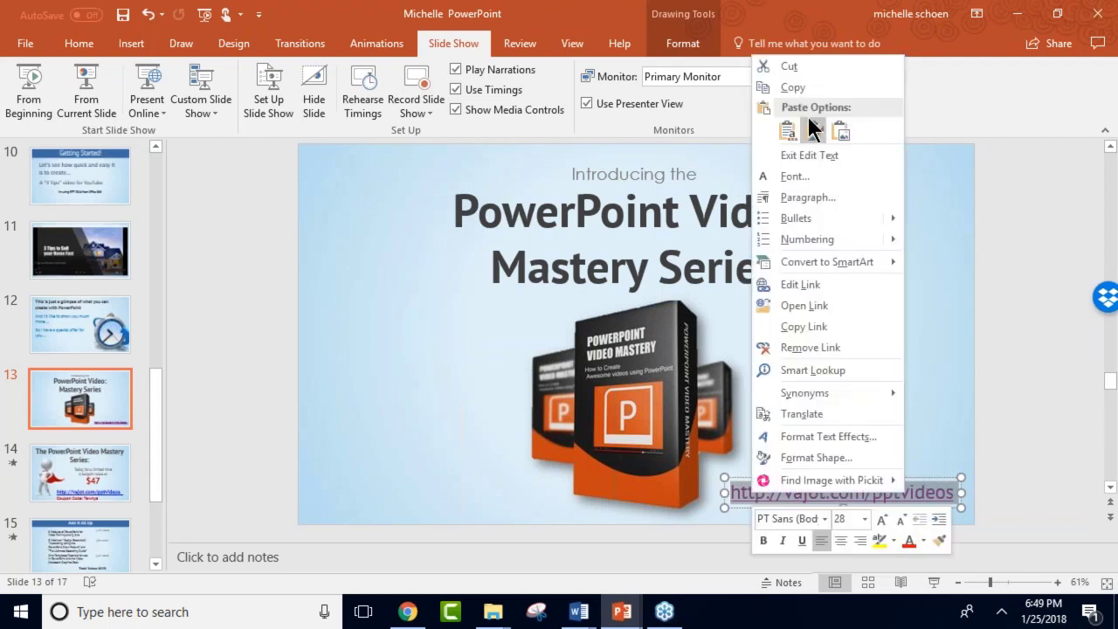
left_click(804, 89)
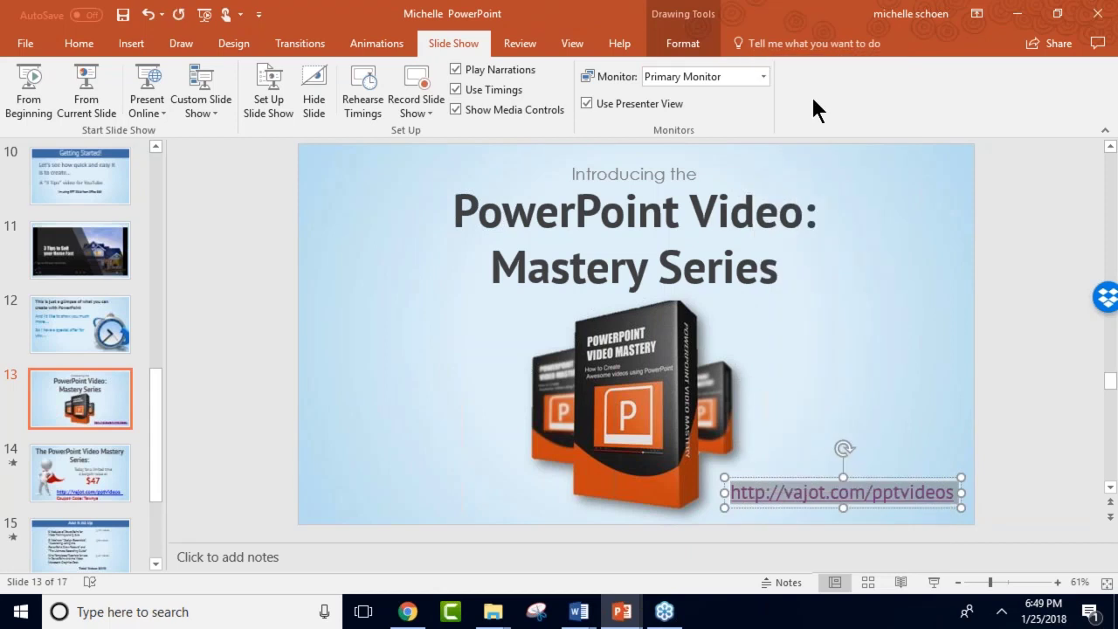
Minimize the Michelle PowerPoint, Invoices 2 and script-notes windows to reveal the Word script.
left_click(1014, 16)
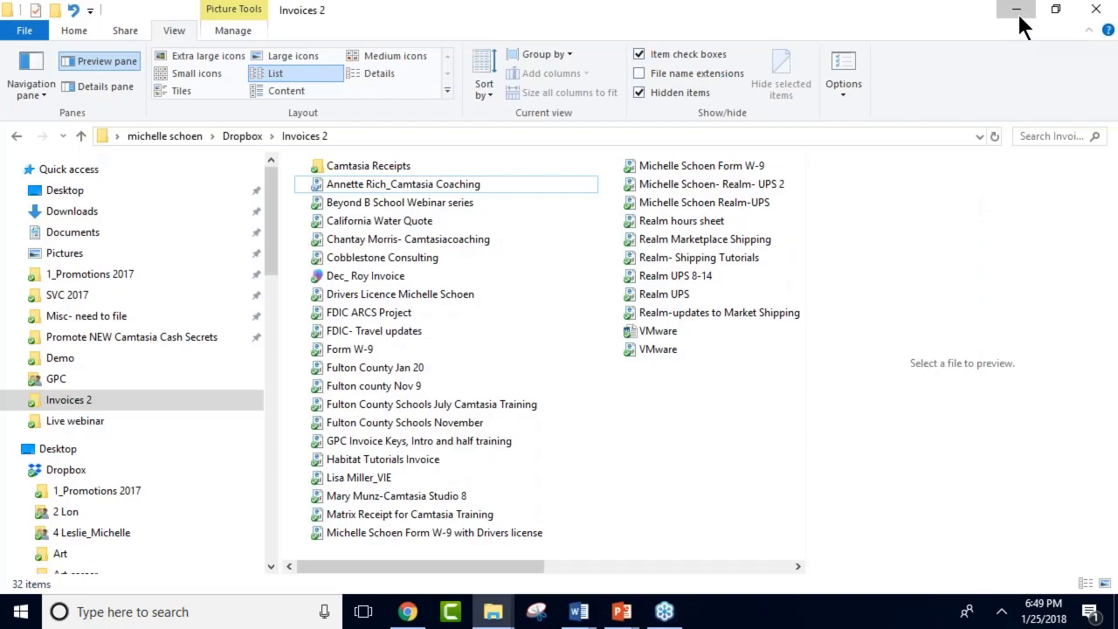
left_click(1013, 14)
left_click(1012, 16)
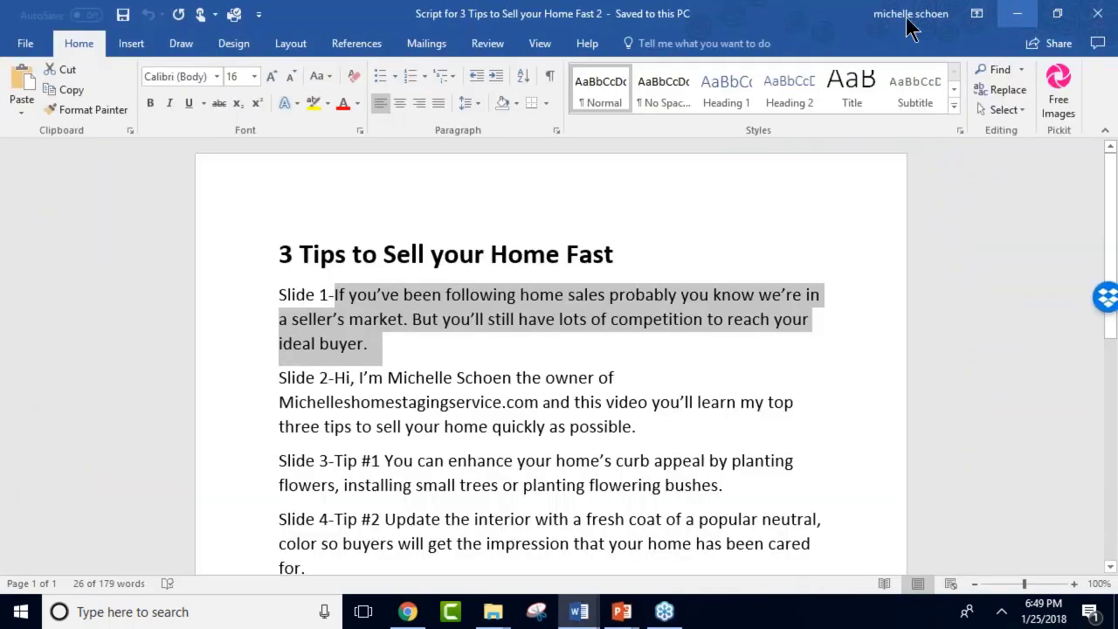
Bring up Chrome and load the copied vajot.com/pptvideos link from the address bar.
left_click(1013, 15)
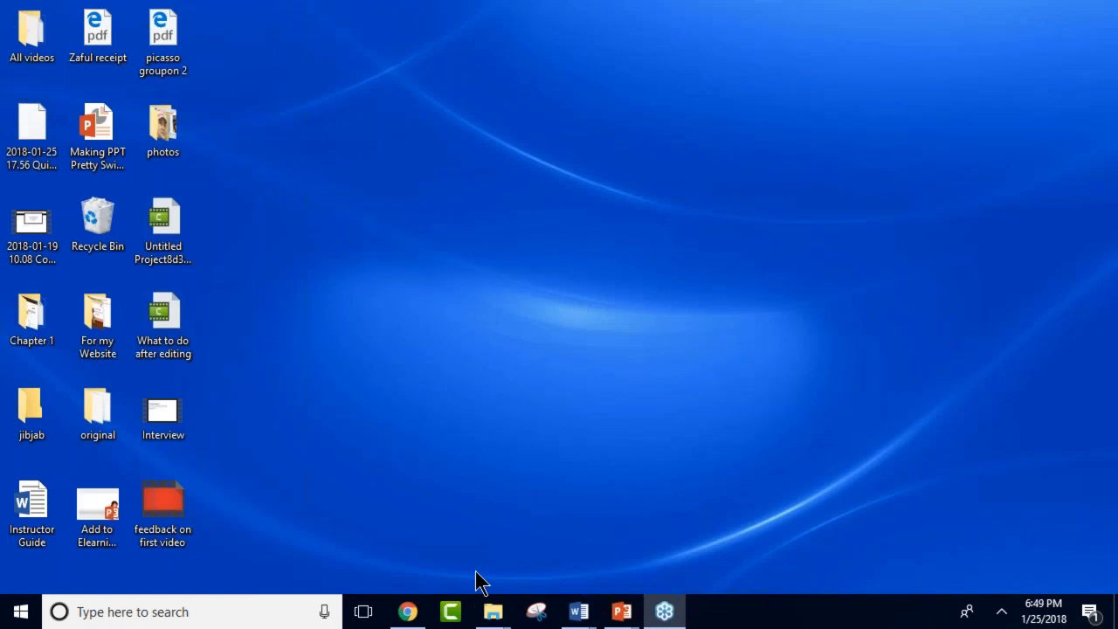
left_click(408, 612)
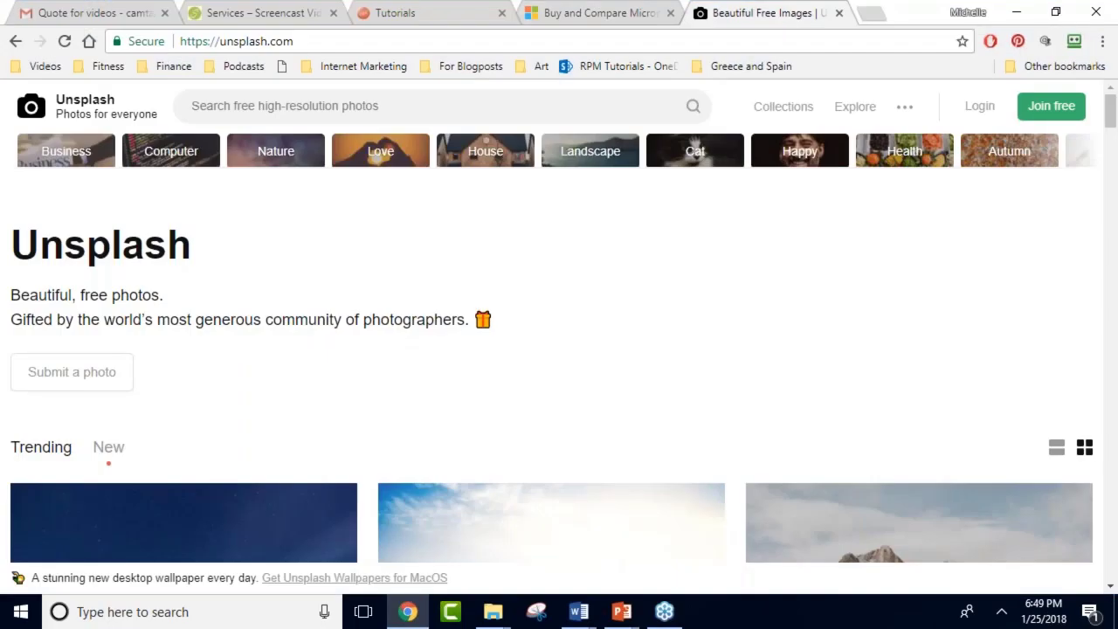
left_click(801, 41)
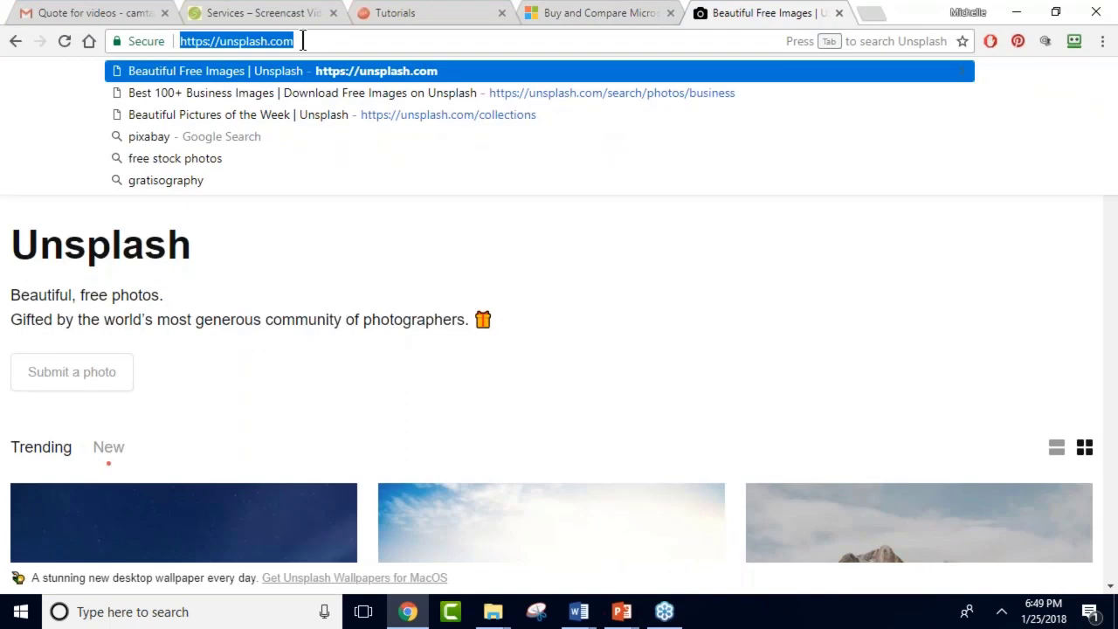
right_click(290, 42)
left_click(338, 149)
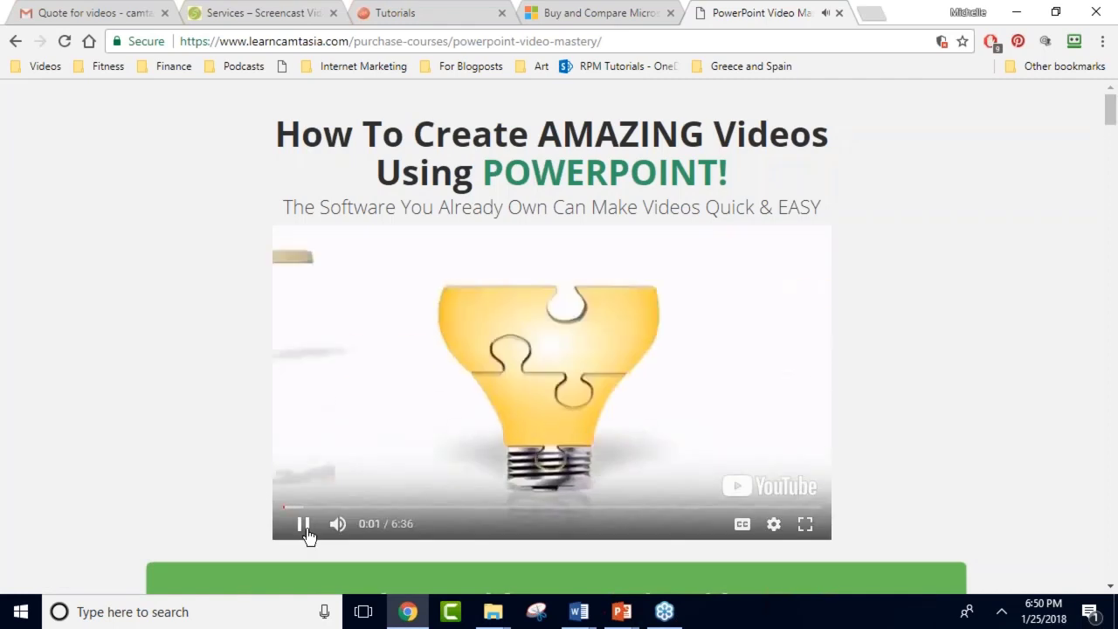
Pause the promo video and scroll down to the 'Here's What You Get When You Sign Up Today' section.
left_click(305, 527)
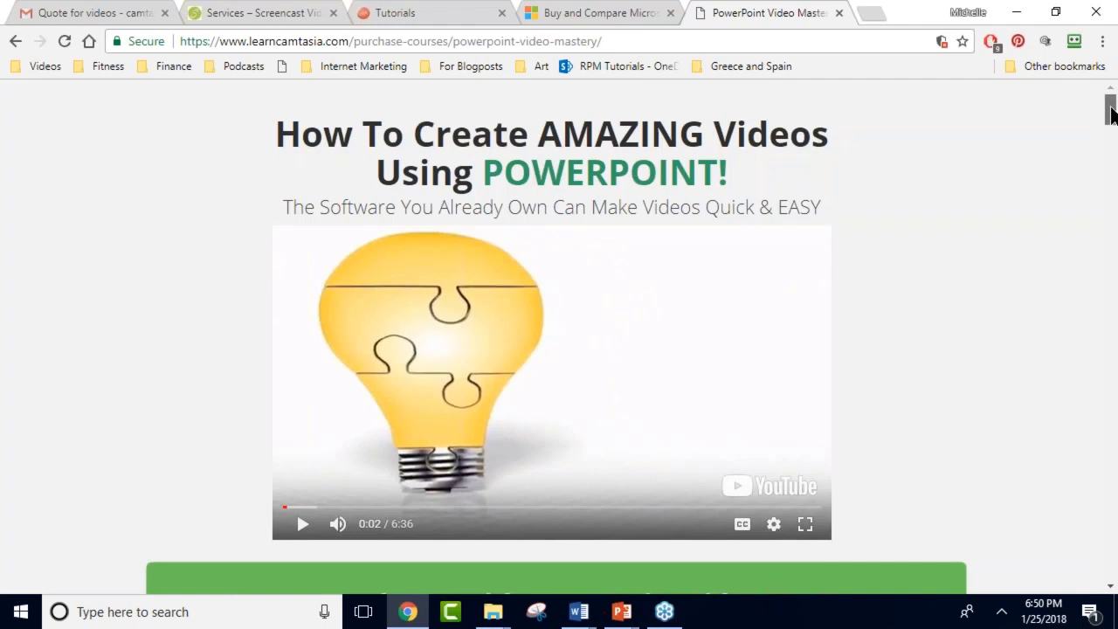
left_click_drag(1113, 113, 1110, 288)
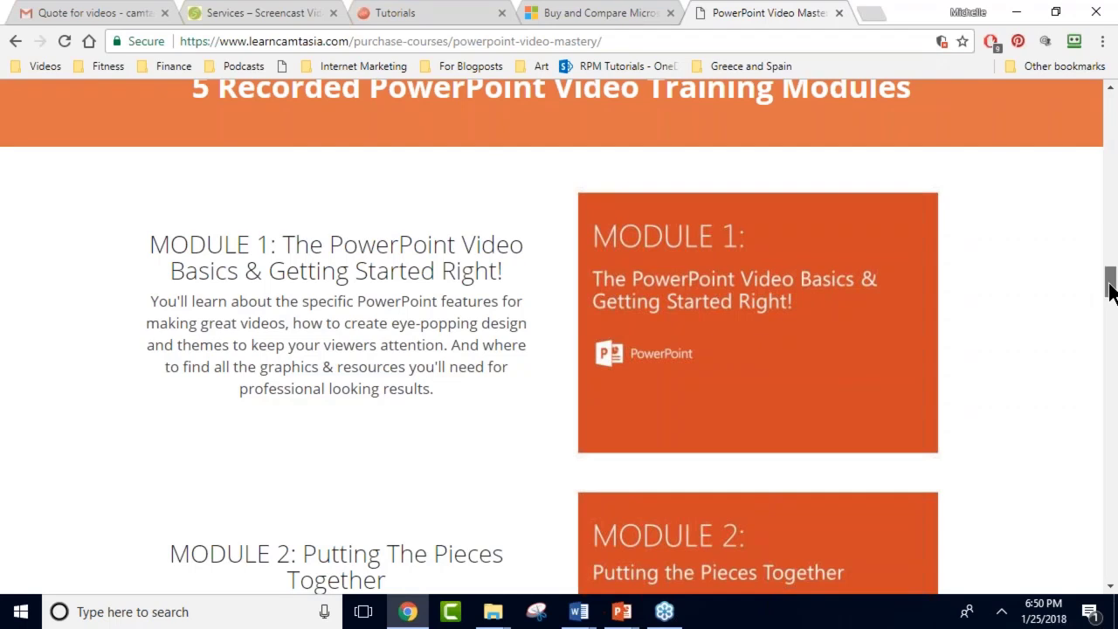
left_click_drag(1109, 292, 1112, 302)
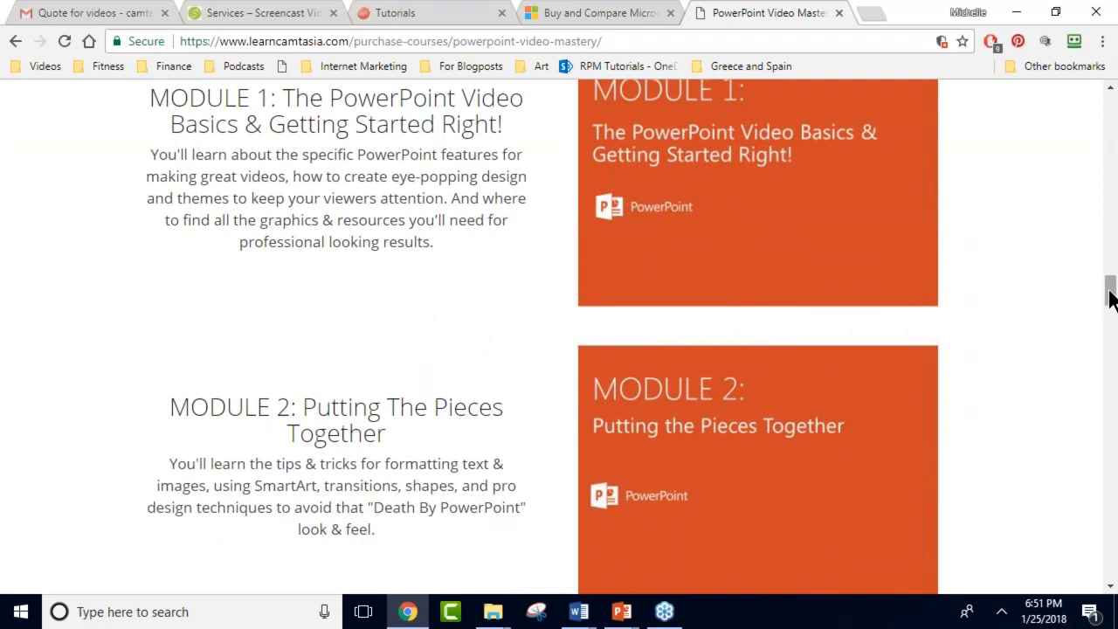
left_click_drag(1111, 299, 1112, 304)
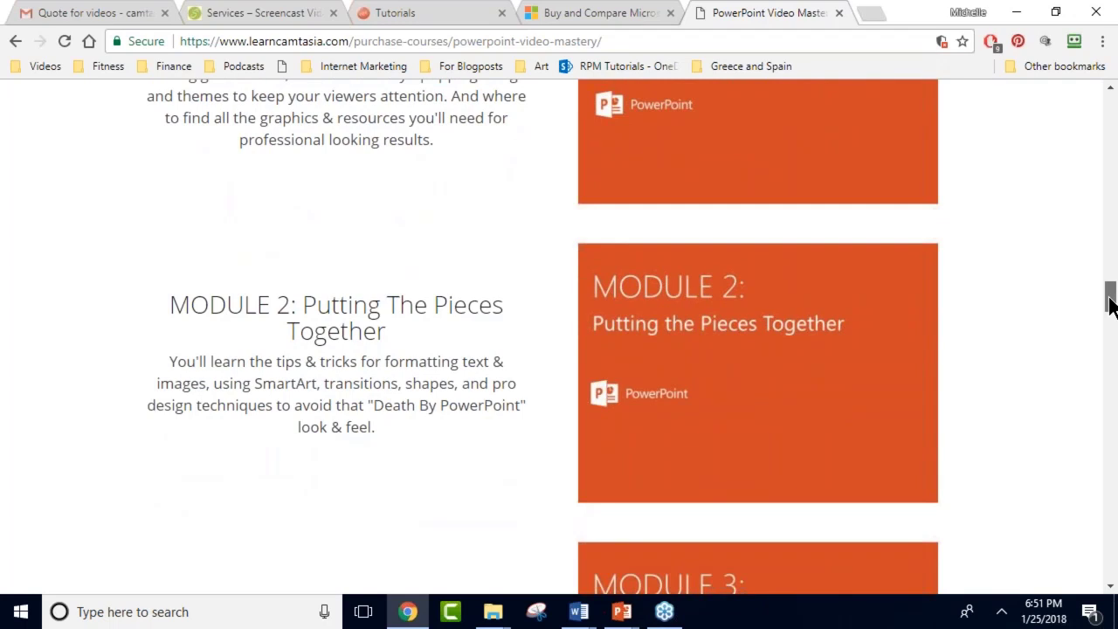
left_click_drag(1111, 304, 1111, 307)
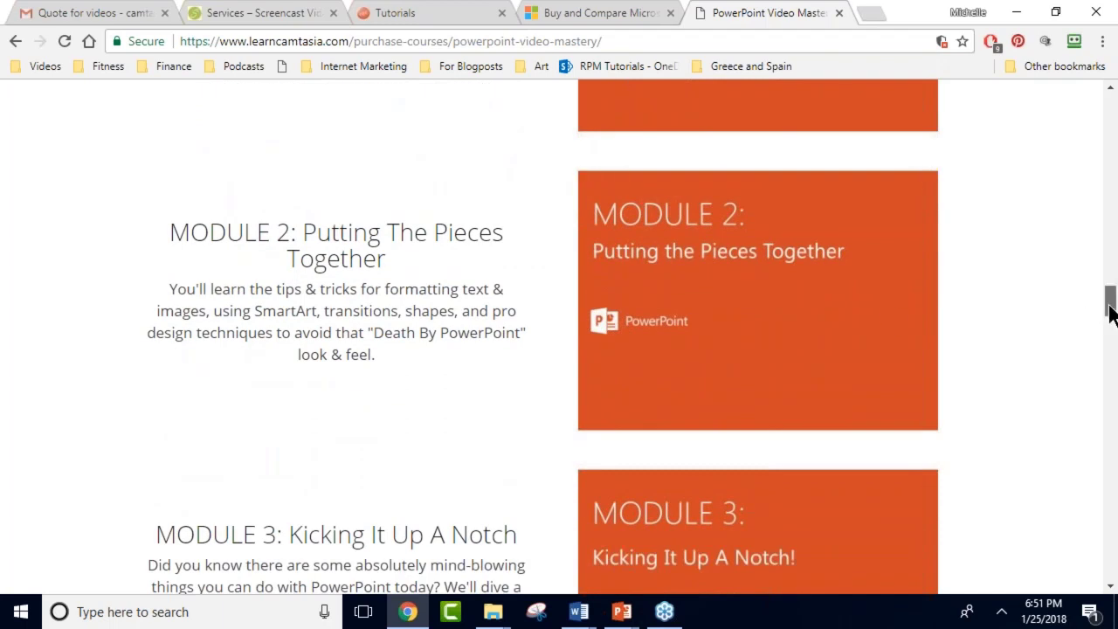
left_click_drag(1111, 311, 1113, 324)
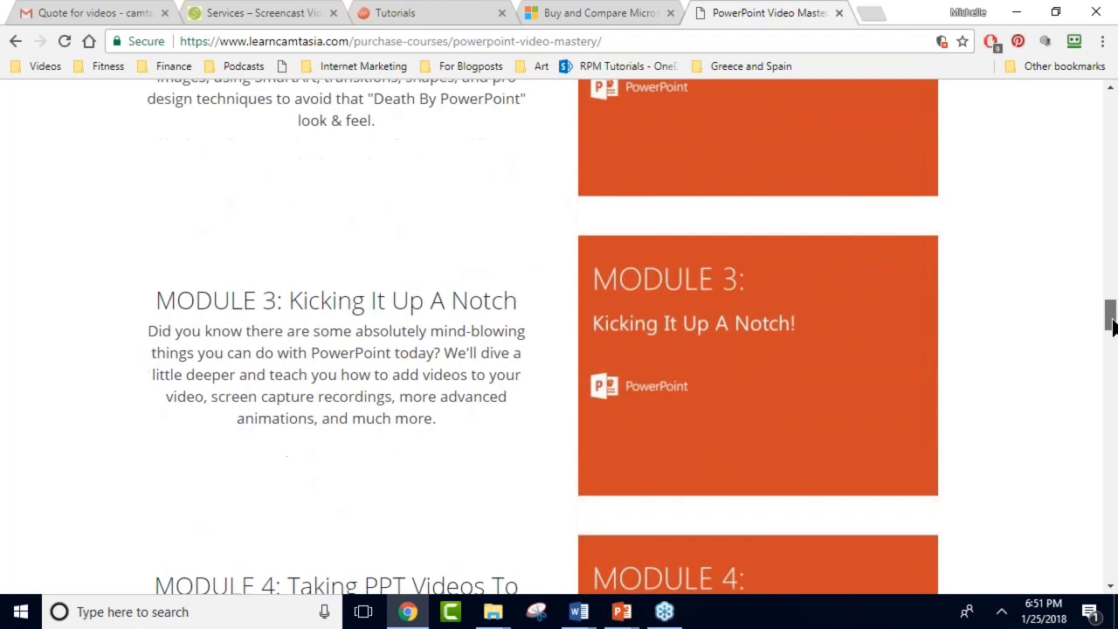
scroll(1113, 325, "down", 1)
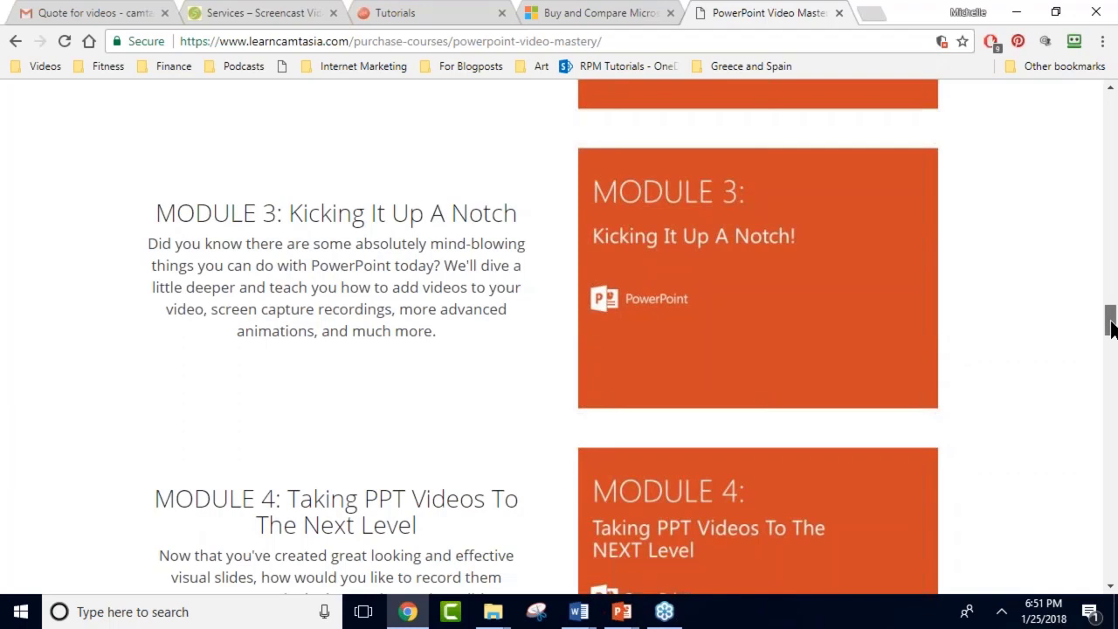
scroll(1112, 328, "down", 1)
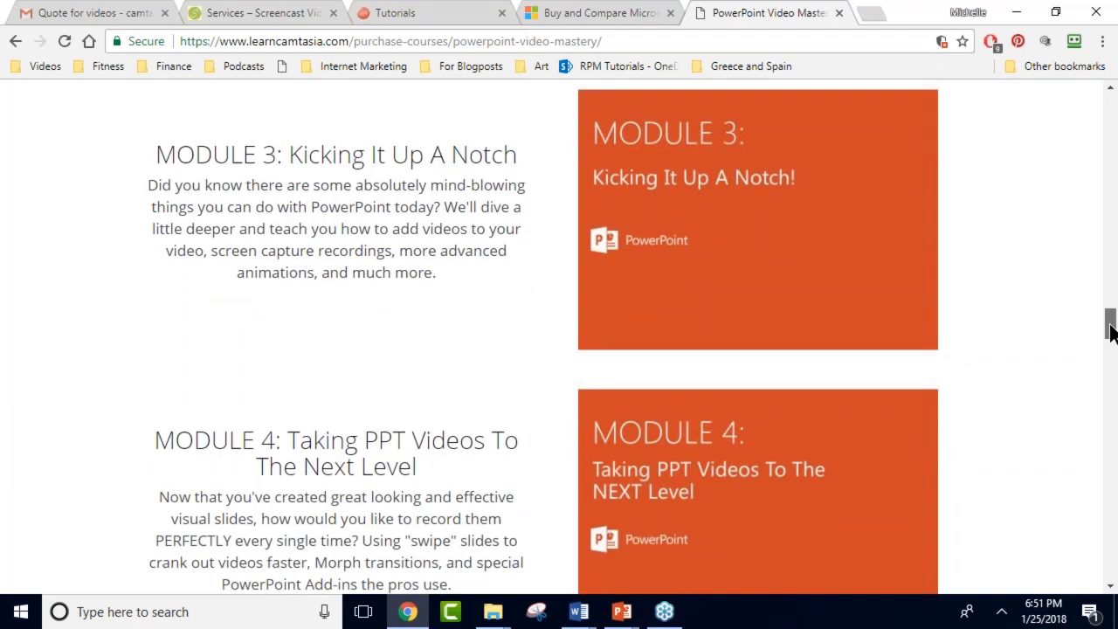
scroll(1112, 330, "down", 1)
left_click_drag(1112, 332, 1112, 351)
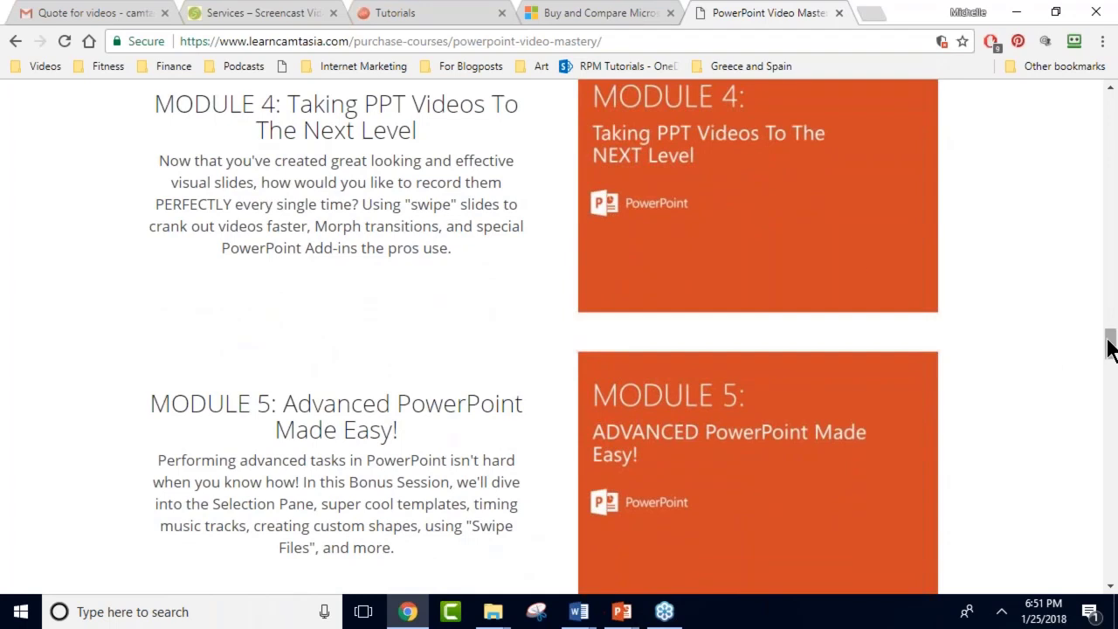
left_click_drag(1110, 347, 1106, 381)
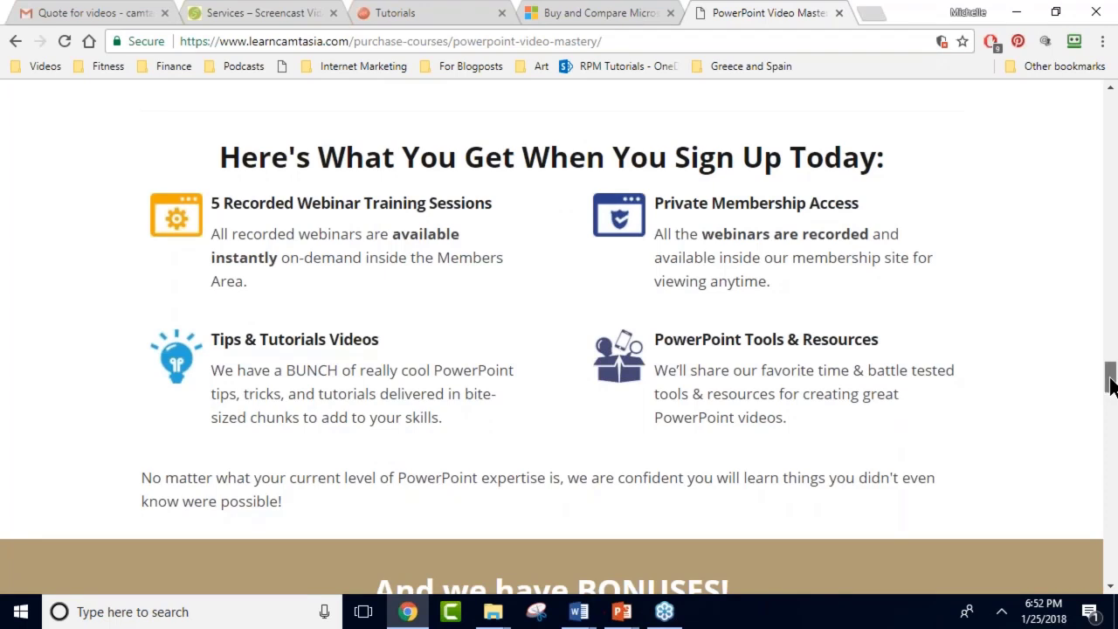
Scroll the LearnCamtasia page past the bonuses to the $97 one-time payment section, then return to PowerPoint.
left_click_drag(1111, 387, 1111, 390)
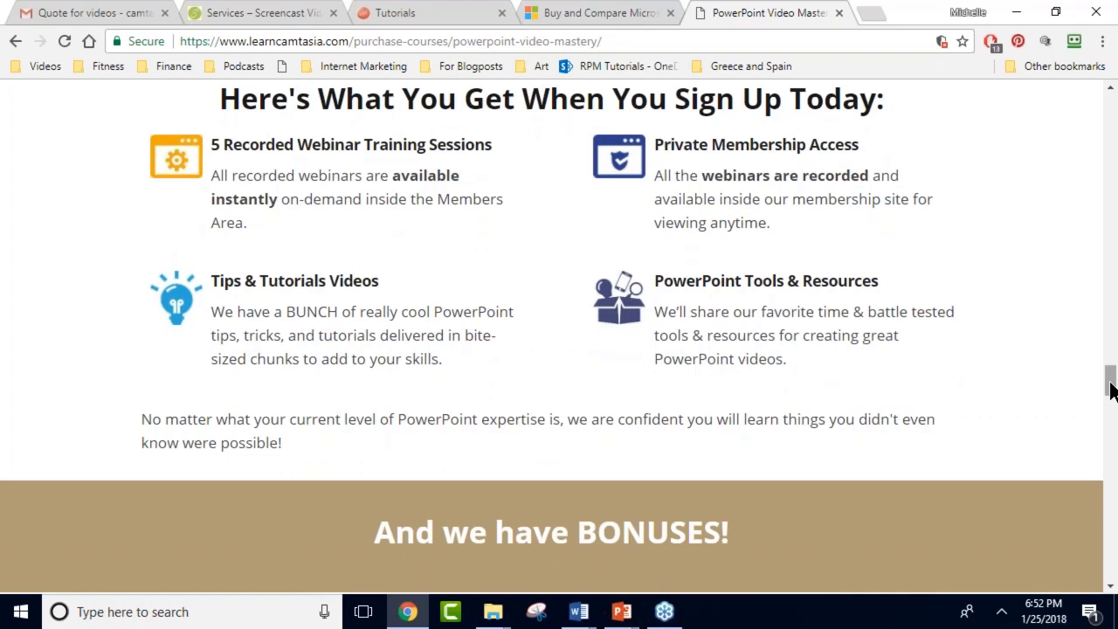
left_click(1111, 385)
left_click_drag(1111, 384, 1108, 427)
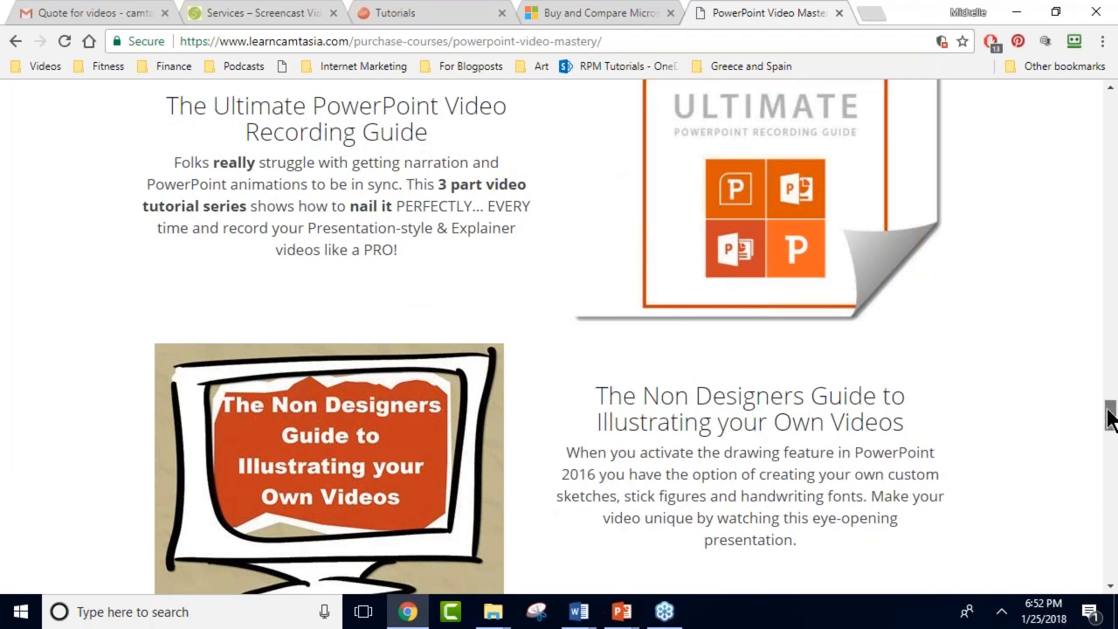
left_click_drag(1108, 419, 1109, 438)
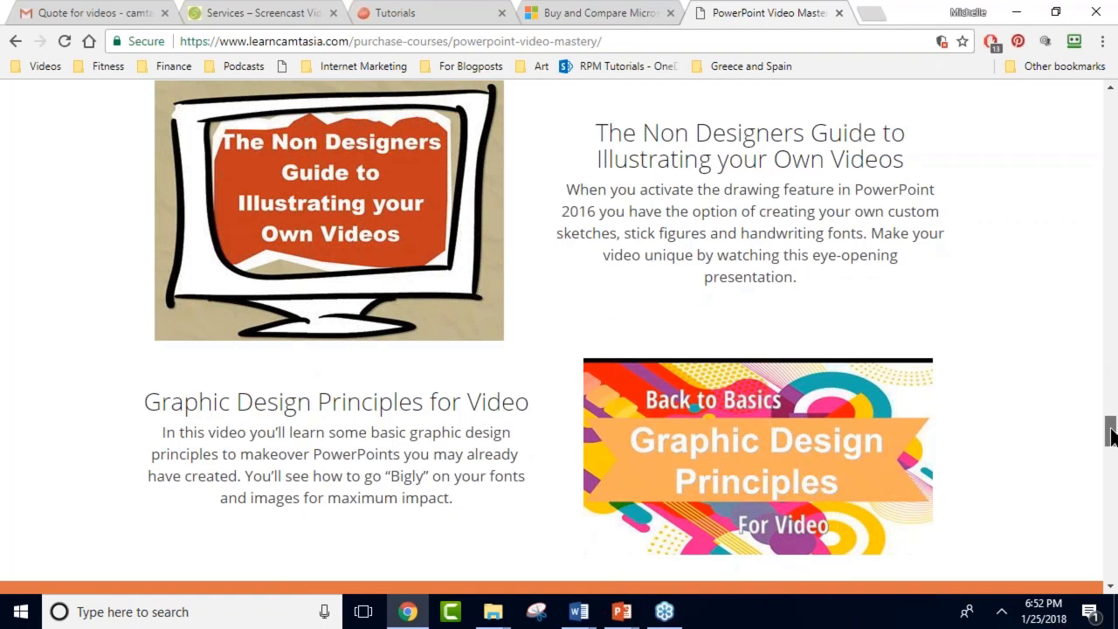
left_click_drag(1114, 436, 1113, 444)
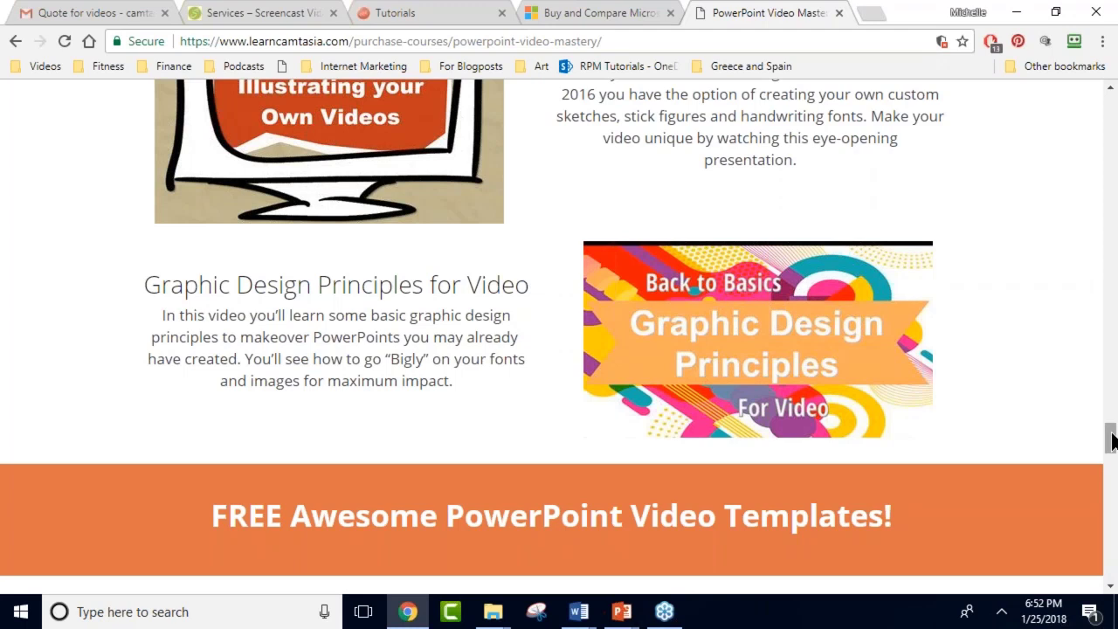
left_click_drag(1112, 441, 1097, 539)
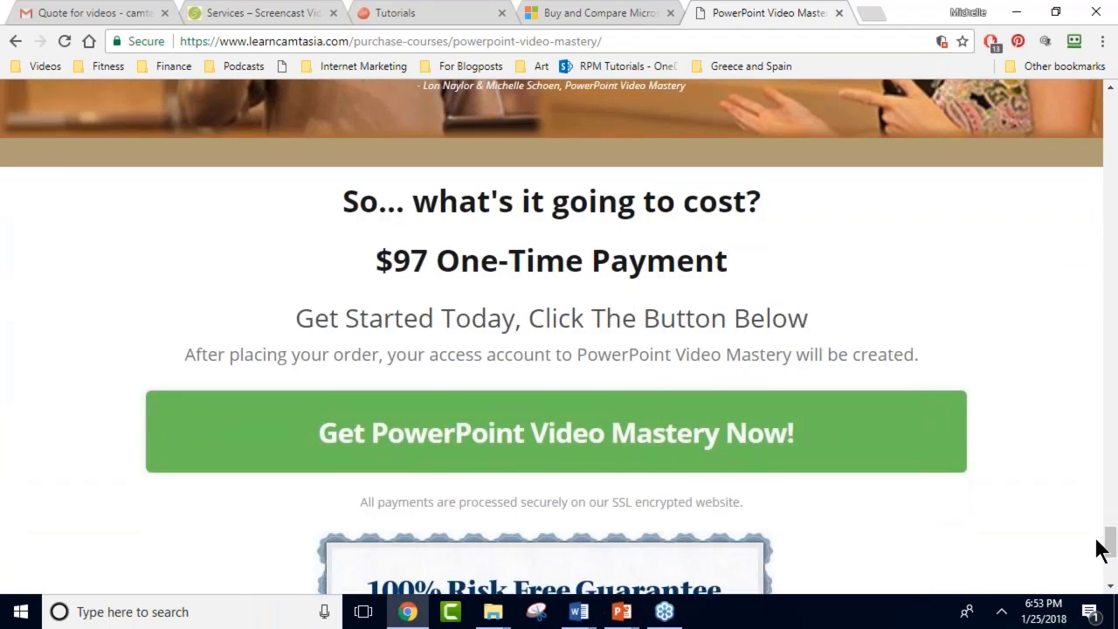
left_click(620, 611)
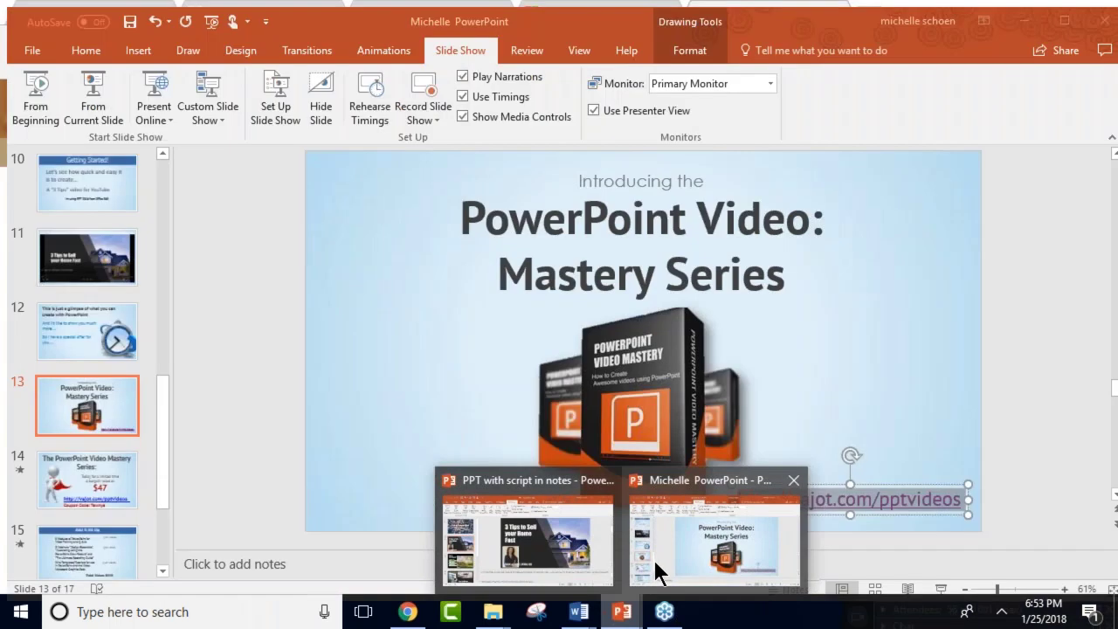
Switch to the promo deck and view slide 14's $47 offer, then slide 15, Add It All Up.
left_click(652, 557)
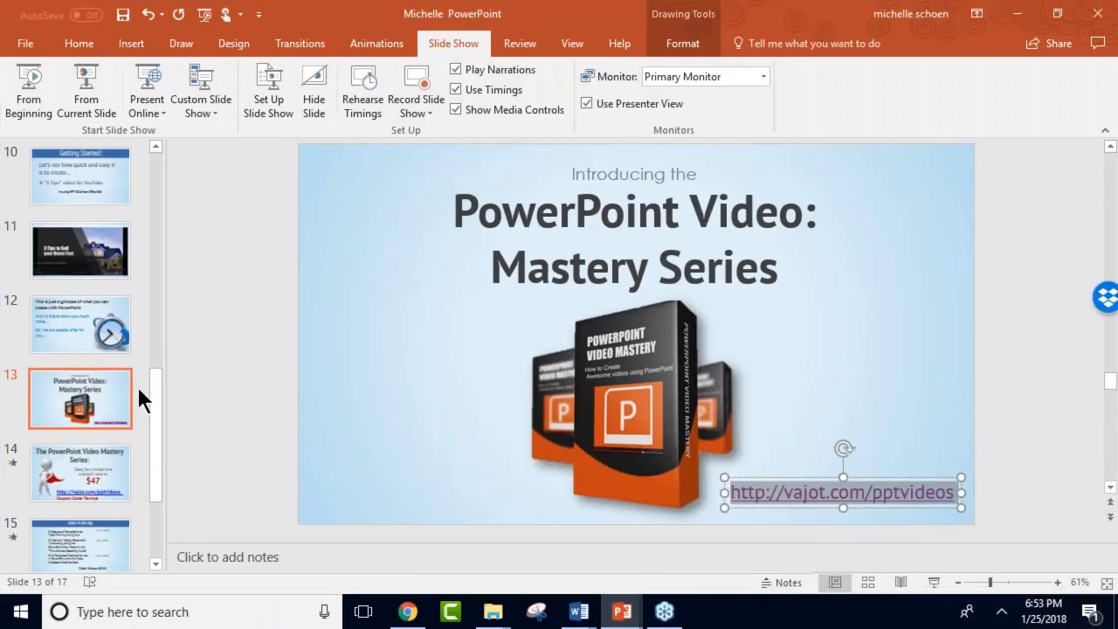
left_click(96, 455)
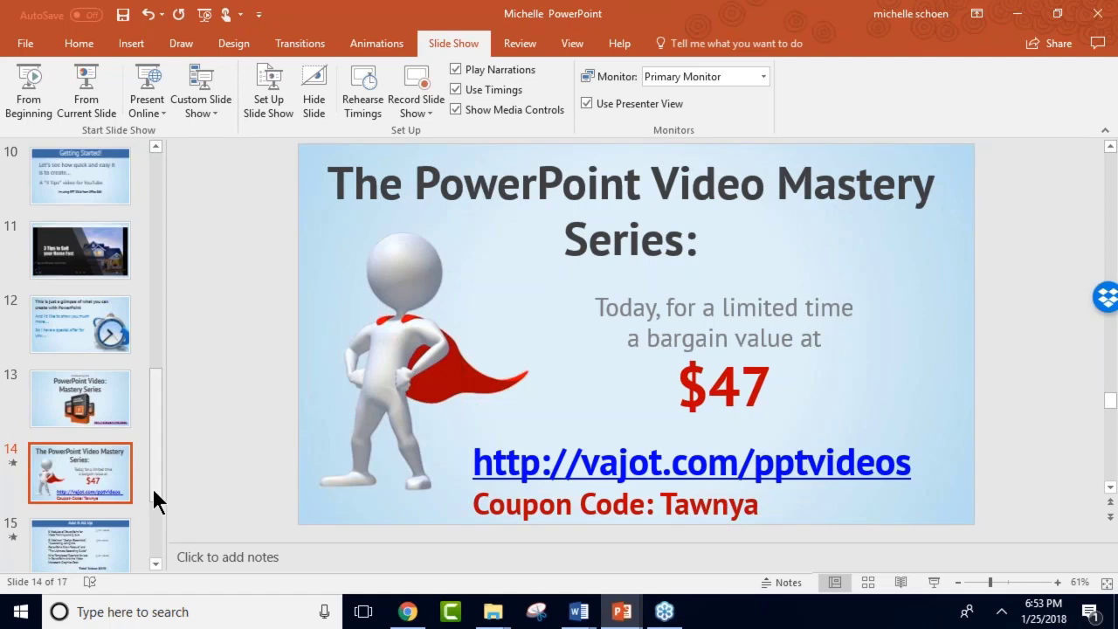
scroll(150, 489, "down", 2)
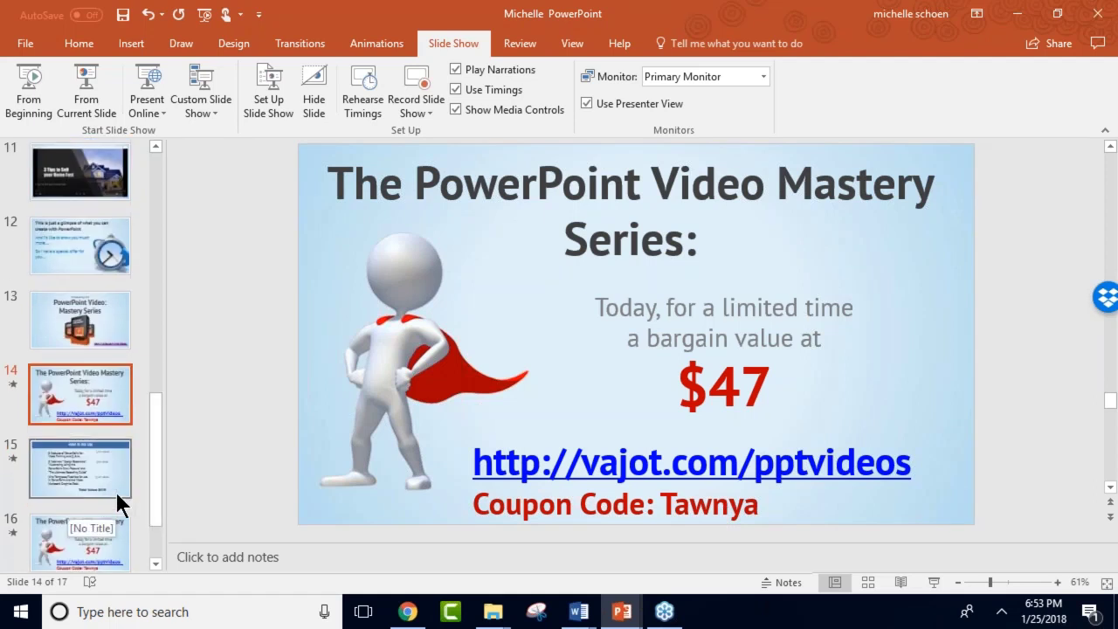
left_click(117, 495)
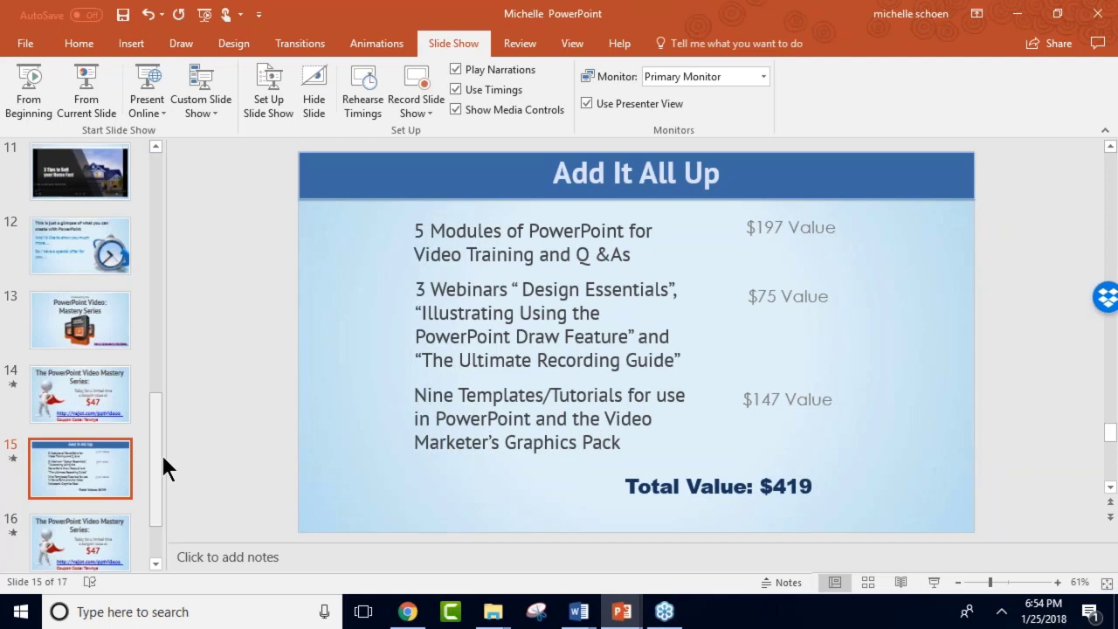
Show slide 16, the repeated $47 Mastery Series offer with the vajot.com/pptvideos link.
left_click_drag(156, 458, 156, 476)
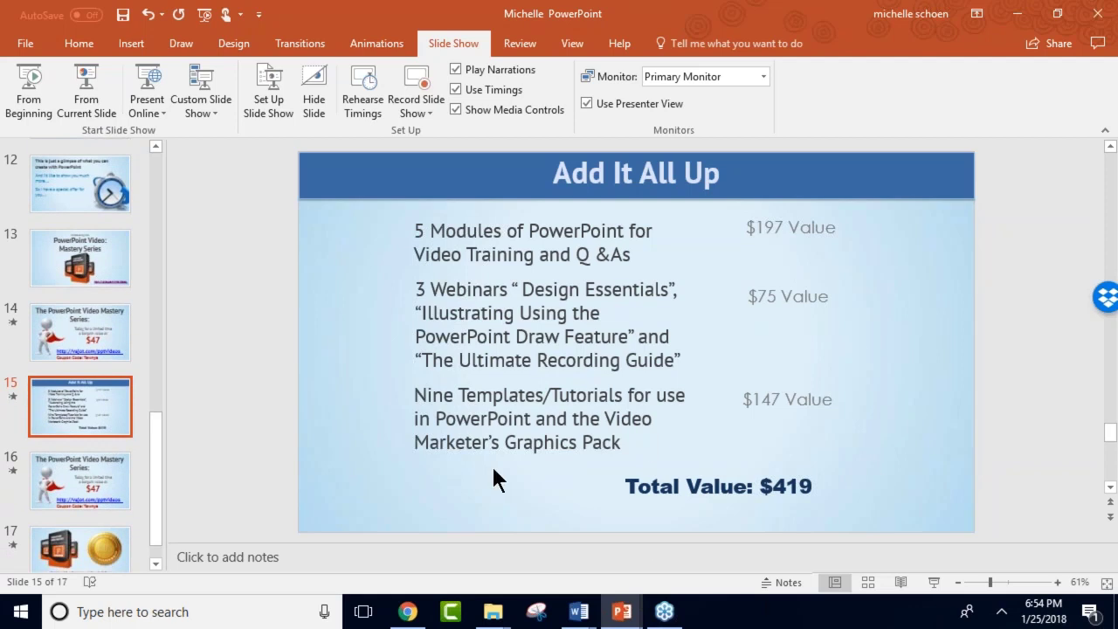
left_click(103, 476)
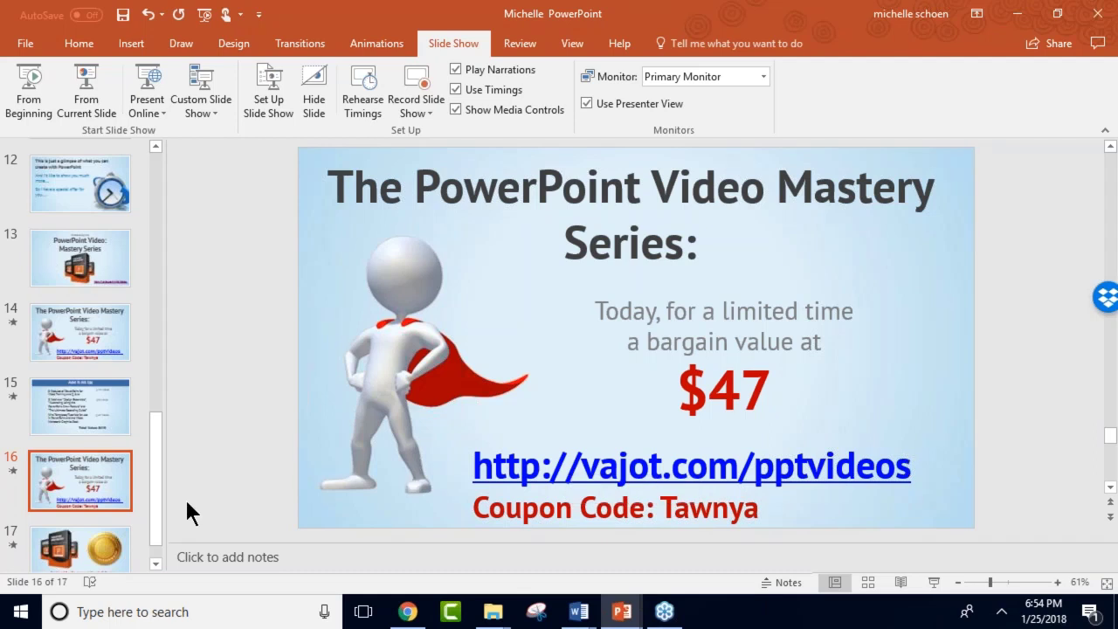
Select slide 17, run and end a Record from Current Slide pass, then open File > Export.
left_click_drag(156, 512, 155, 542)
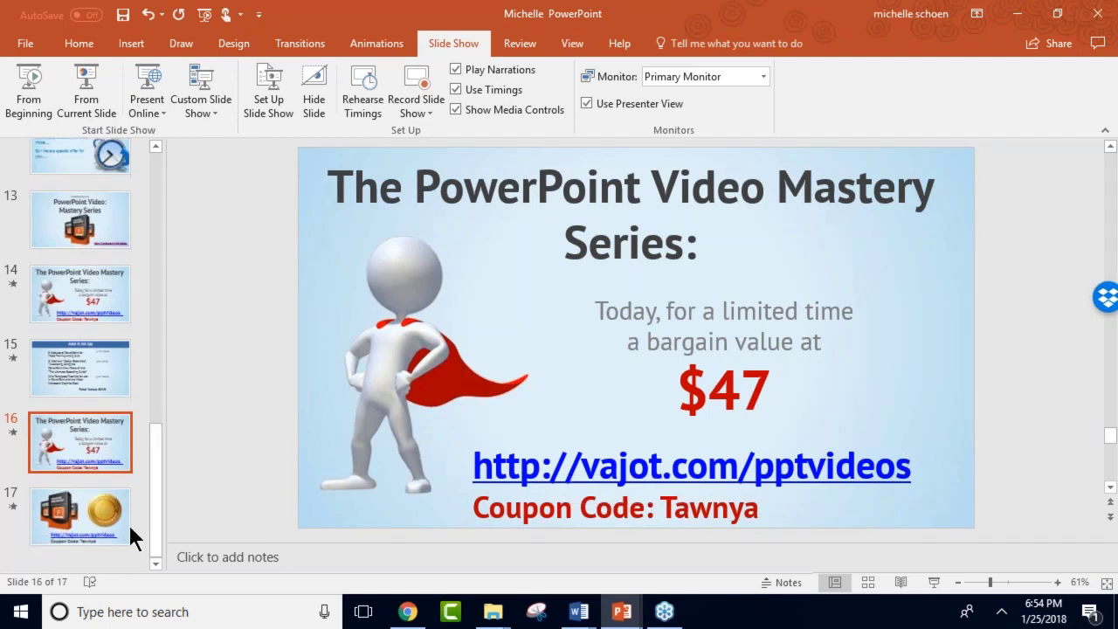
left_click(126, 522)
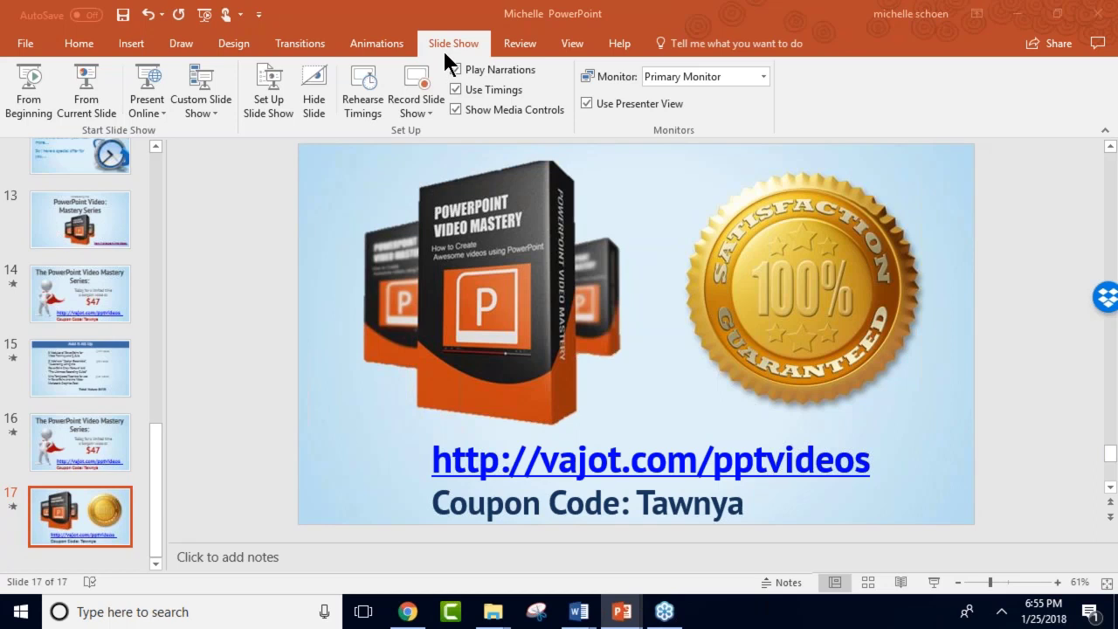
left_click(421, 107)
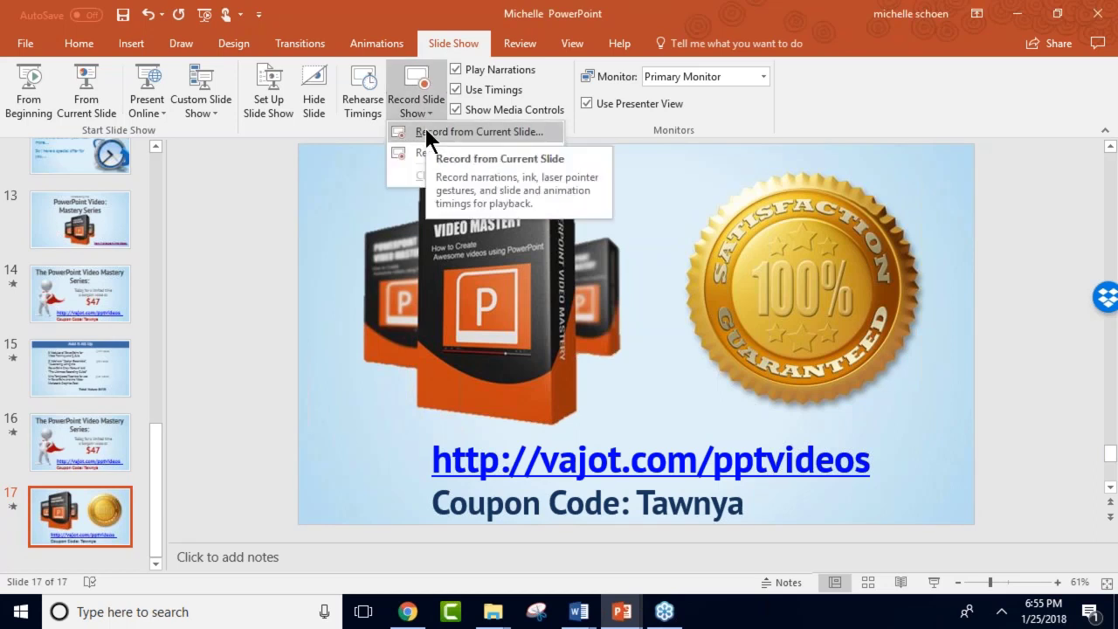
left_click(423, 132)
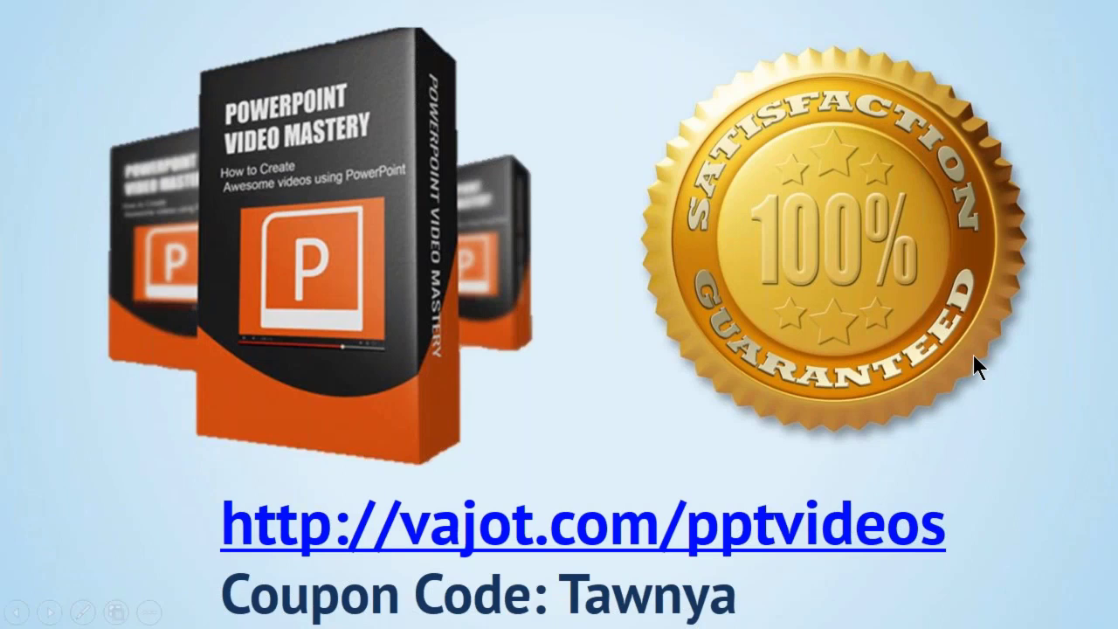
key("Escape")
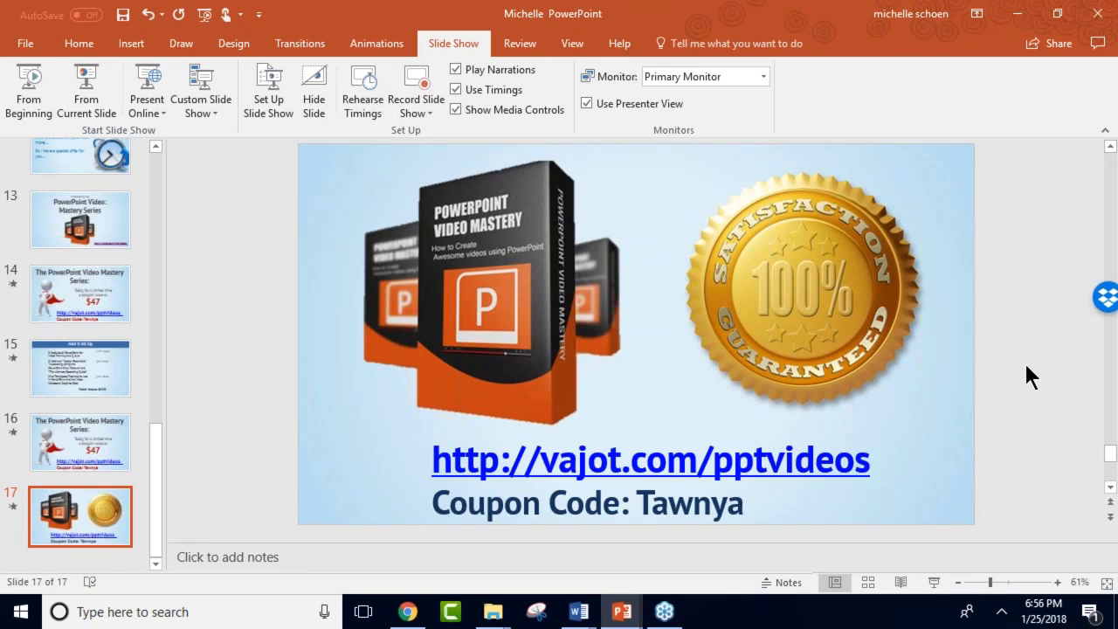
left_click(26, 45)
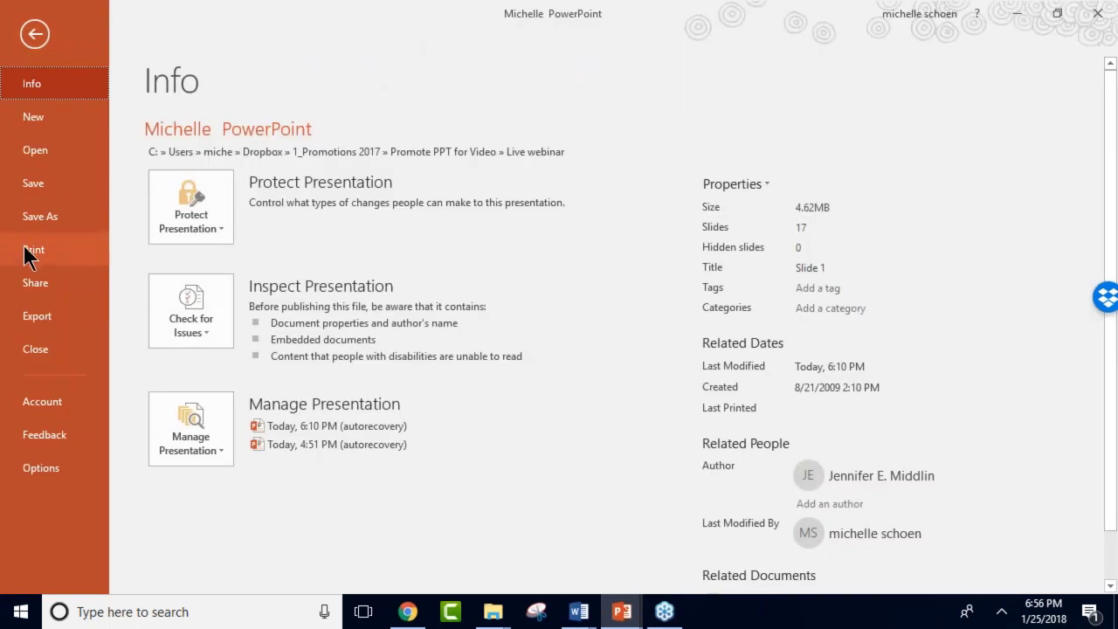
left_click(37, 317)
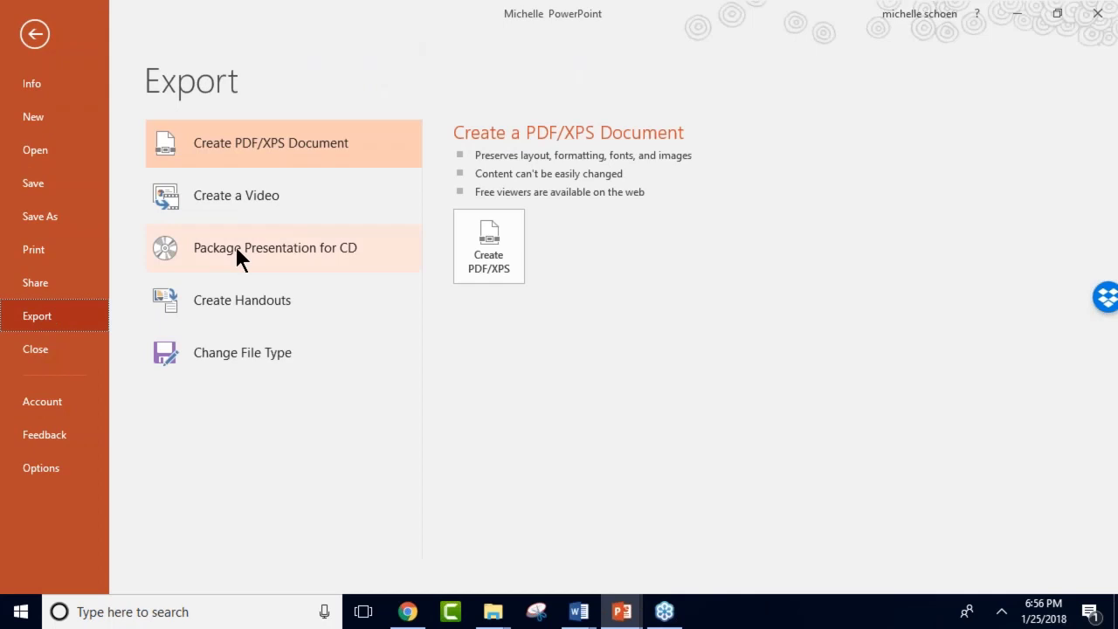
Show the Create a Video settings: Full HD (1080p), no recorded timings, 05.00 seconds per slide.
left_click(237, 196)
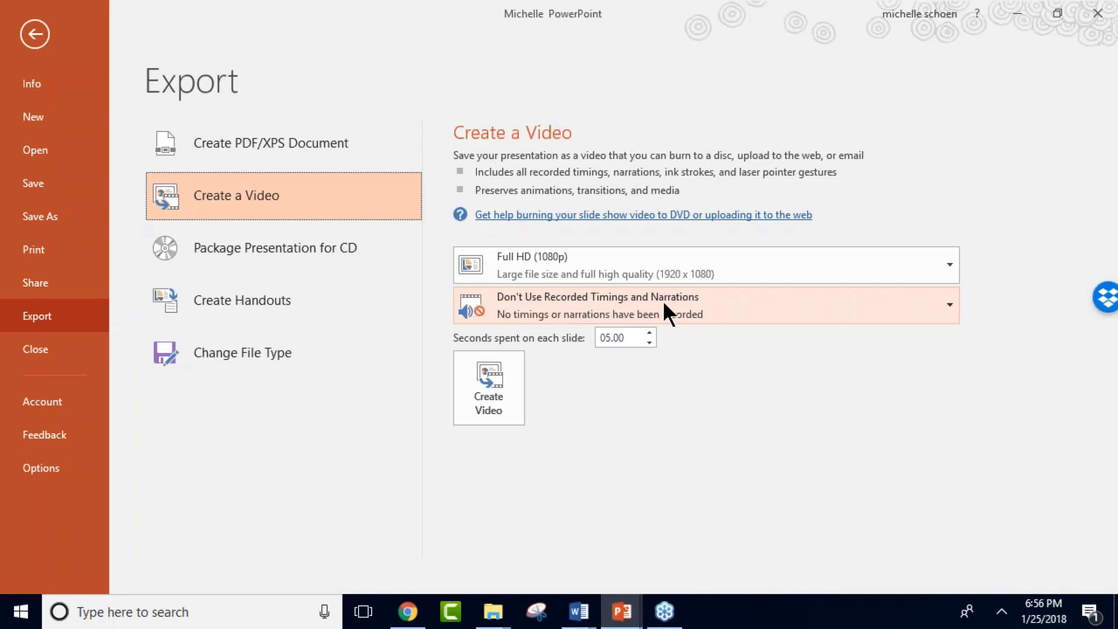
Return to editing and open the Animation Pane for slide 17, which lists no animations.
left_click(35, 36)
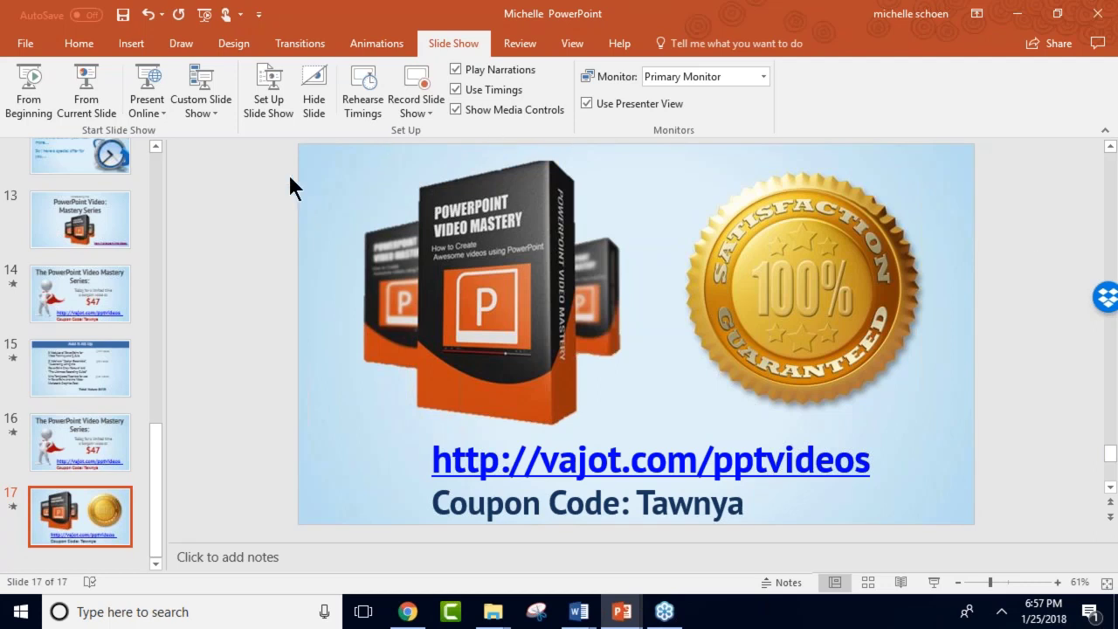
left_click(383, 45)
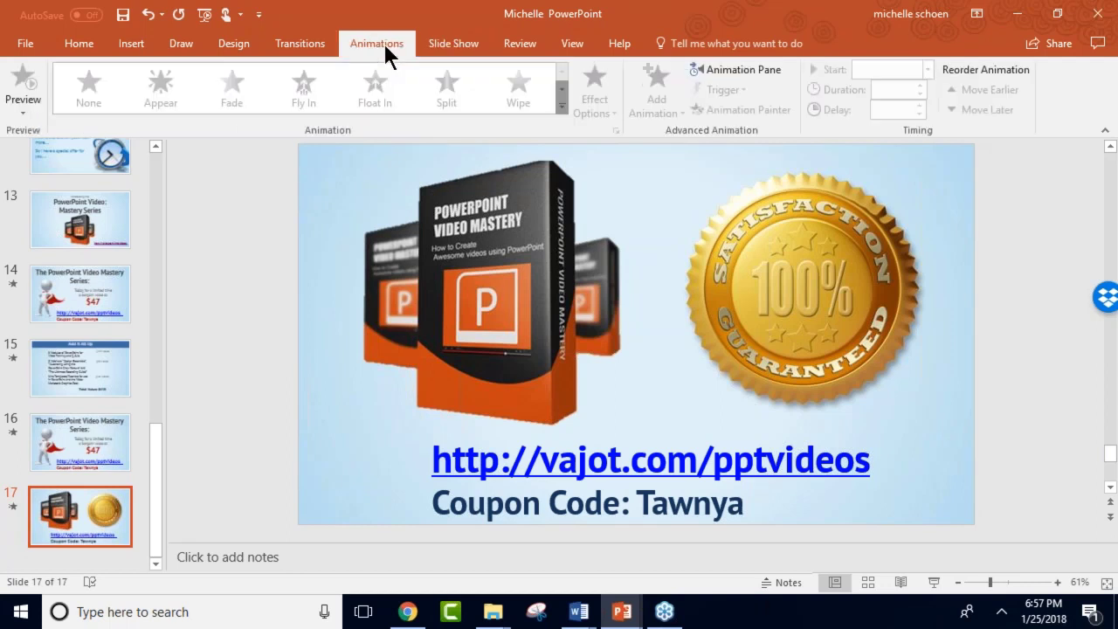
left_click(732, 73)
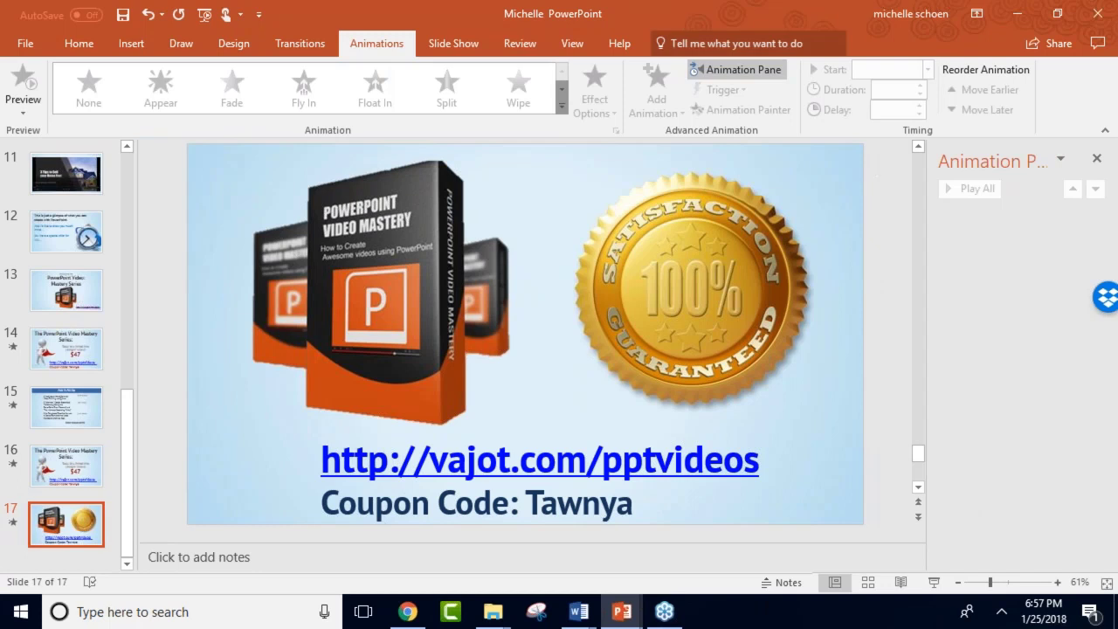
Open the Insert tab's Audio choices and dismiss them without adding any audio.
left_click(123, 44)
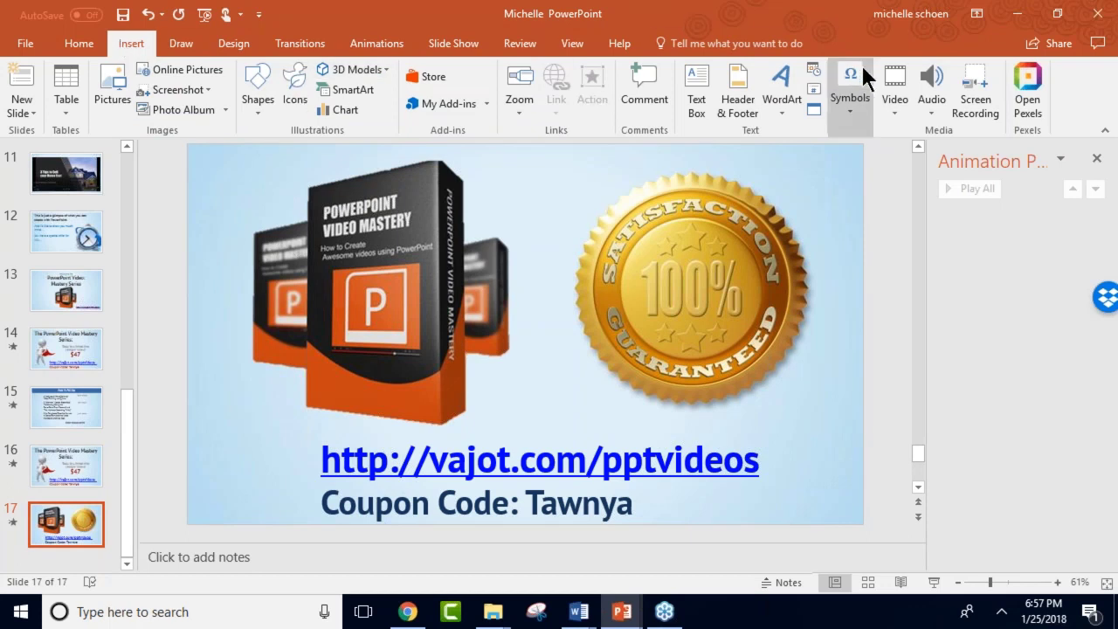
left_click(927, 82)
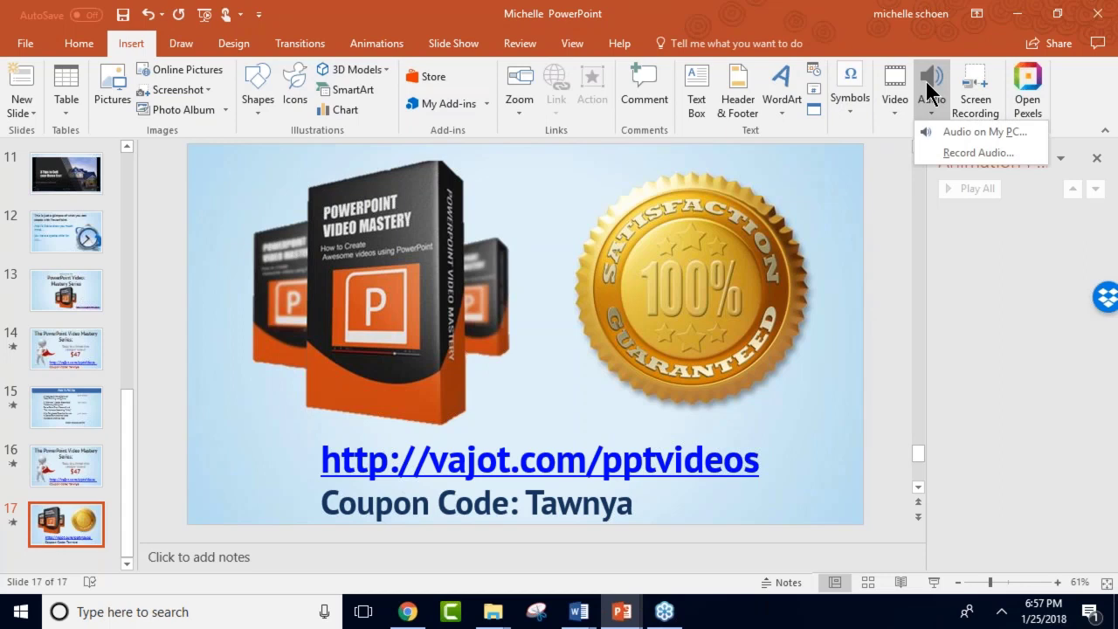
left_click(902, 211)
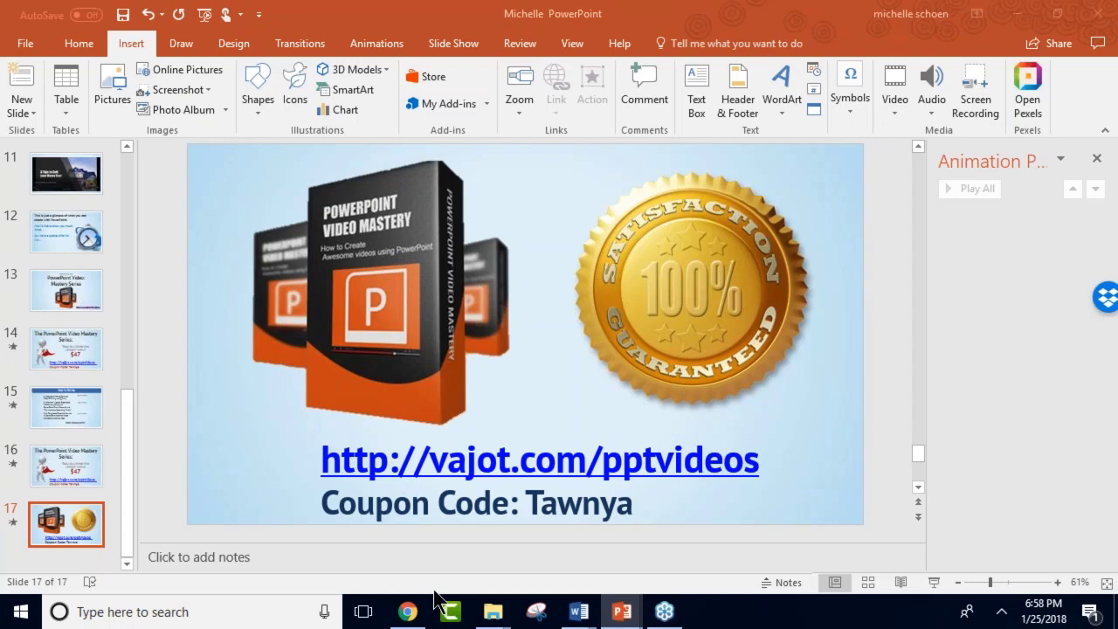
Load camtasiatrainingatlanta.com in a new Chrome tab using the 'camtas' address autocompletion.
left_click(408, 612)
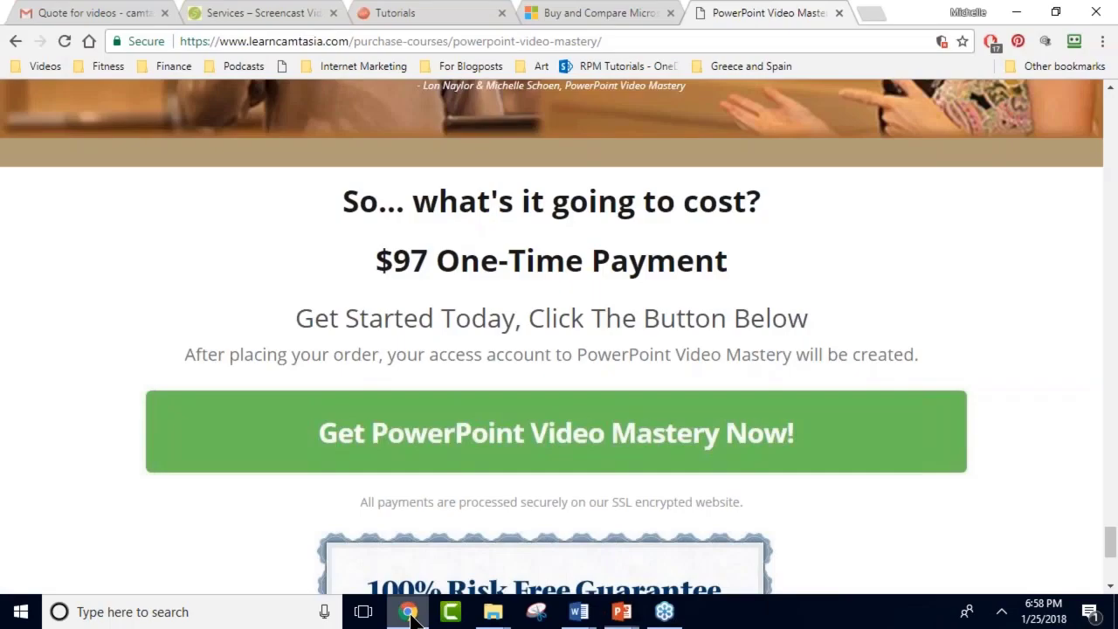
left_click(869, 15)
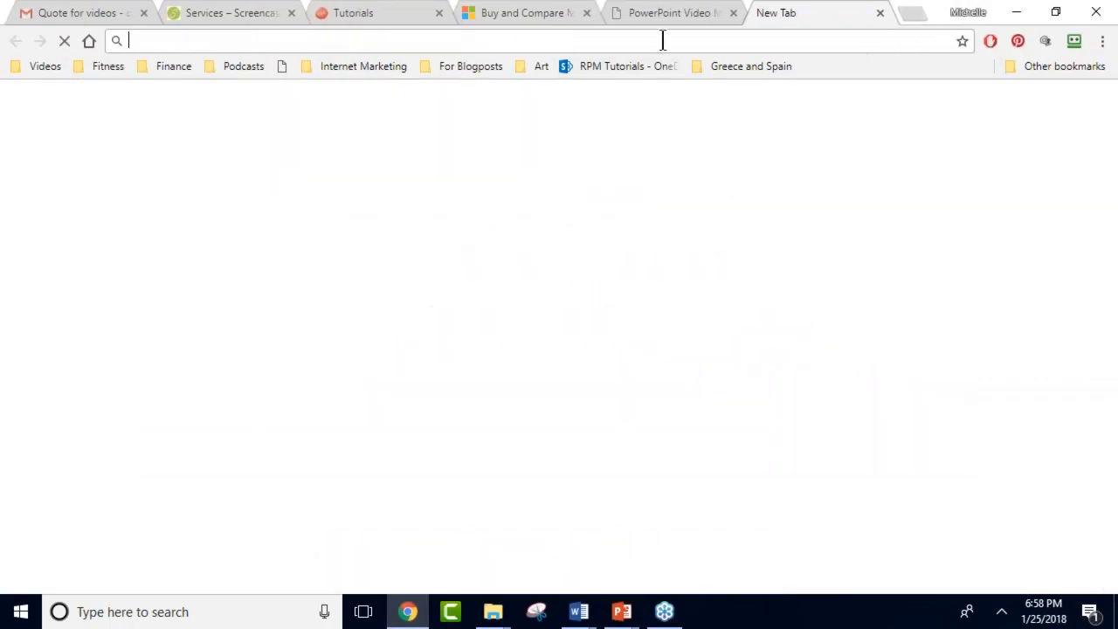
type("camtasiatrainingatlanta.com")
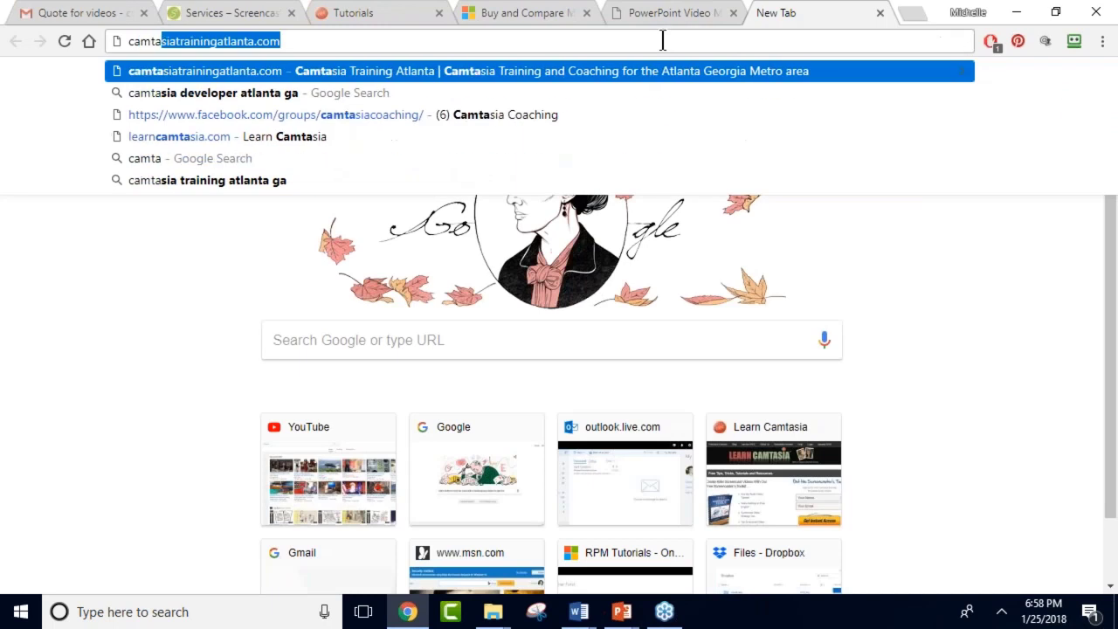
left_click(373, 41)
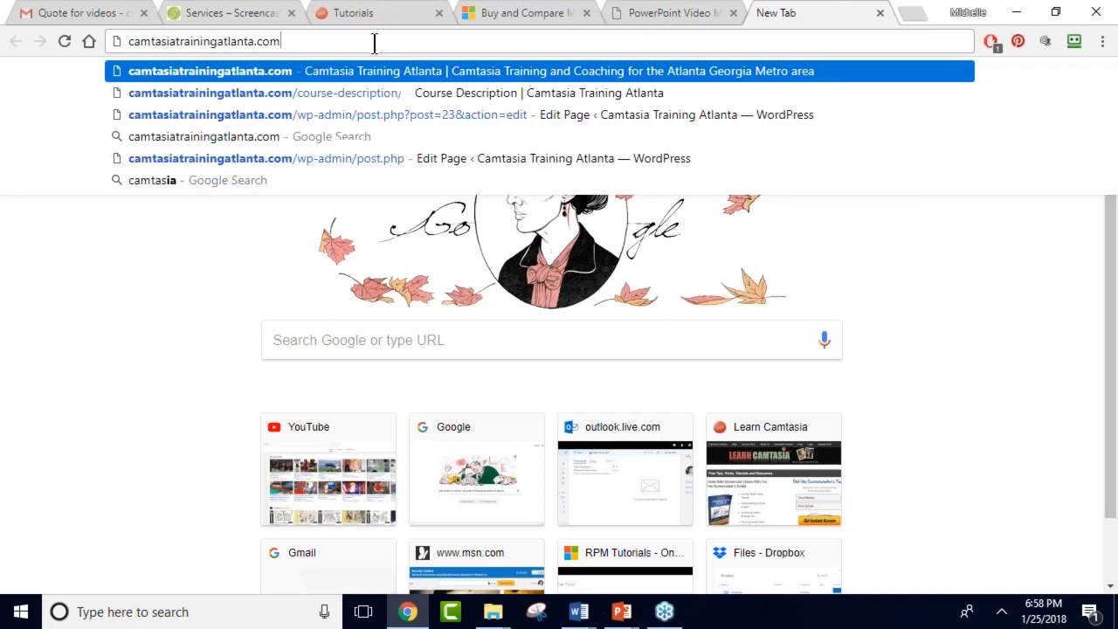
key("Return")
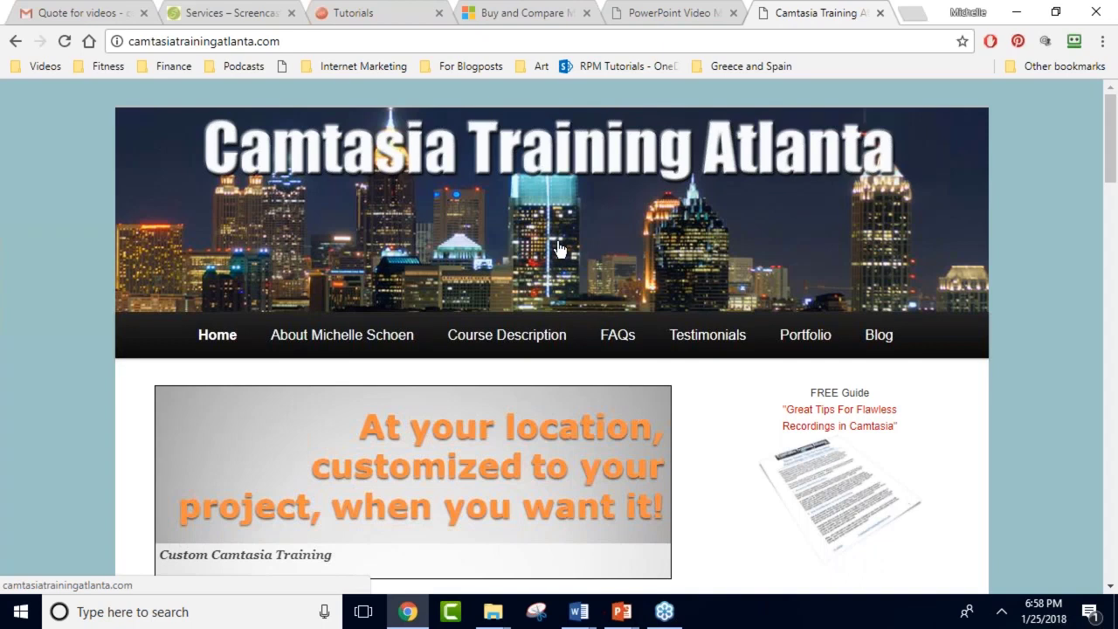
Go to Portfolio, scroll to the PeopleSoft client, and open the Kurt Salmon Time and Expense Overview sample.
left_click(786, 338)
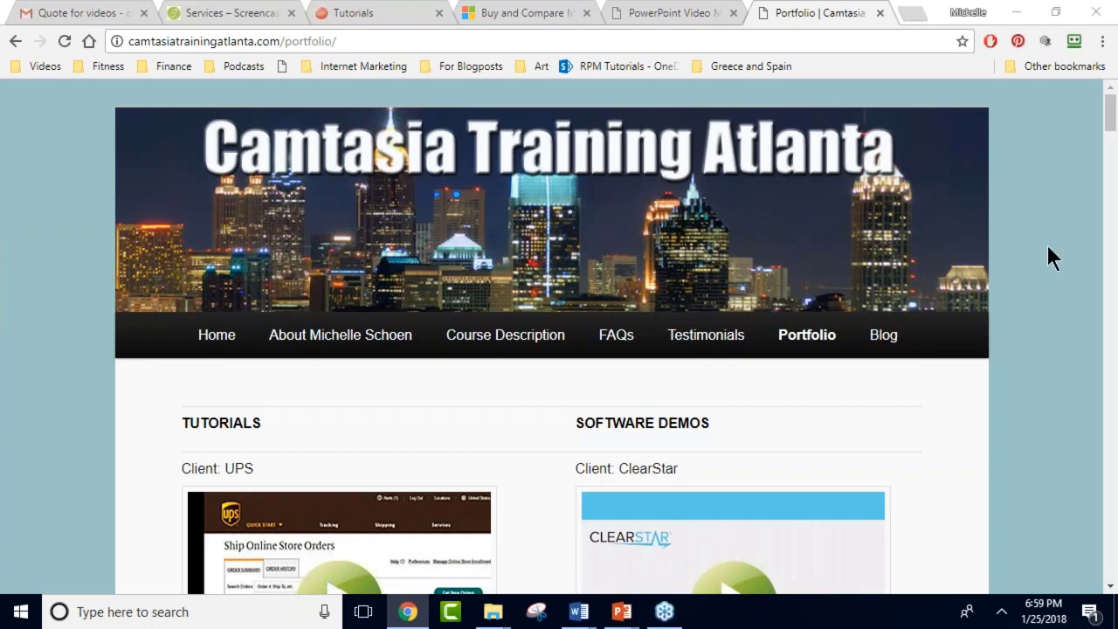
left_click_drag(1109, 118, 1111, 138)
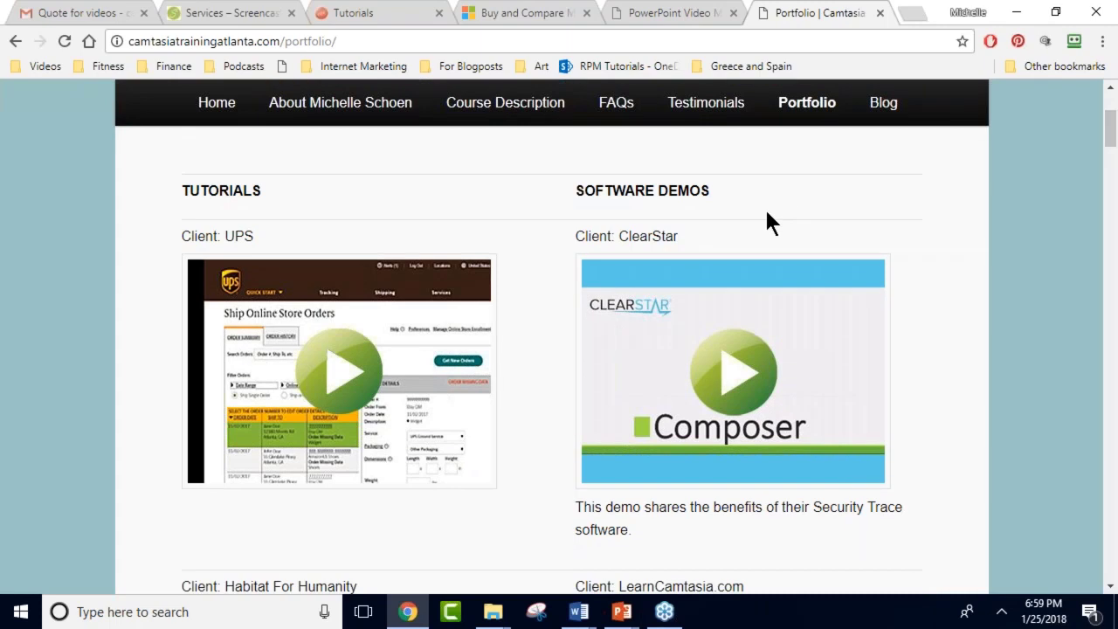
scroll(1111, 146, "down", 5)
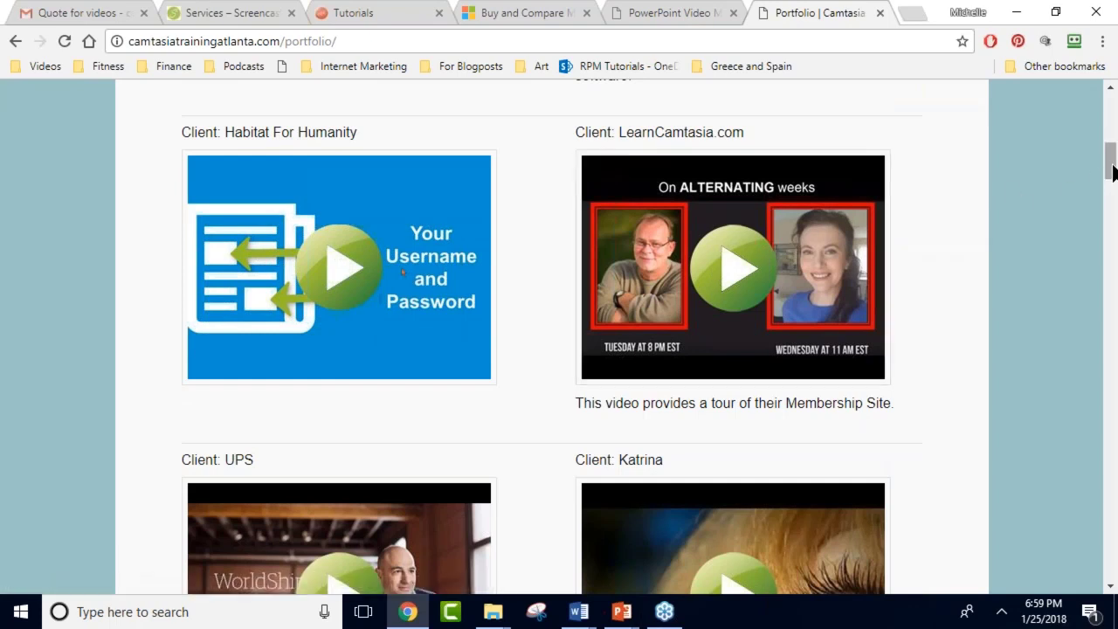
left_click_drag(1114, 172, 1114, 172)
left_click_drag(1114, 172, 1113, 194)
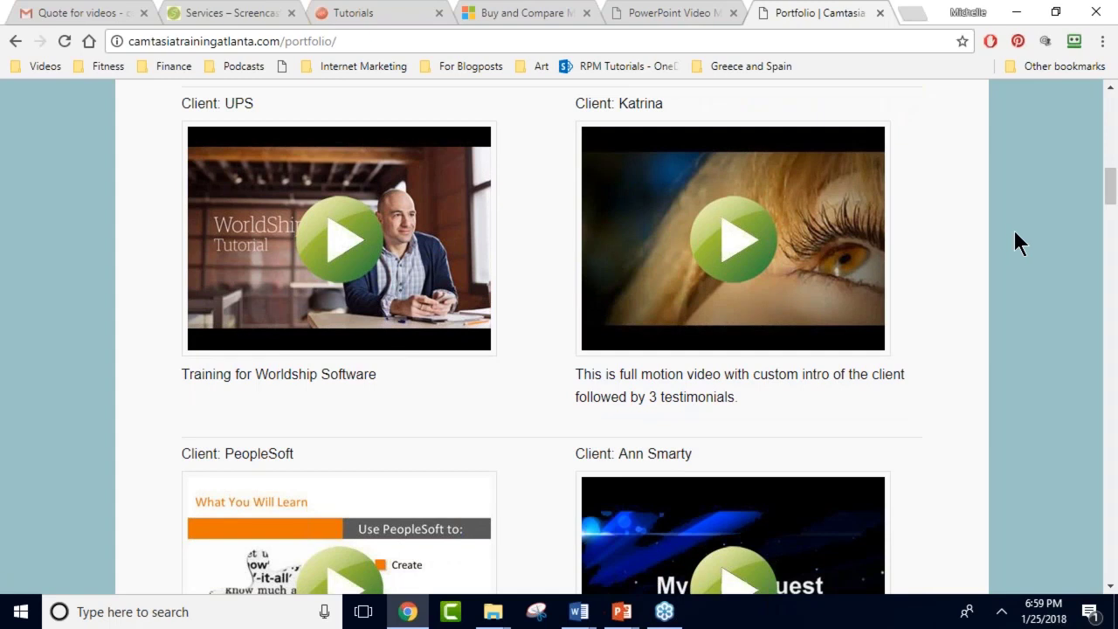
left_click_drag(1109, 201, 1106, 224)
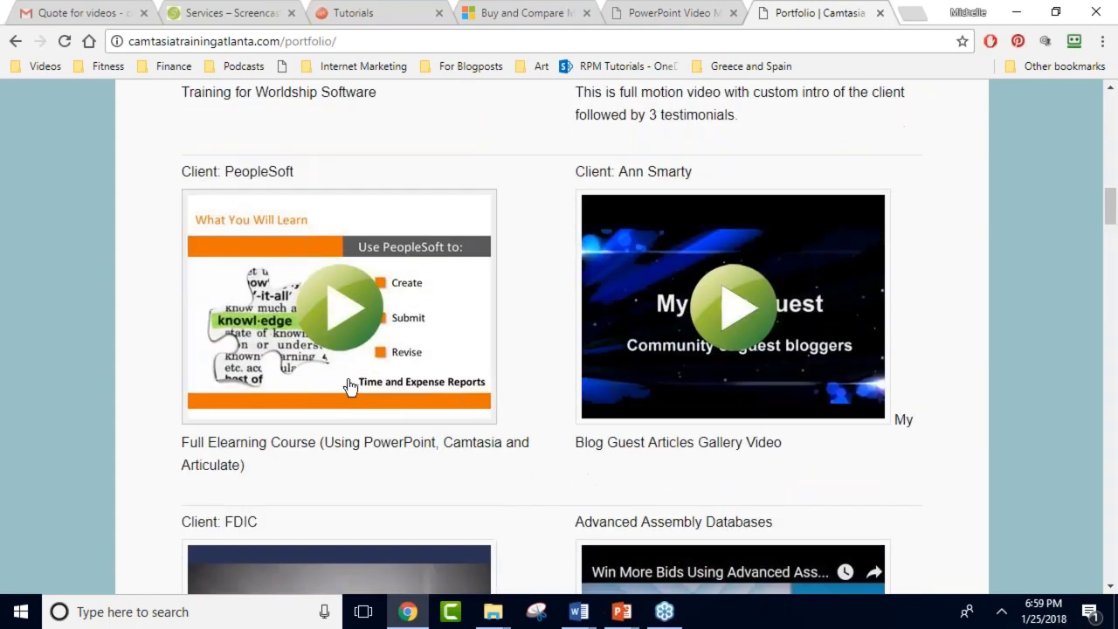
left_click(331, 353)
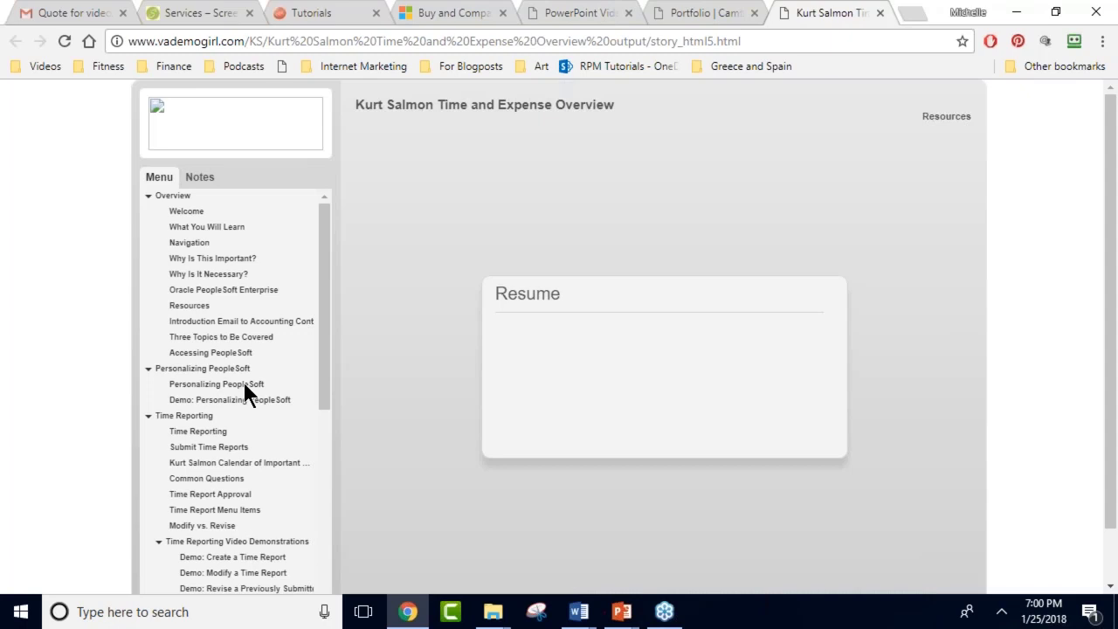
Return to the Portfolio | Camtasia tab, then bring the Michelle PowerPoint deck to the front.
left_click(683, 14)
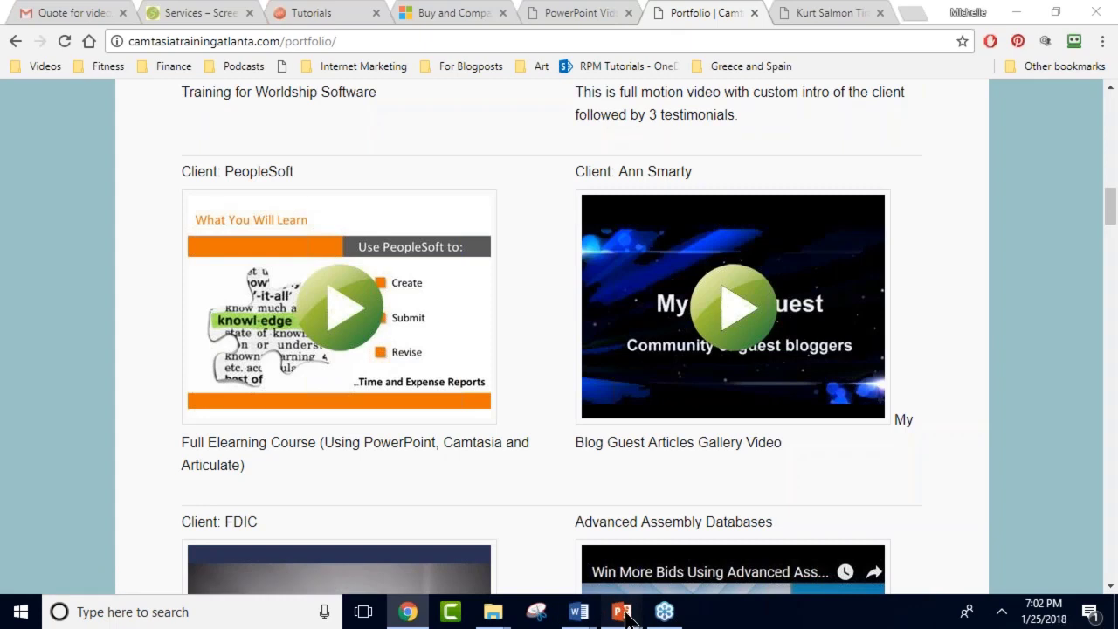
mouse_move(630, 615)
left_click(656, 544)
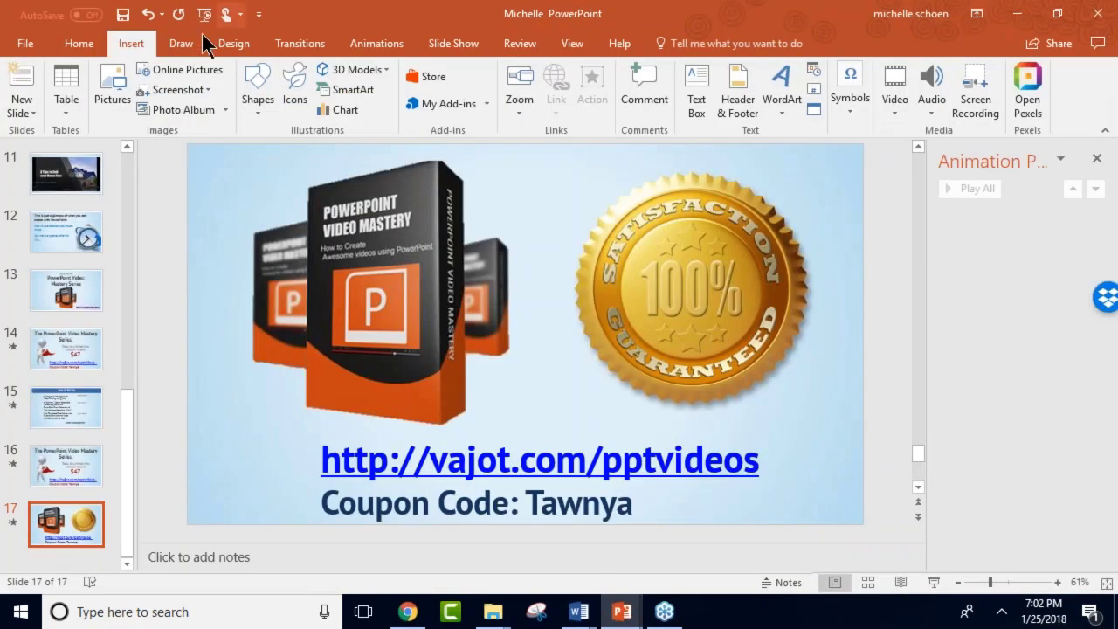
Close the Insert tab's Video dropdown and minimize PowerPoint to bring Chrome back to the front.
left_click(896, 101)
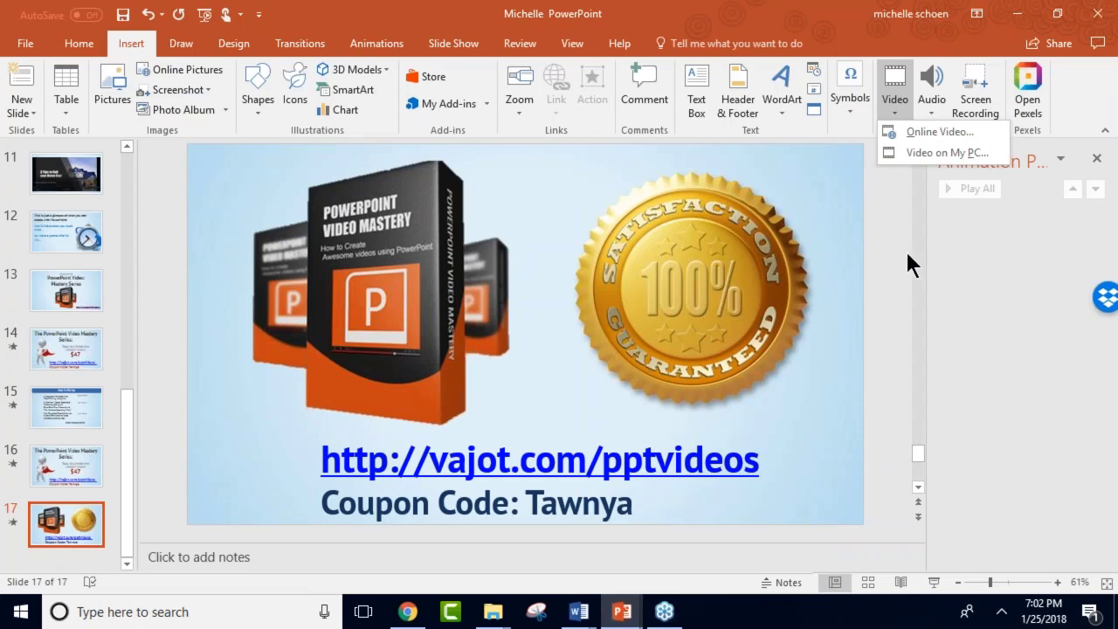
key("Escape")
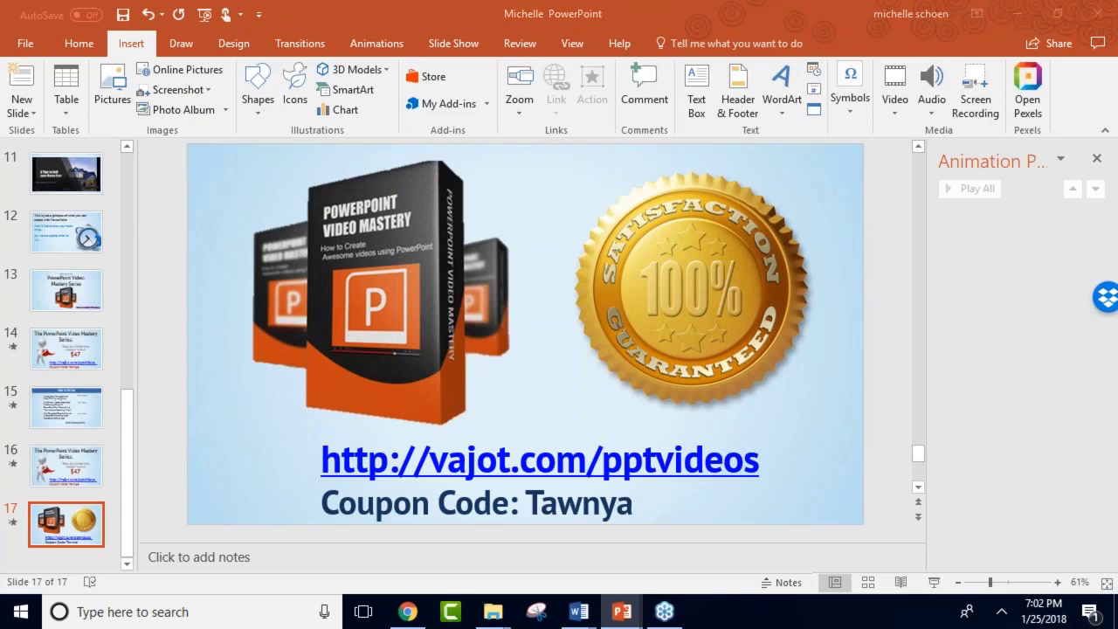
left_click(1016, 15)
In a new browser tab, go to the suggested linkedin.com profile address.
left_click(915, 15)
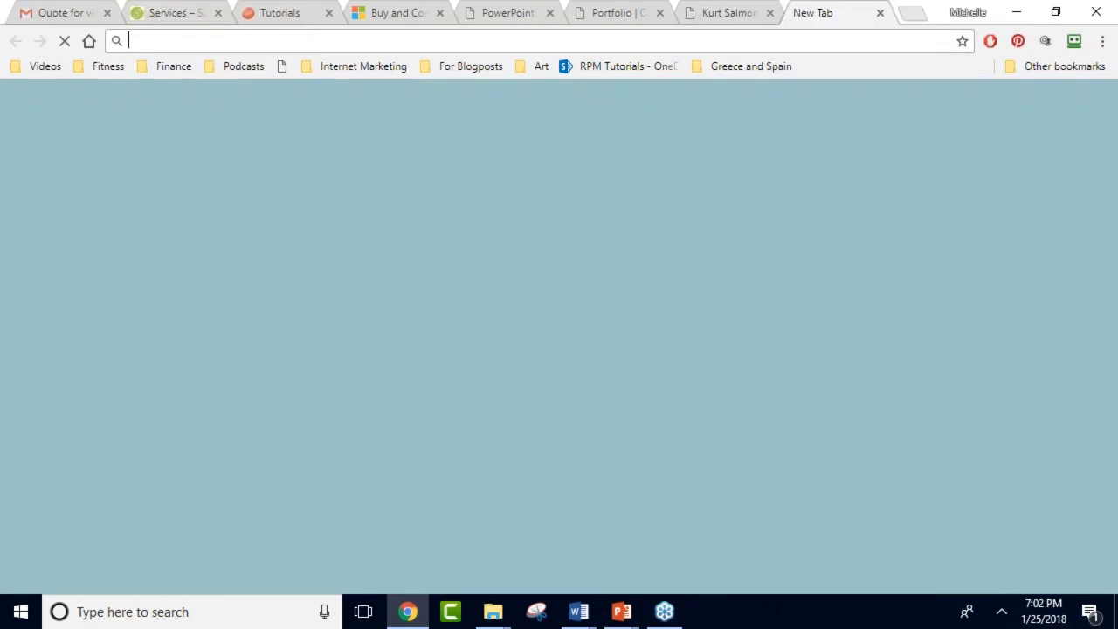
type("link")
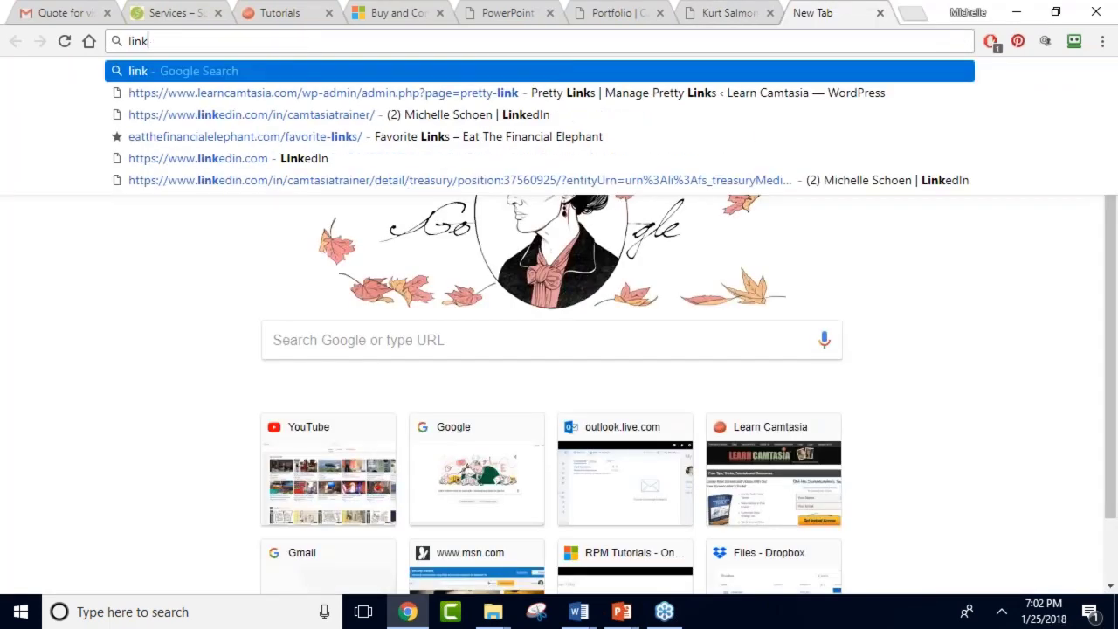
type("edin.com/in/camtasiatrainer/")
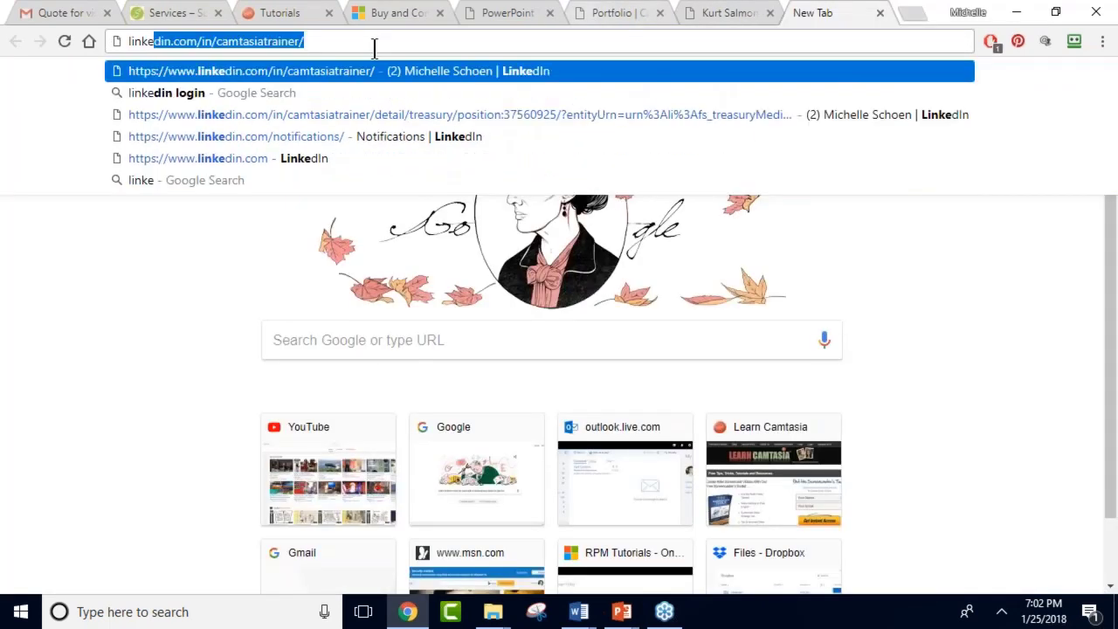
key("Return")
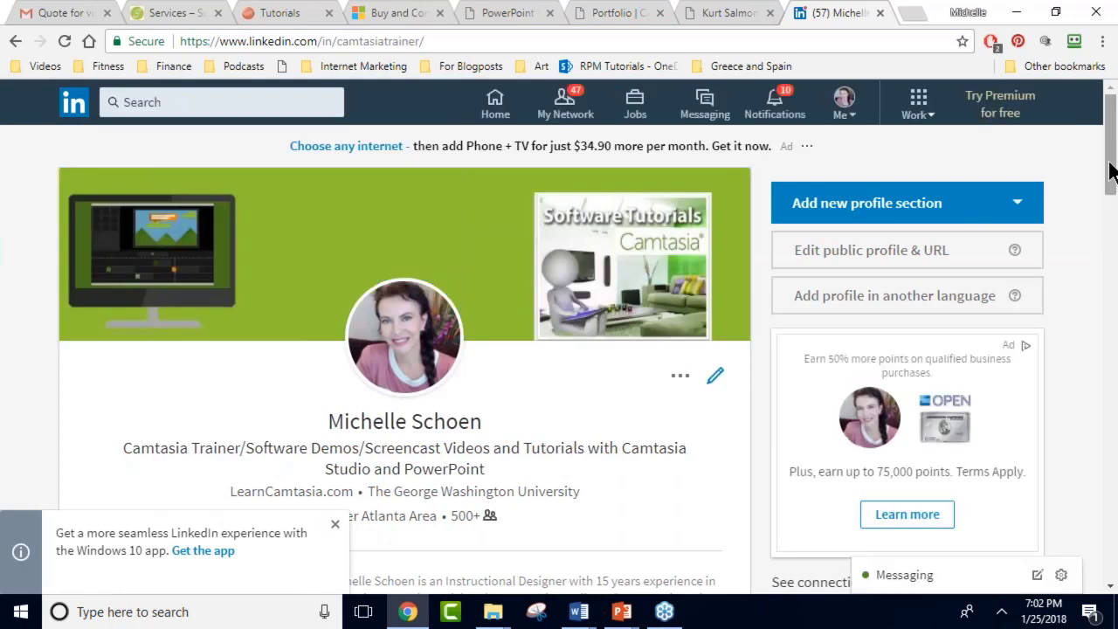
Dismiss the Windows 10 app prompt and scroll down to Your Dashboard with its 102 profile views.
left_click(333, 527)
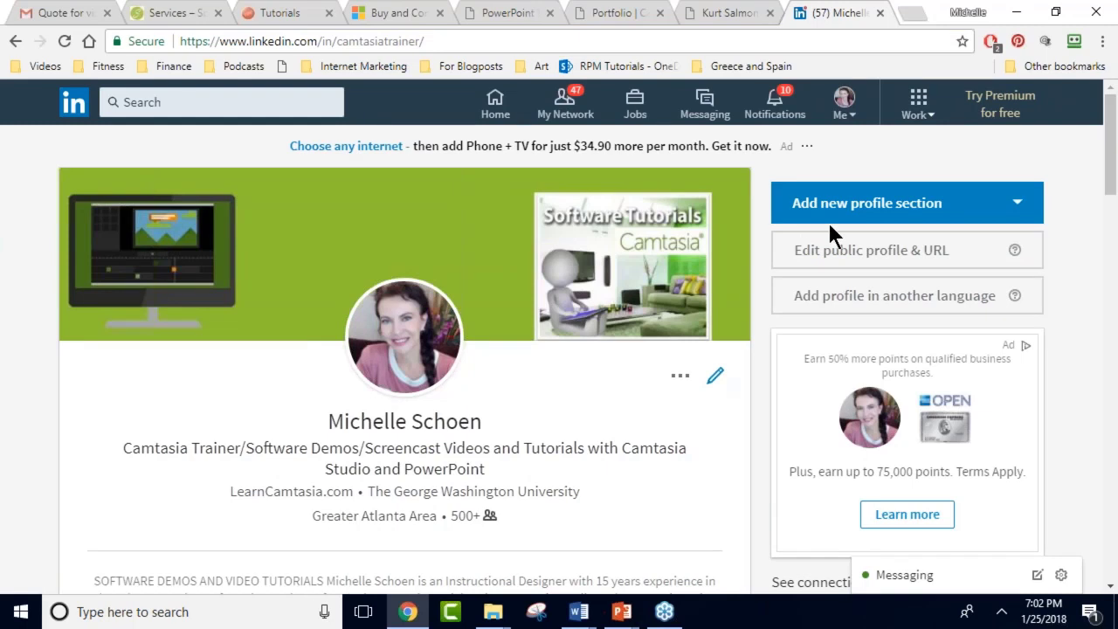
left_click_drag(1114, 125, 1115, 131)
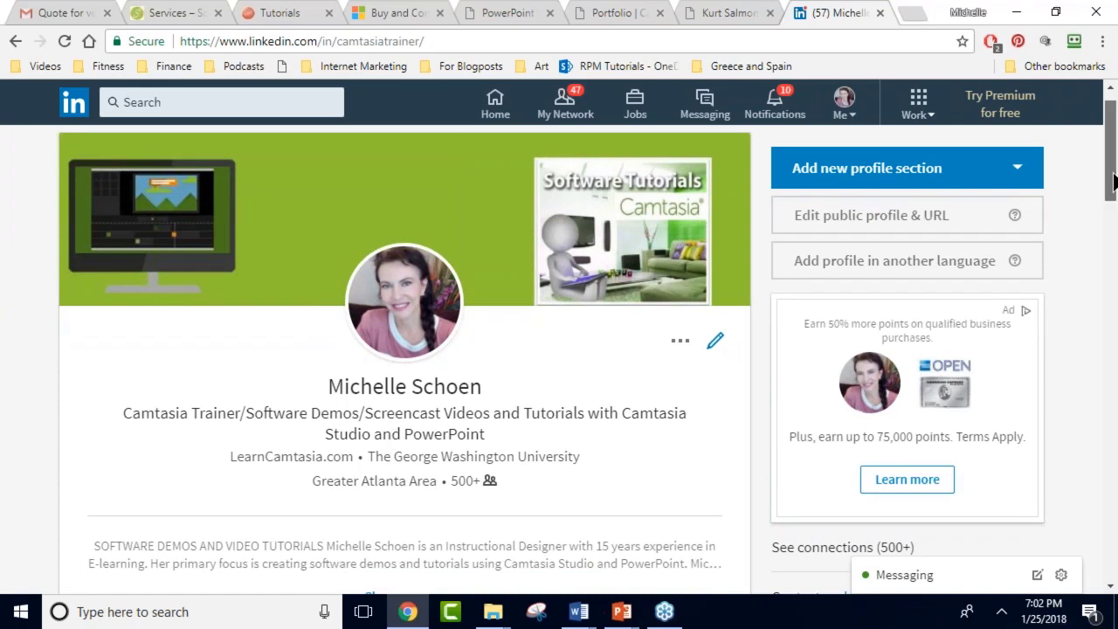
left_click_drag(1110, 181, 1109, 237)
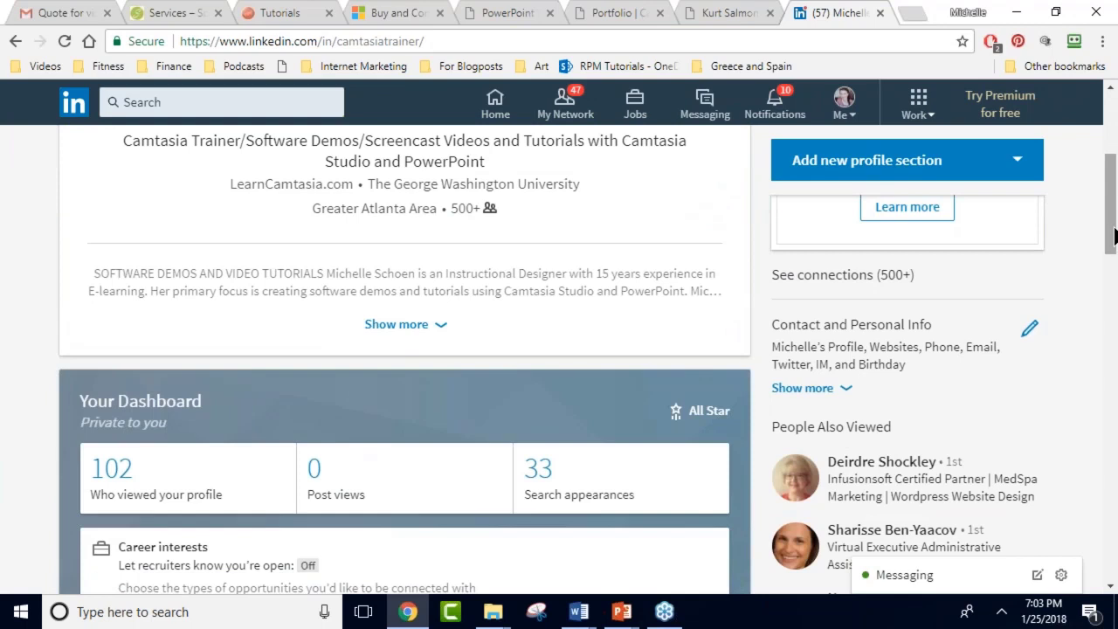
left_click_drag(1115, 234, 1115, 243)
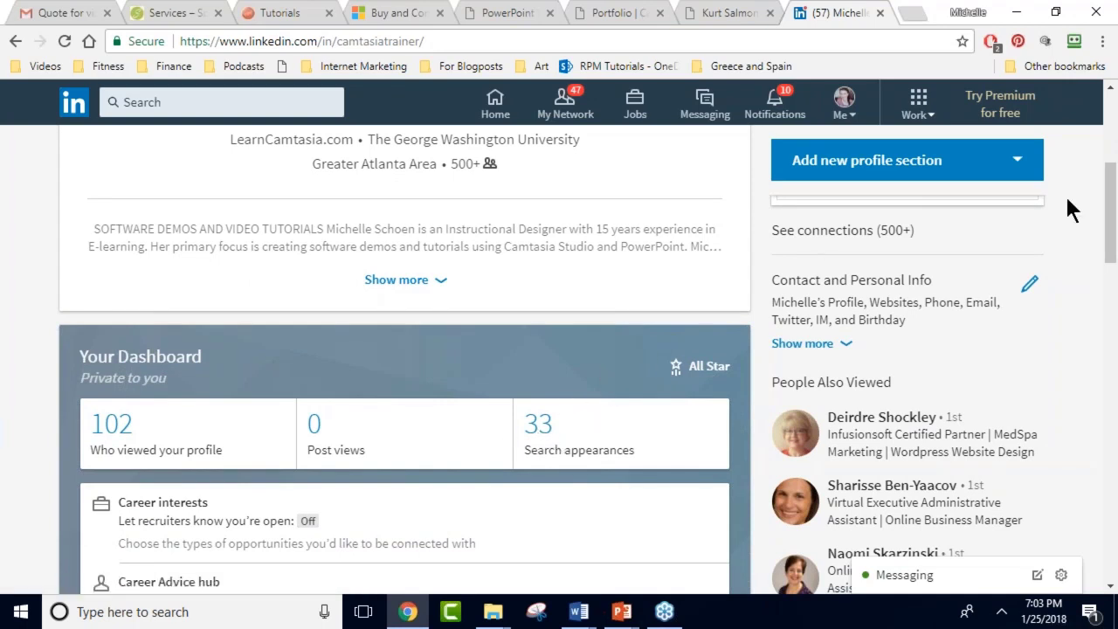
left_click_drag(1106, 210, 1107, 233)
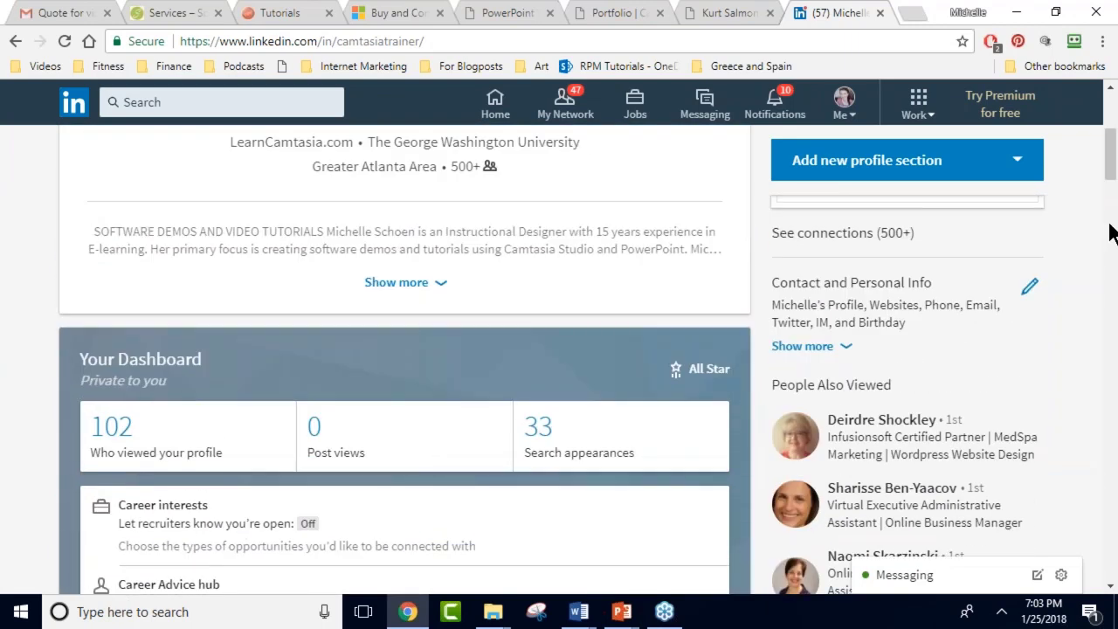
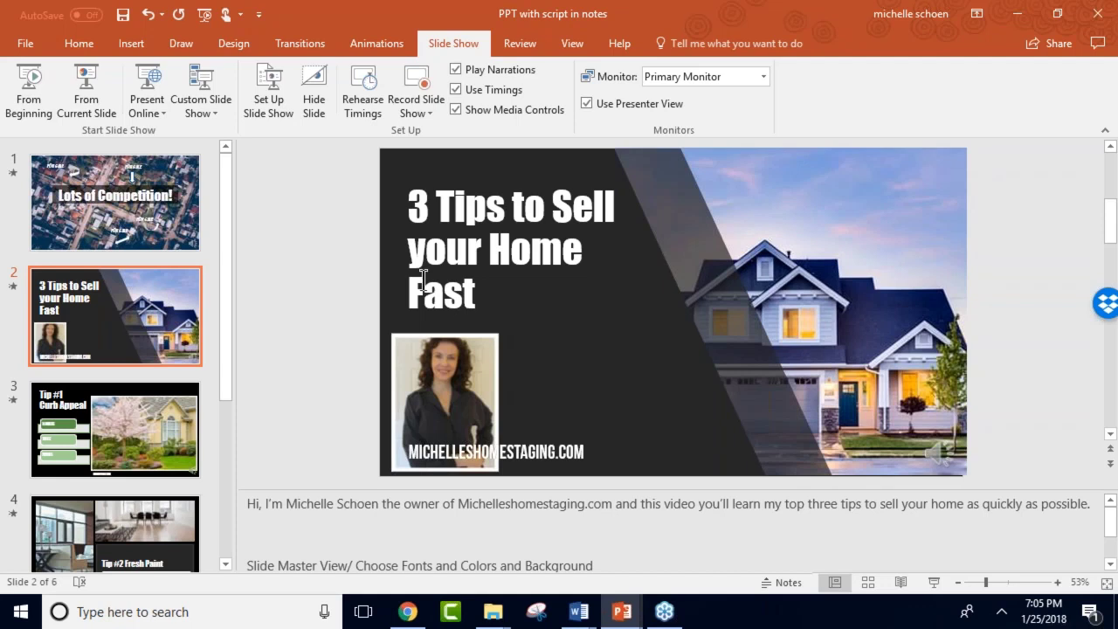
On slide 2, open the Insert tab's Audio dropdown showing Audio on My PC and Record Audio.
left_click(135, 48)
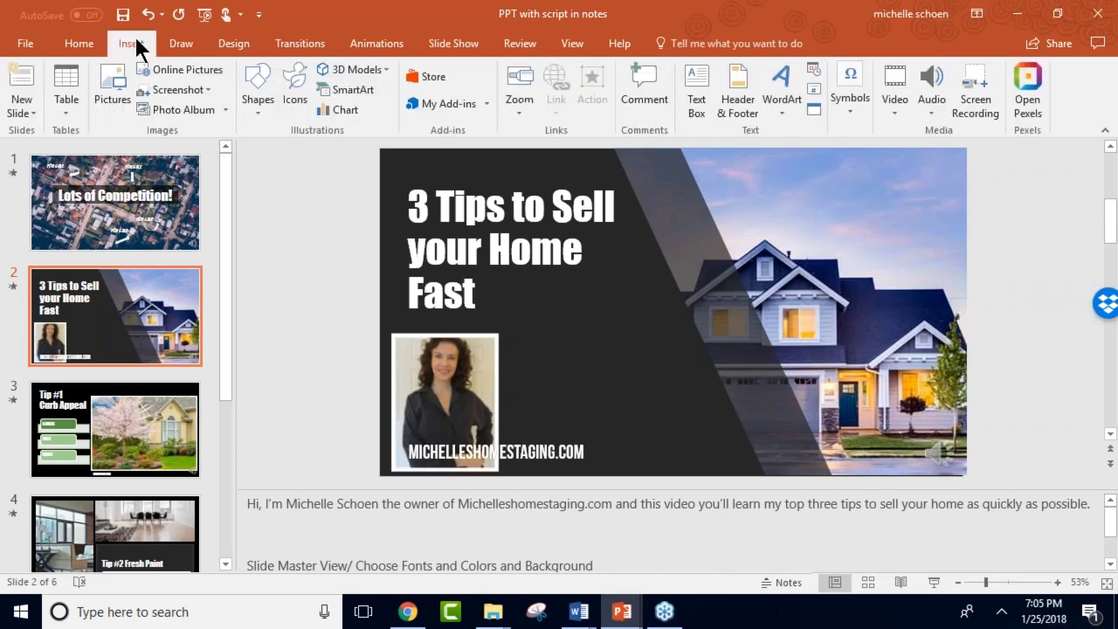
left_click(935, 103)
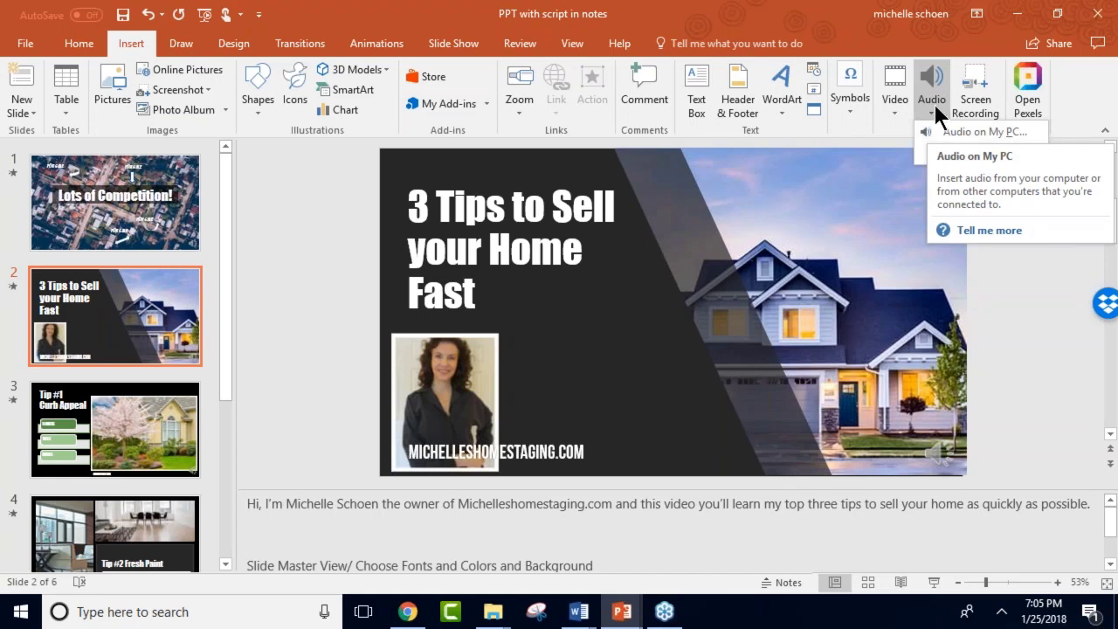
Close and reopen the Audio choices, then show the Design tab's themes and variants.
left_click(934, 105)
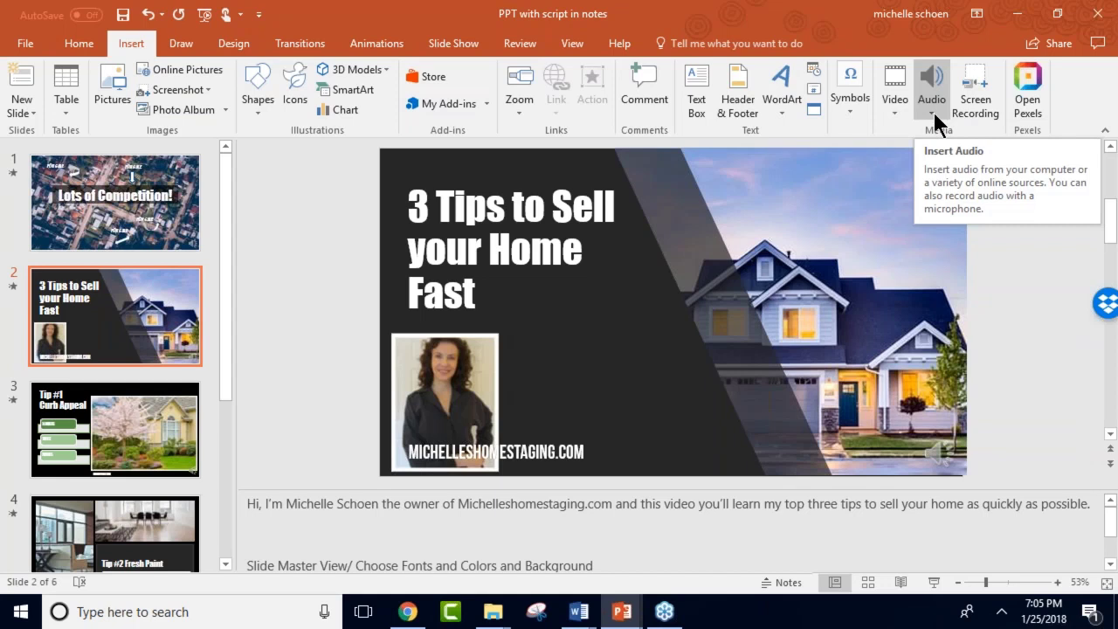
left_click(934, 106)
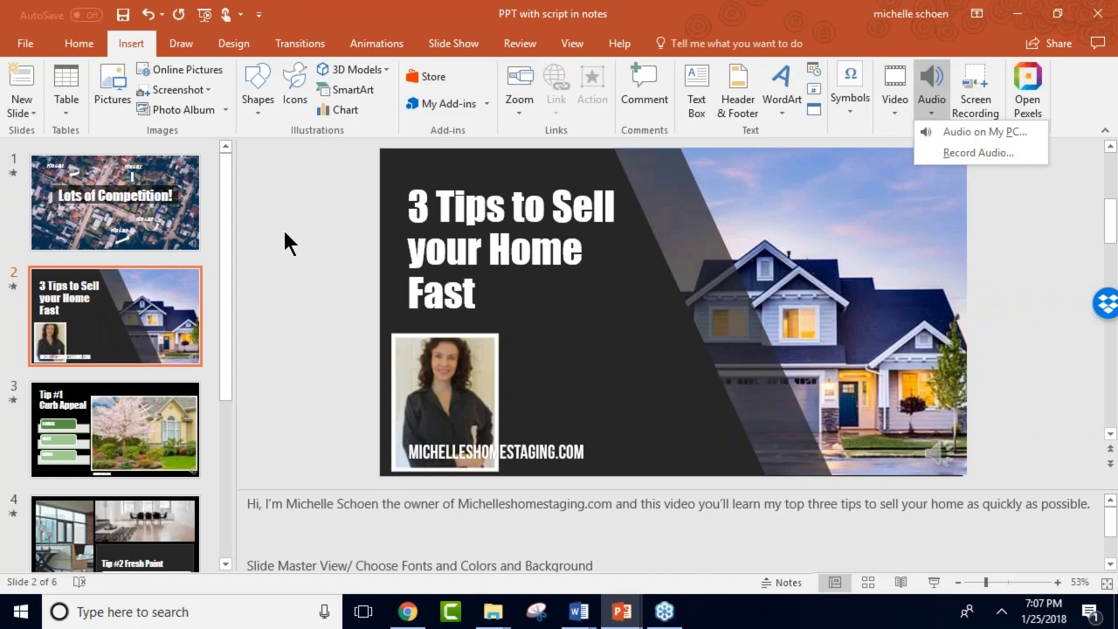
left_click(227, 43)
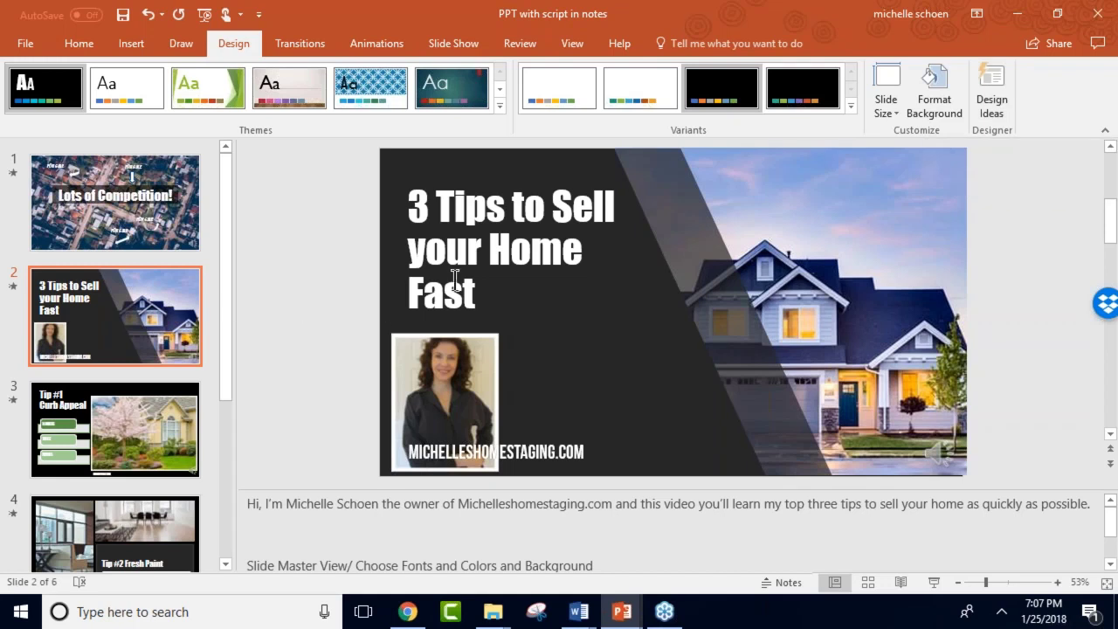
Move from slide 3, Tip #1 Curb Appeal, to slide 4, Tip #2 Fresh Paint.
left_click(144, 406)
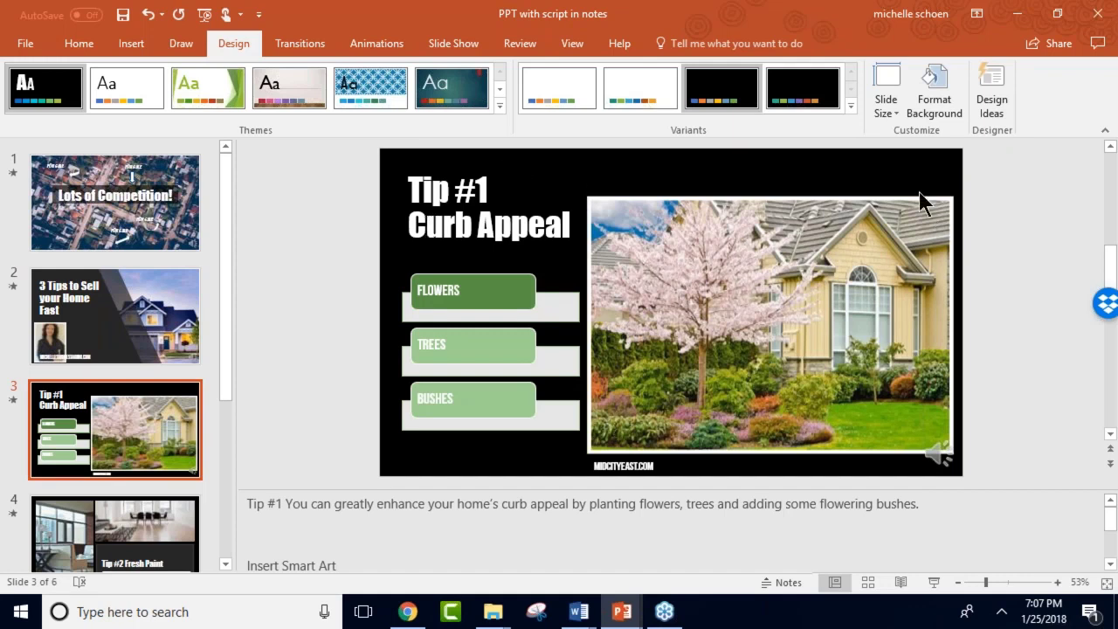
left_click(113, 524)
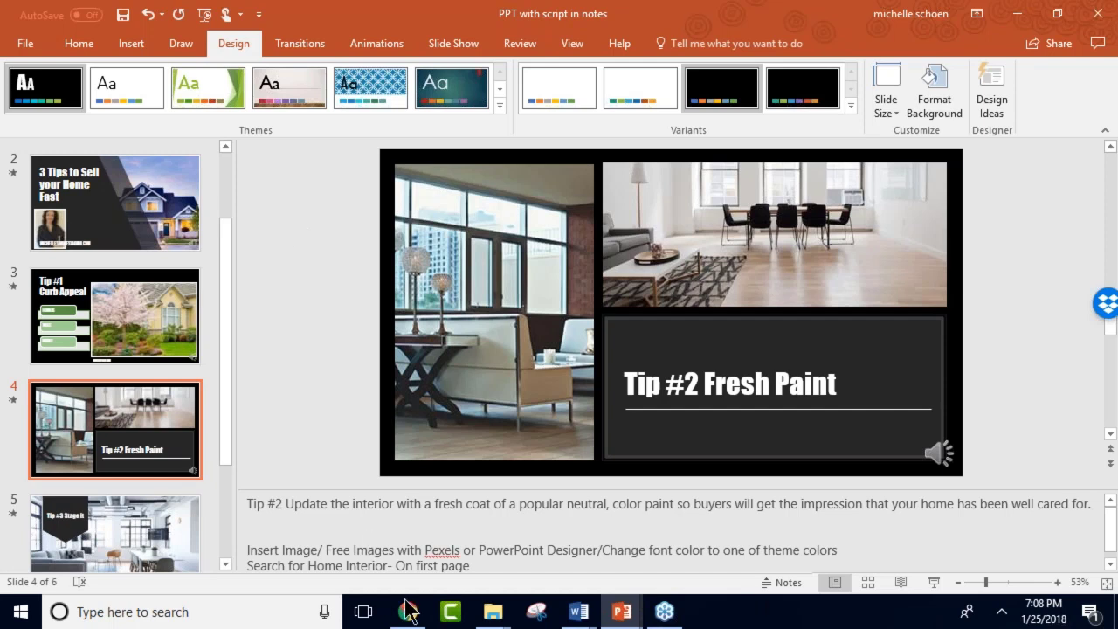
Bring the Demo folder window forward, then switch to Camtasia's empty project.
mouse_move(493, 616)
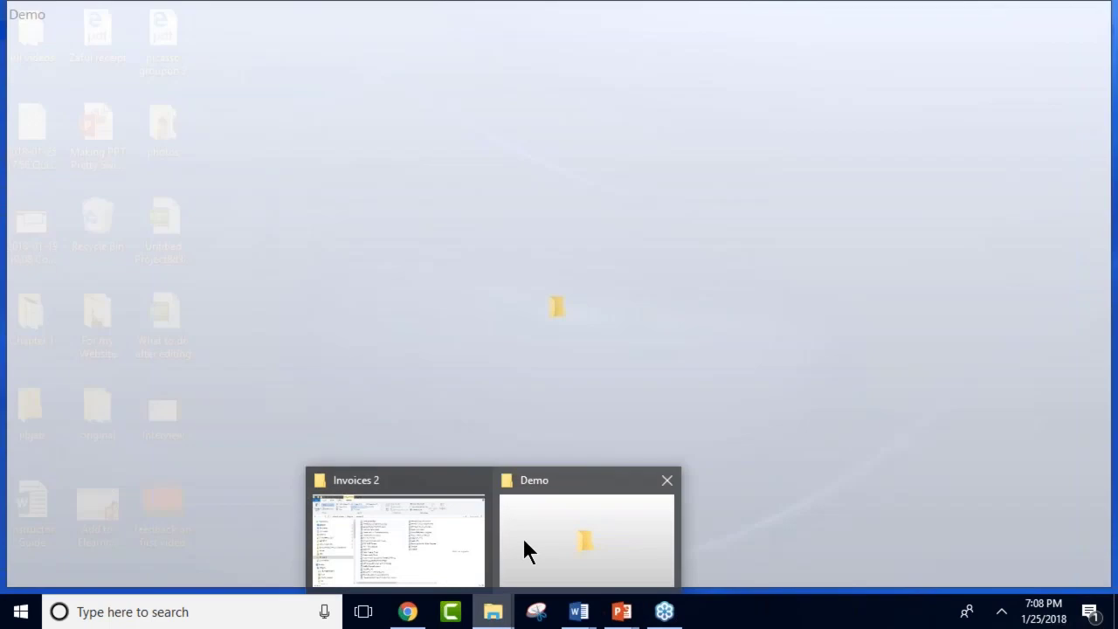
left_click(527, 551)
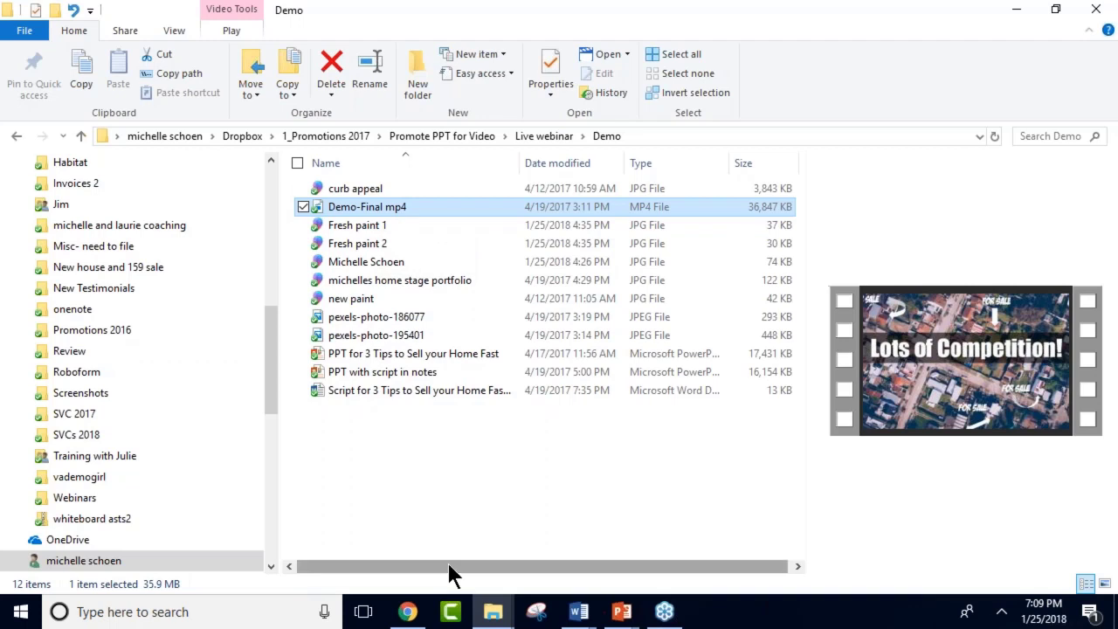
left_click(454, 612)
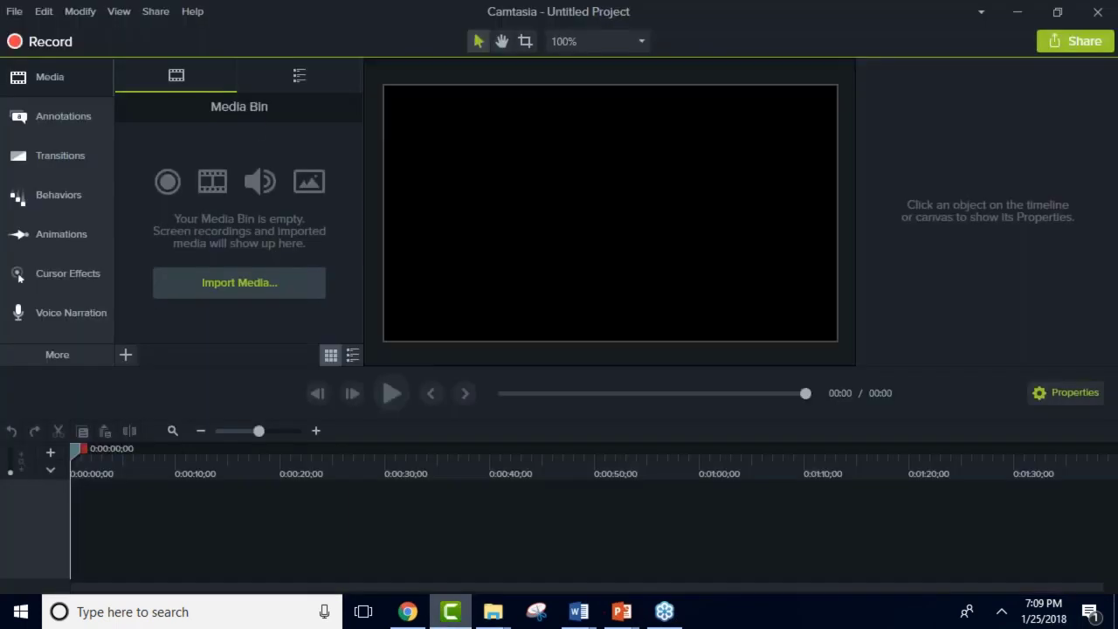
Import Demo-Final mp4 from Live webinar > Demo into Camtasia's Media Bin.
left_click(229, 285)
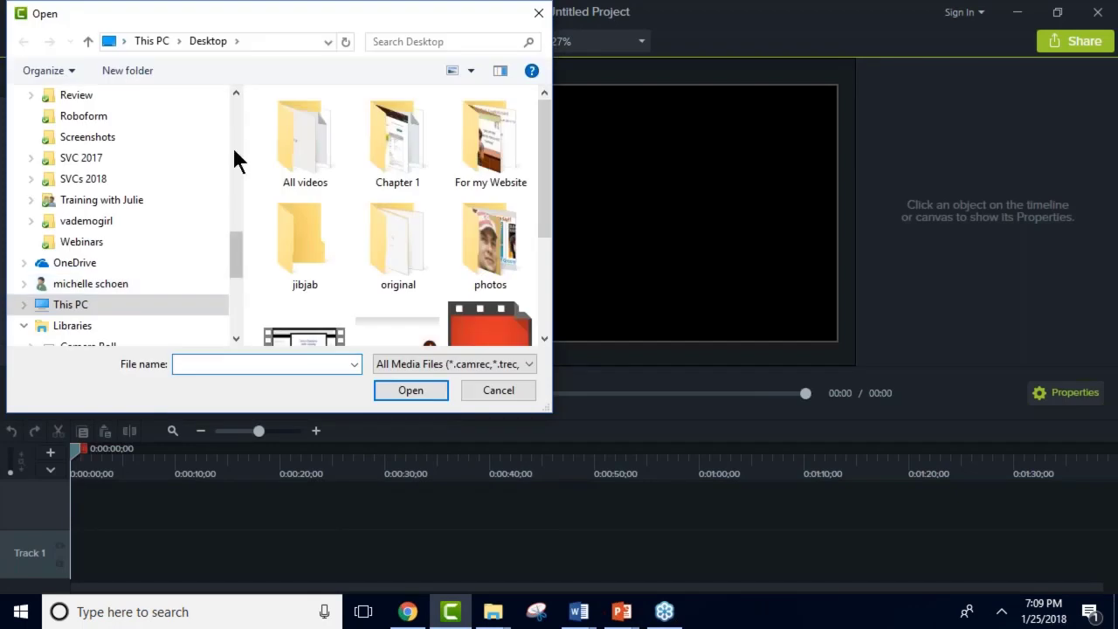
scroll(229, 105, "up", 10)
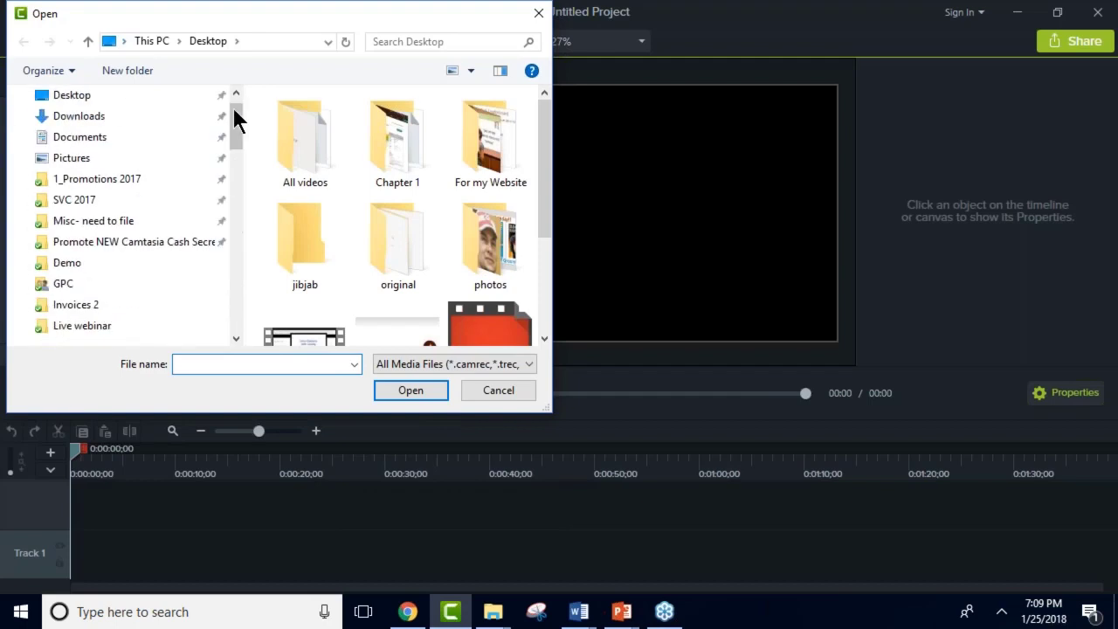
left_click(89, 260)
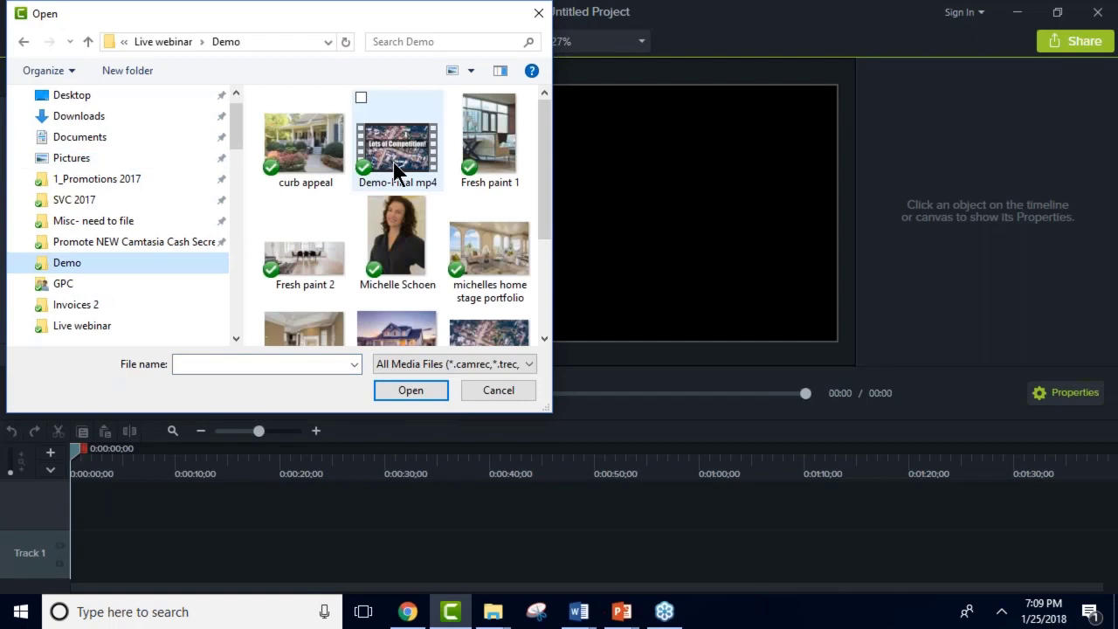
left_click(394, 162)
left_click(399, 387)
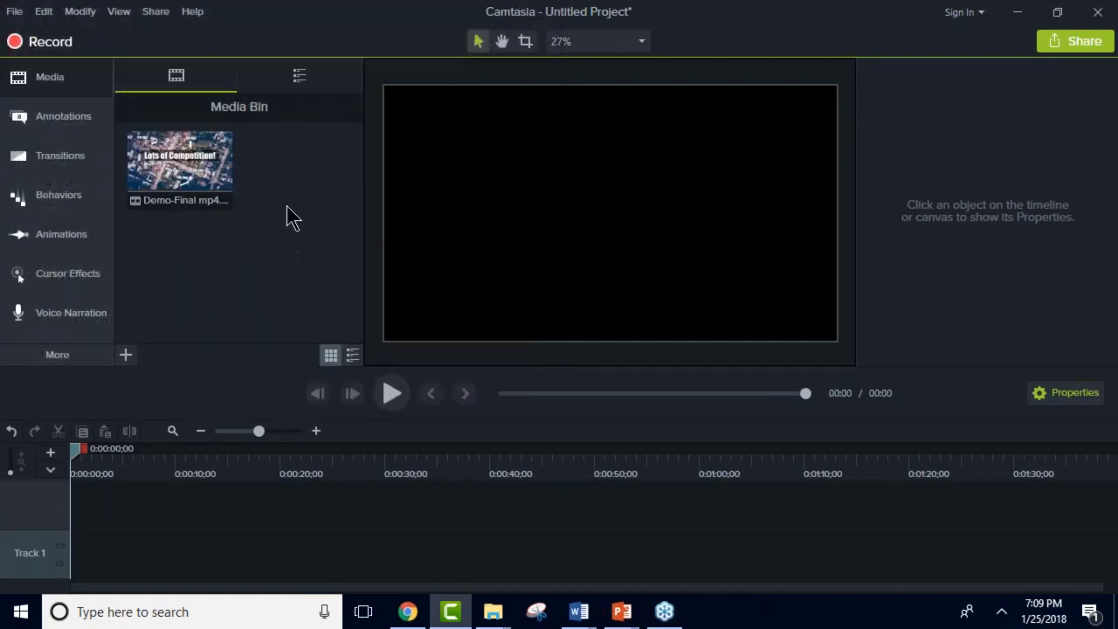
Add the Demo-Final mp4 clip to Track 1 at the playhead and scrub to a later frame.
right_click(199, 171)
left_click(228, 185)
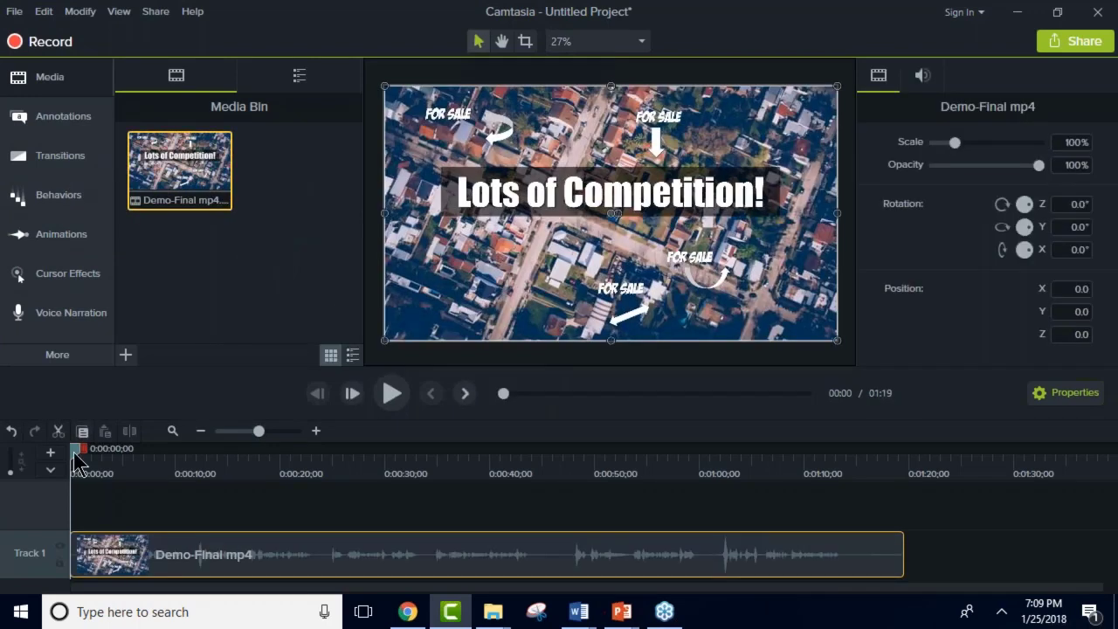
mouse_move(75, 463)
left_mouse_down()
mouse_move(654, 458)
mouse_move(574, 454)
mouse_move(593, 449)
left_mouse_up()
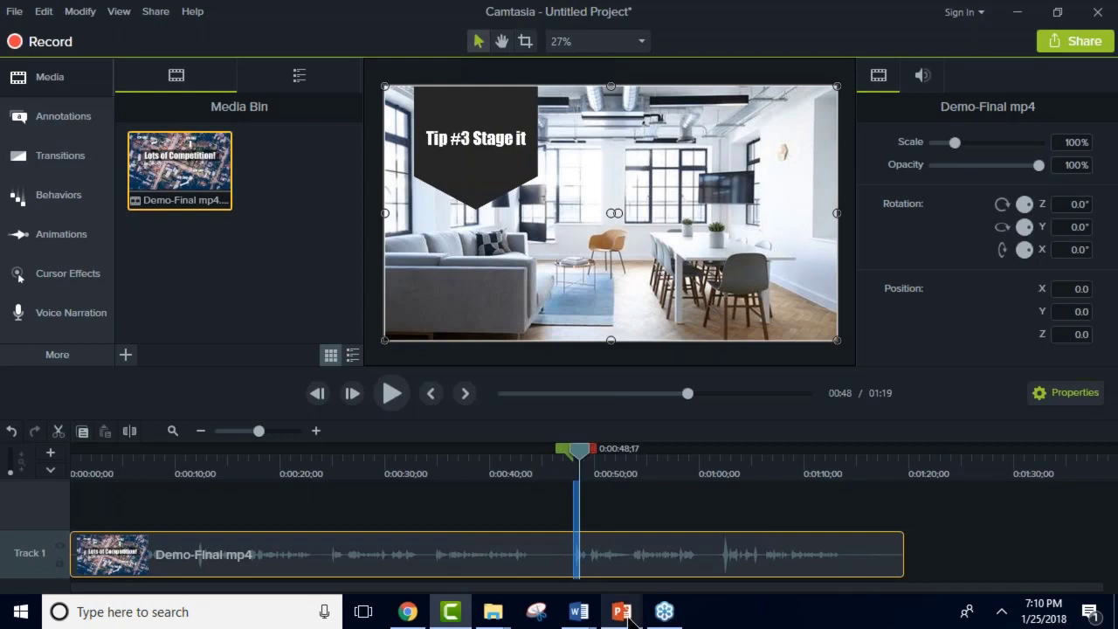
Return to the PowerPoint promo slide and begin ending the webinar for everyone.
mouse_move(631, 618)
left_click(691, 559)
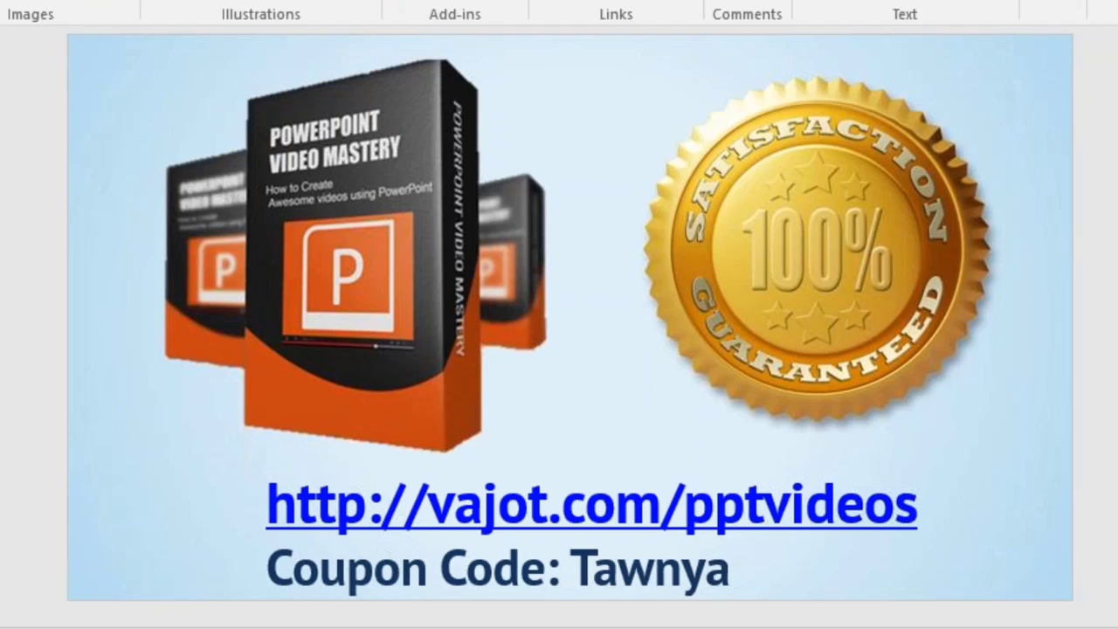
left_click(667, 291)
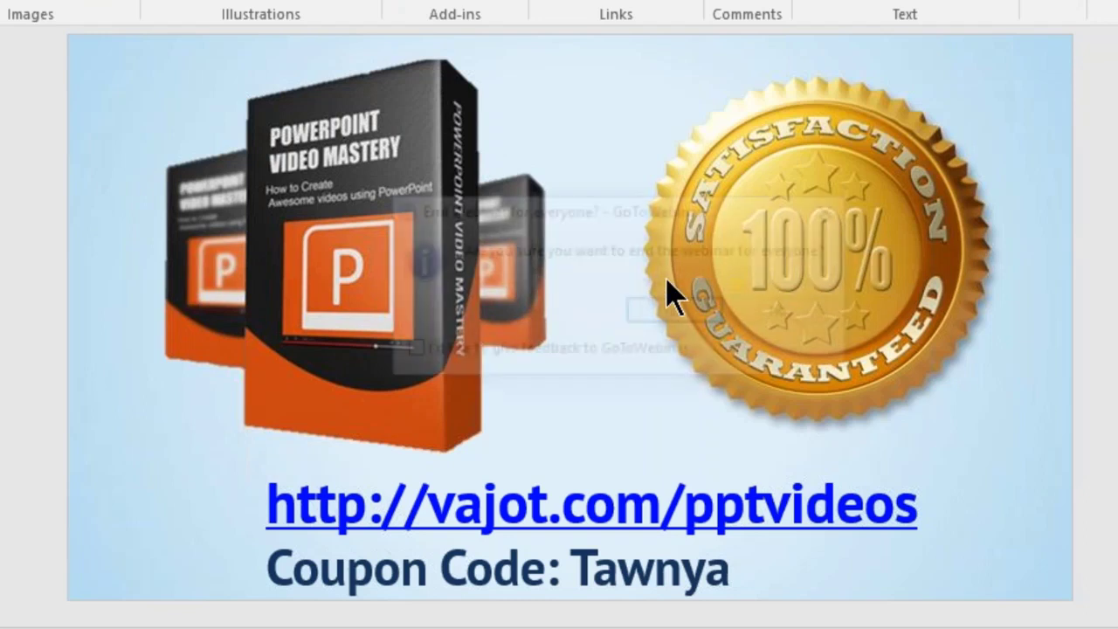